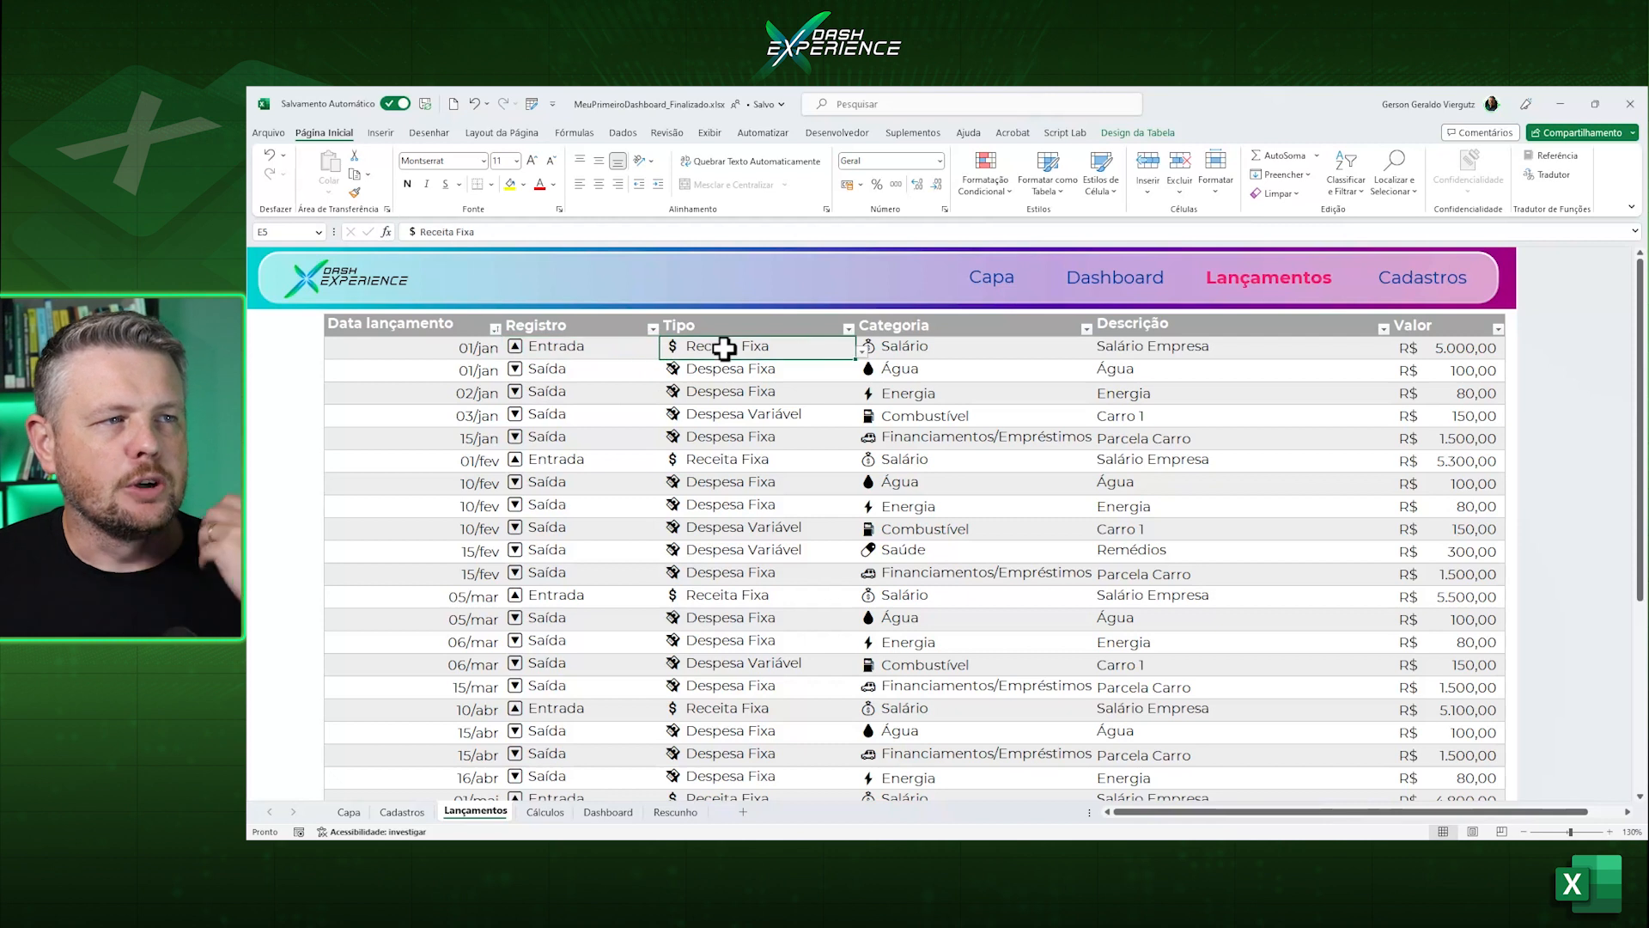
Try Despesa Fixa as the Tipo of the first entry, and check its Categoria against that choice.
left_click(862, 352)
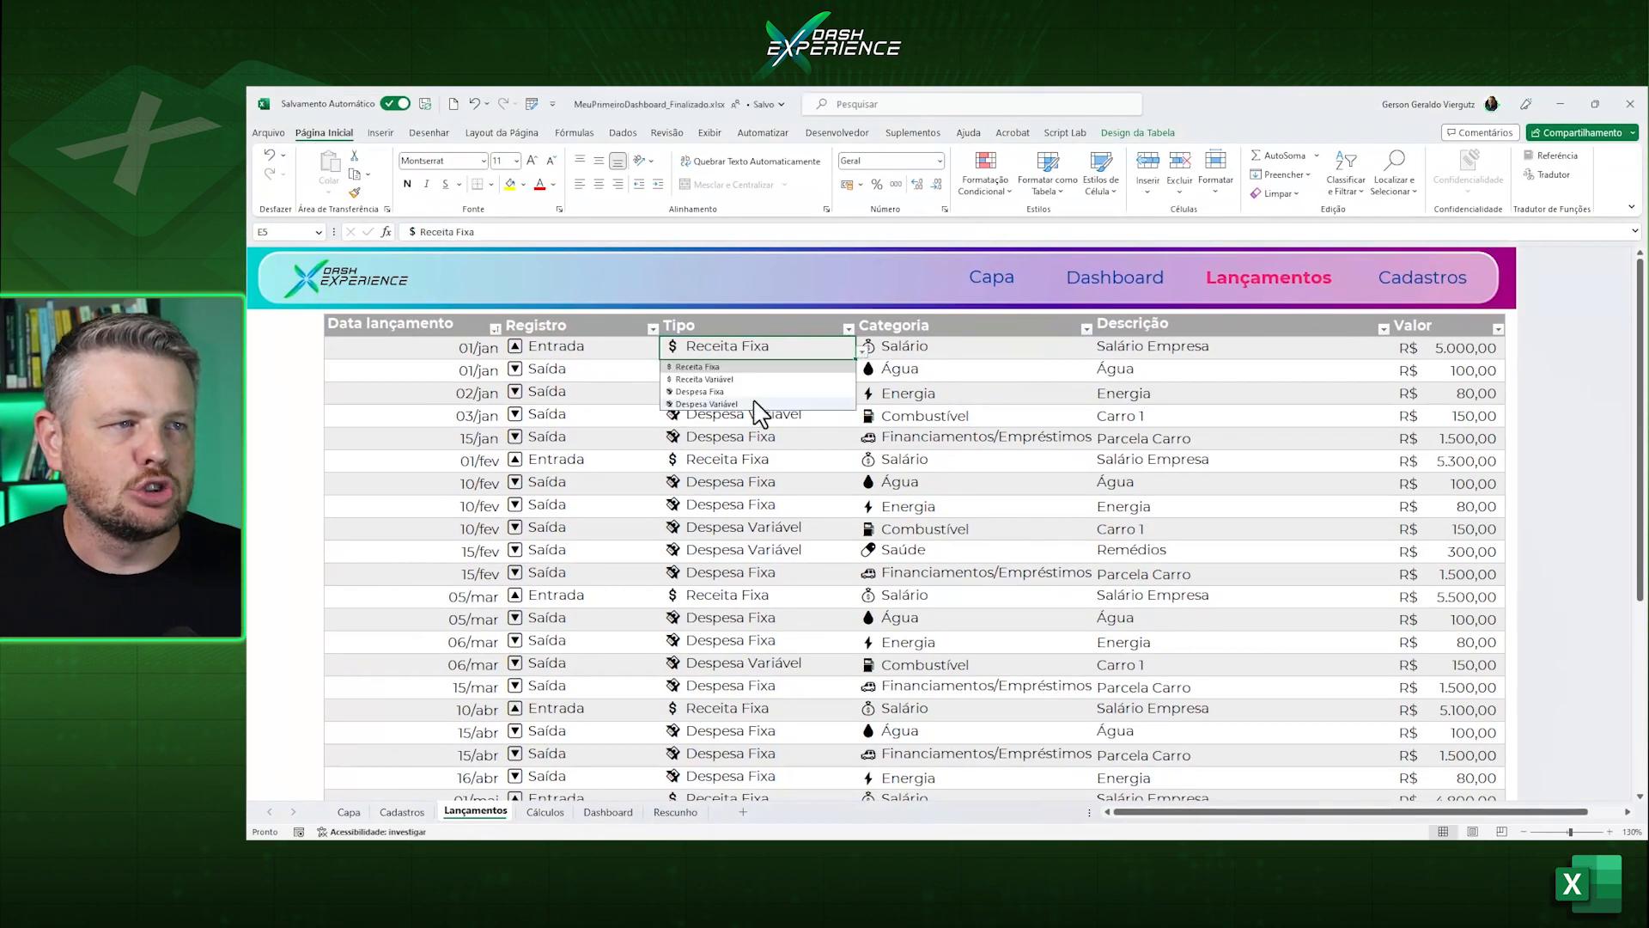
left_click(711, 392)
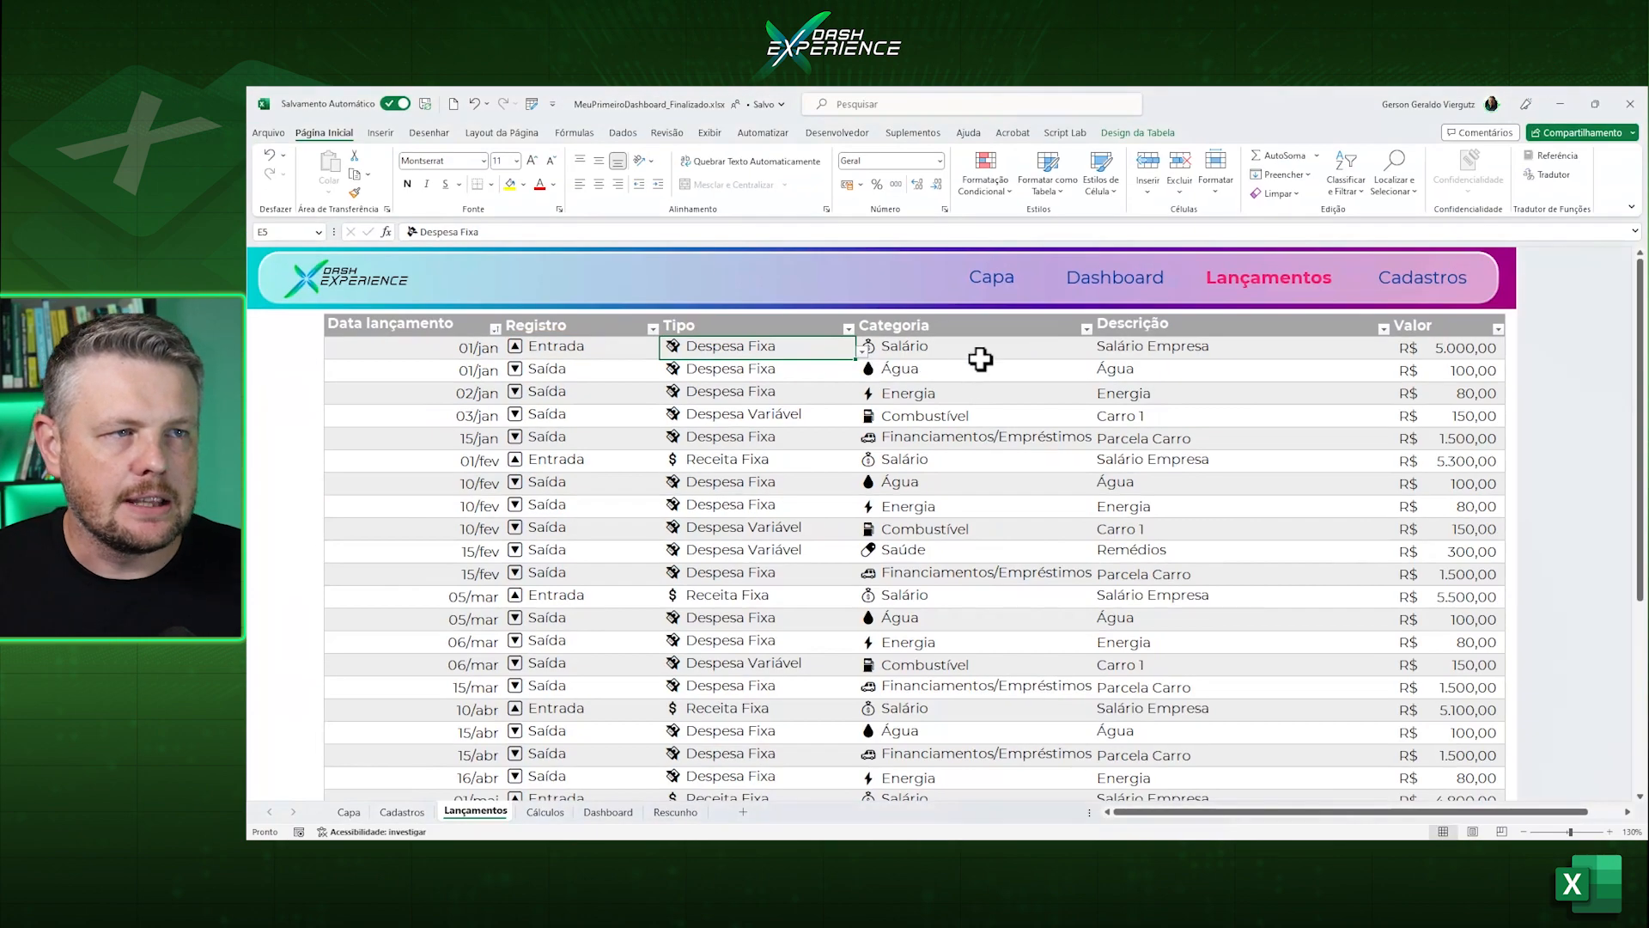
left_click(1446, 370)
left_click(1099, 351)
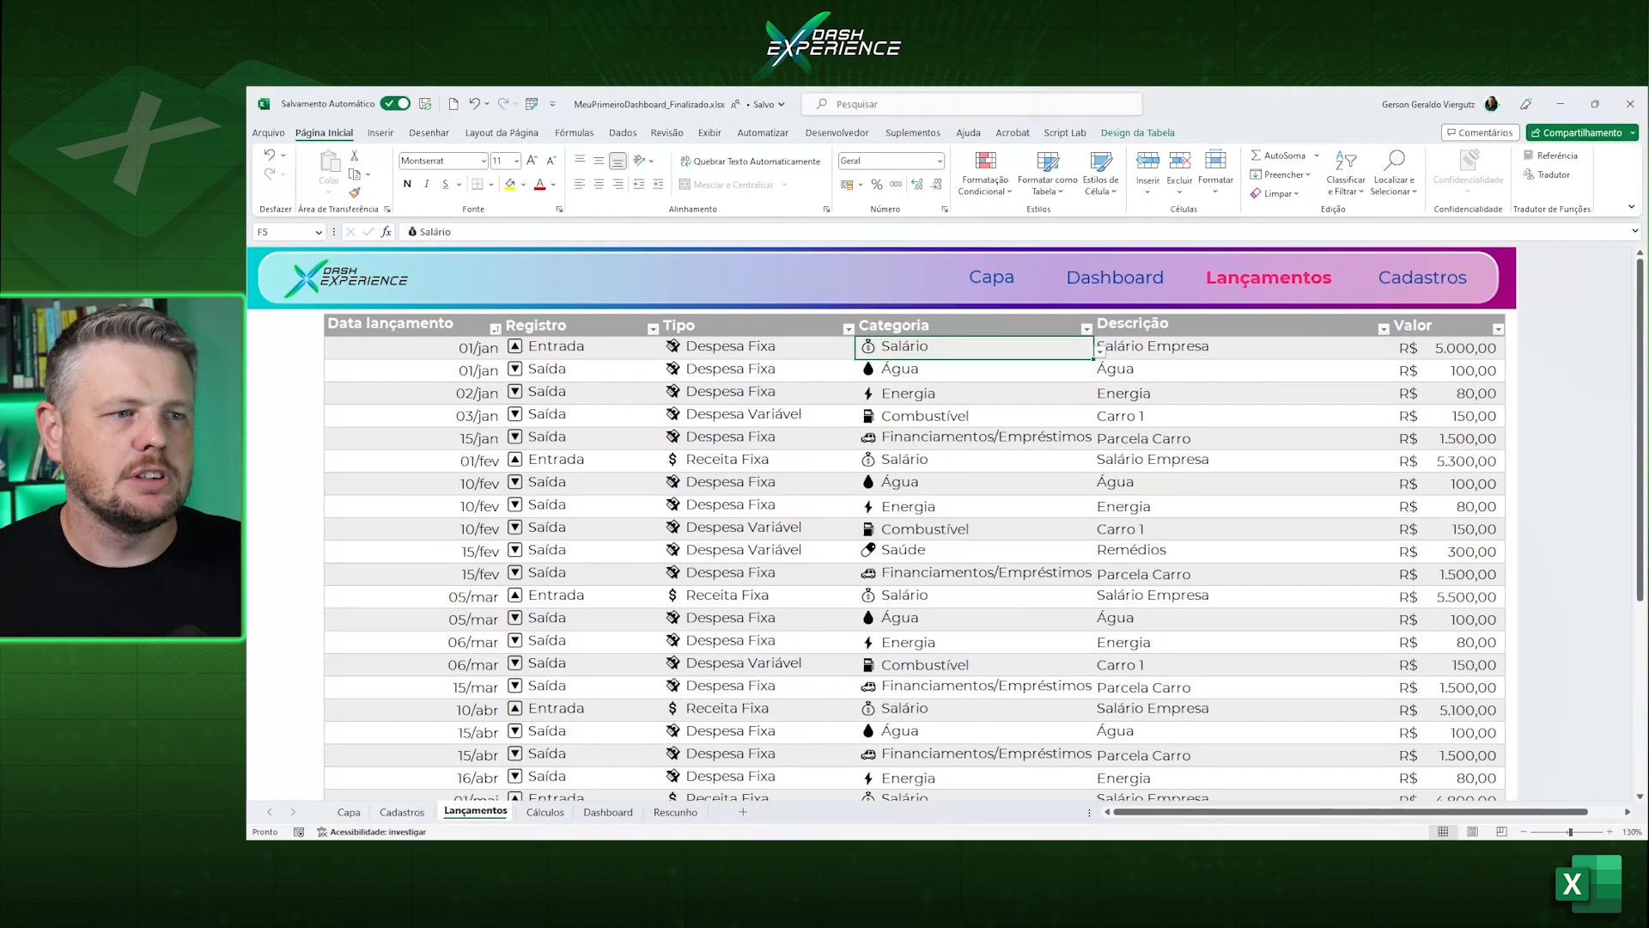
key("Left")
key("Left")
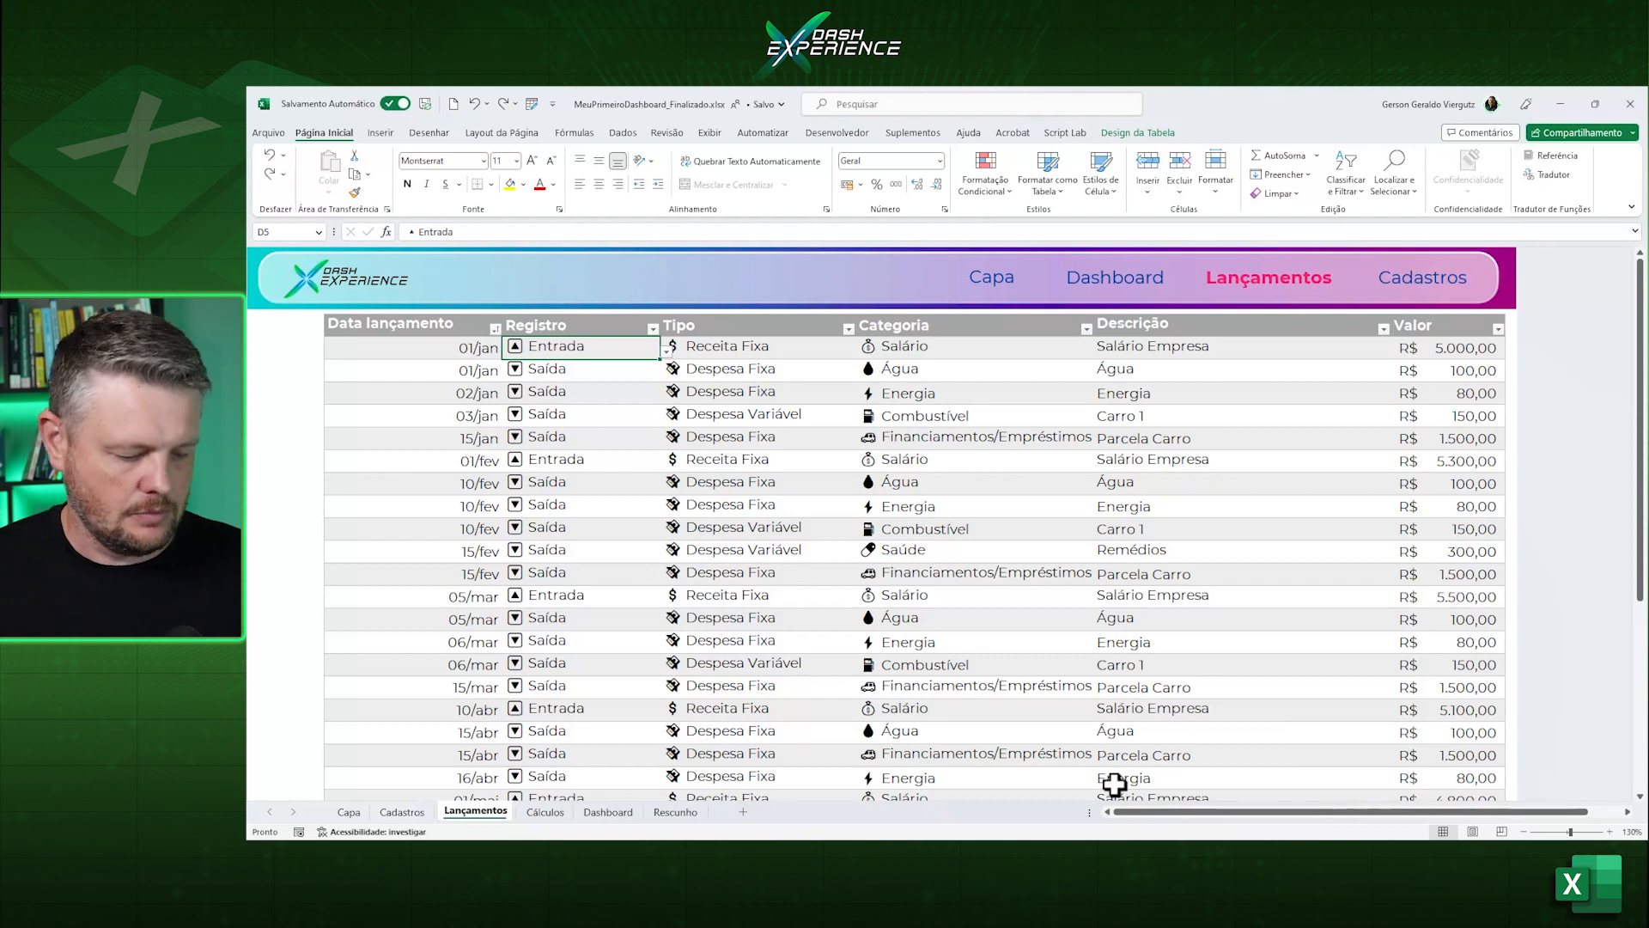
Switch to the Lista_Suspensa_Cascata.xlsx workbook and open its Lançamentos sheet.
key("alt+Tab")
left_click(1312, 512)
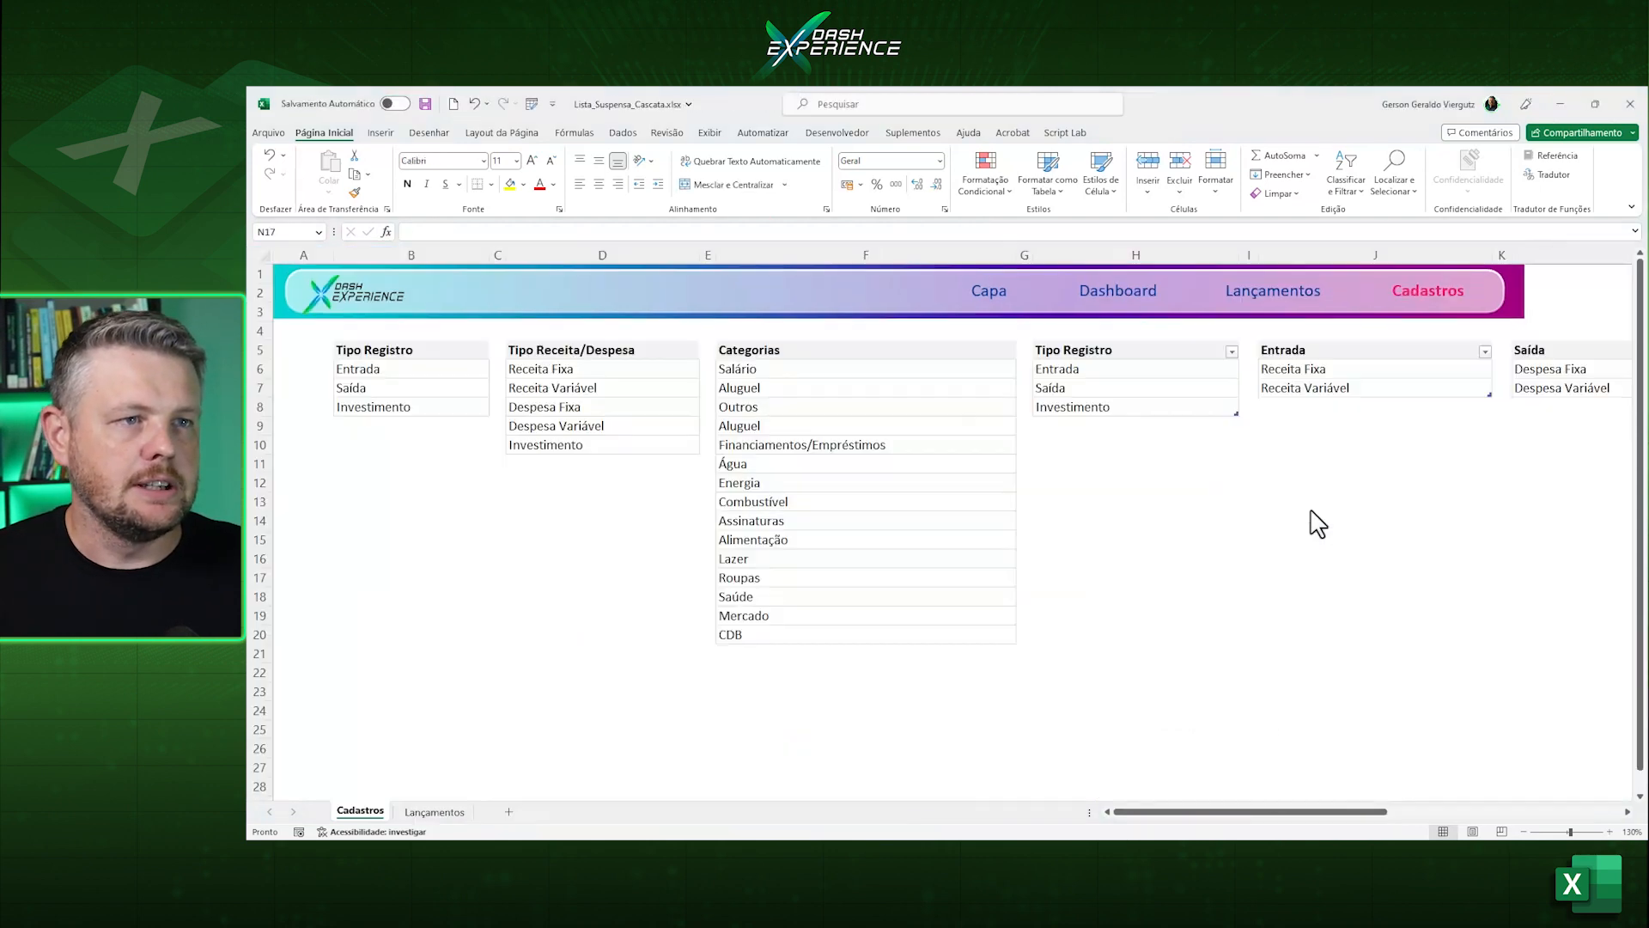
left_click(1272, 579)
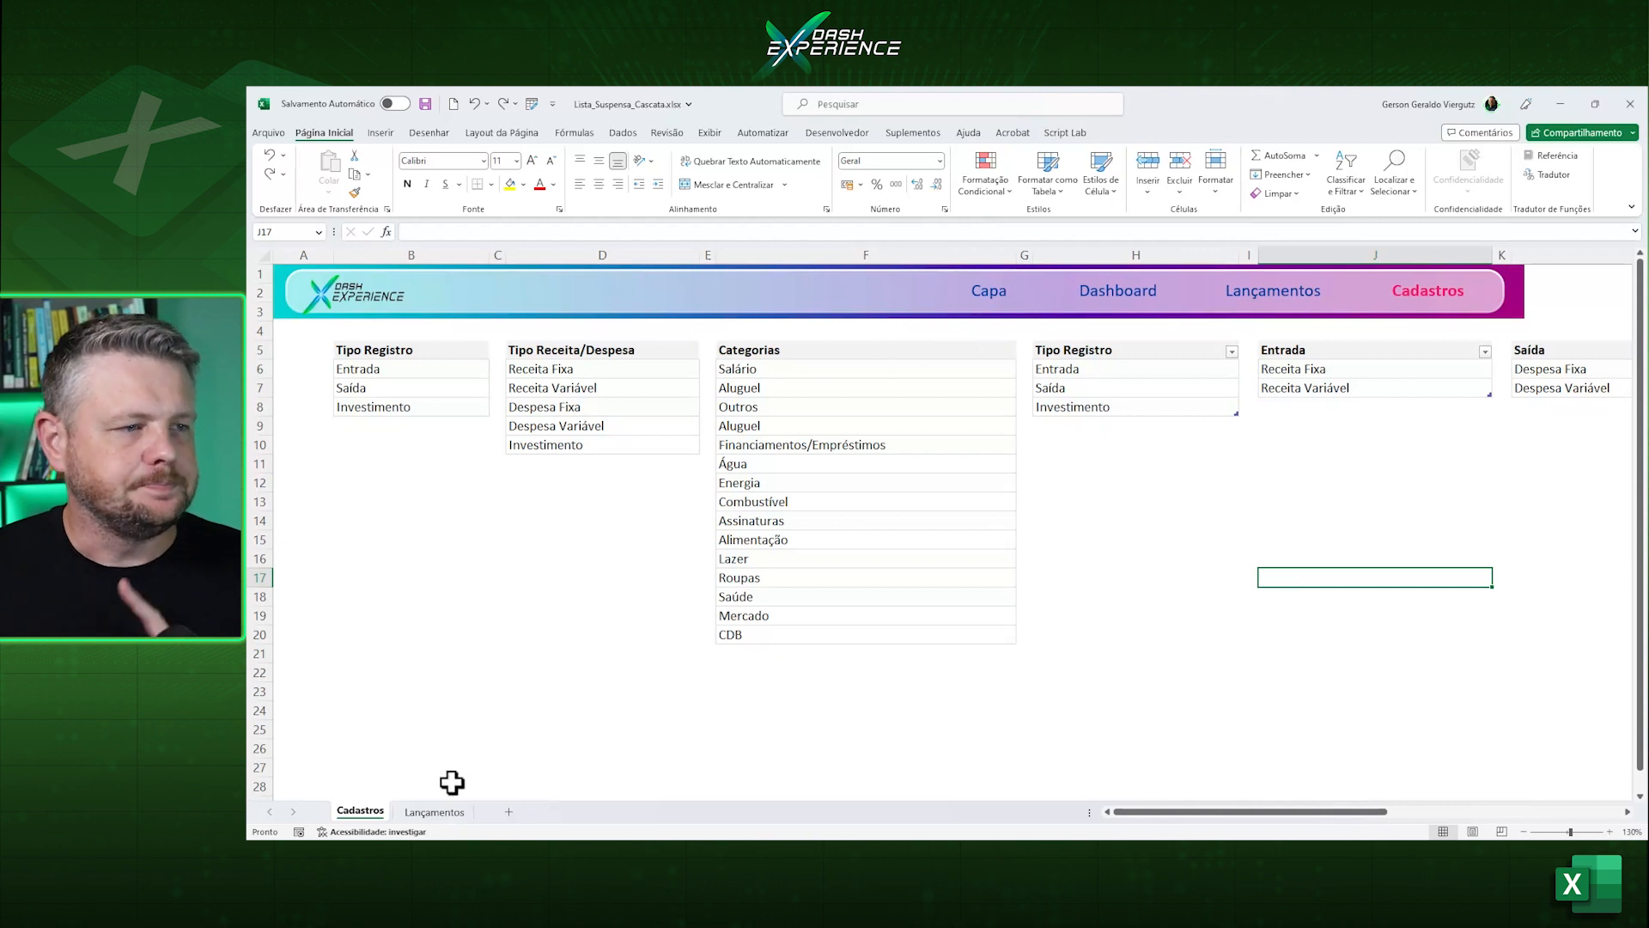
left_click(438, 813)
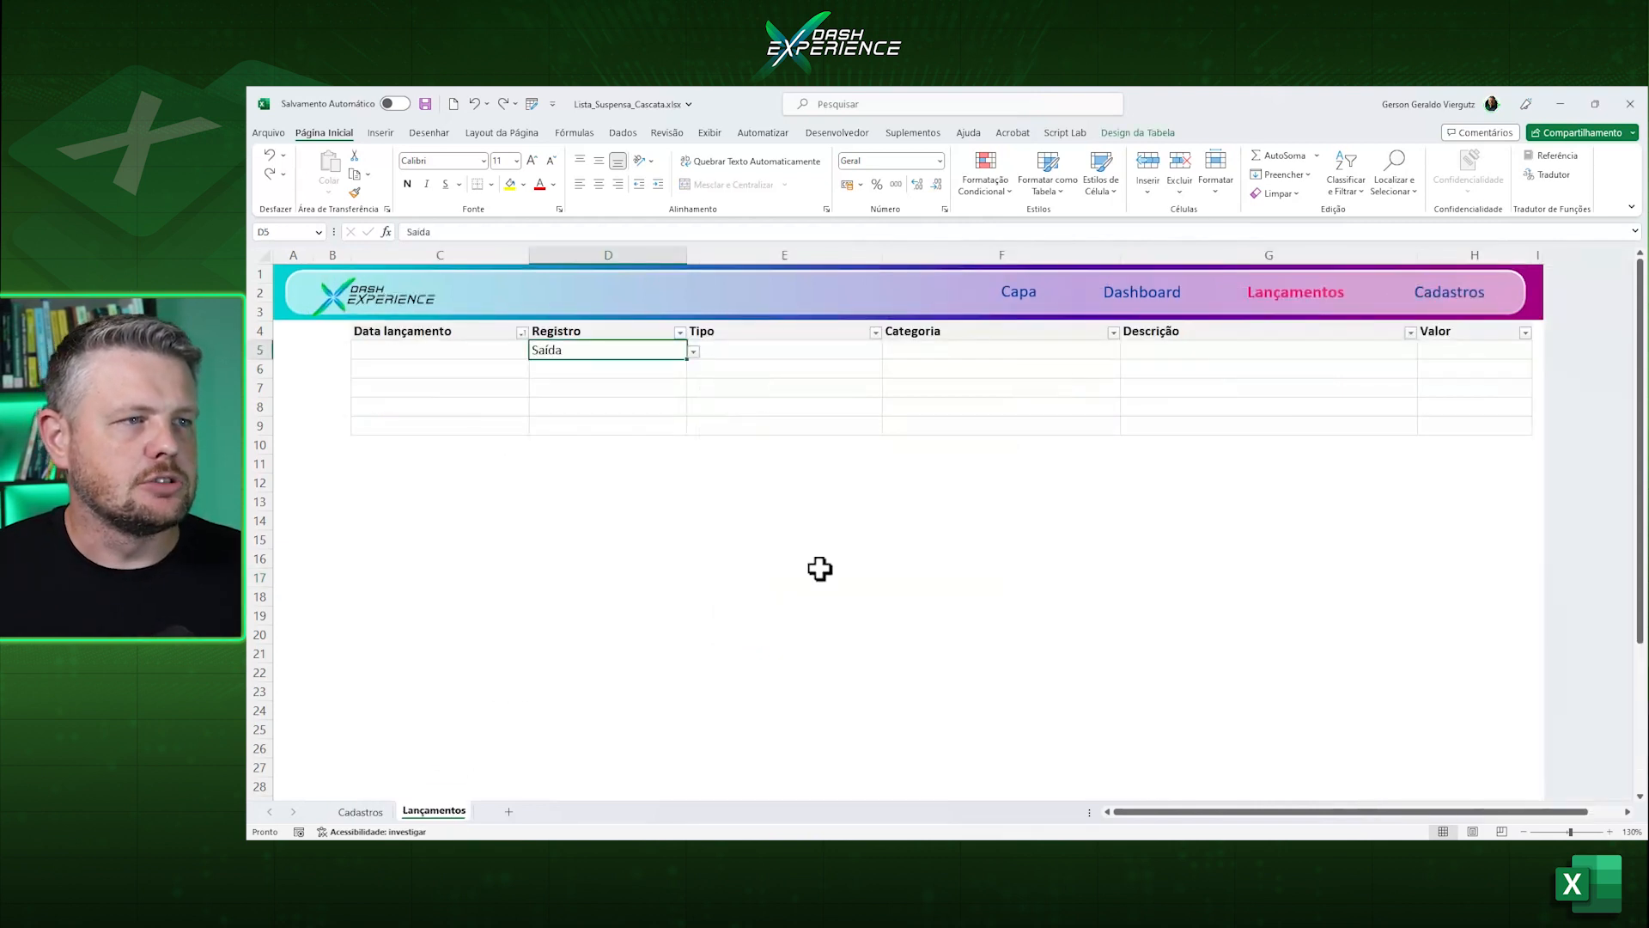
Validate the Registro cells D5:D9 with a list sourced from Cadastros!$B$6:$B$8, allowing blanks and an in-cell dropdown.
left_click_drag(581, 349, 584, 422)
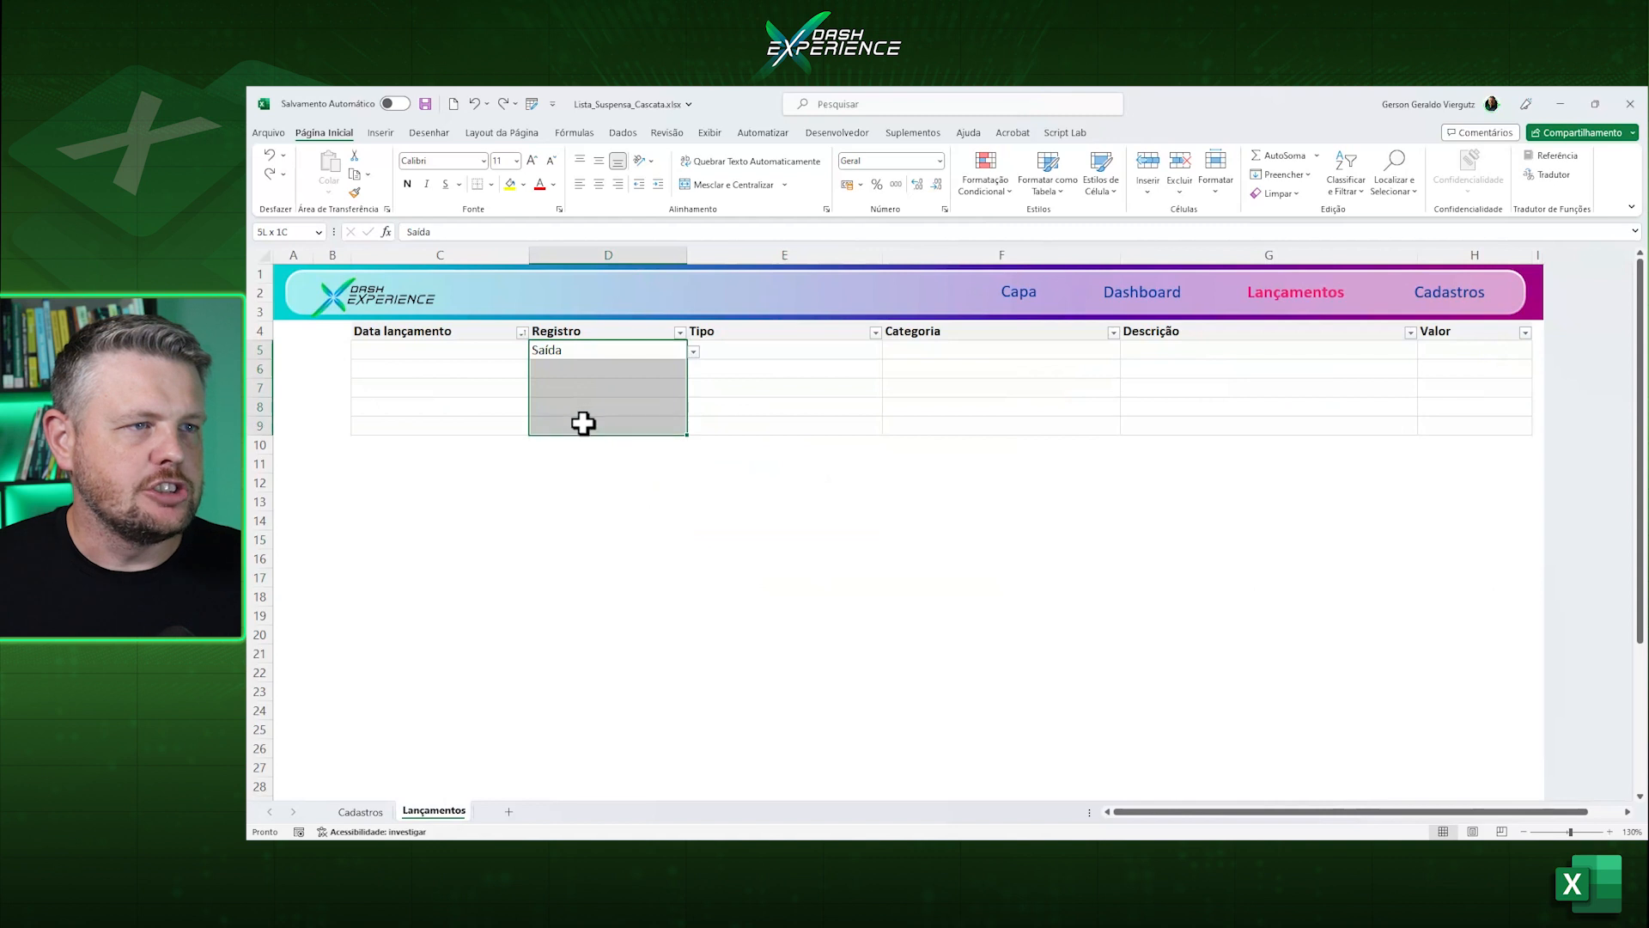
left_click(627, 134)
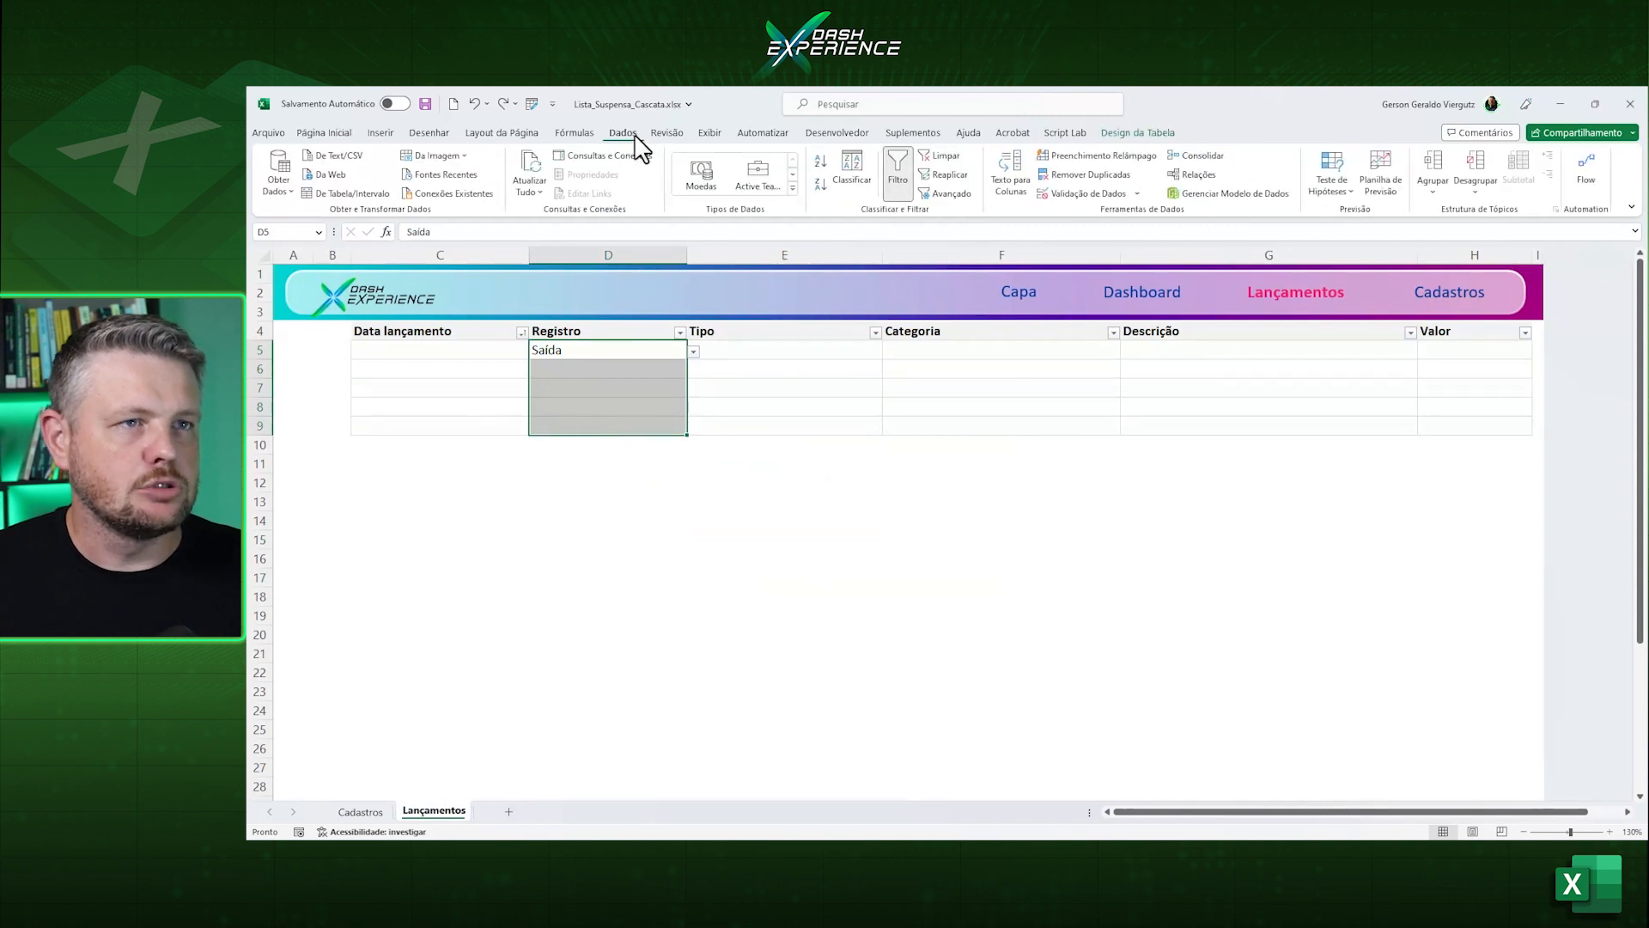
left_click(1077, 195)
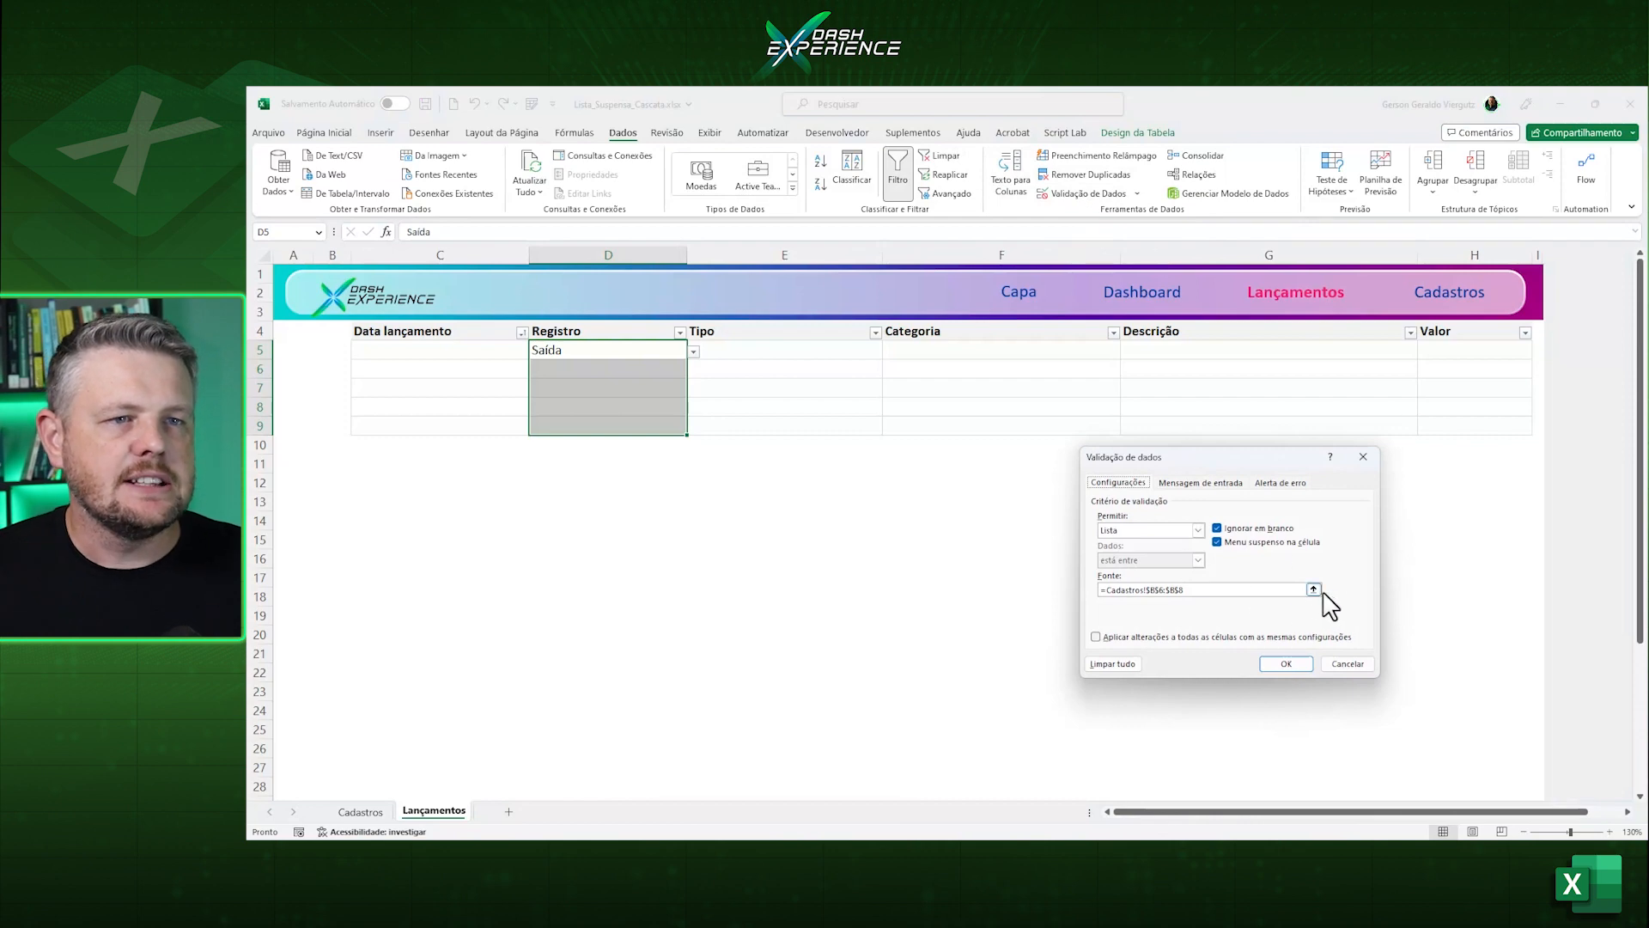
left_click(1313, 589)
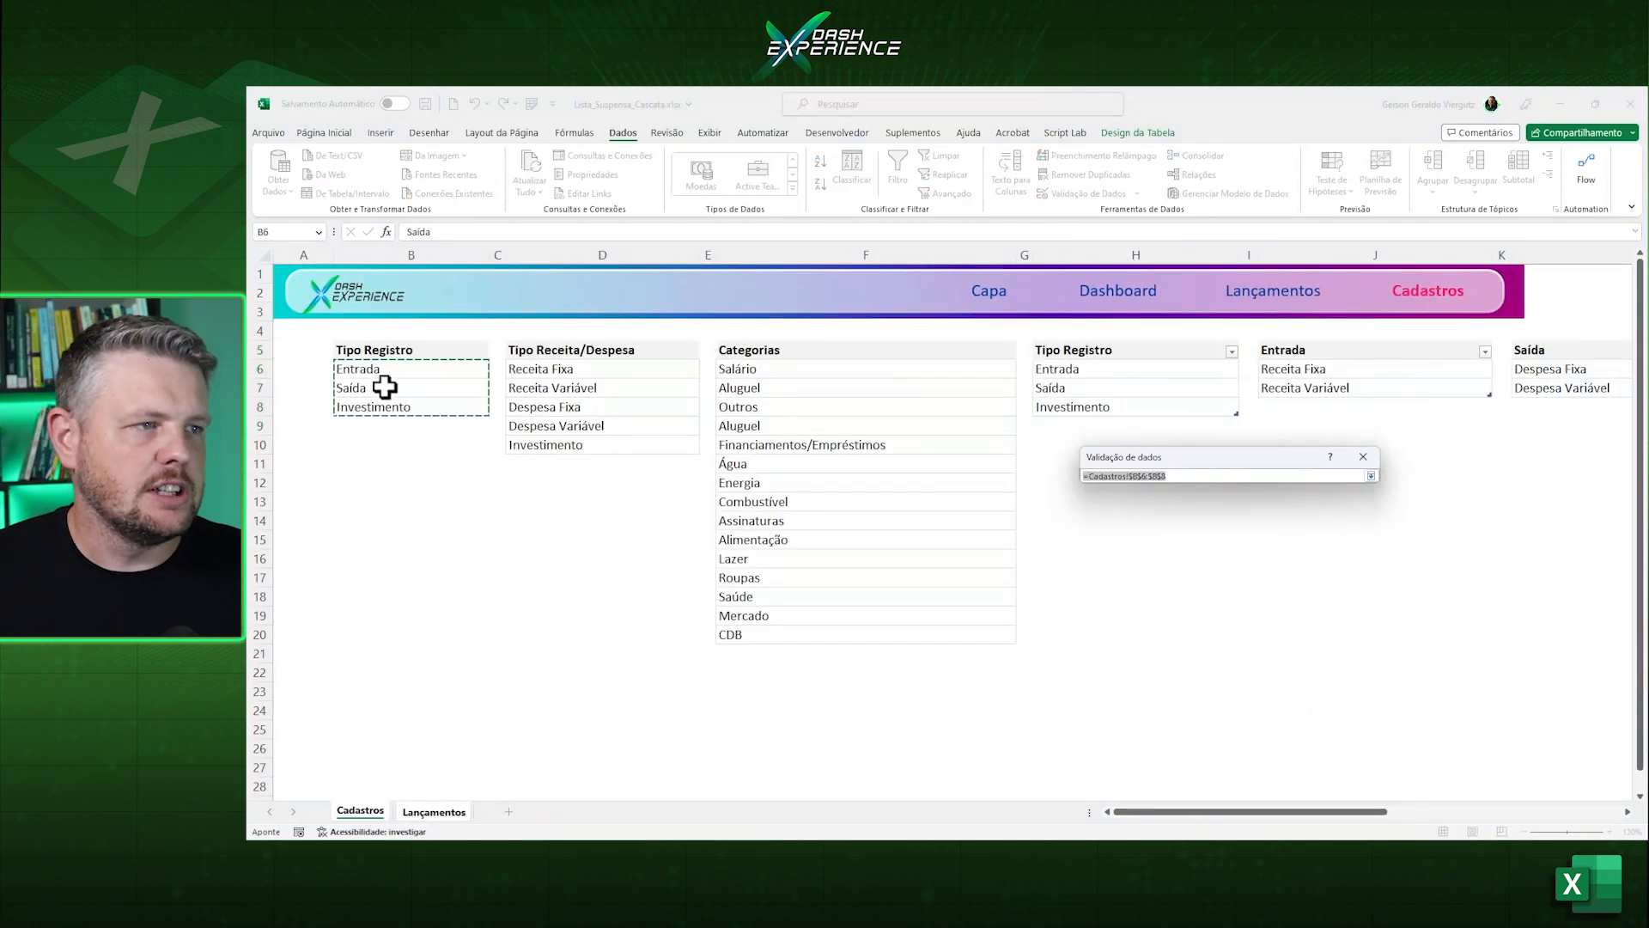
left_click_drag(379, 368, 383, 413)
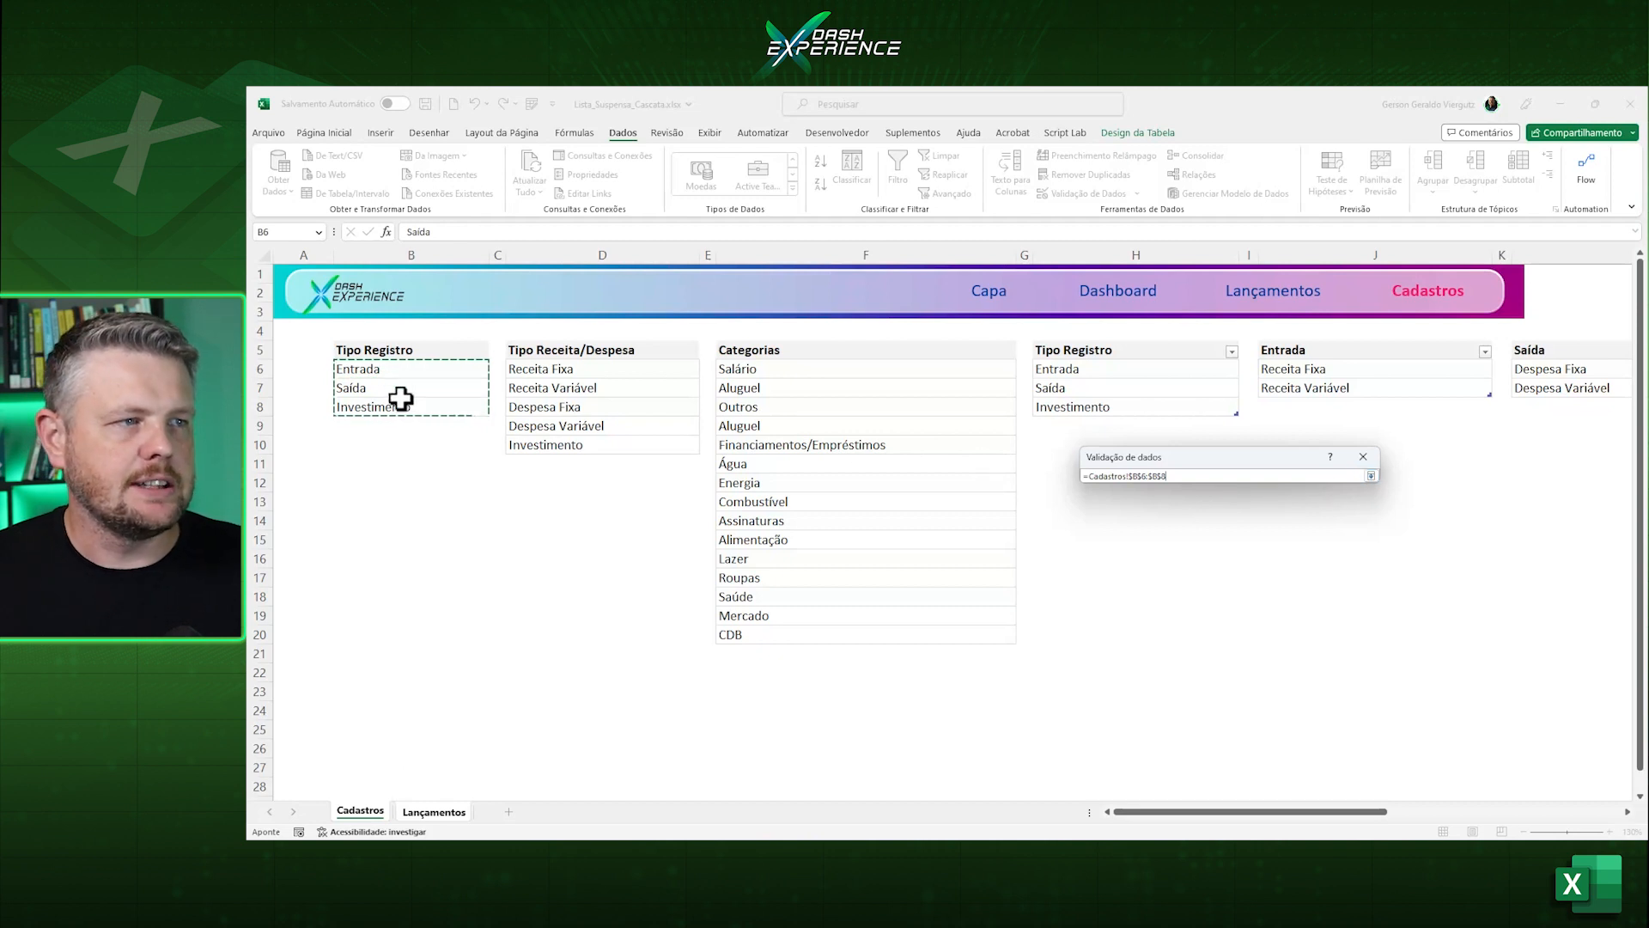
left_click(1363, 456)
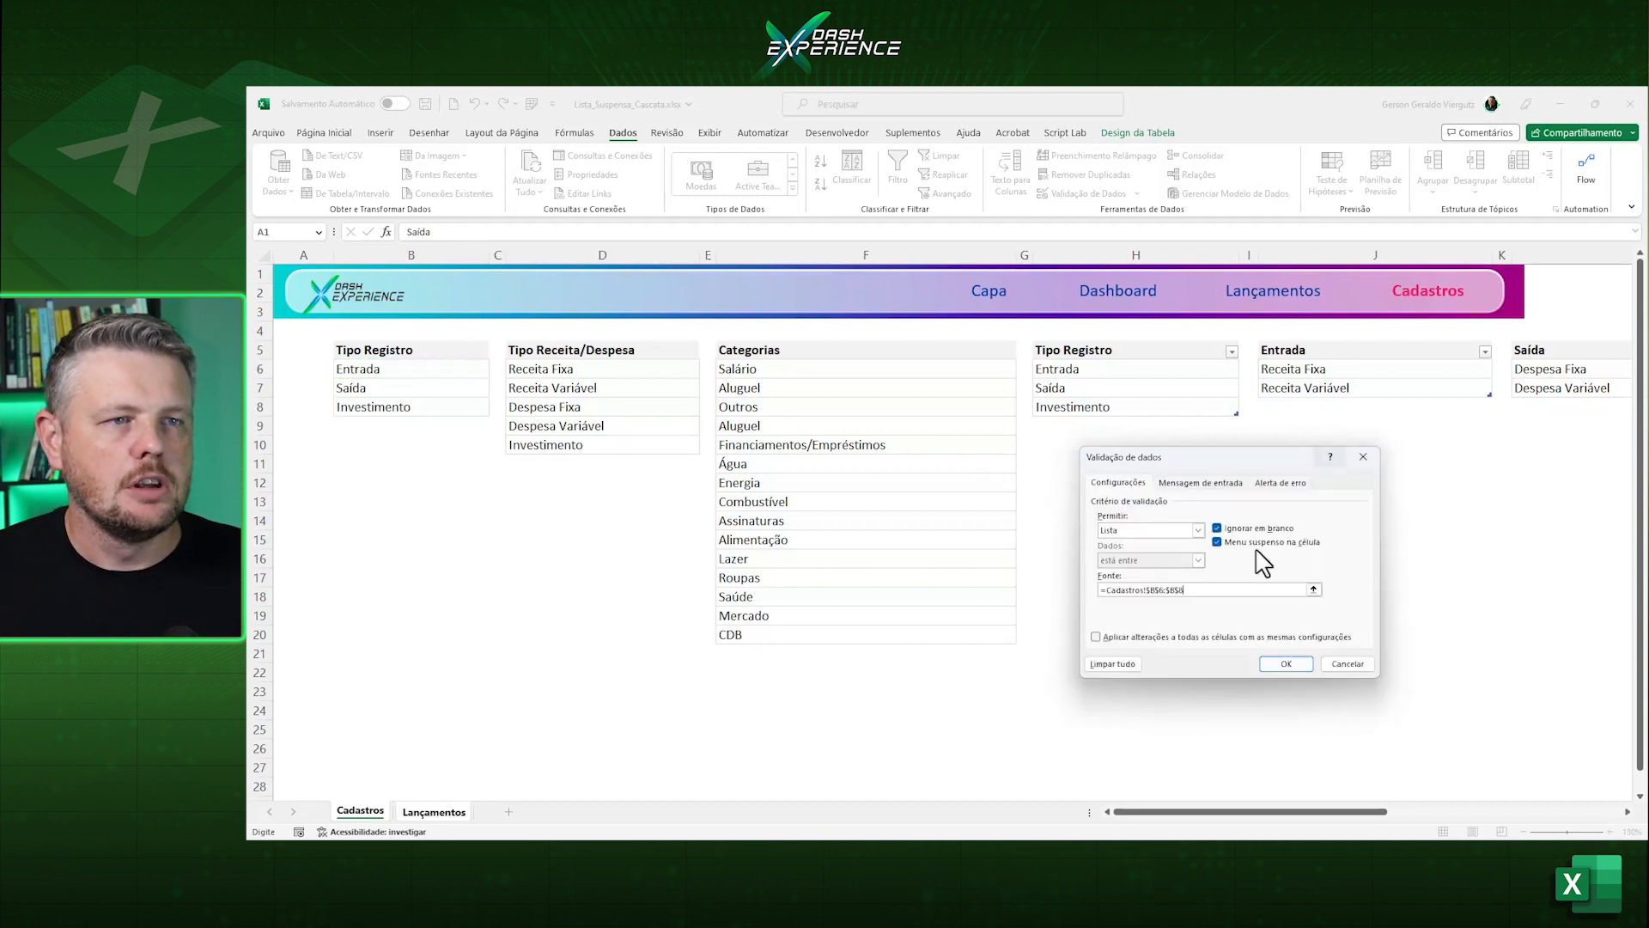
left_click(1288, 664)
Choose Entrada as the Registro of the first entry in row 5 and select the Tipo cell beside it.
left_click(576, 694)
left_click(584, 369)
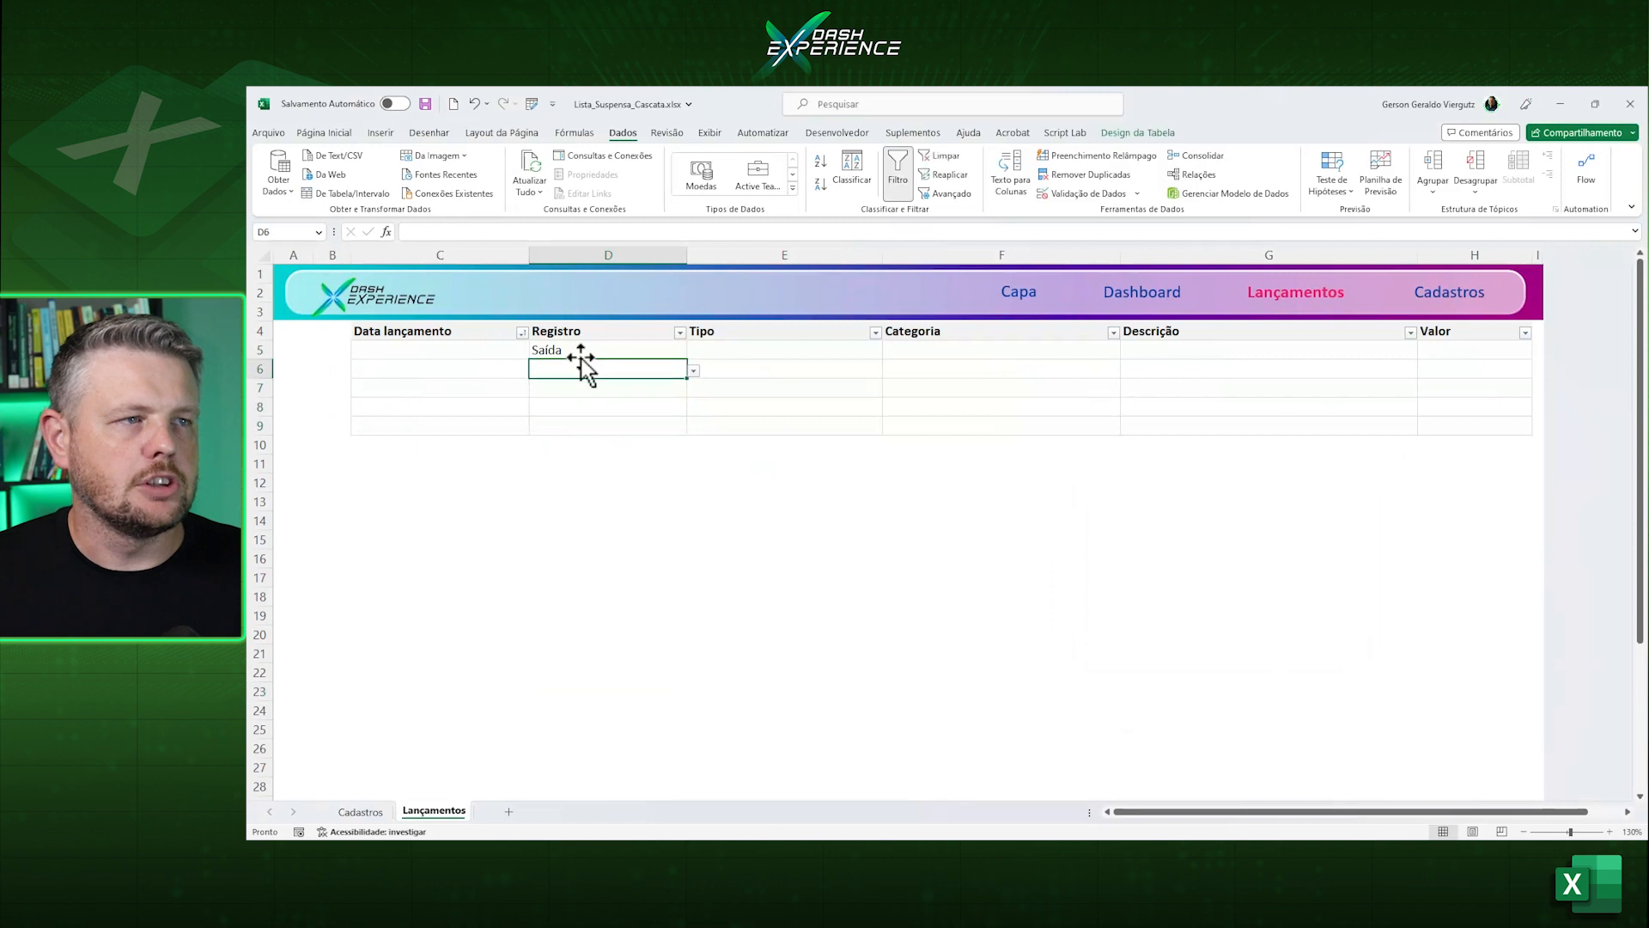
left_click(611, 352)
left_click(692, 353)
left_click(601, 367)
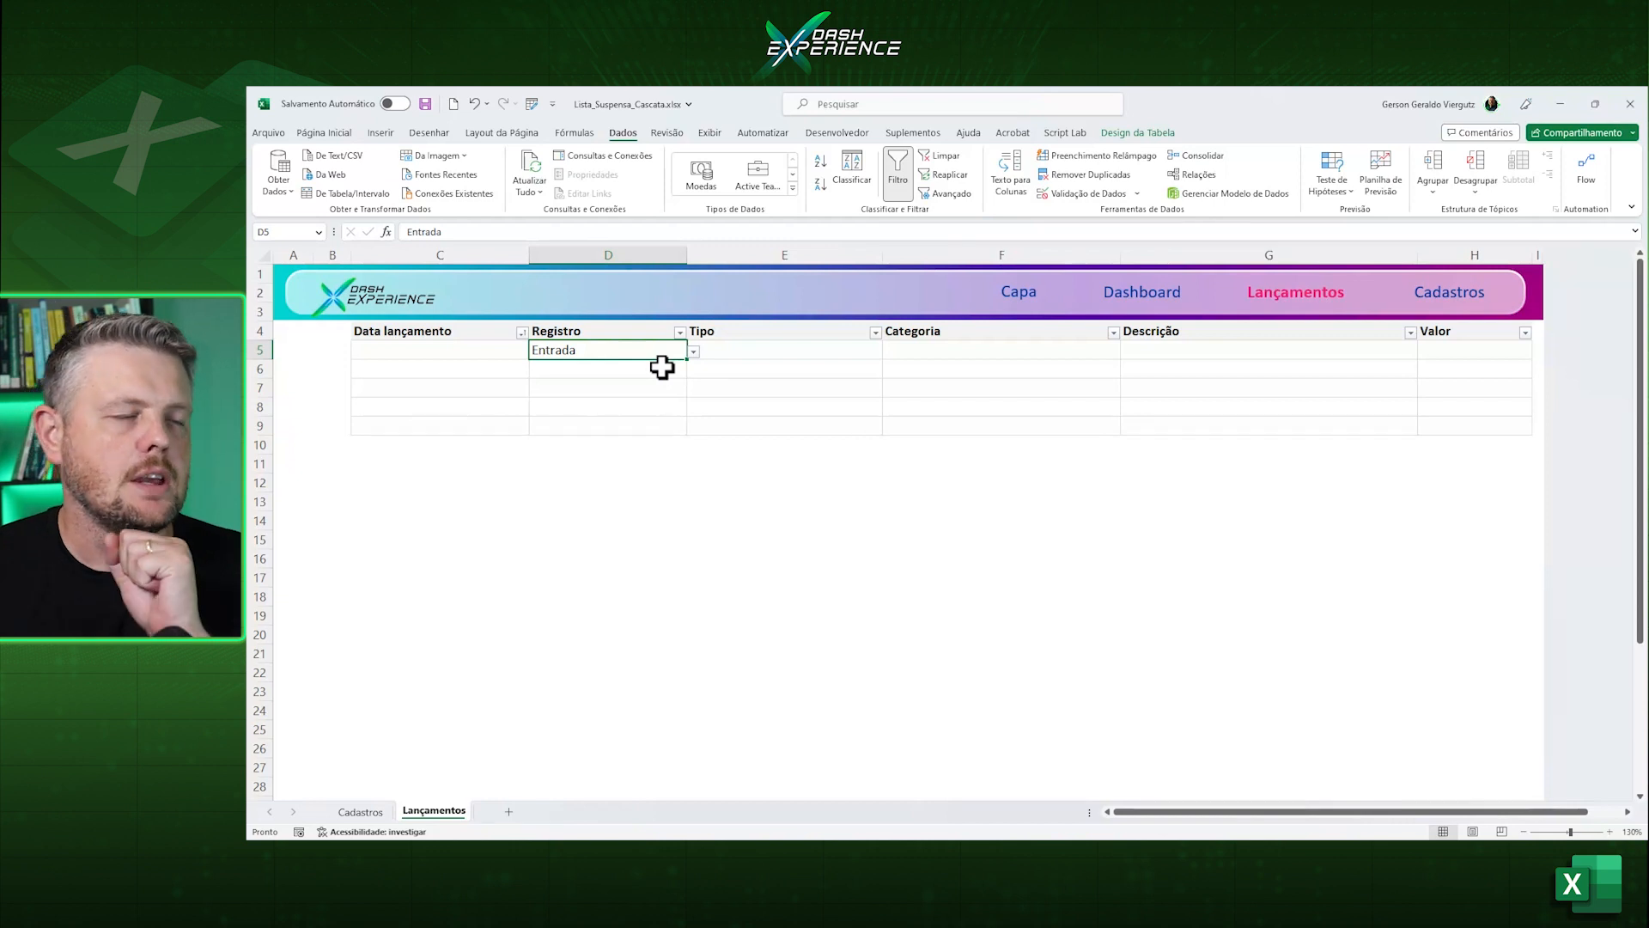
left_click(662, 368)
left_click(849, 354)
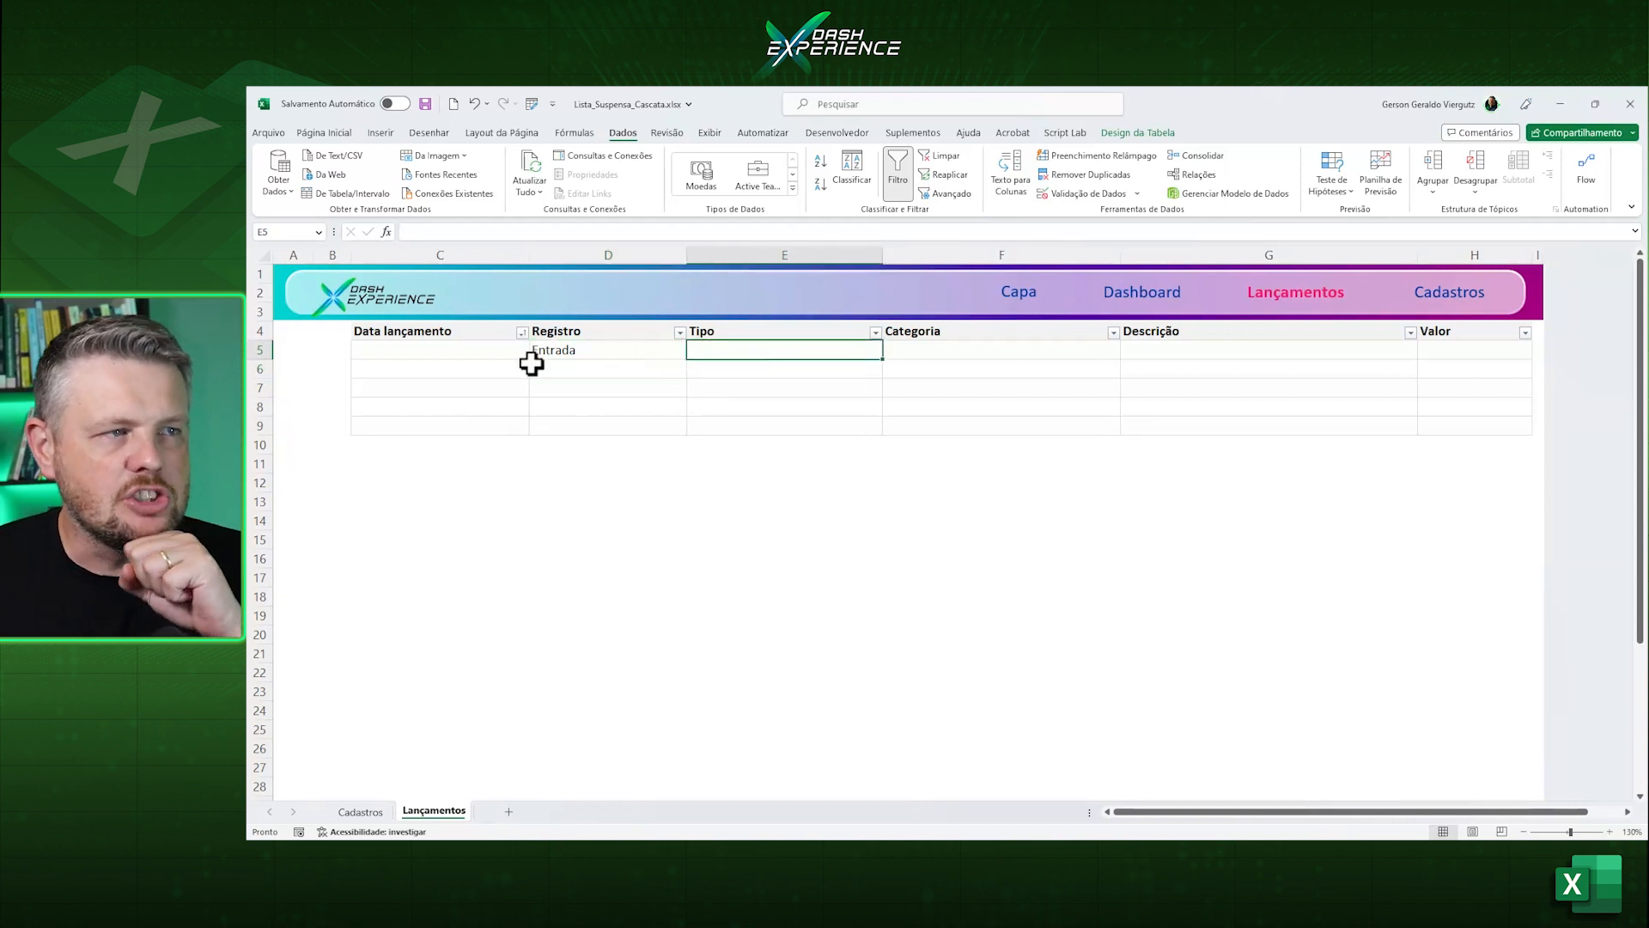
left_click(568, 352)
left_click(757, 364)
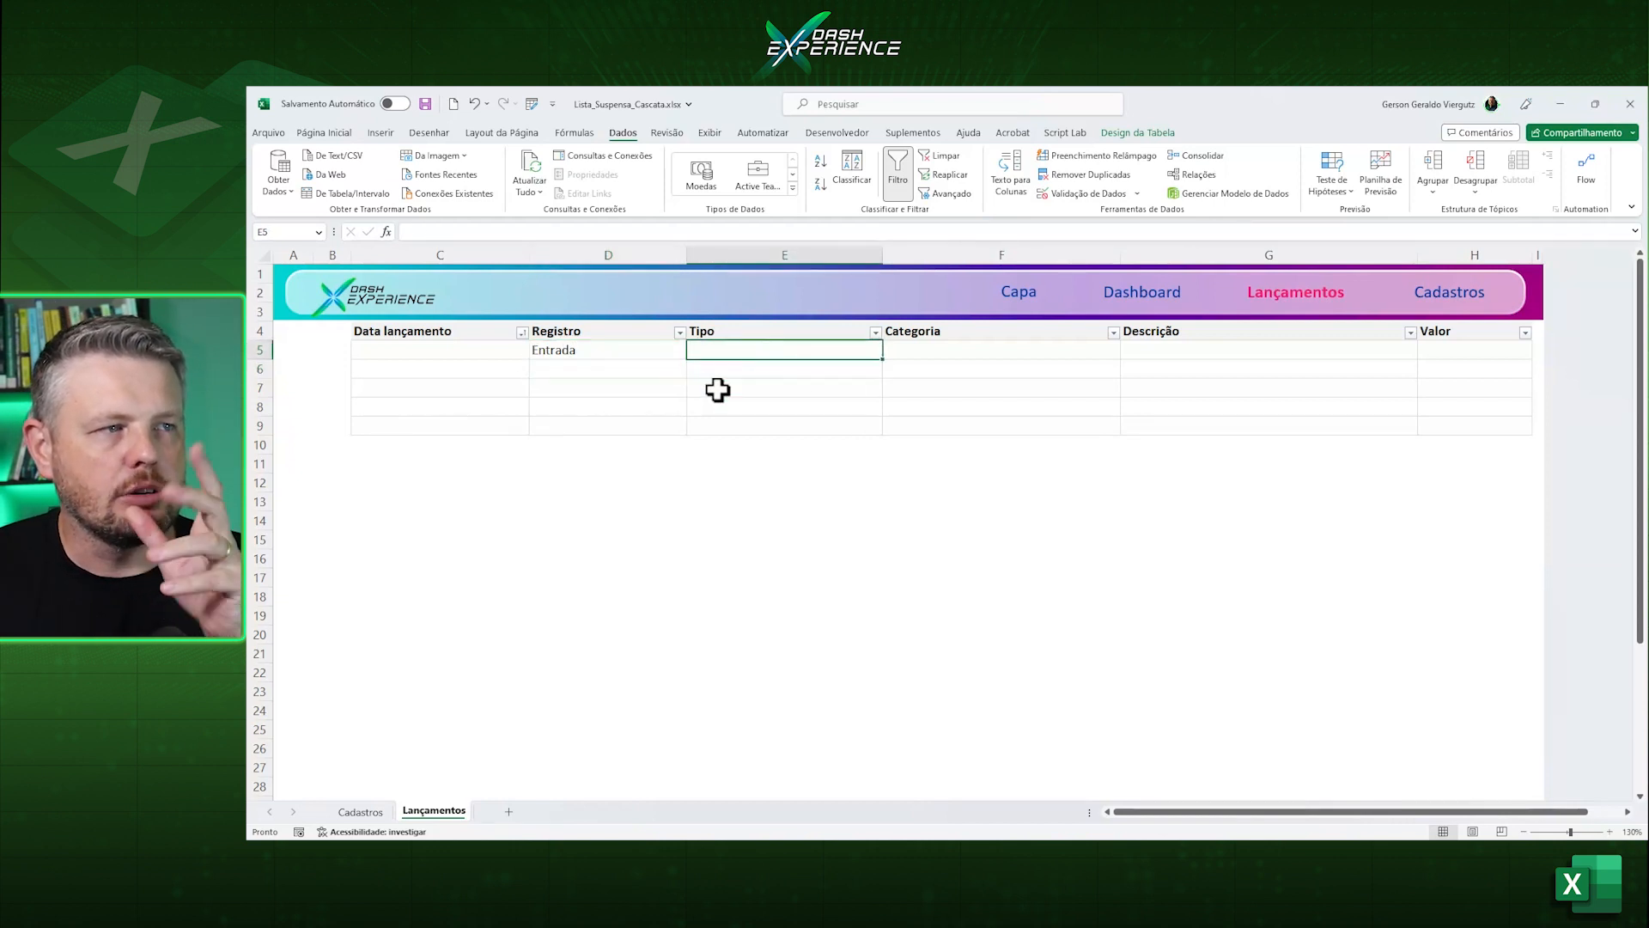
On the Cadastros sheet, compare the Entrada register type with the Receita Fixa and Receita Variável items.
left_click(371, 811)
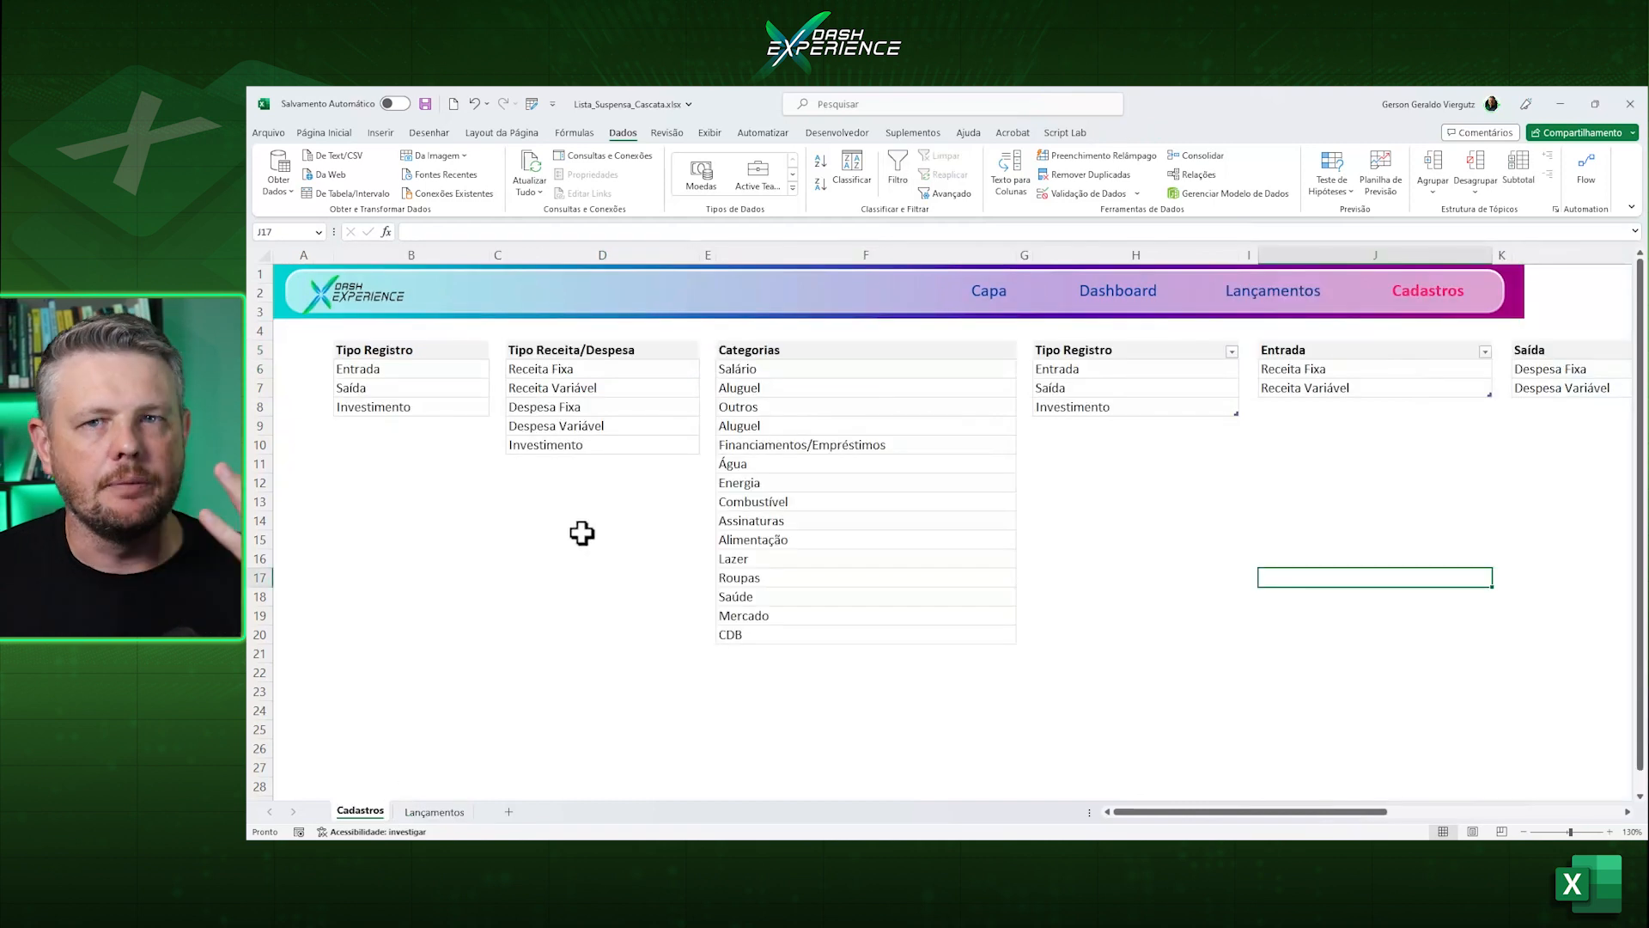
left_click(393, 369)
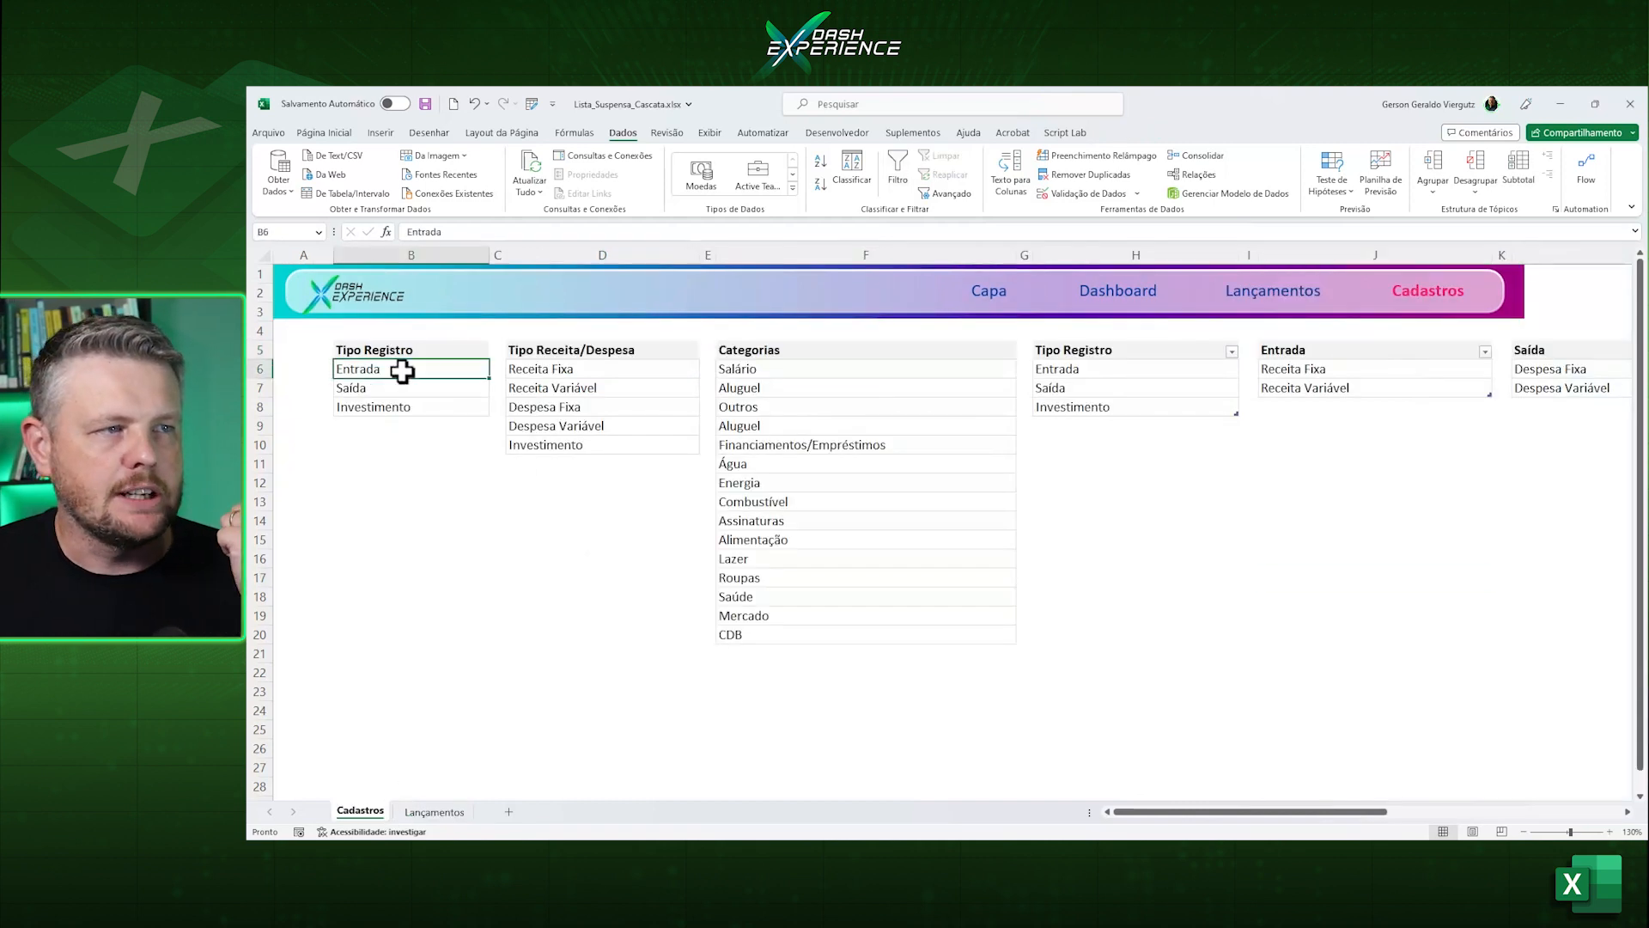
left_click_drag(578, 369, 595, 388)
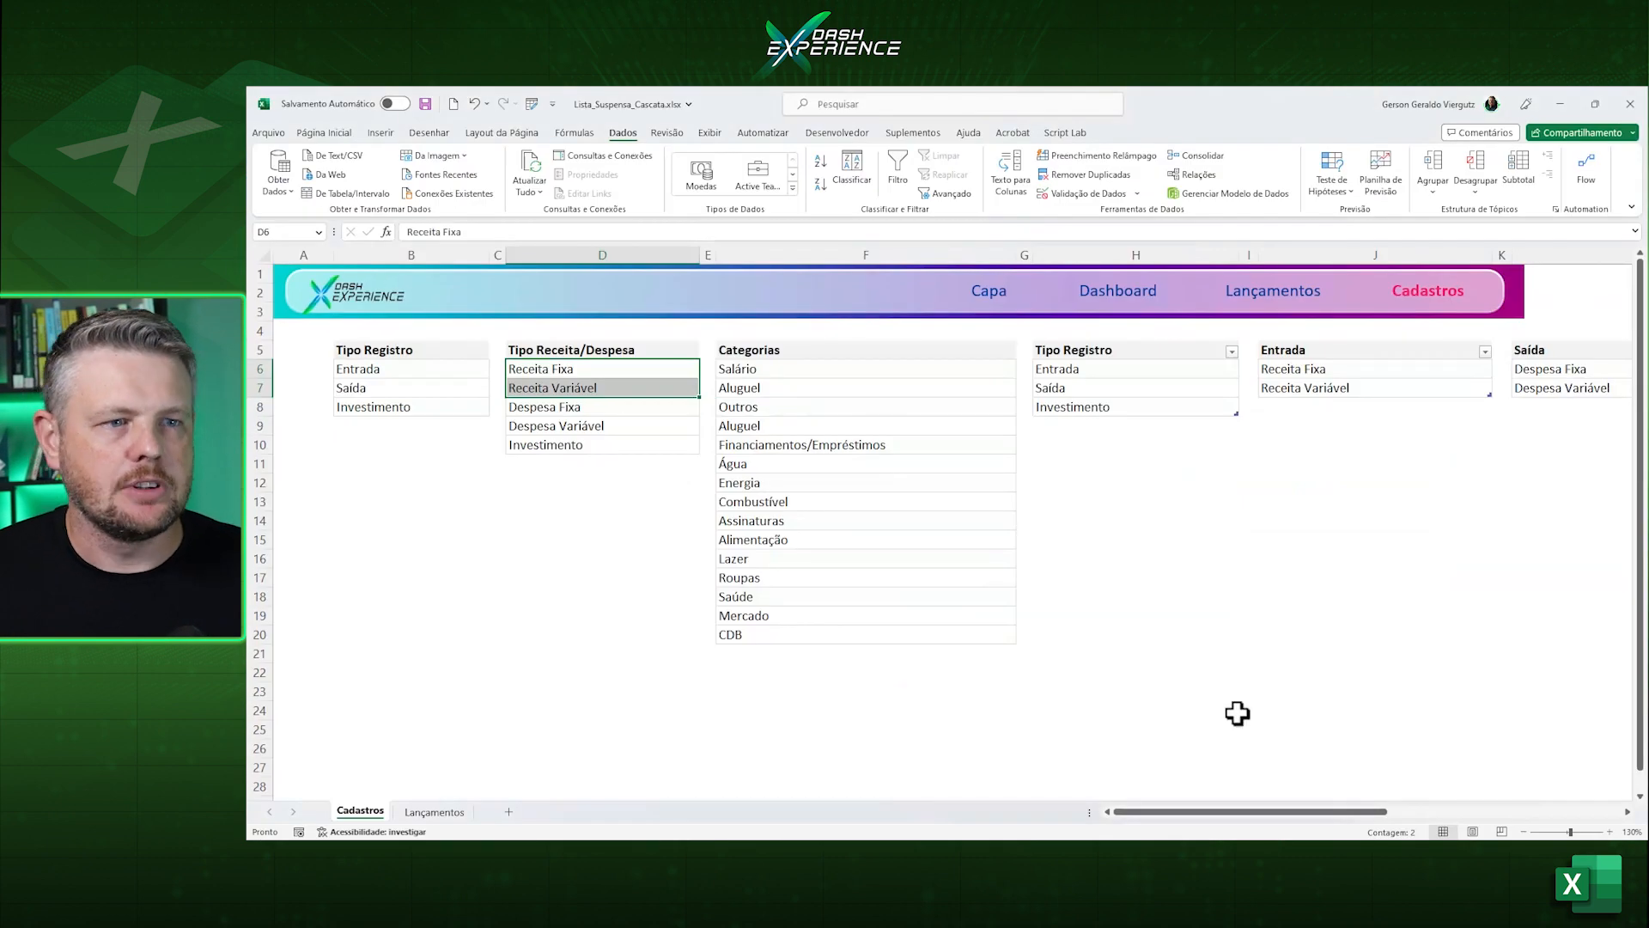
Examine how the Tipo Registro table's items match the headers and contents of the Entrada, Saída and Investimento tables.
left_click_drag(1234, 800, 1376, 796)
left_click_drag(434, 356, 421, 405)
left_click_drag(618, 353, 628, 383)
left_click(624, 350)
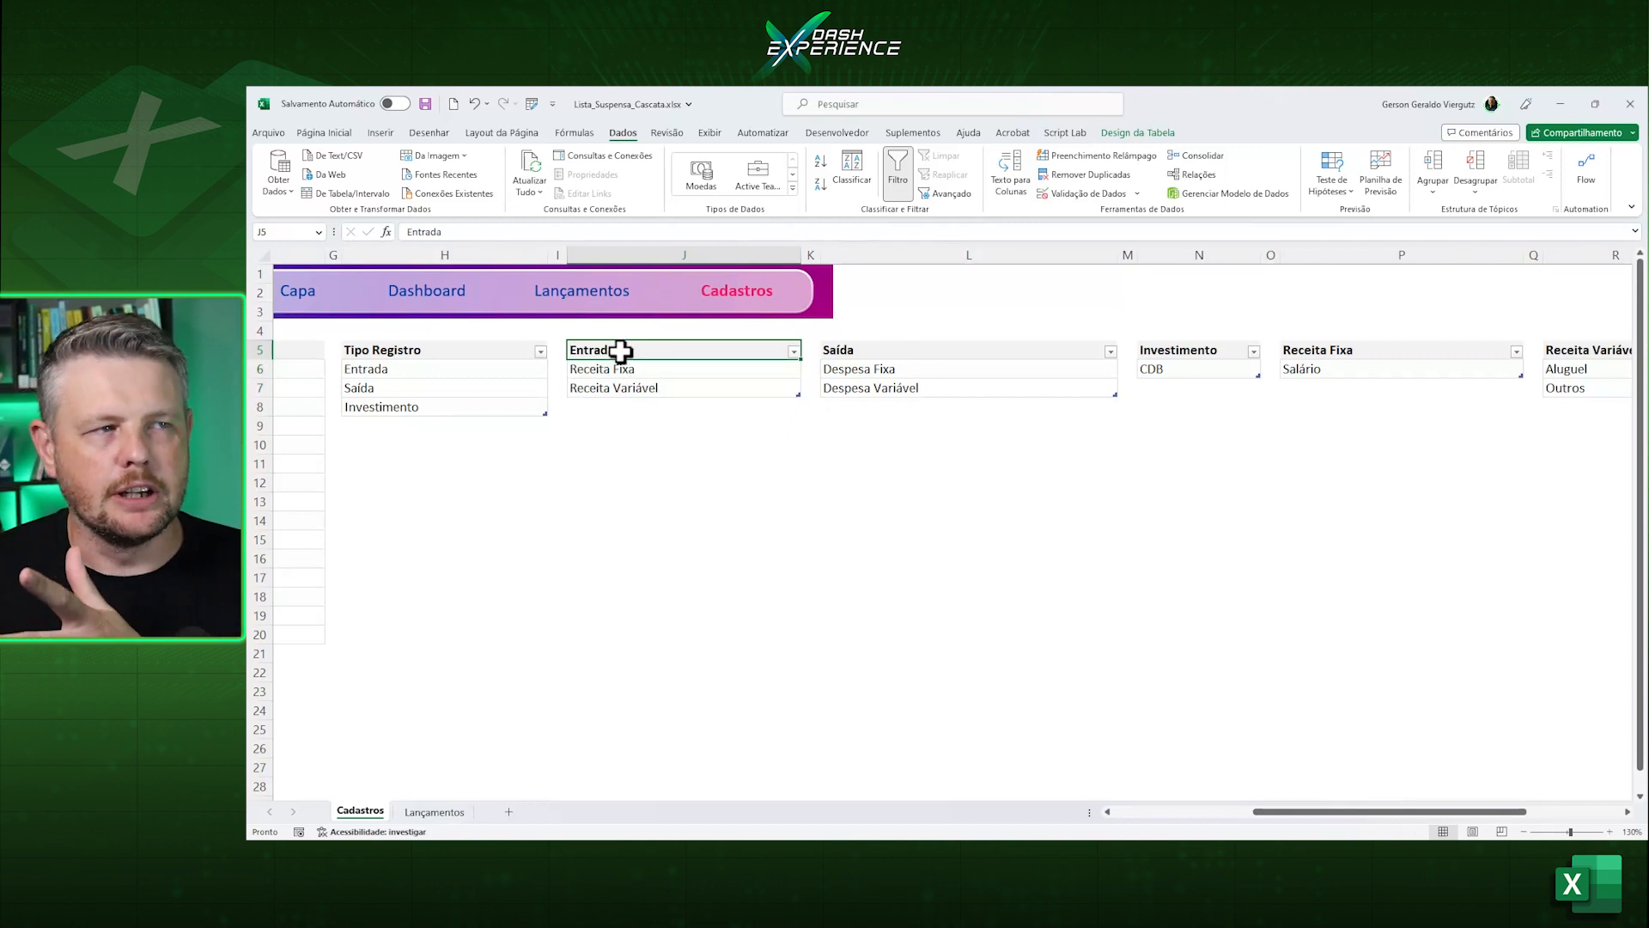
left_click_drag(636, 367, 644, 383)
left_click(868, 353)
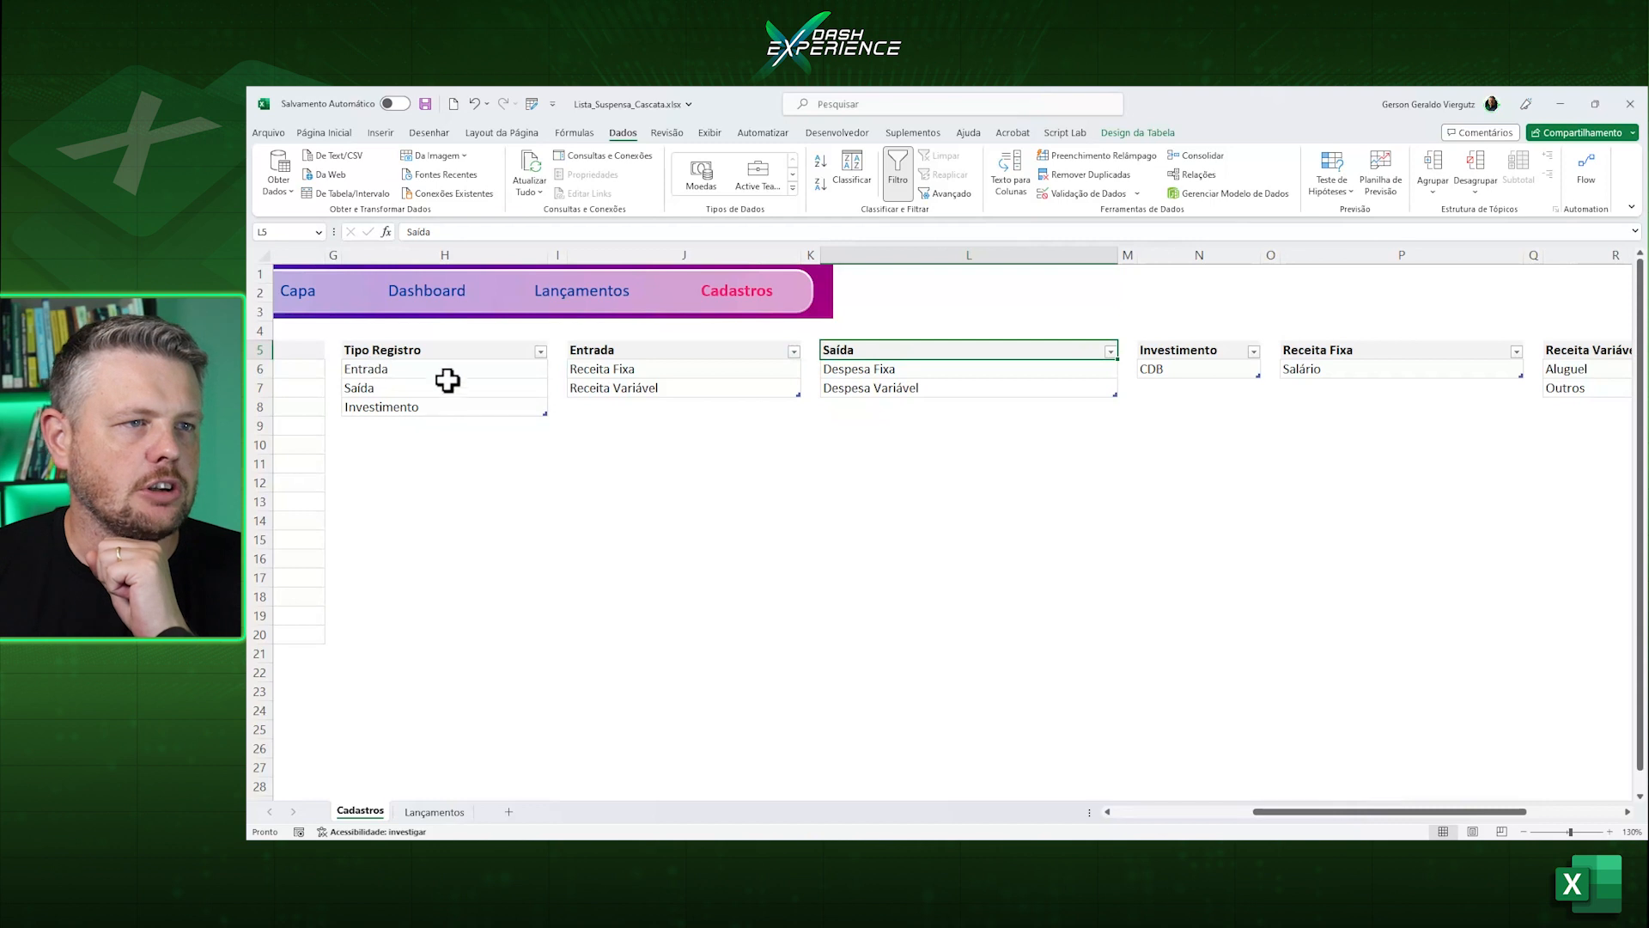
left_click(392, 352)
left_click_drag(867, 357, 880, 385)
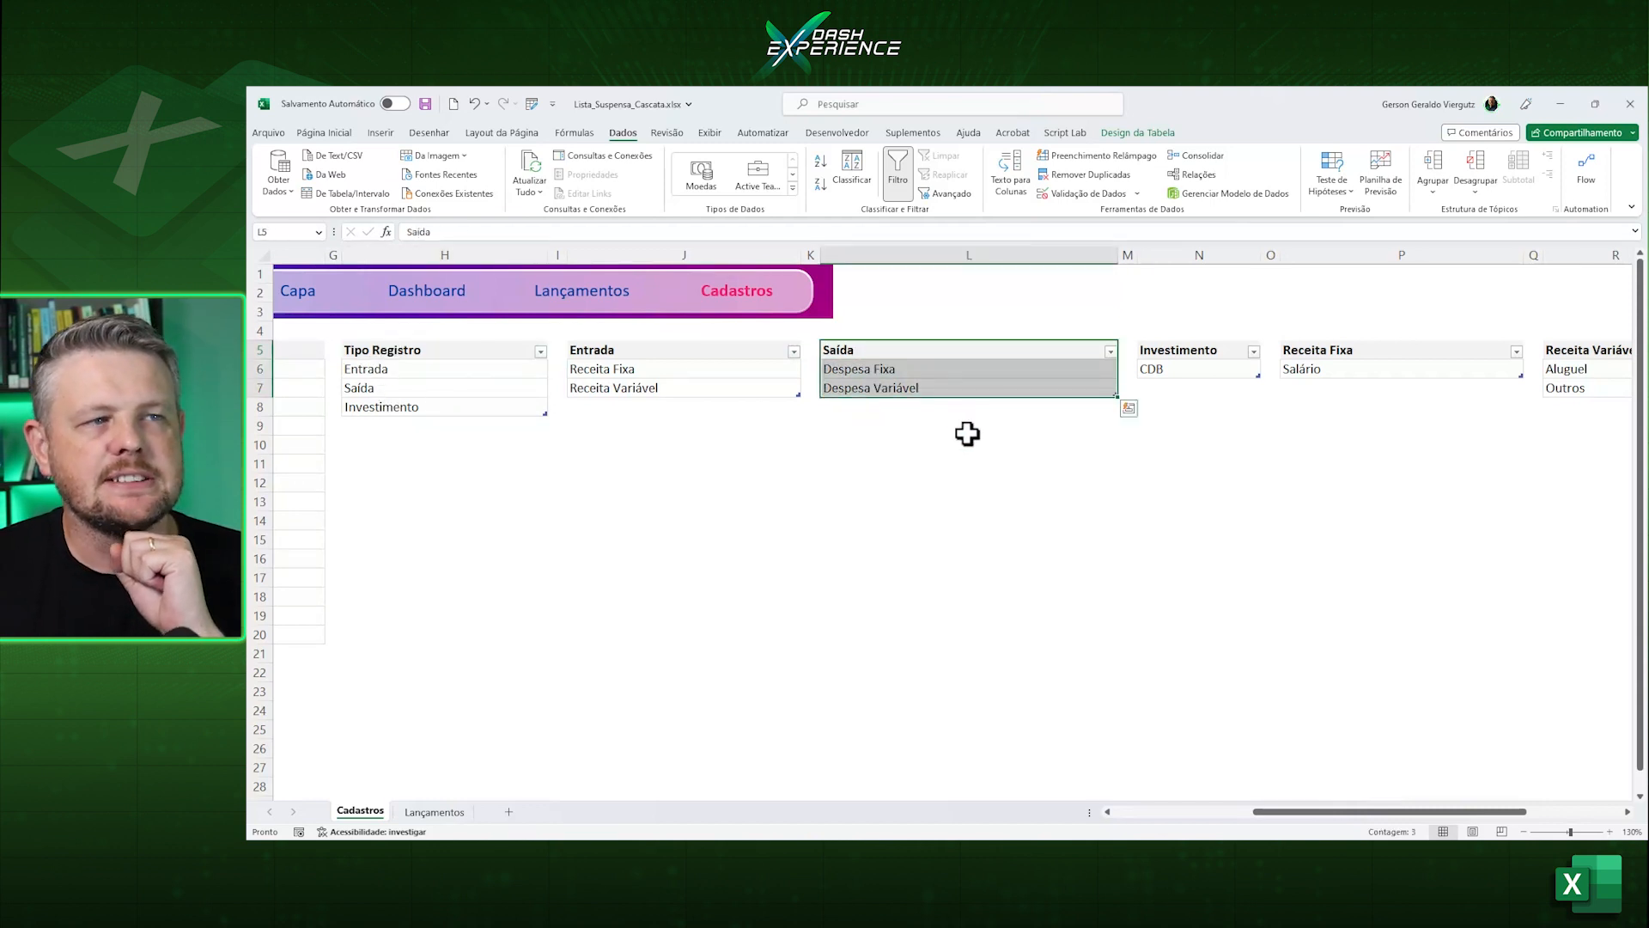
left_click(1183, 350)
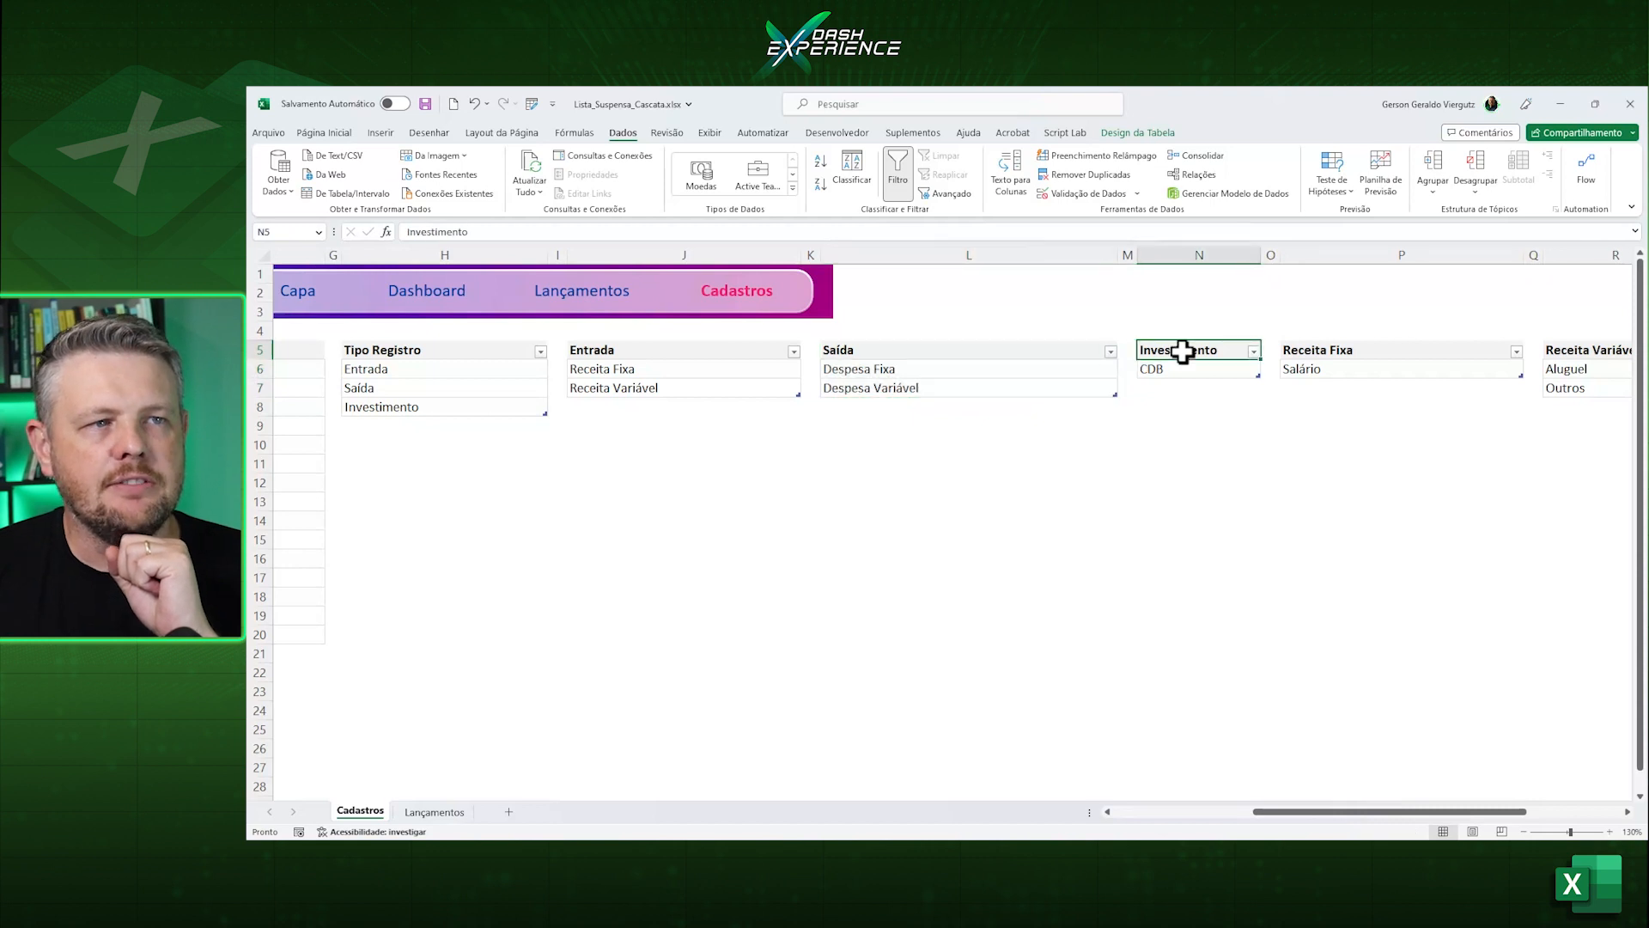
left_click(1183, 370)
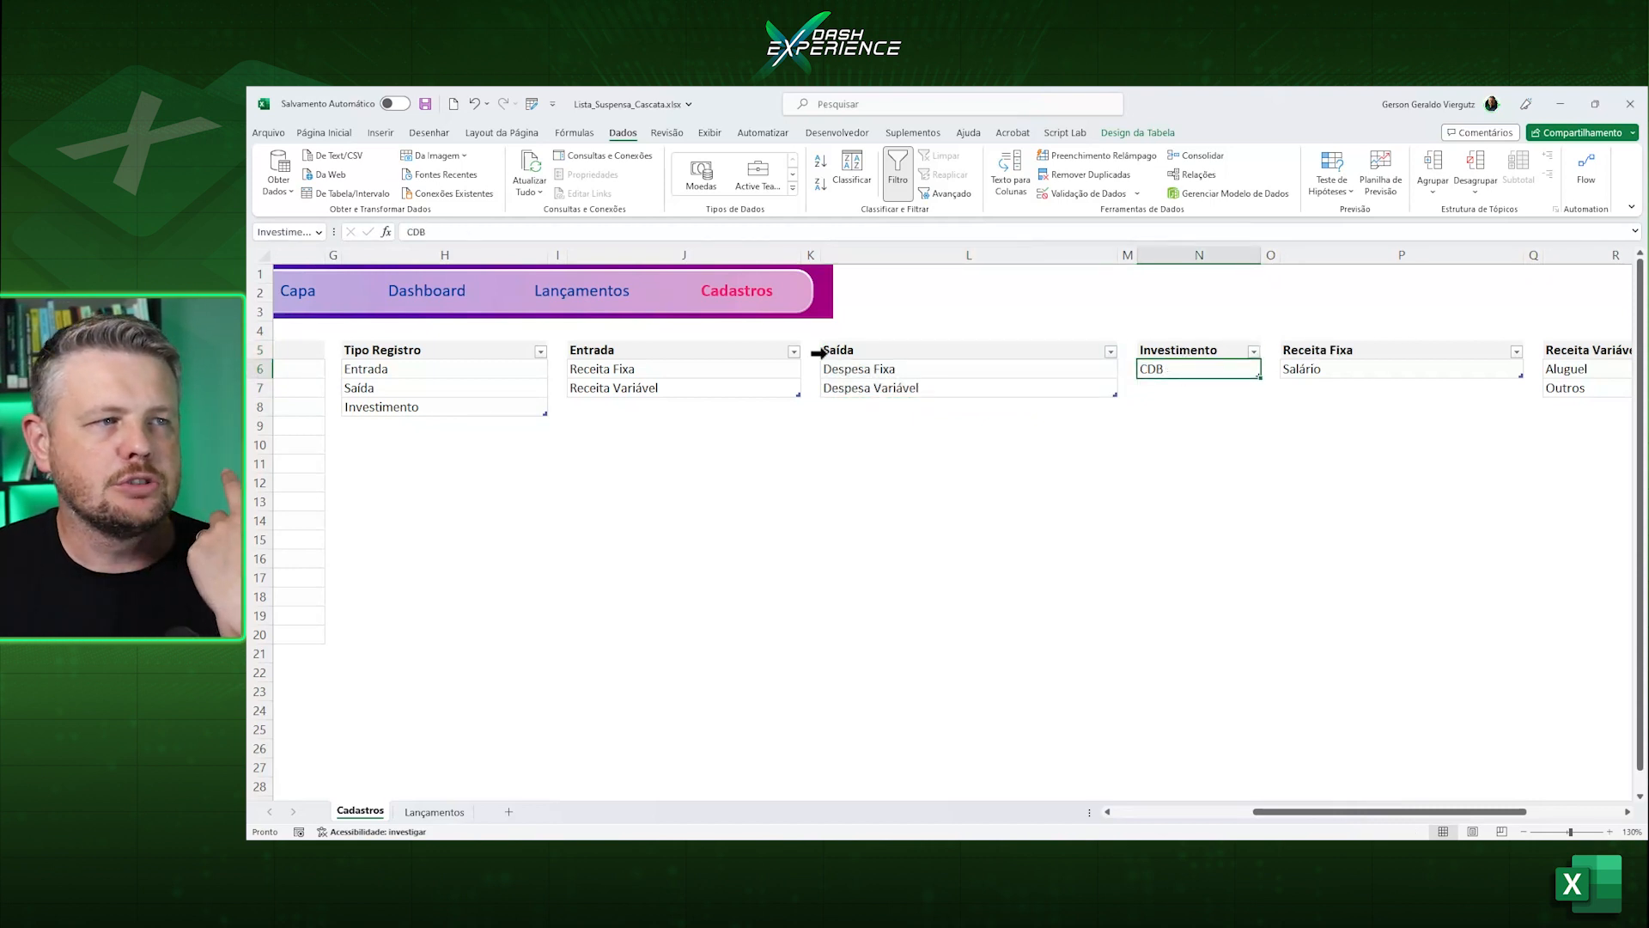
Examine the category tables for Receita Fixa, Receita Variável, Despesa Fixa and Despesa Variável.
left_click(703, 370)
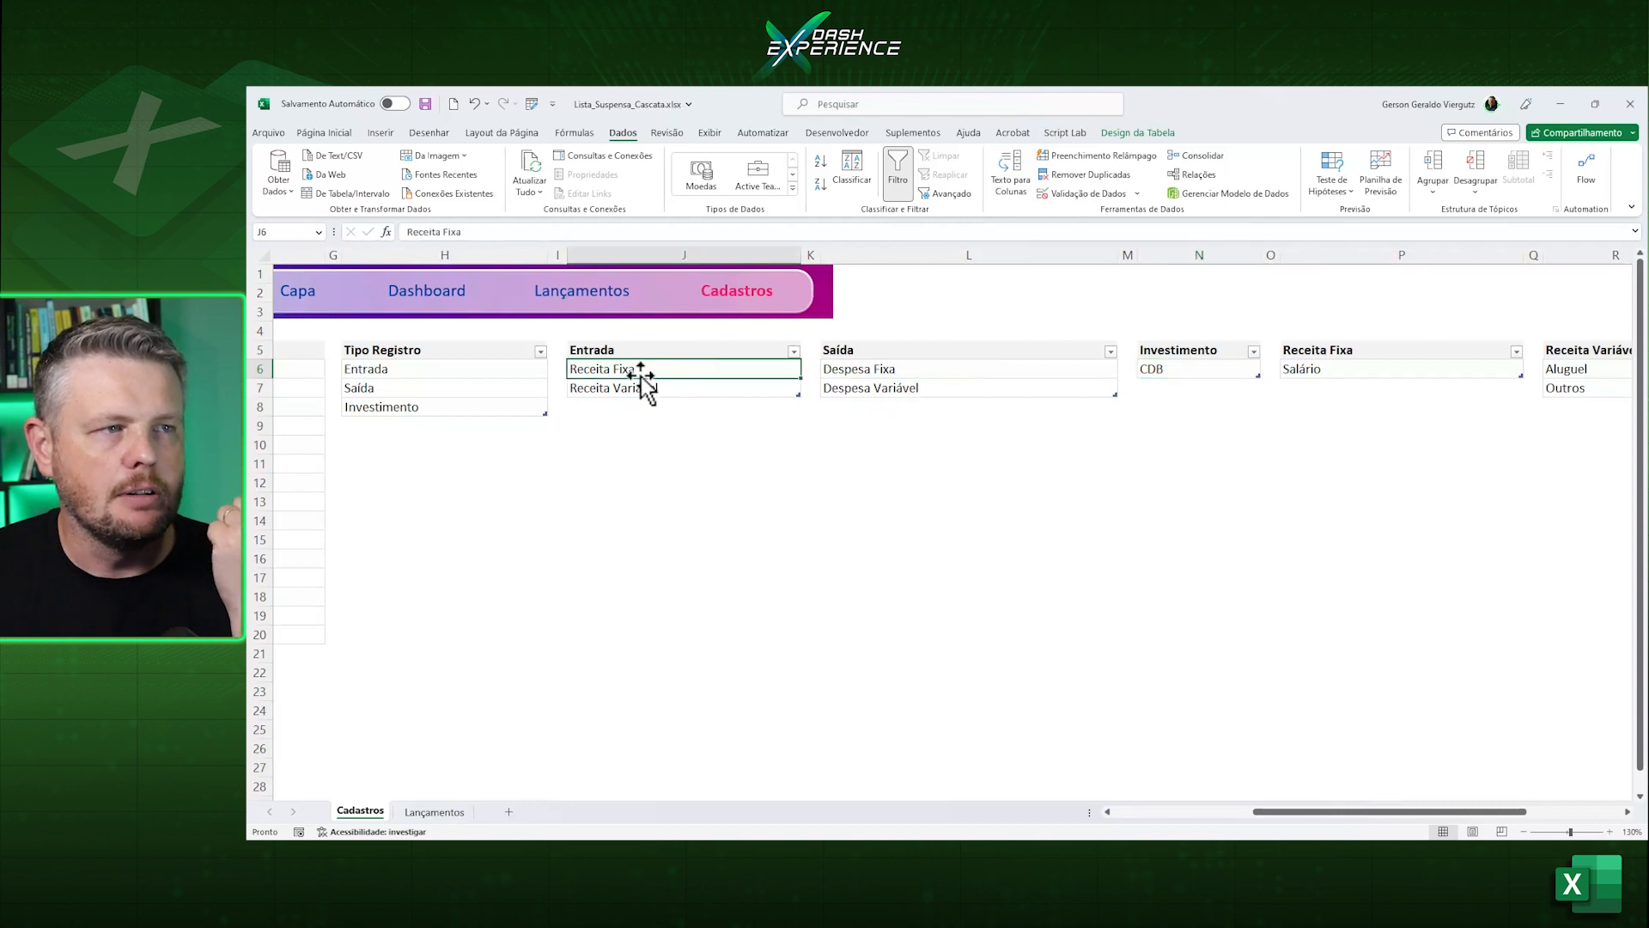
left_click(1329, 369)
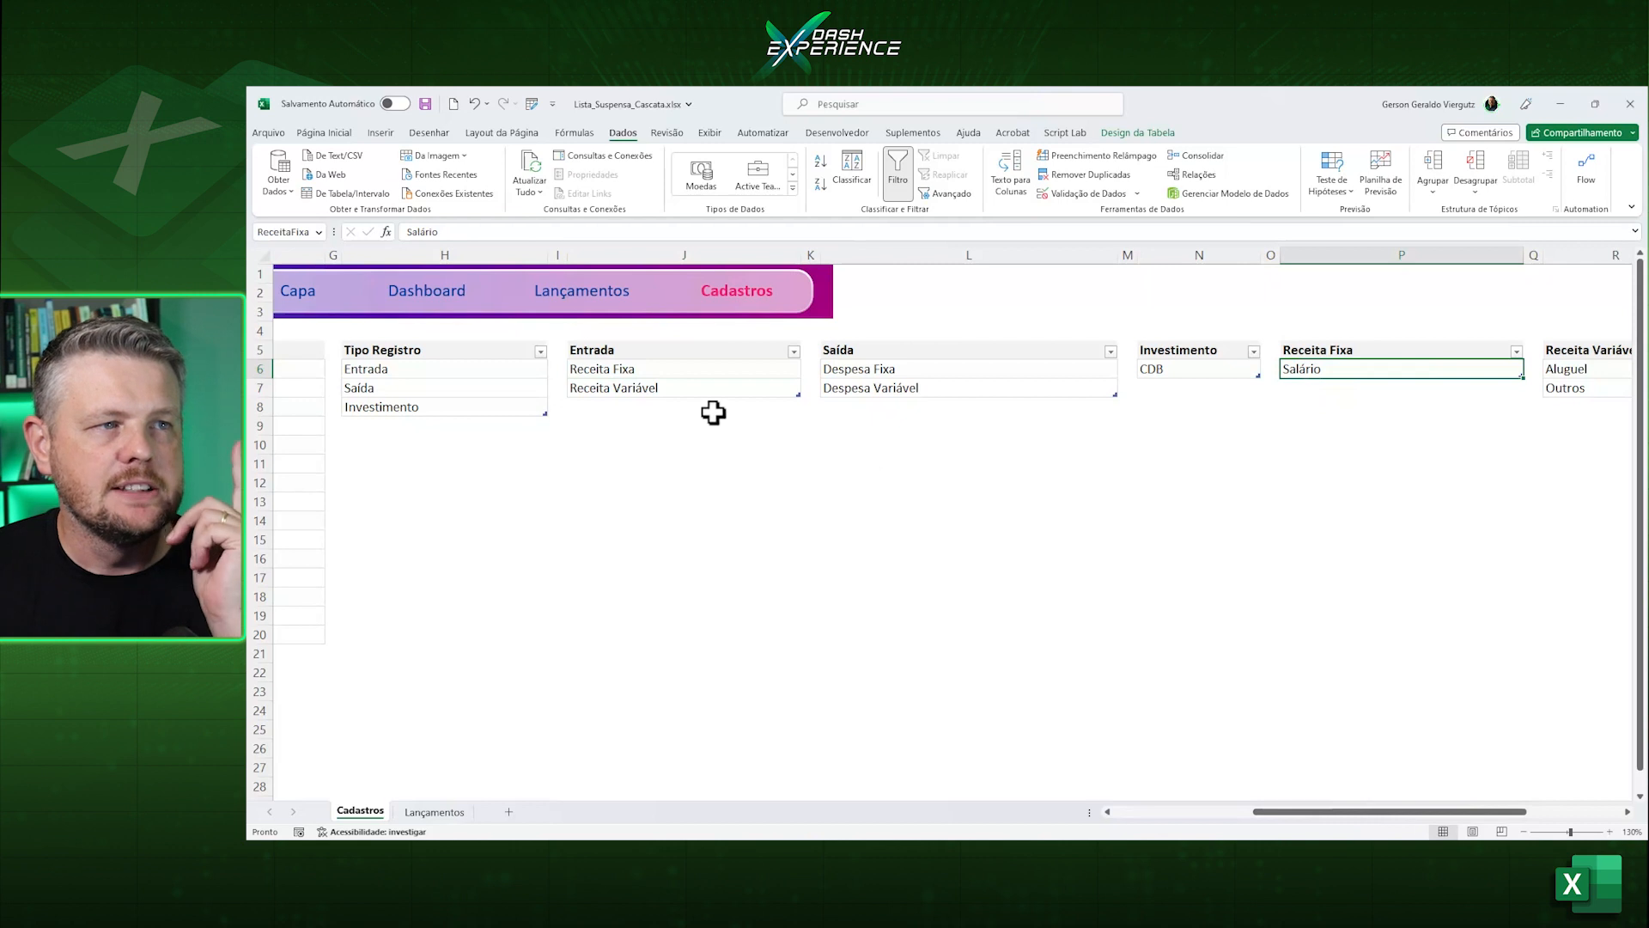
left_click(652, 386)
left_click_drag(1337, 812, 1474, 814)
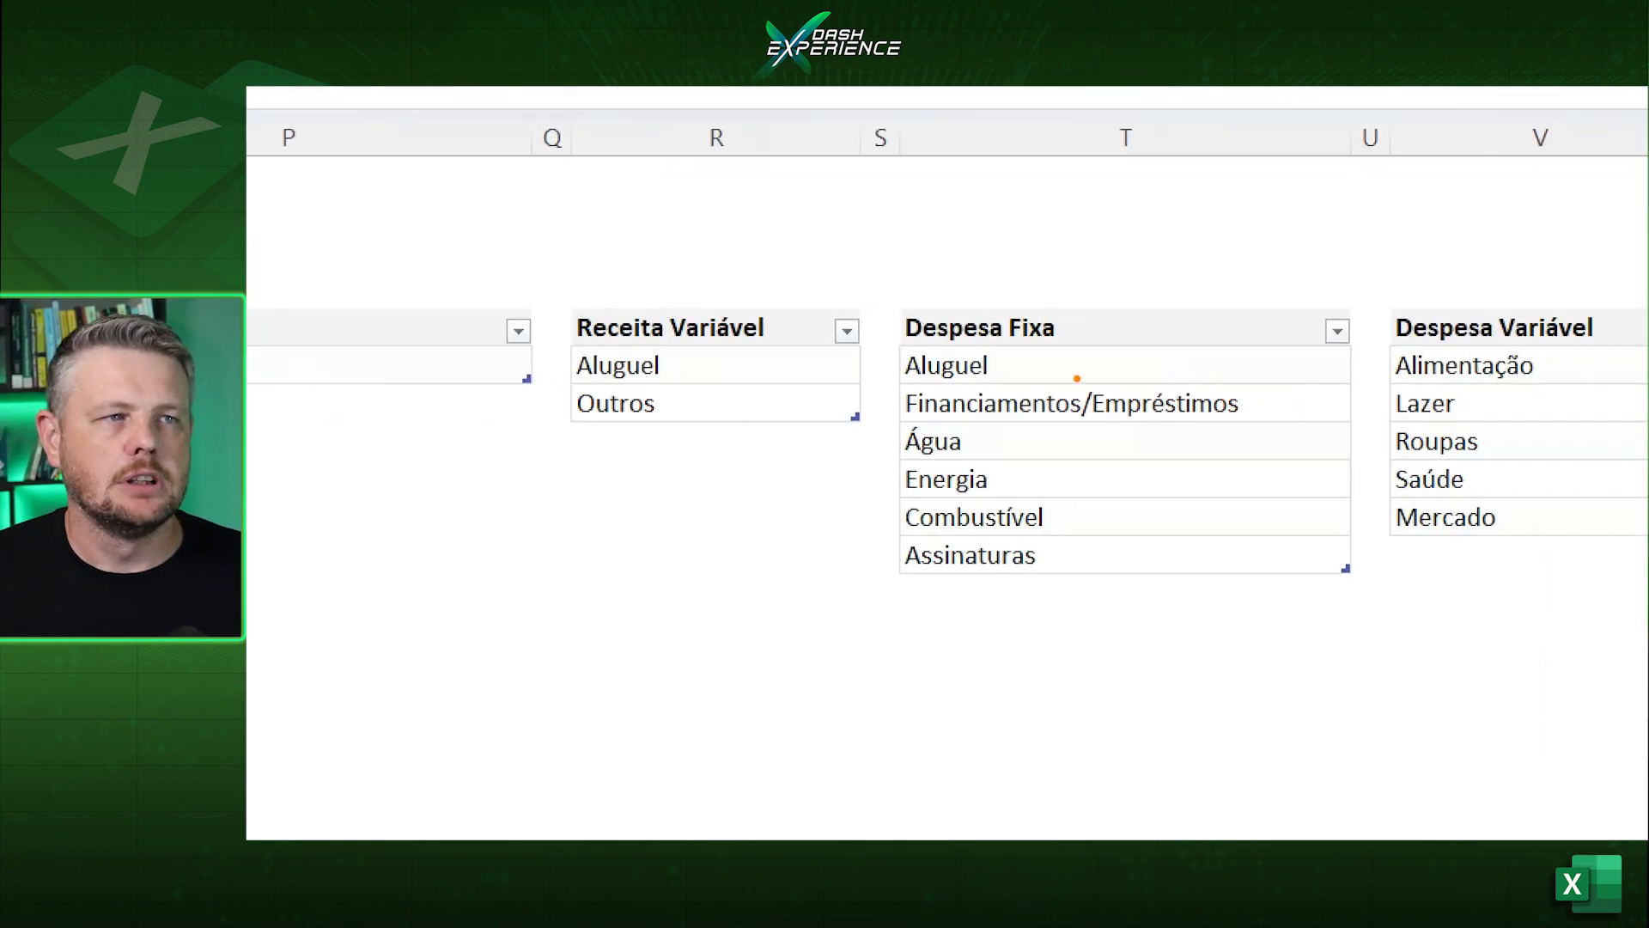
left_click_drag(1121, 317, 1185, 280)
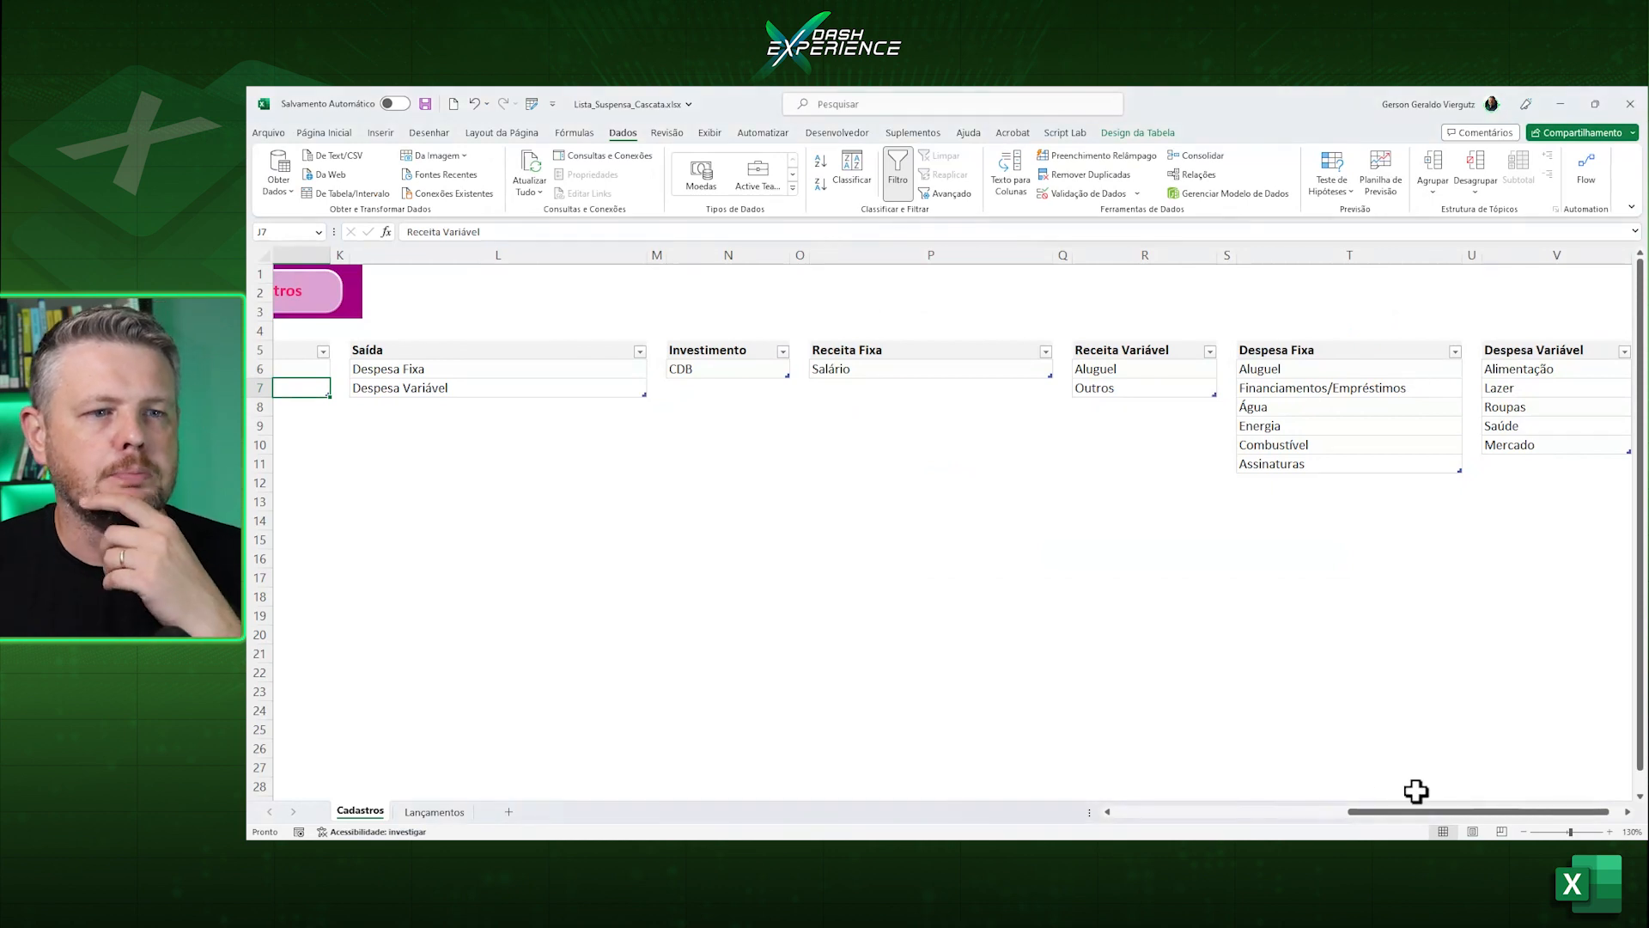
left_click_drag(1404, 820, 1159, 816)
Review the Tipo Registro table again together with its dependent Entrada, Saída and Investimento tables.
left_click(1155, 502)
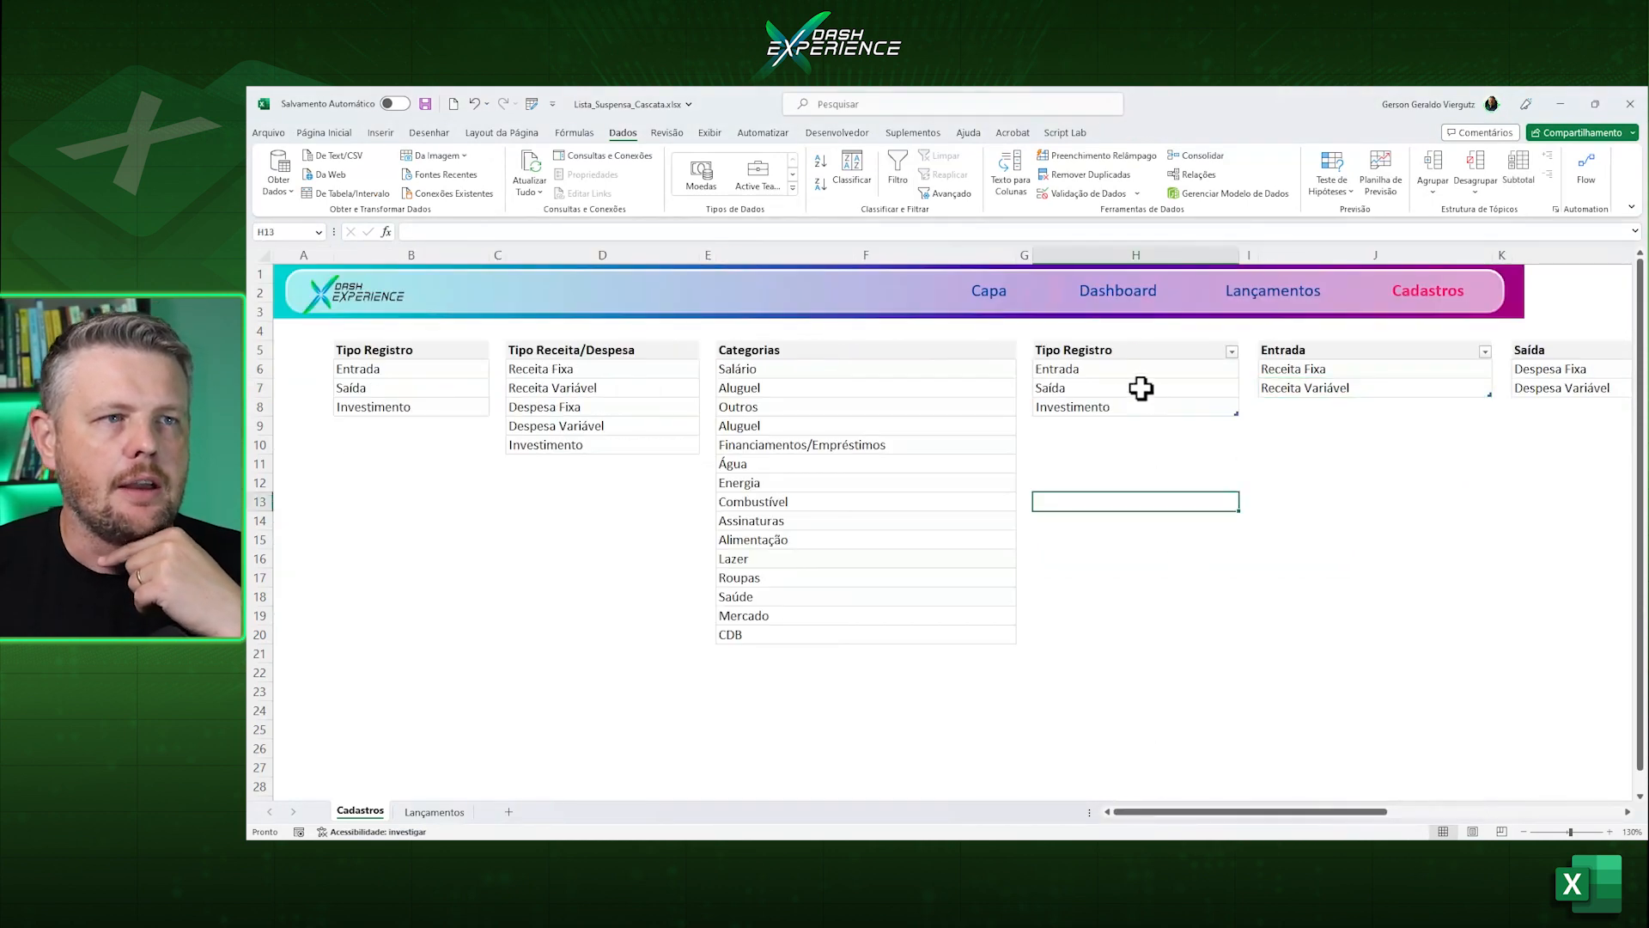
left_click_drag(1095, 353, 1102, 403)
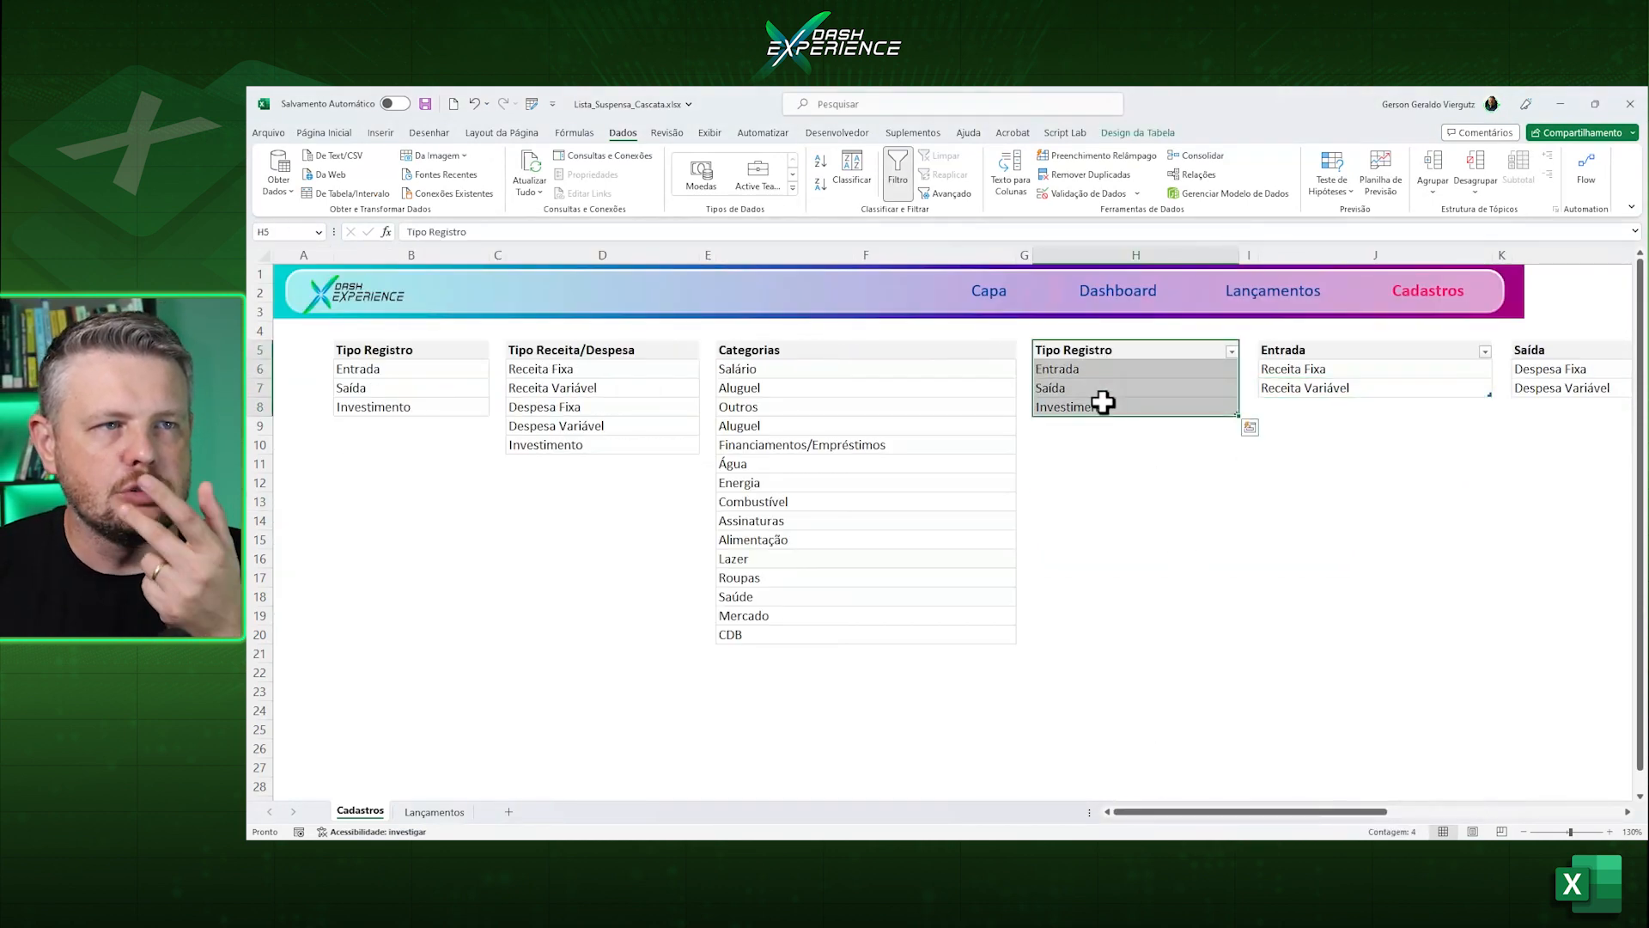
left_click_drag(1292, 352, 1374, 389)
left_click_drag(1531, 350, 1546, 379)
left_click_drag(1354, 811, 1405, 814)
left_click(1570, 374)
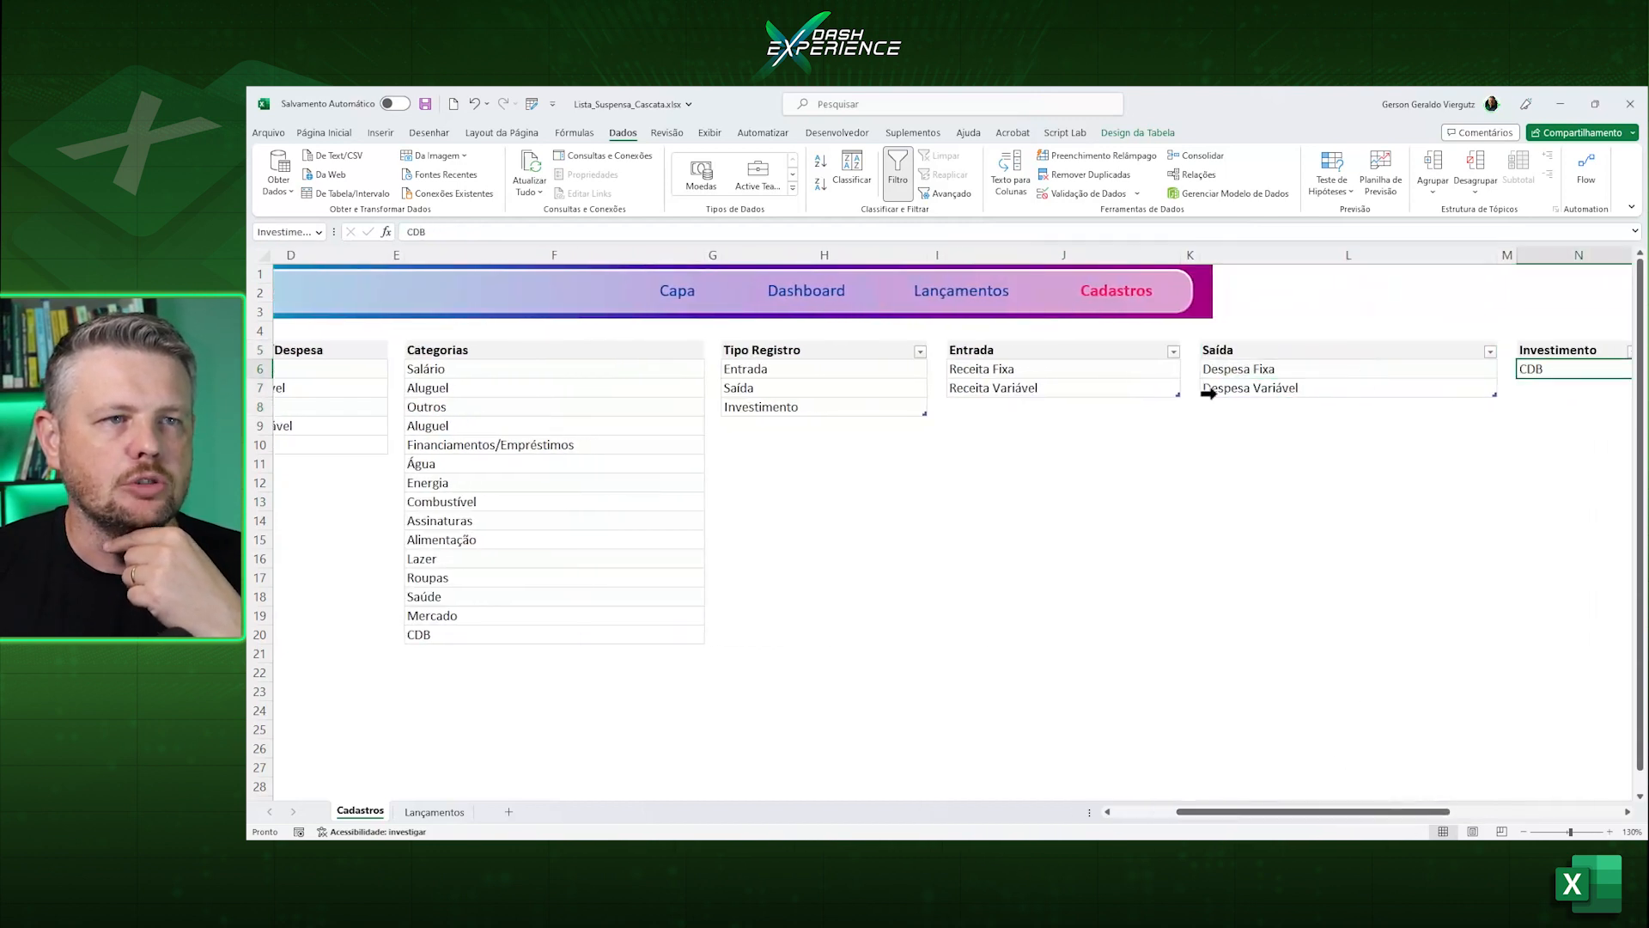
left_click(848, 483)
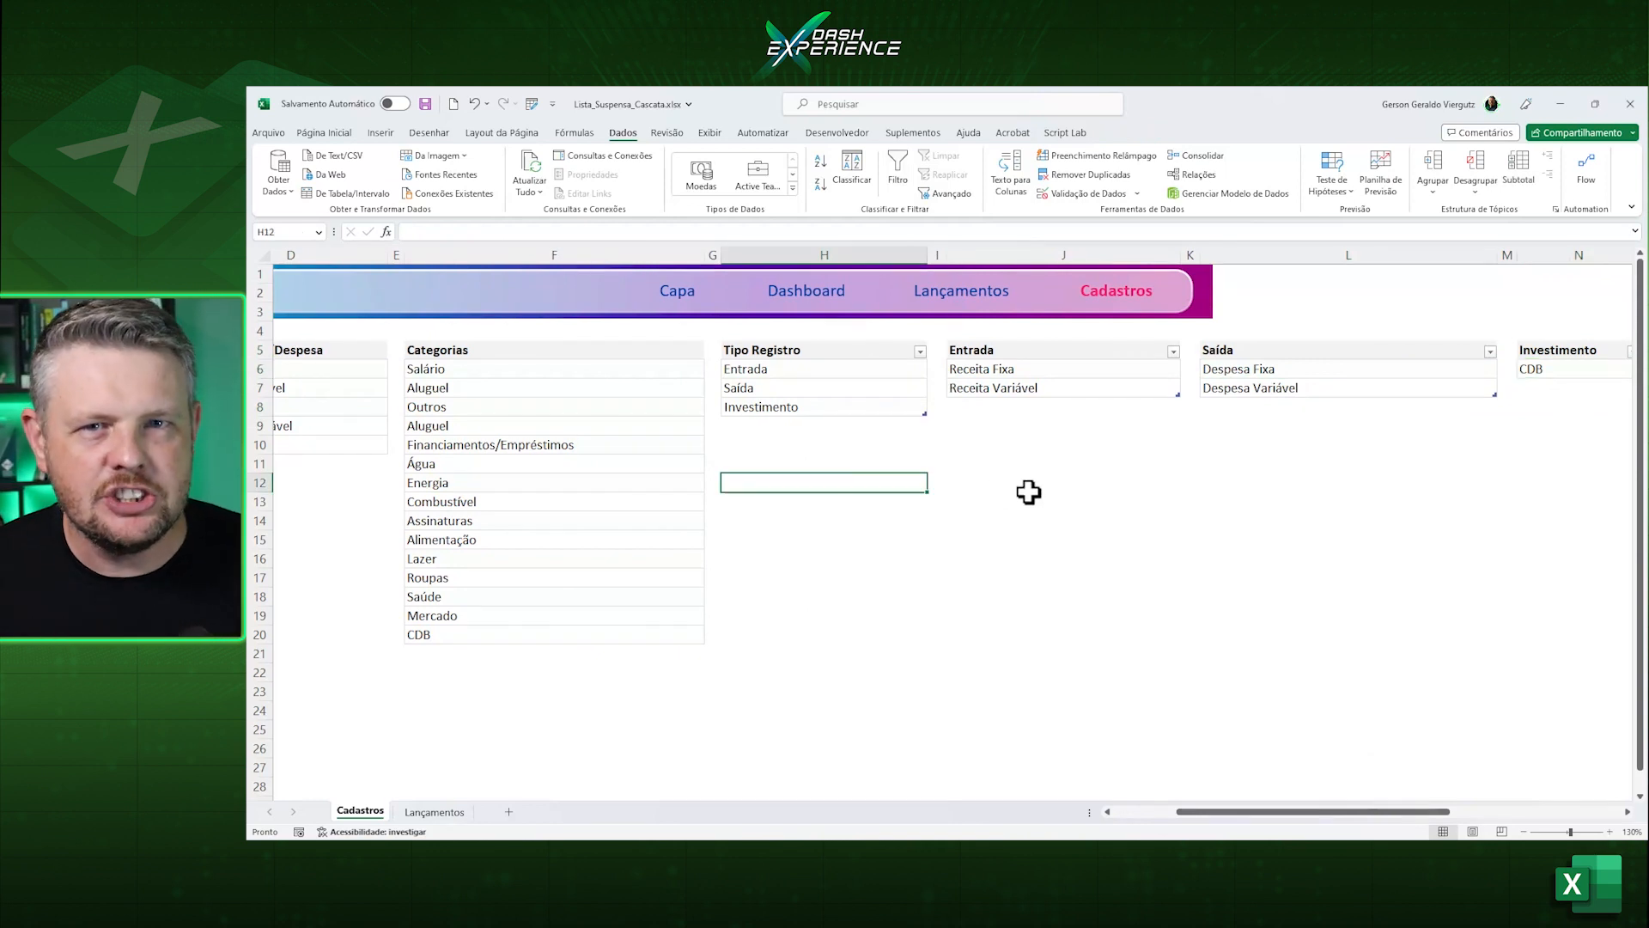
Enter the formula =INDIRETO(H6) in cell J11 to test the indirect reference to the Entrada table.
left_click(966, 461)
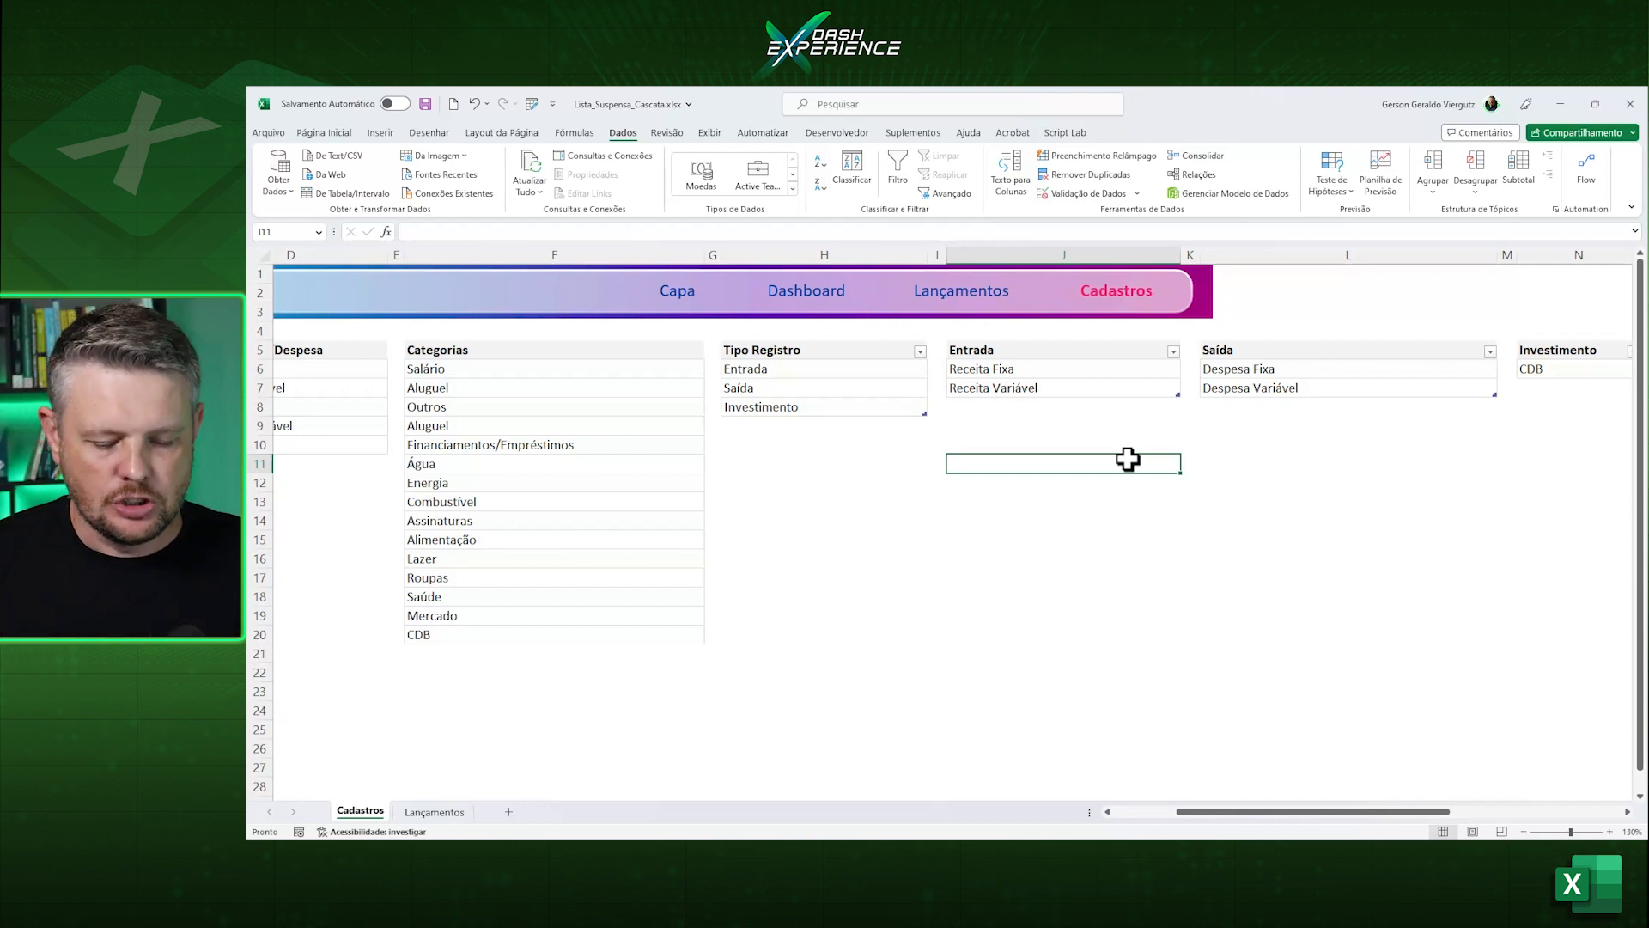
type("=ind")
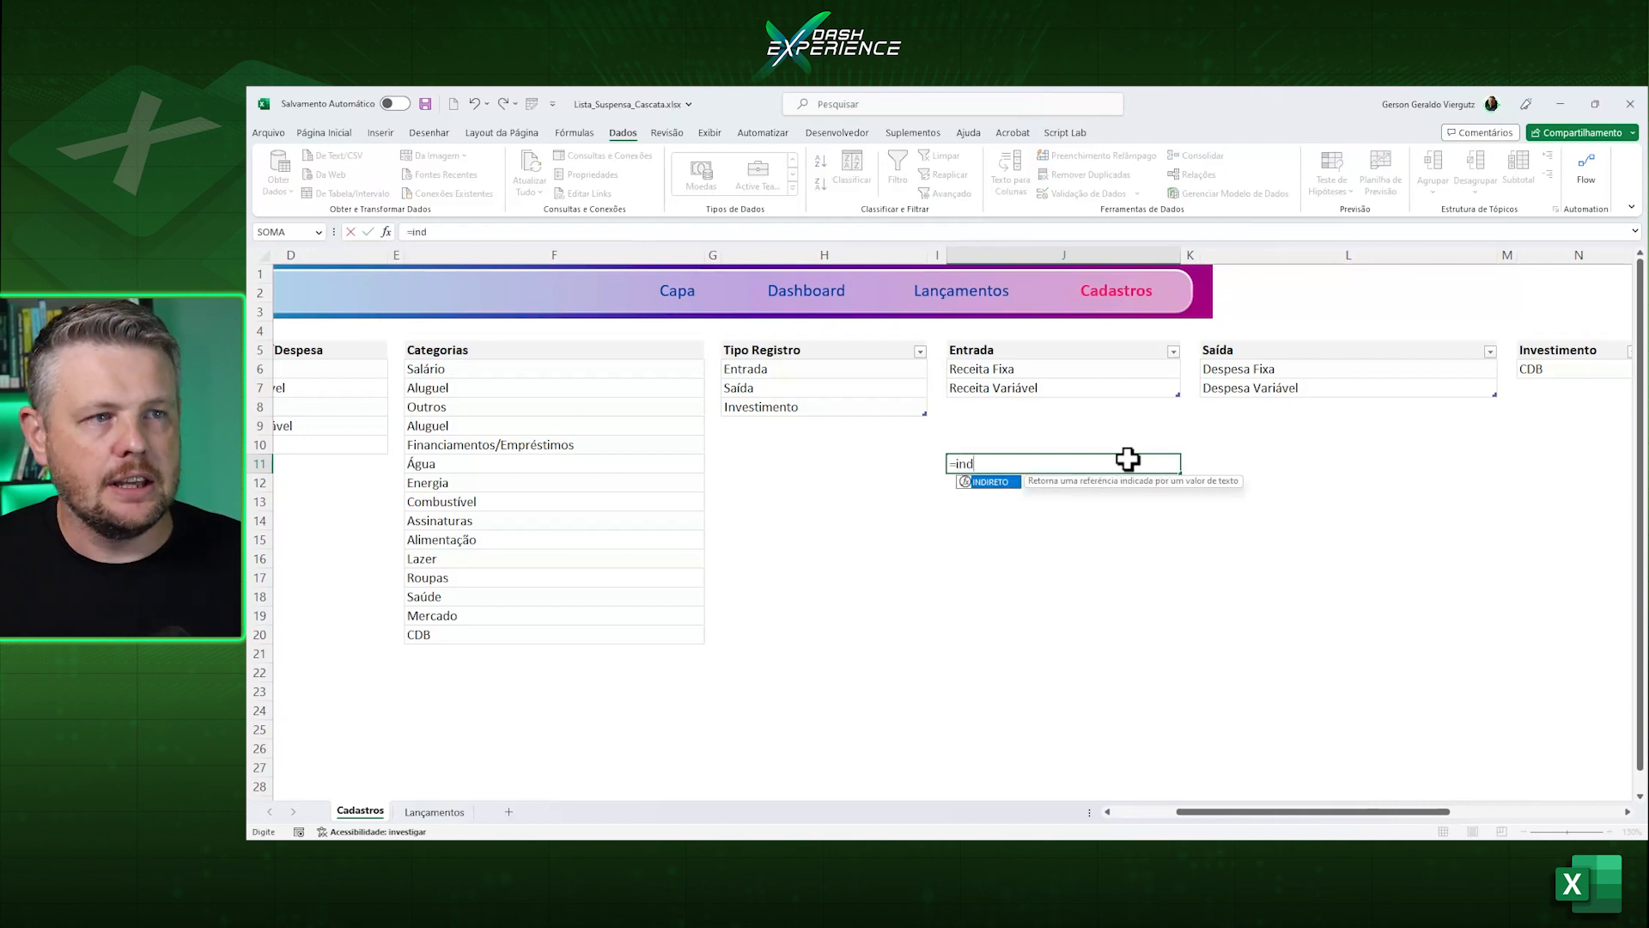
key("Tab")
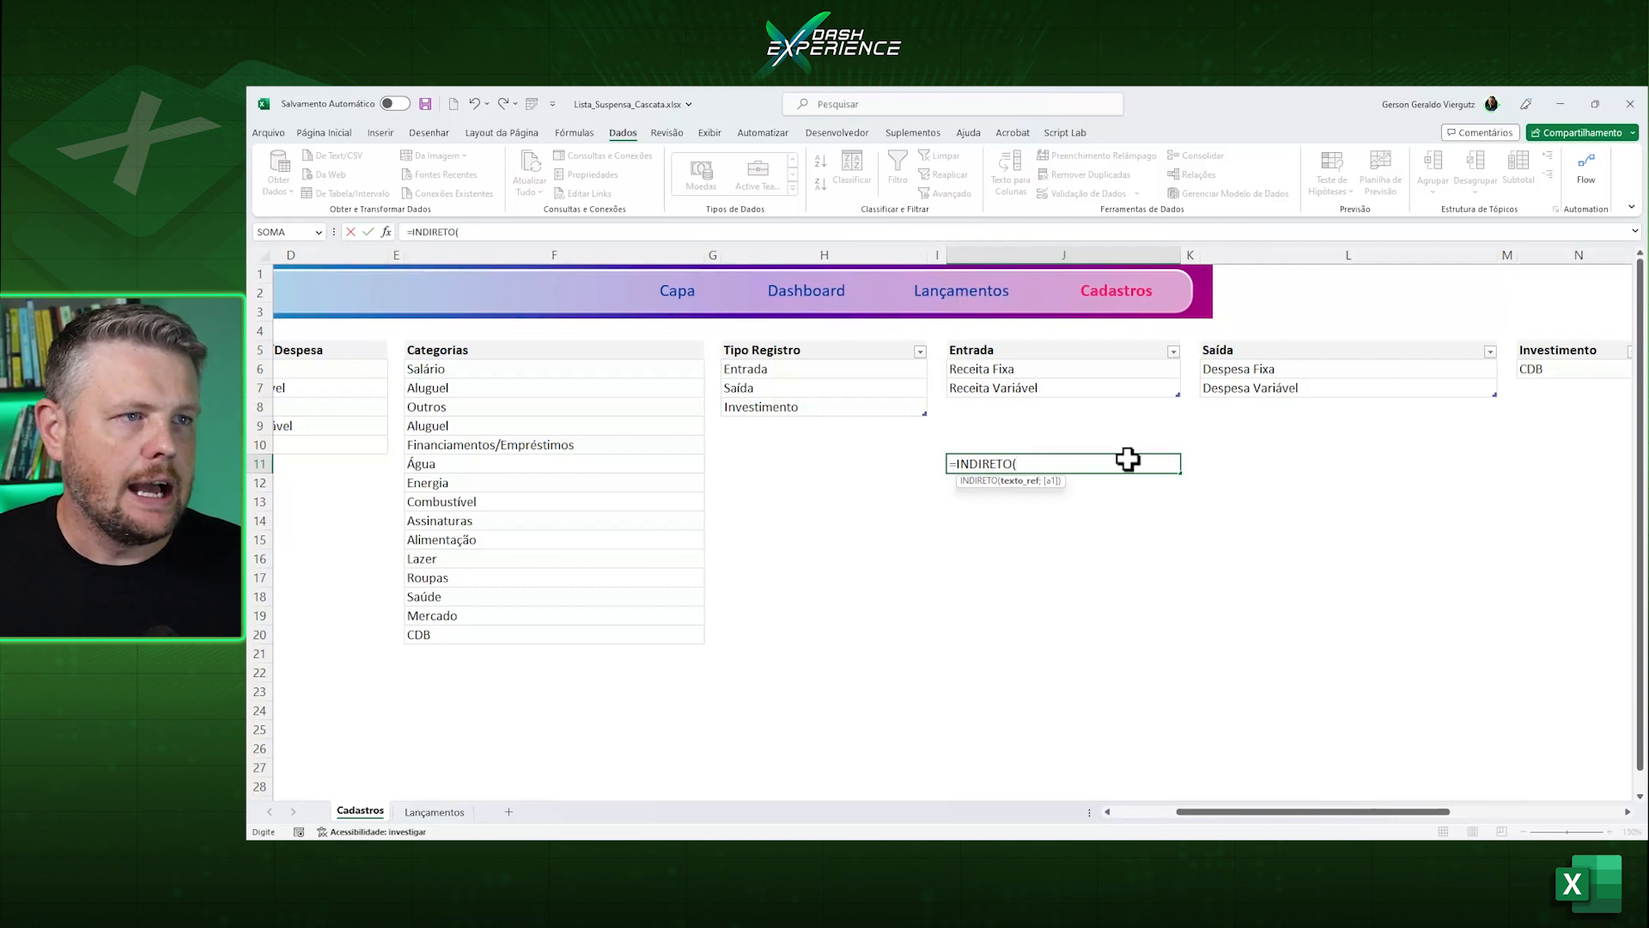
type("h")
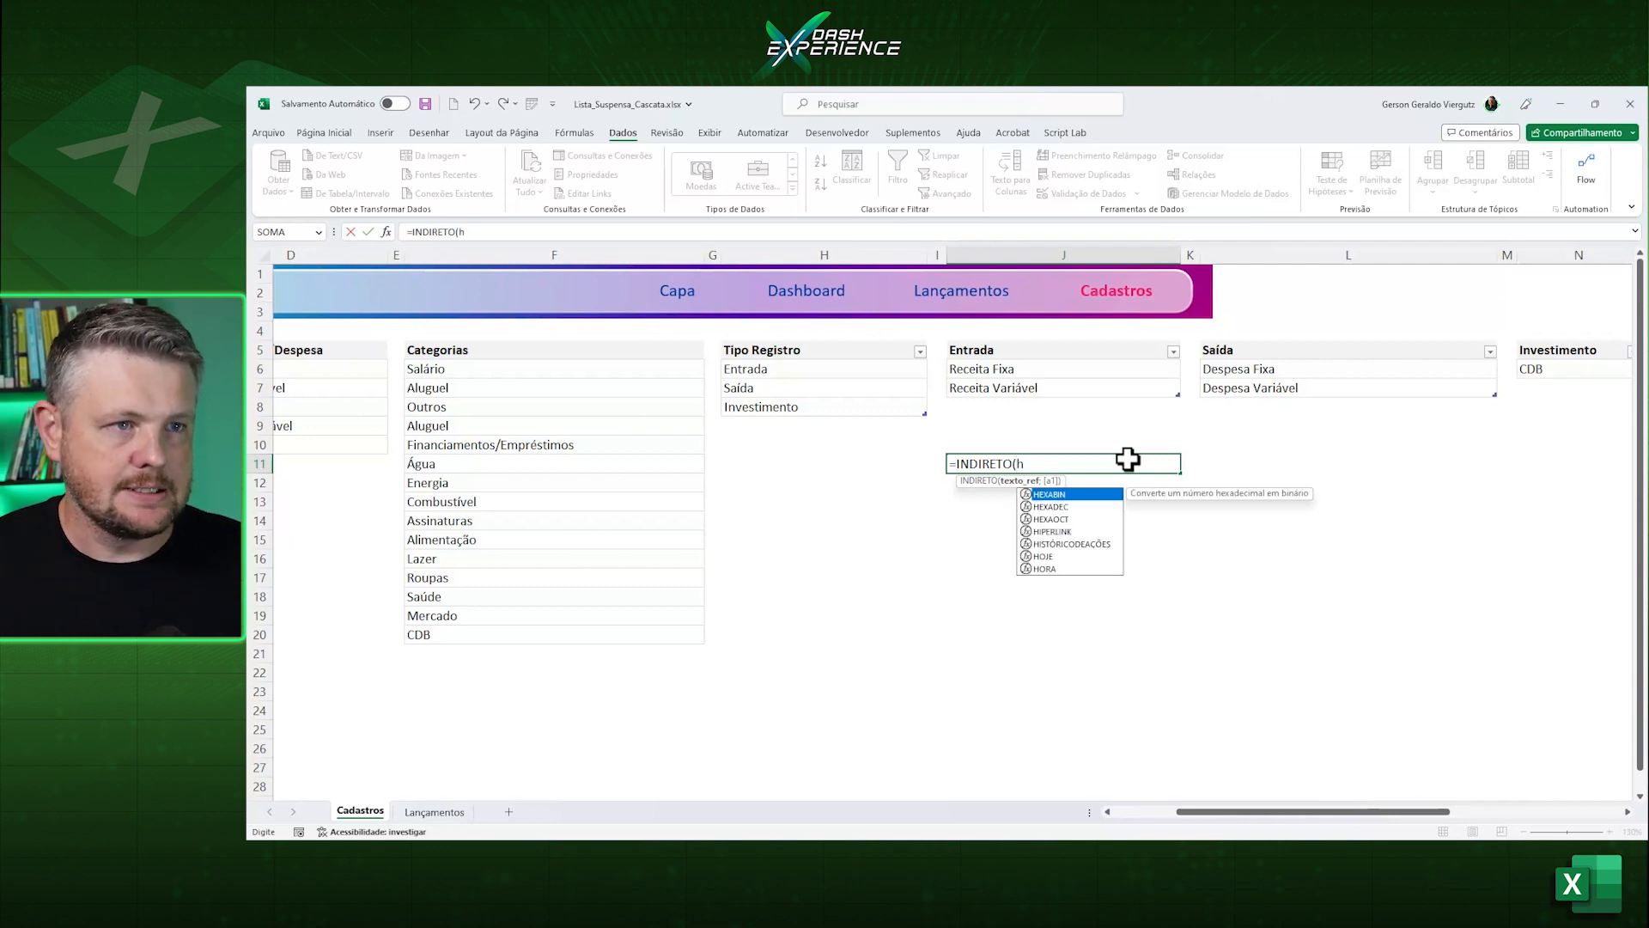
type("6)")
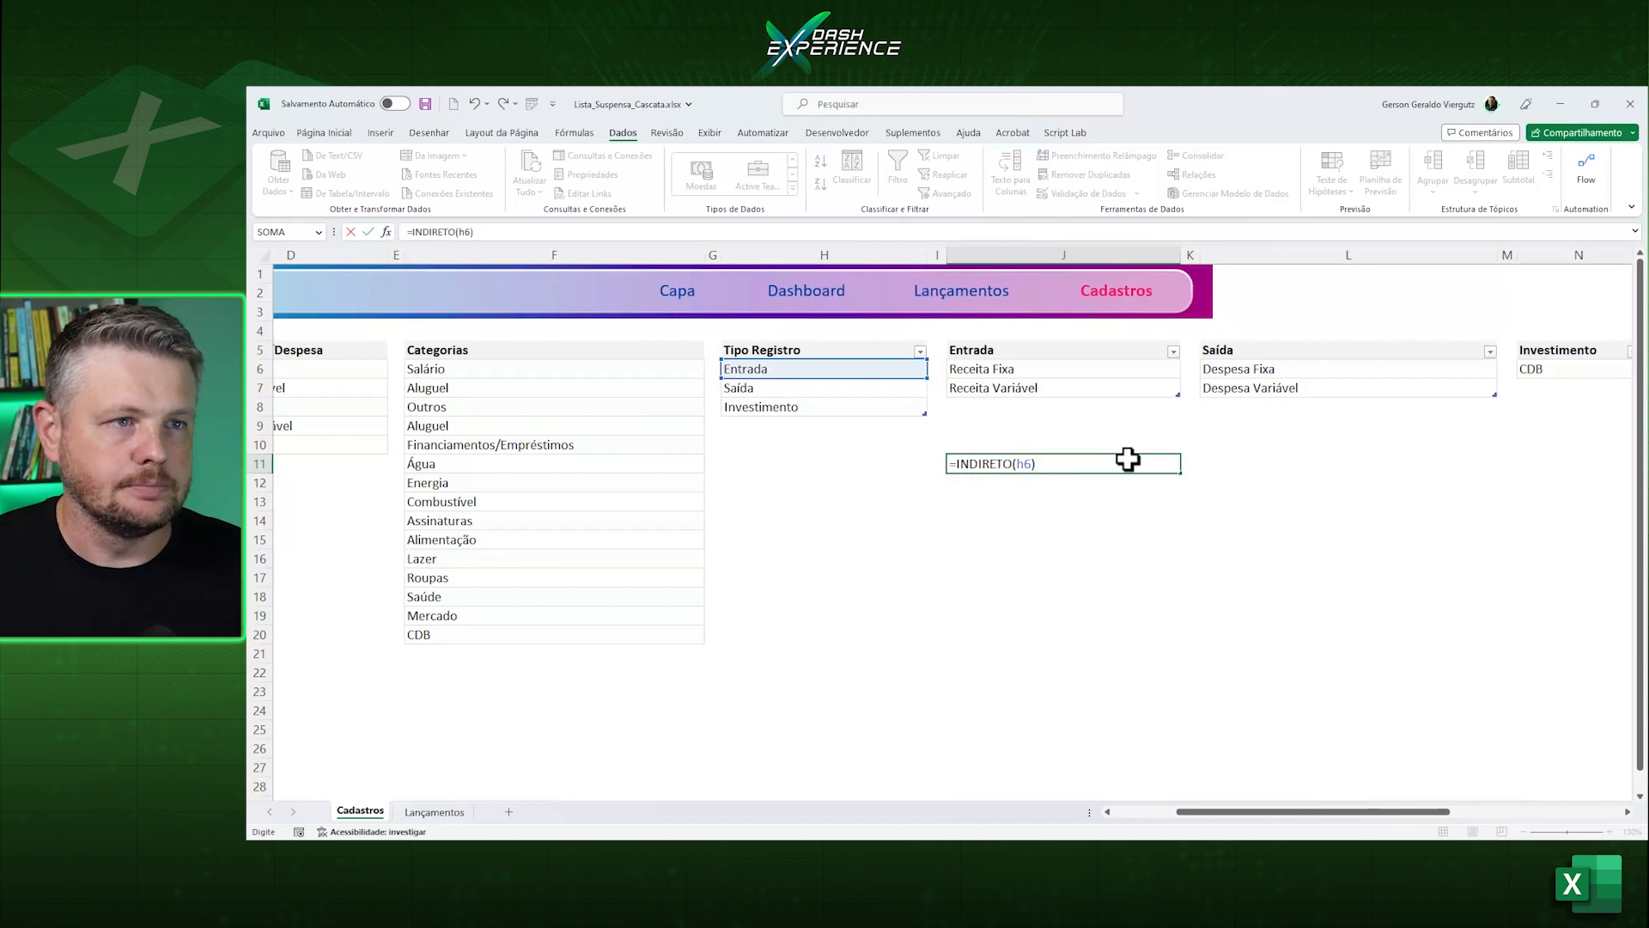
key("Return")
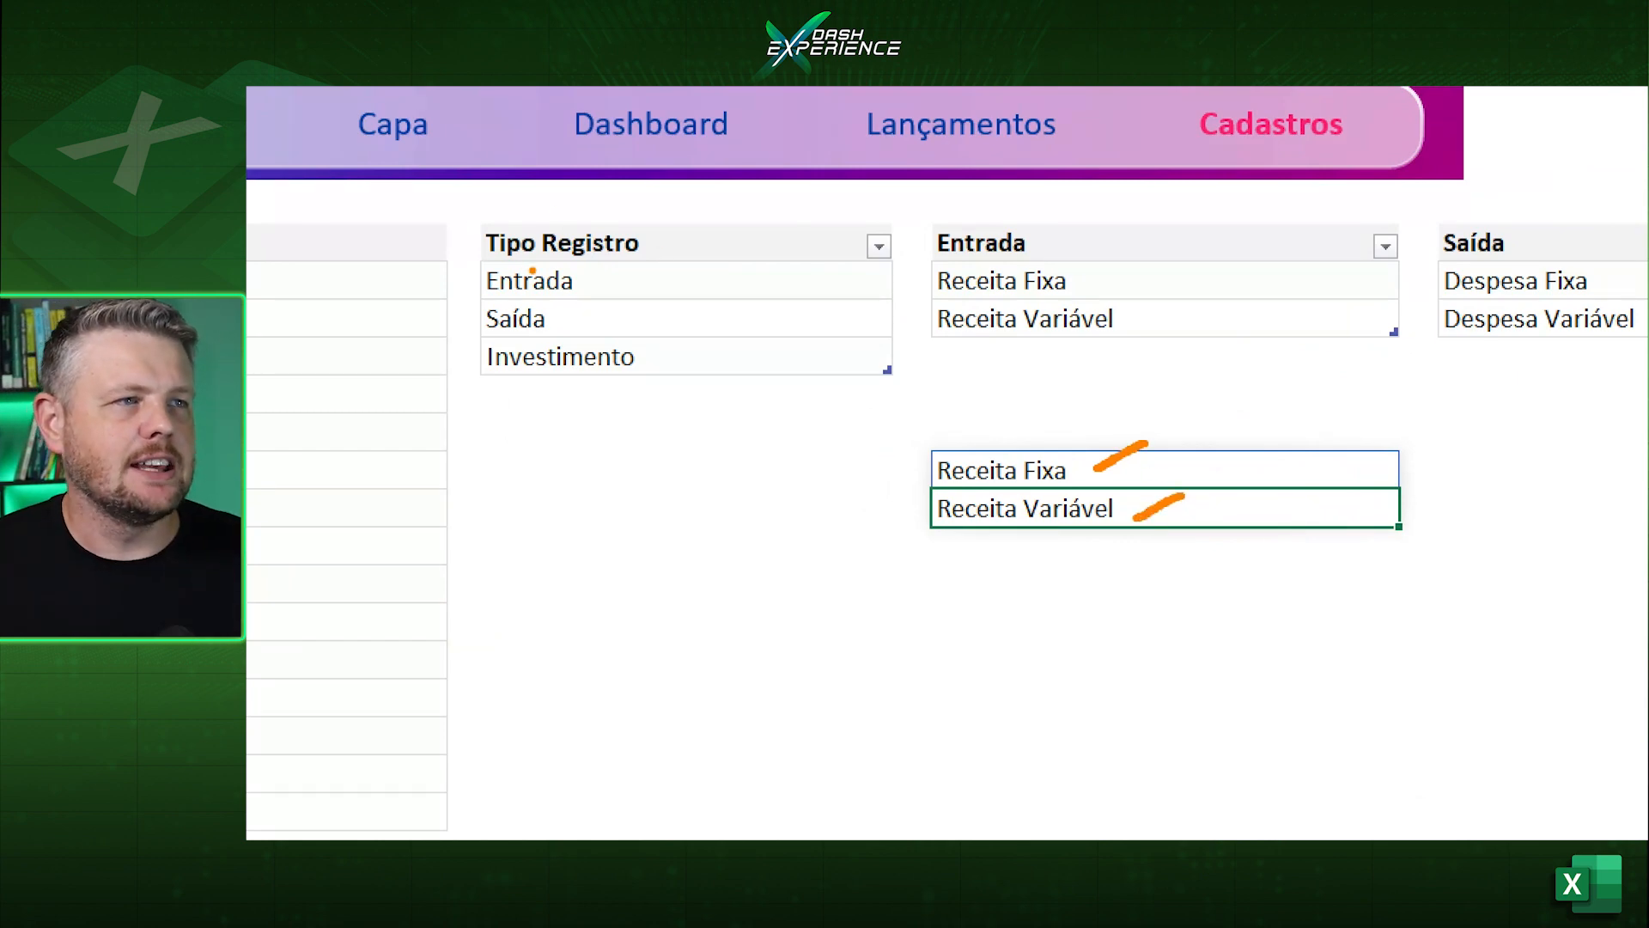
Rename the Entrada table as Entrada1 to test how the INDIRETO formula depends on the table name.
left_click(640, 277)
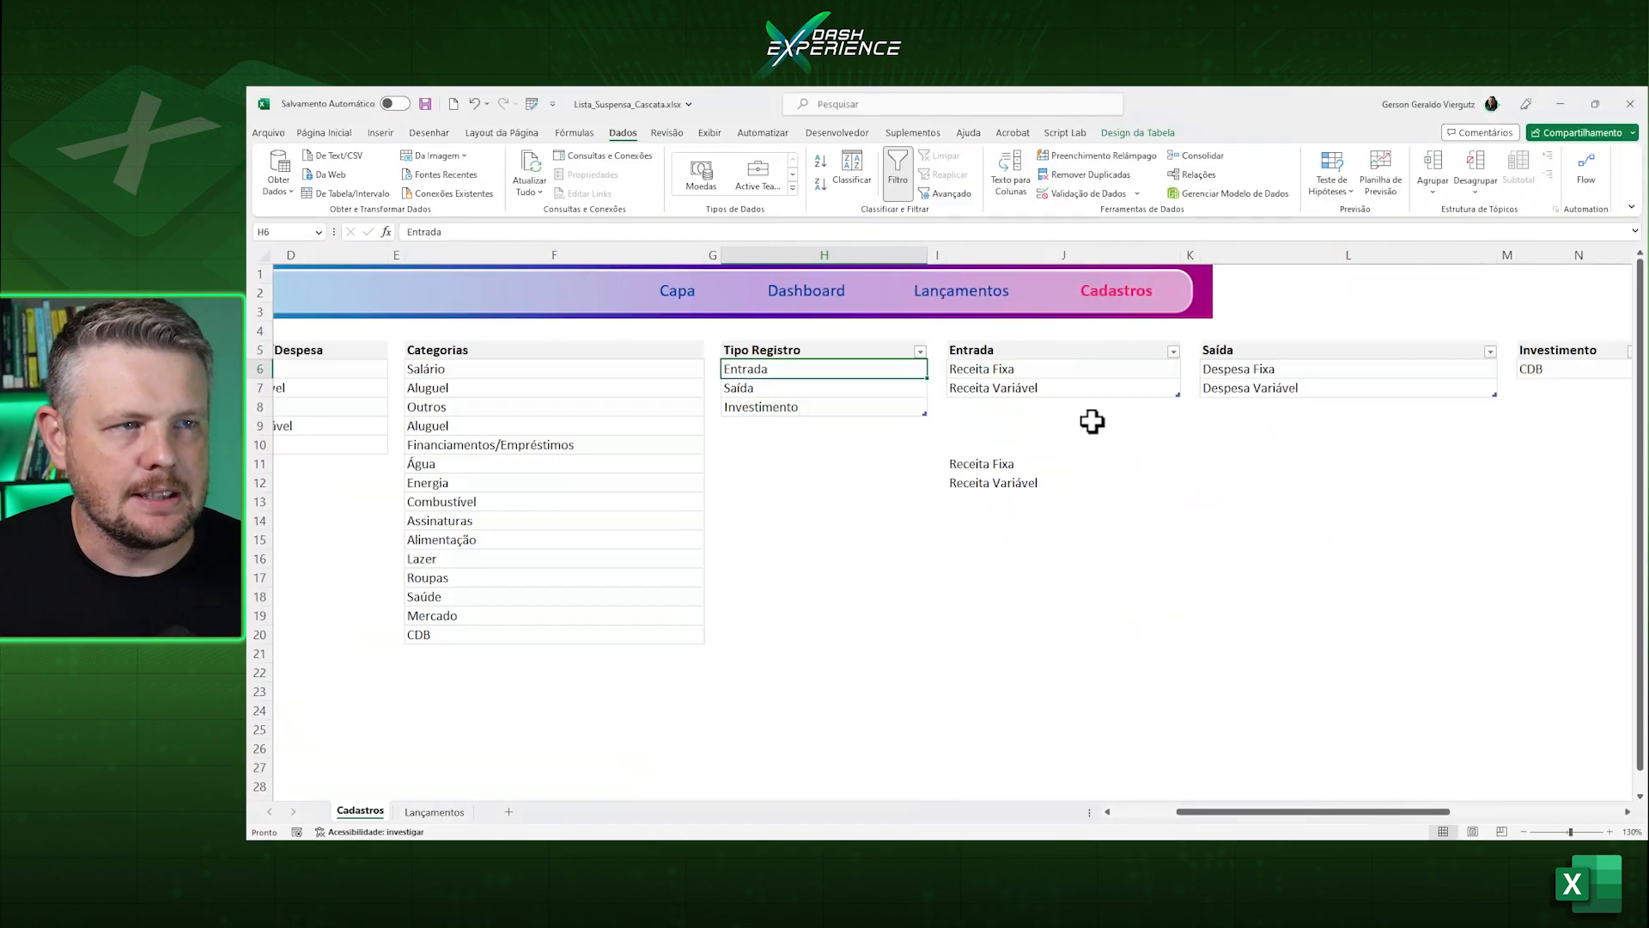
left_click(1365, 412)
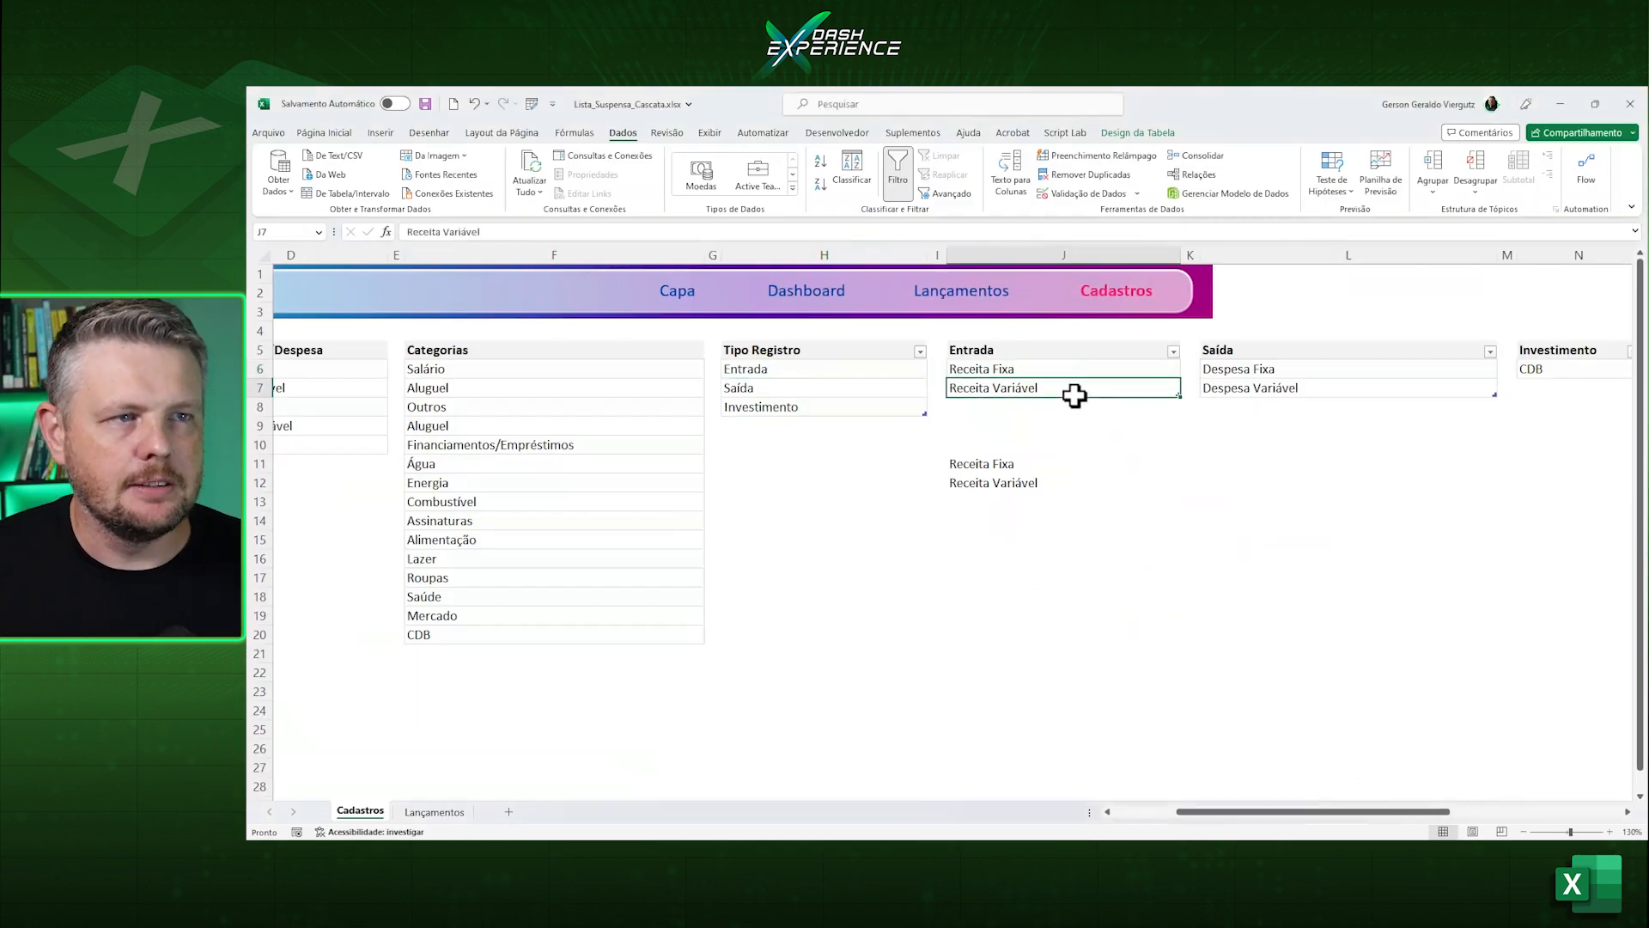
left_click(1158, 133)
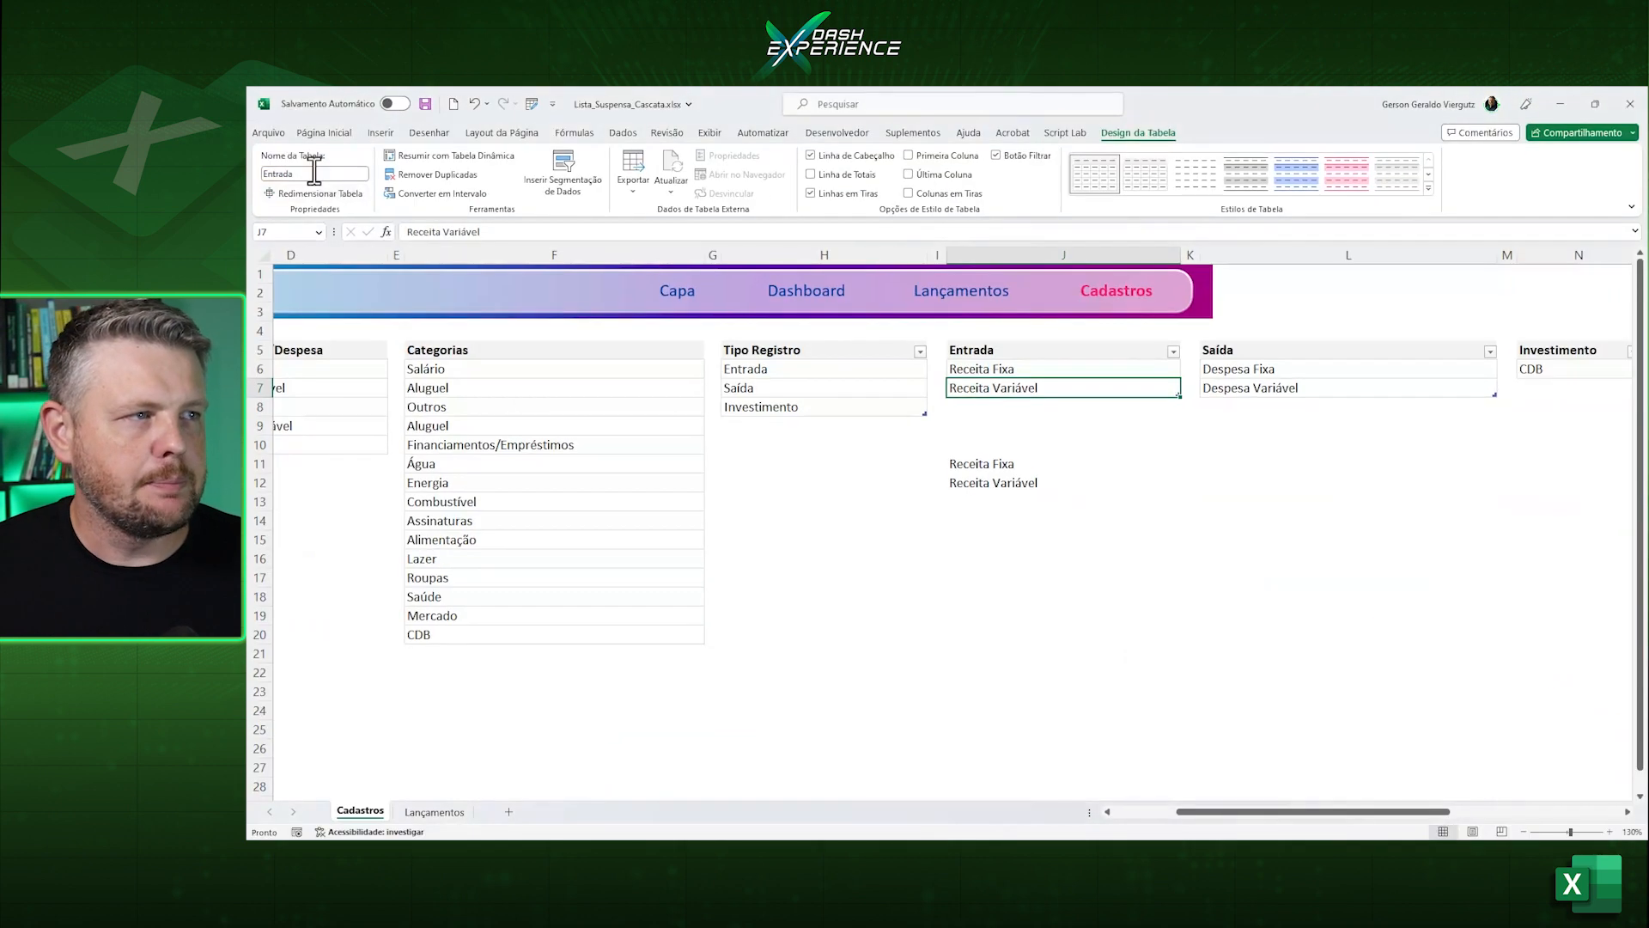
left_click(388, 160)
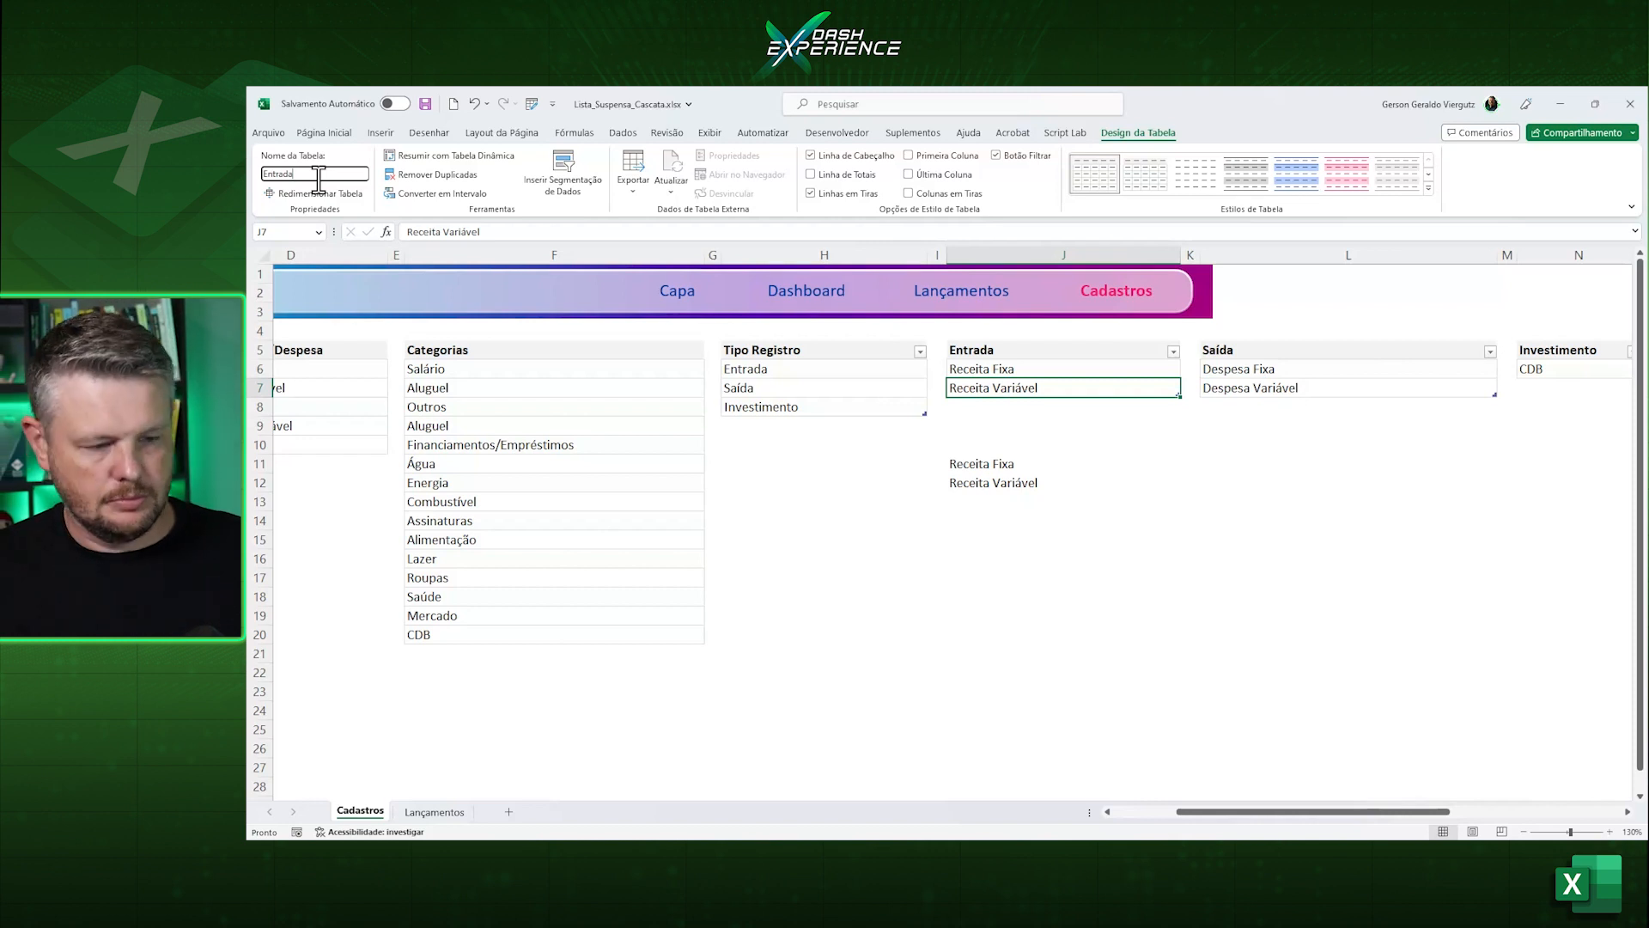
key("Return")
Try to move the INDIRETO test formula from J11 up to the Entrada table, replacing the existing data.
left_click_drag(952, 462, 950, 481)
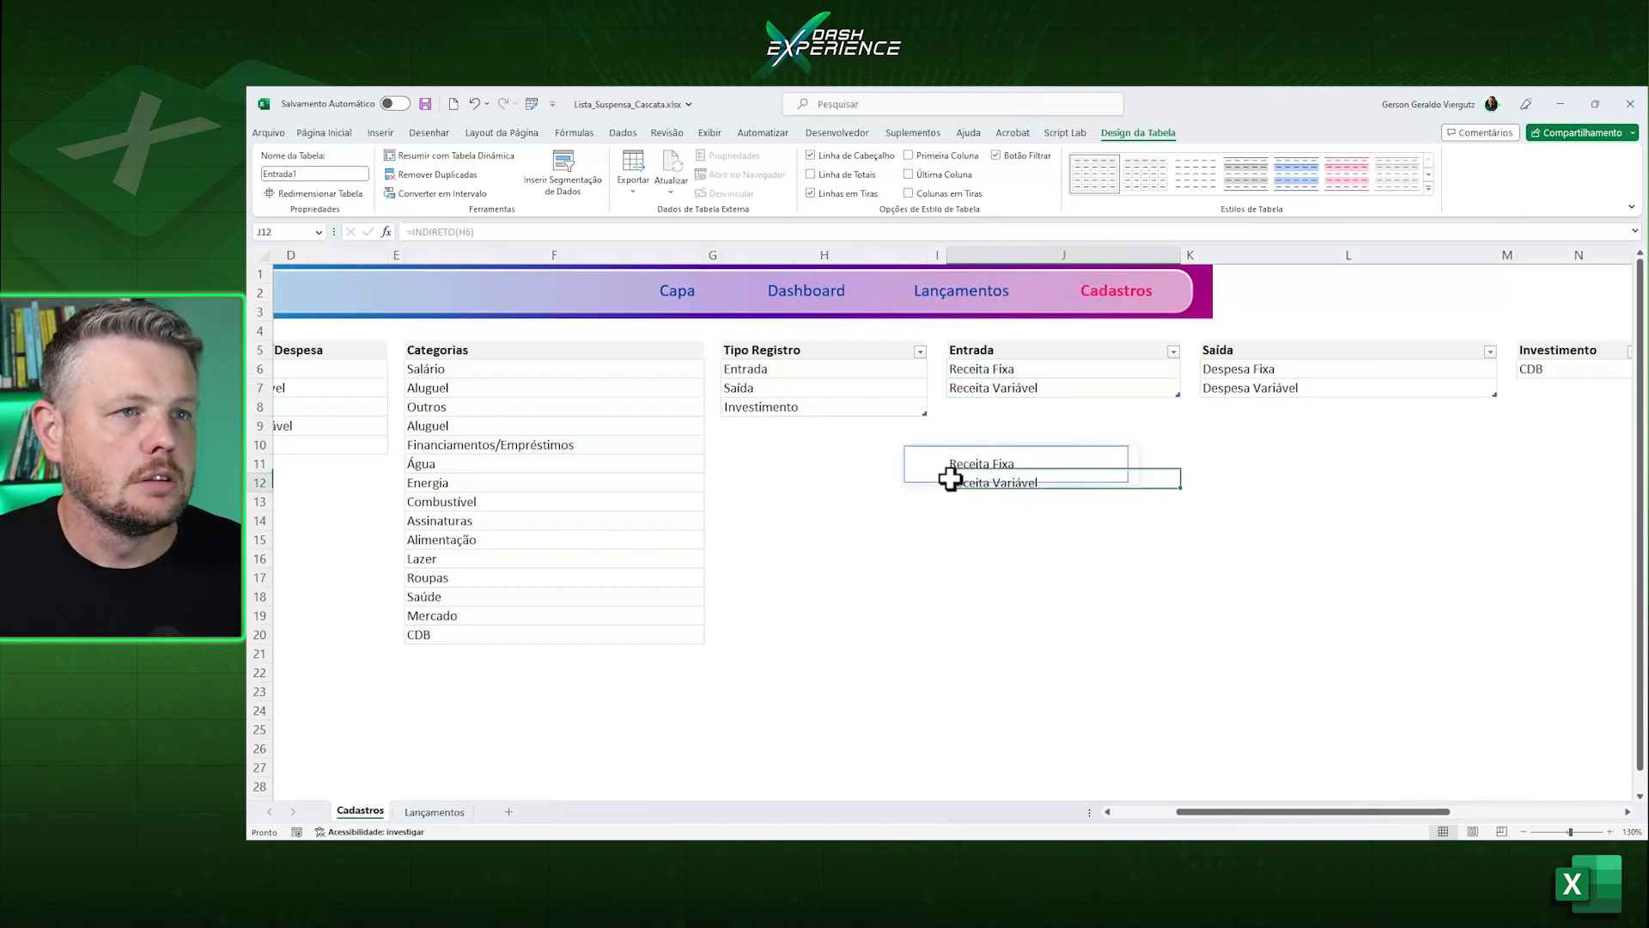
left_click(1002, 387)
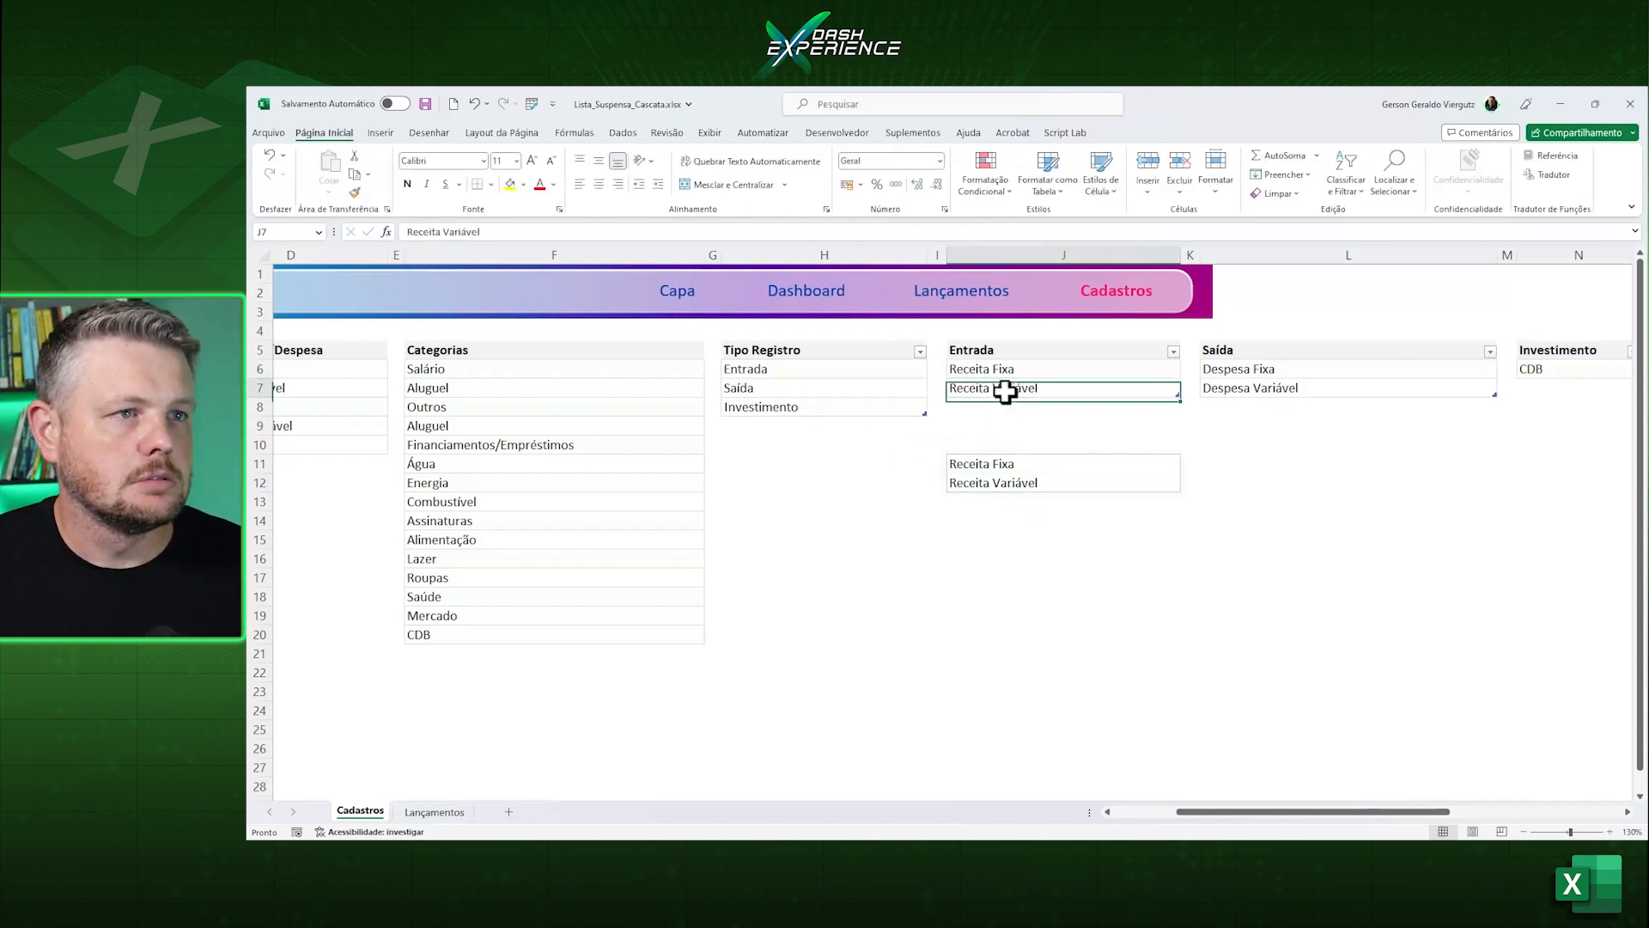
left_click(994, 464)
left_click_drag(996, 455, 1097, 326)
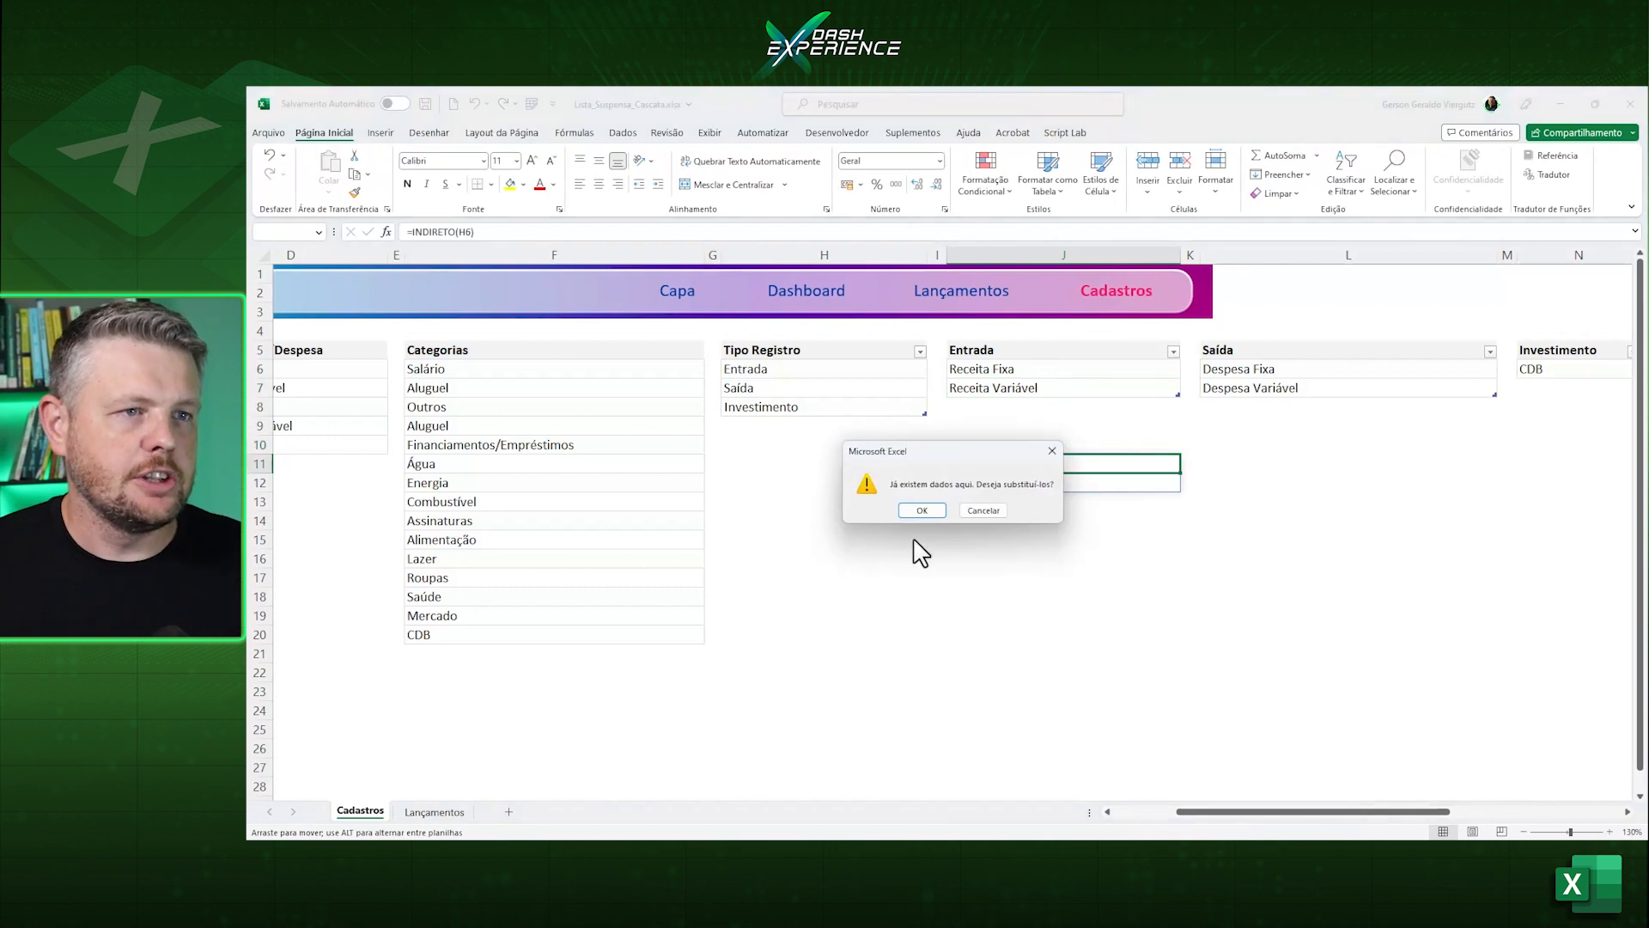
left_click(921, 510)
left_click(1064, 582)
left_click(1081, 464)
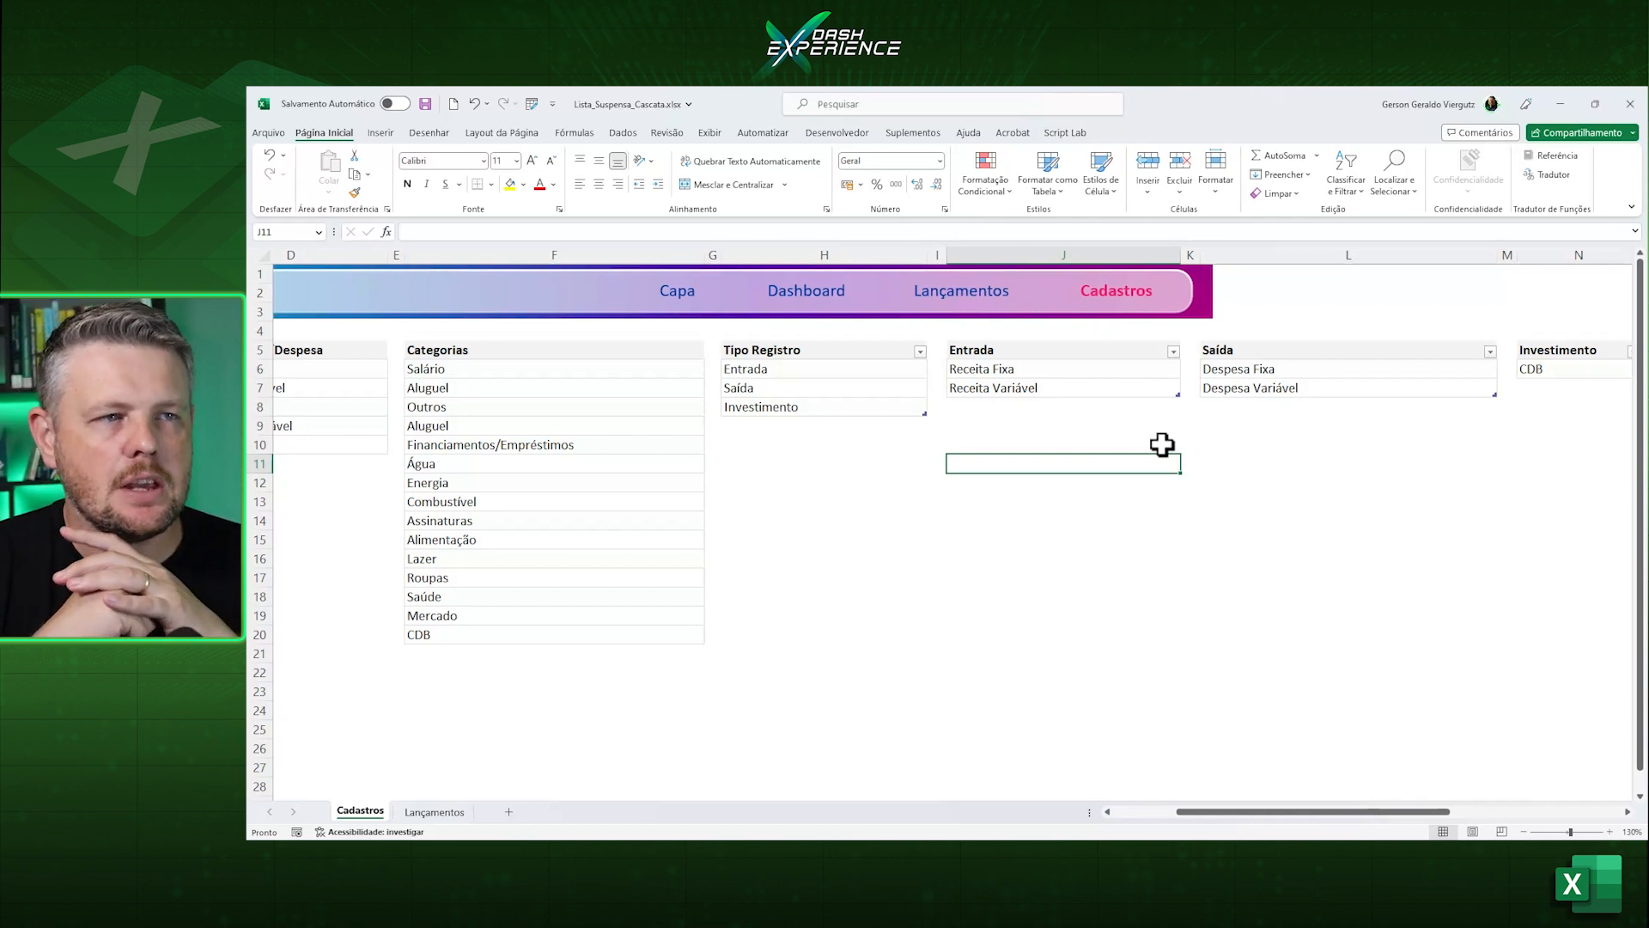
Clear the test range J11:J19 below the Entrada table.
left_click(1096, 393)
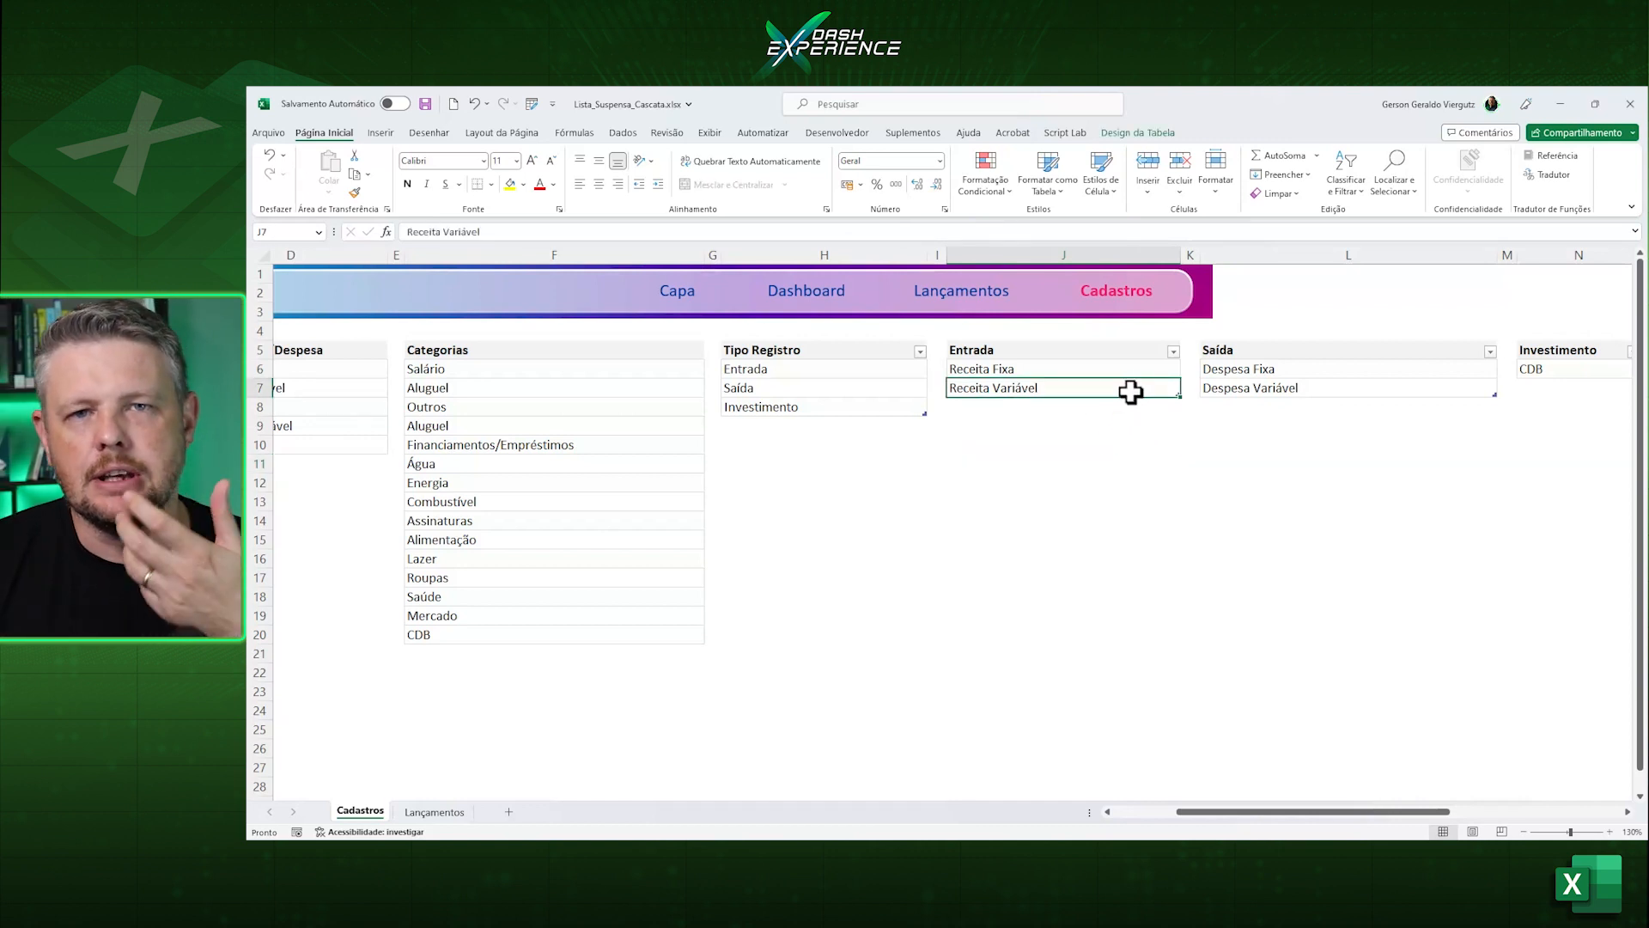
left_click_drag(957, 457, 1135, 612)
left_click(1277, 193)
left_click(1296, 296)
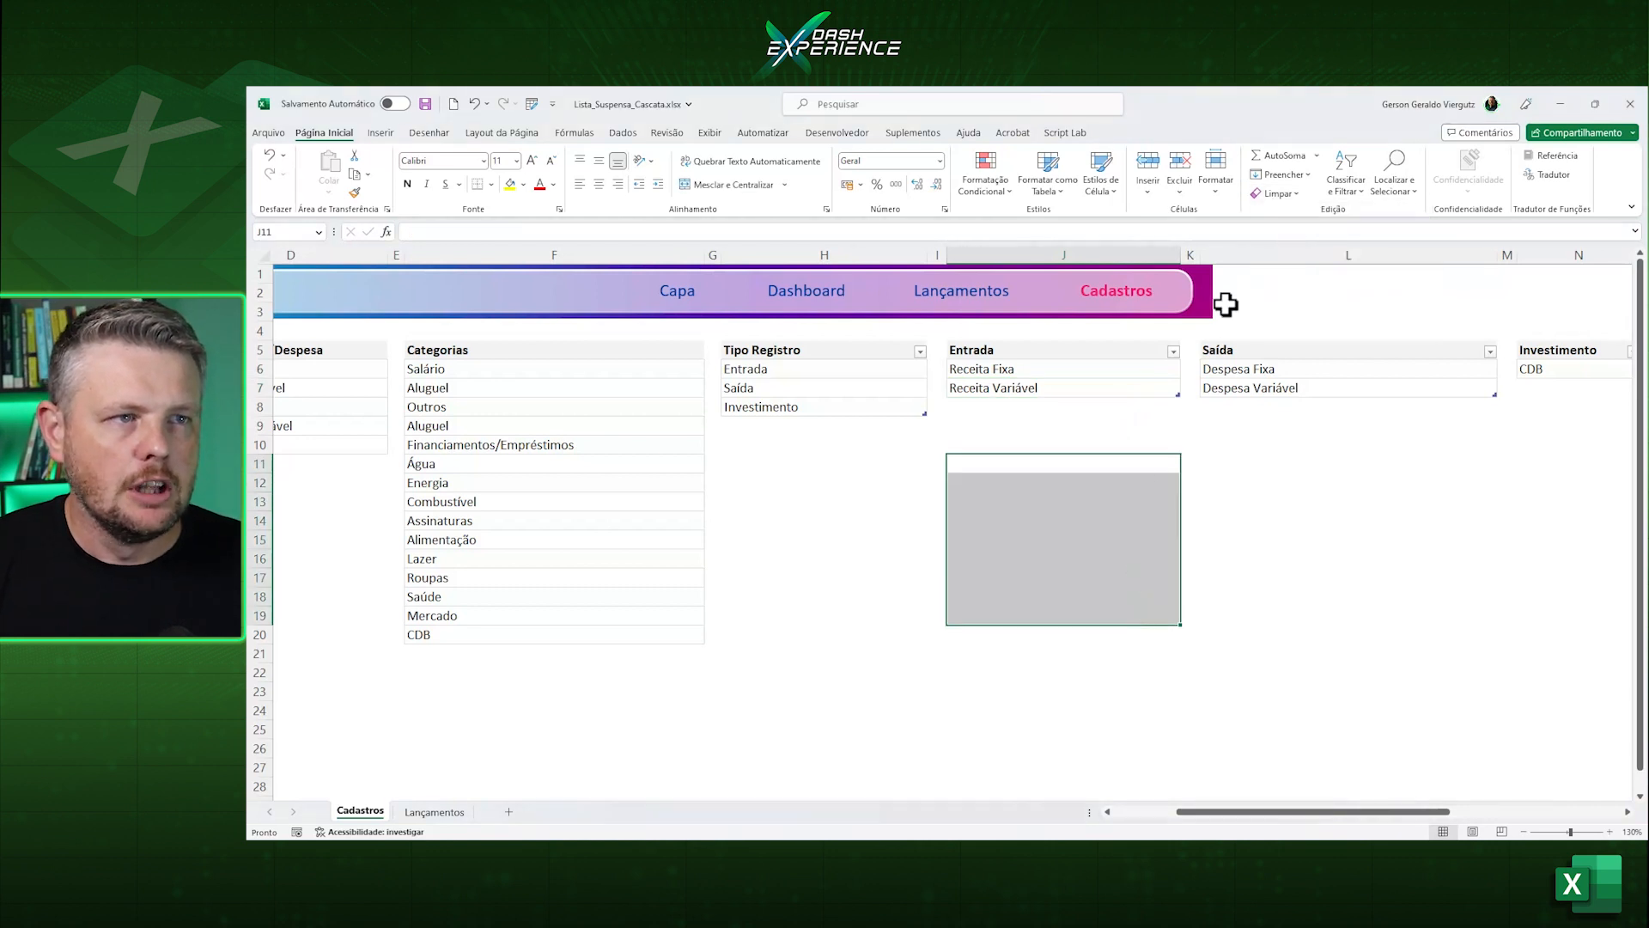
Rename the table containing Receita Fixa and Receita Variável as Entrada.
left_click(996, 369)
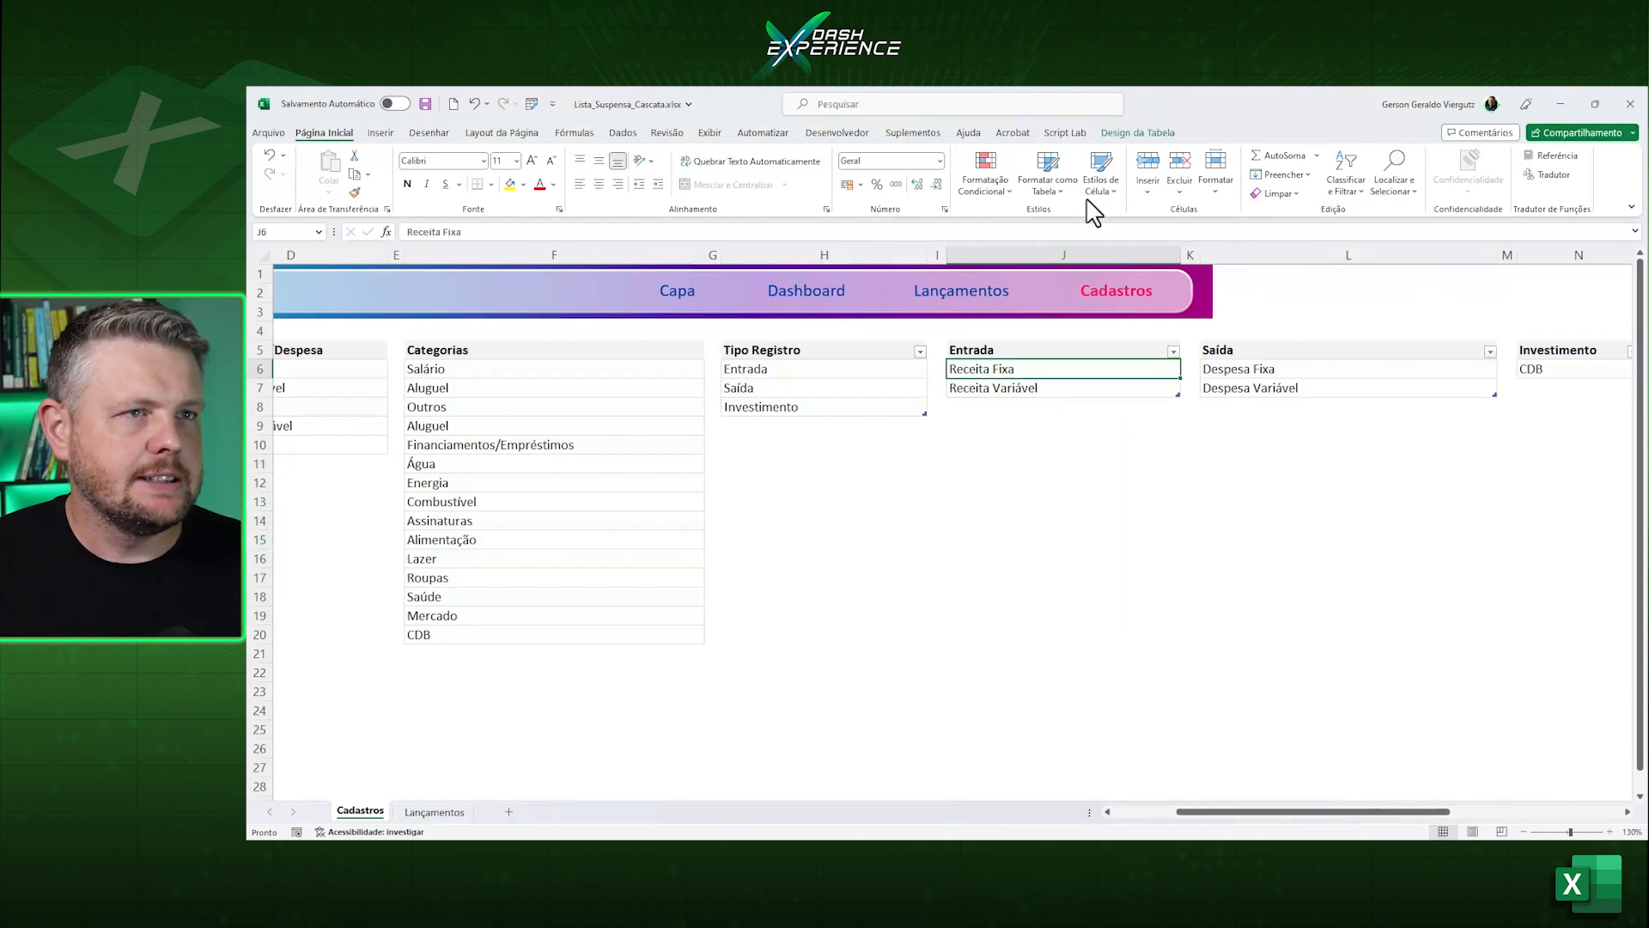
left_click(1146, 132)
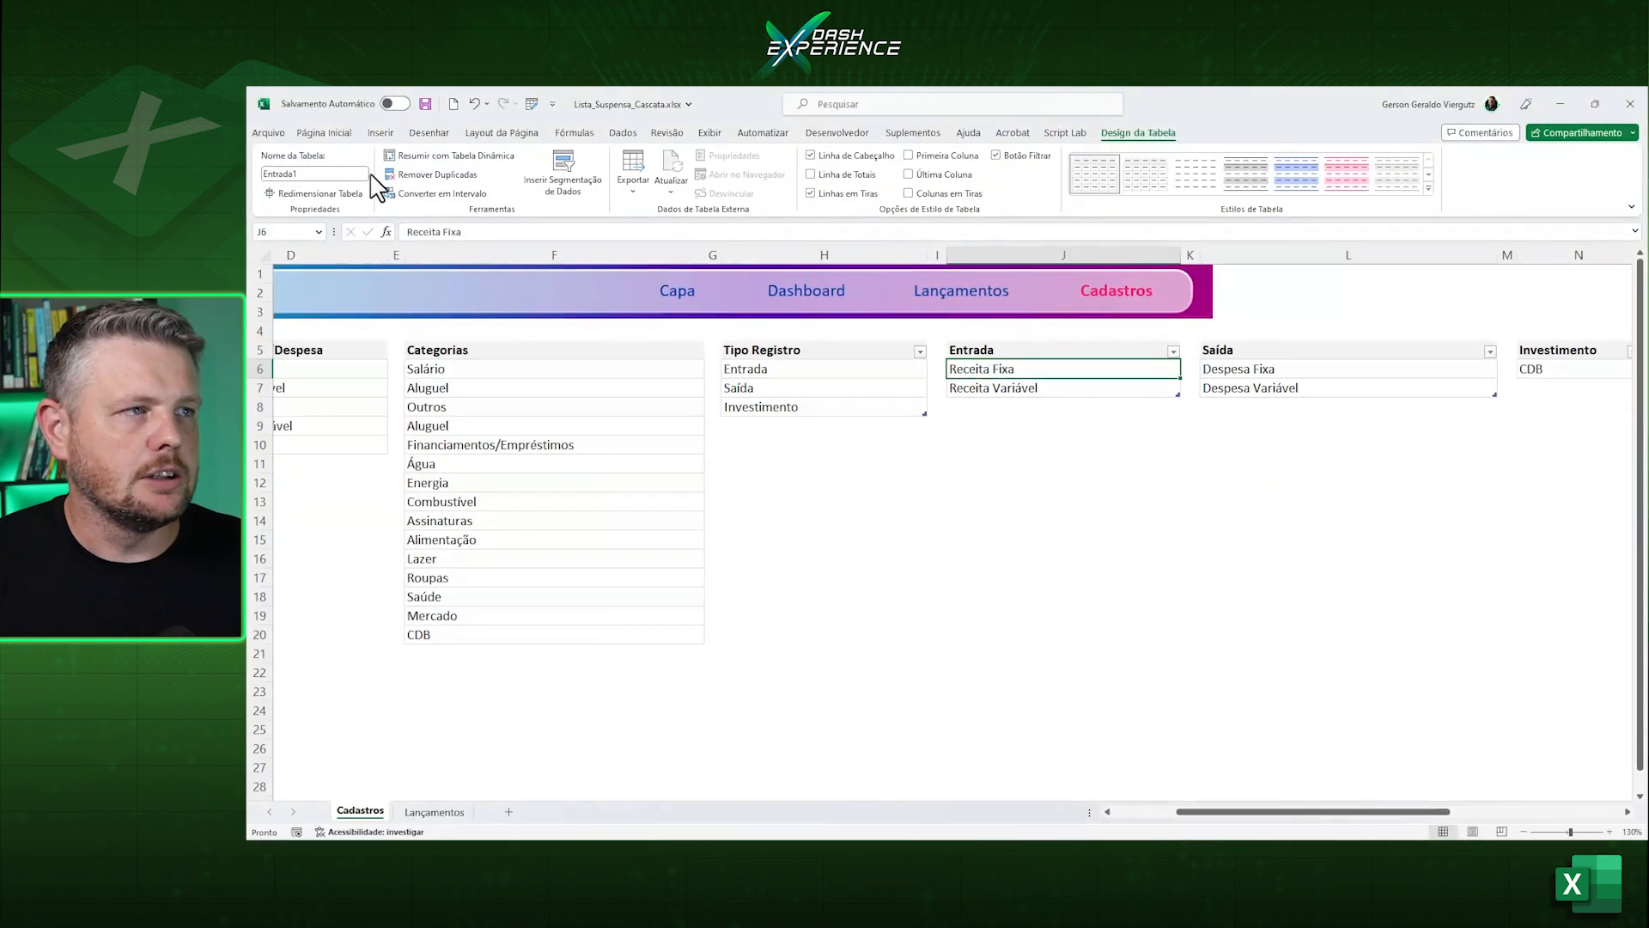
left_click(345, 171)
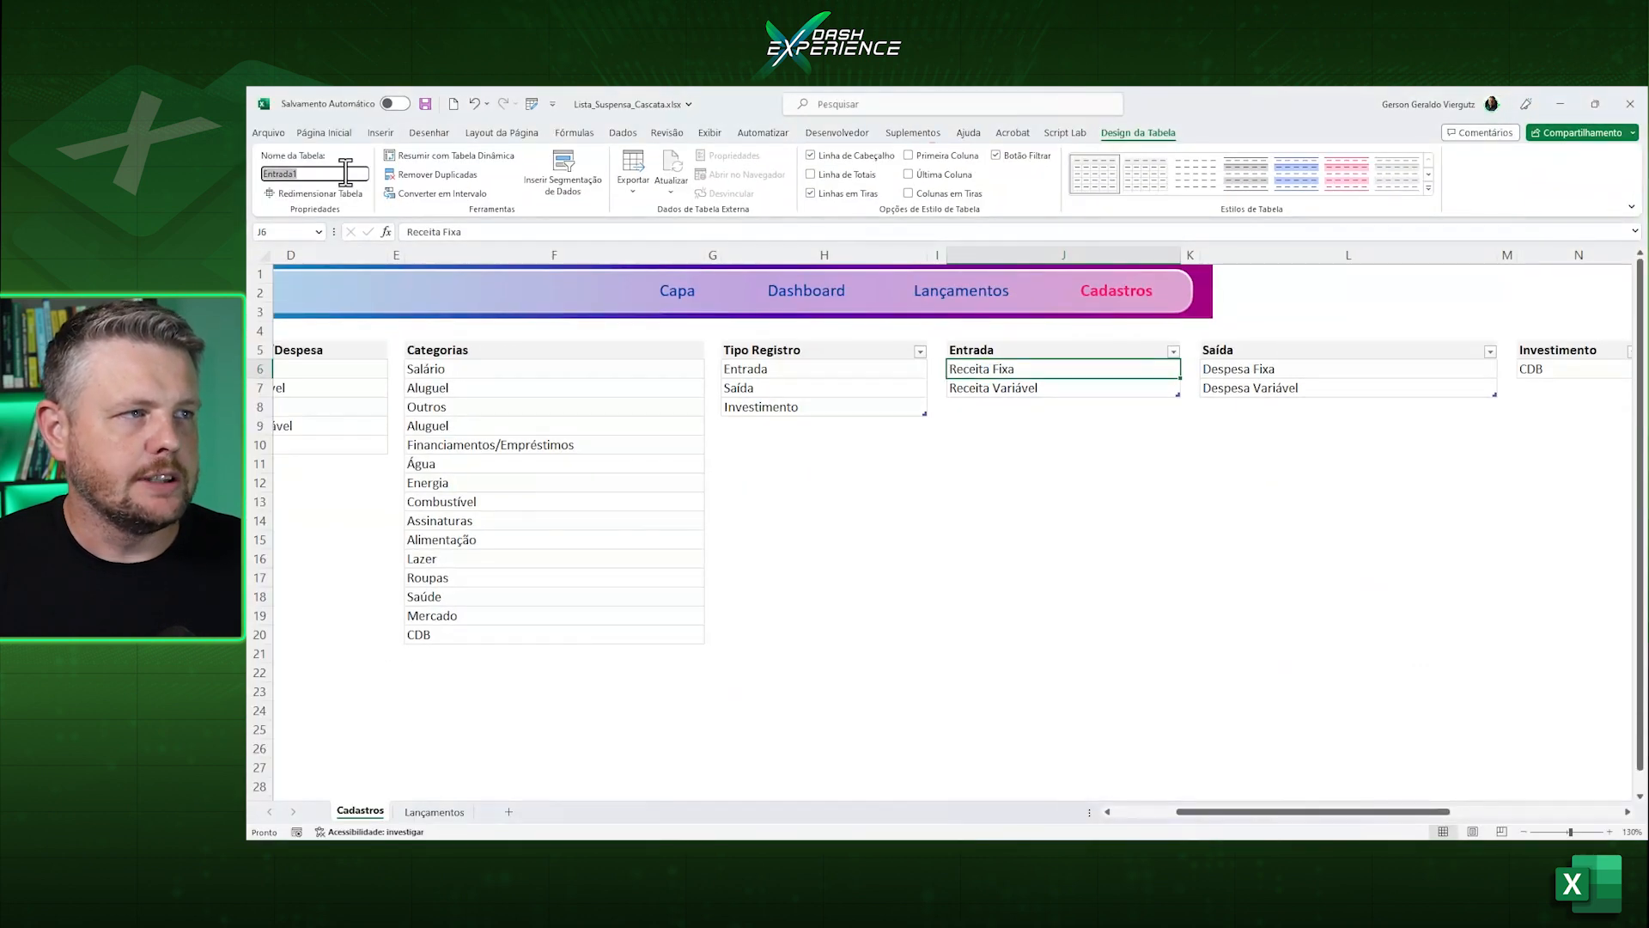
key("BackSpace")
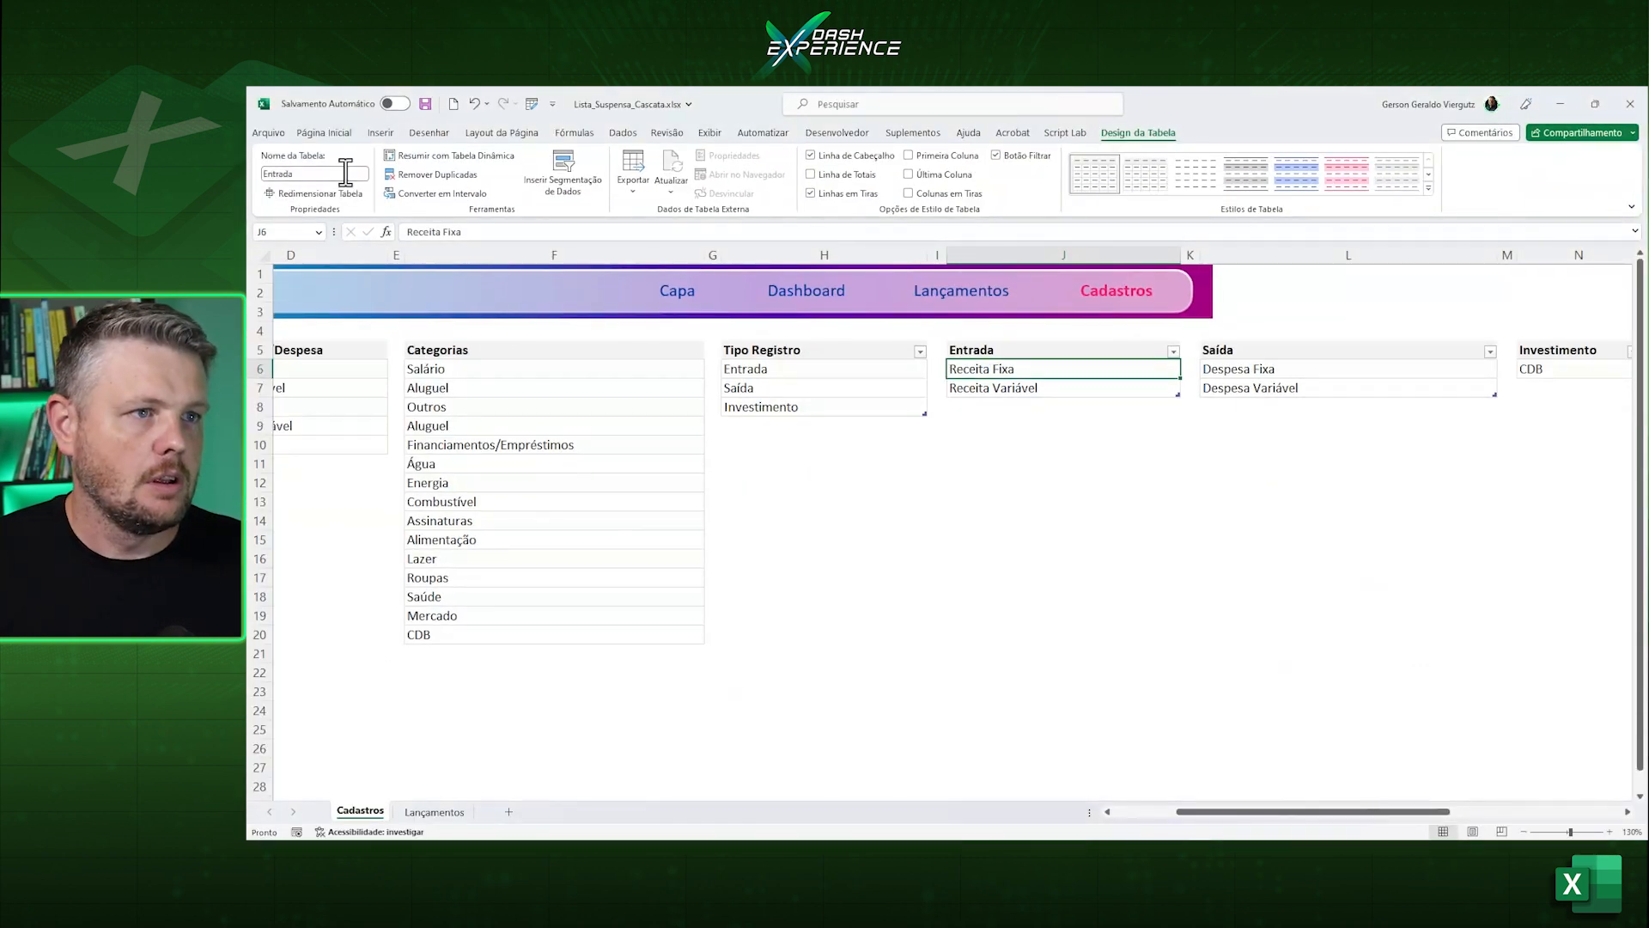
left_click(1012, 467)
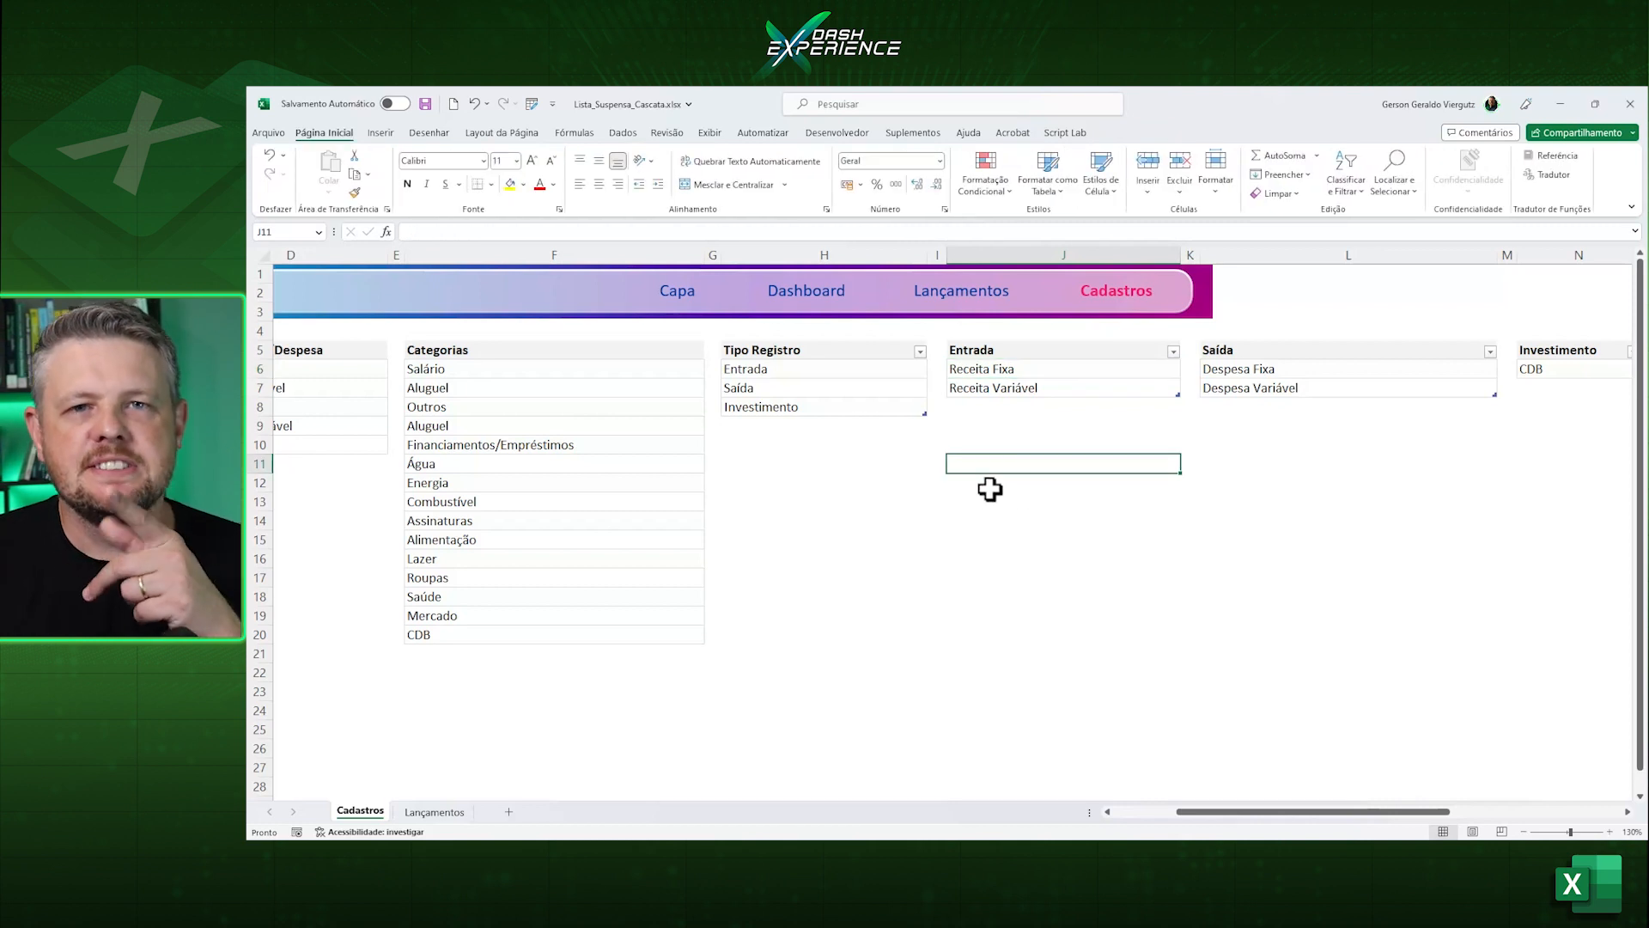
Convert the original Tipo Registro list in B5:B8 into a table with headers.
left_click(791, 347)
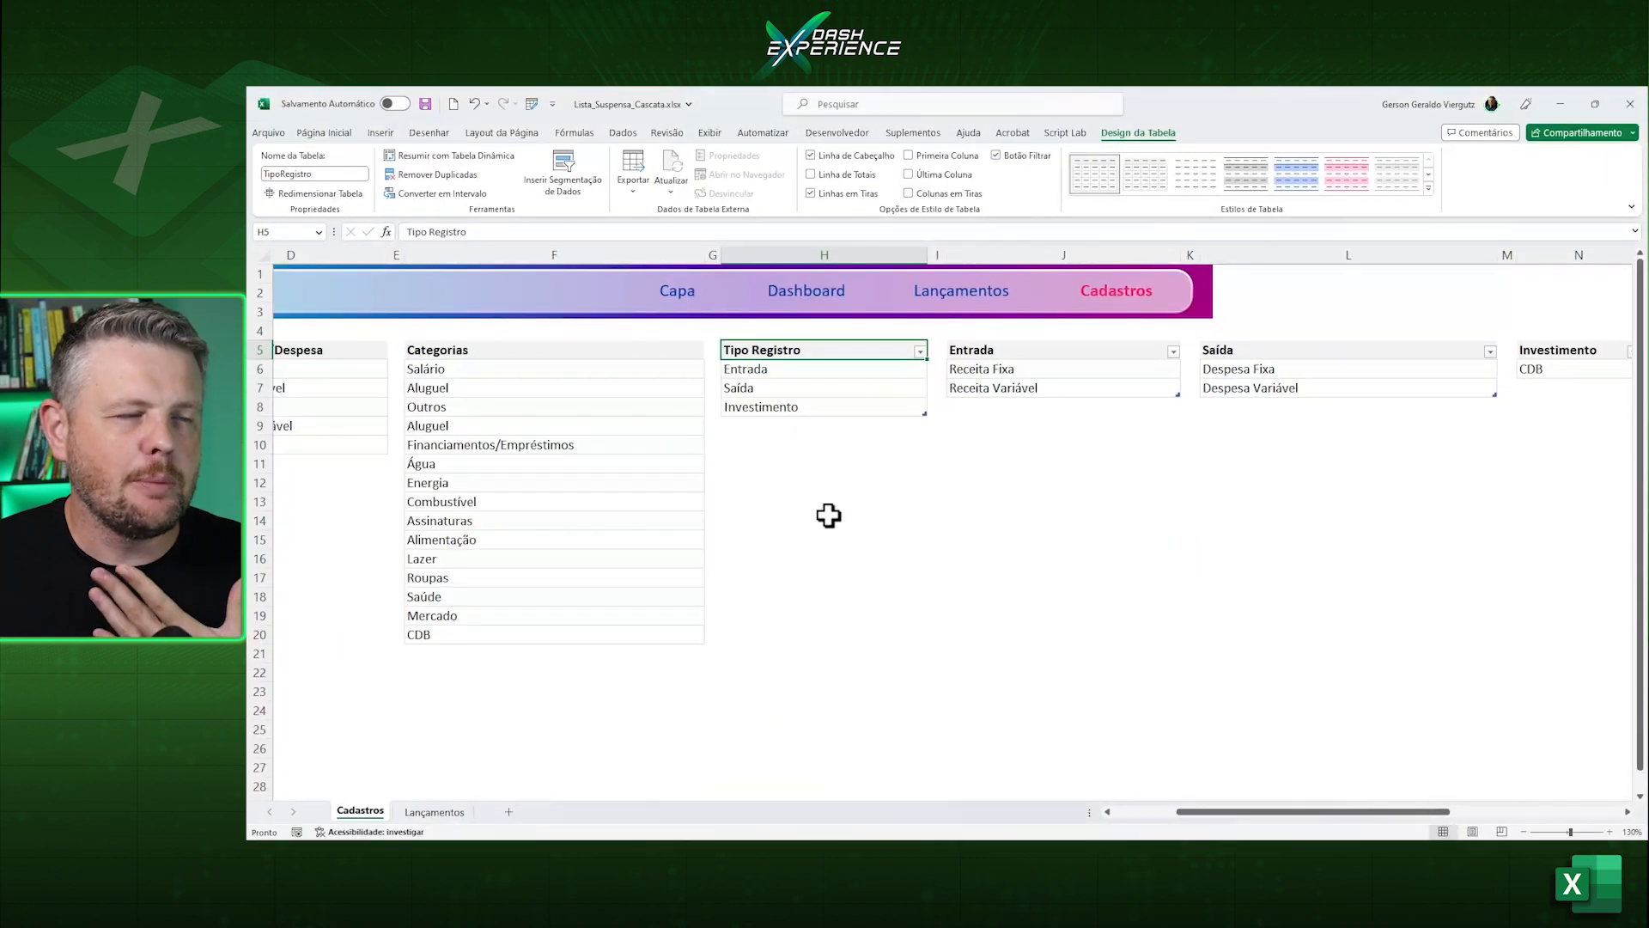
left_click_drag(1211, 812, 1112, 811)
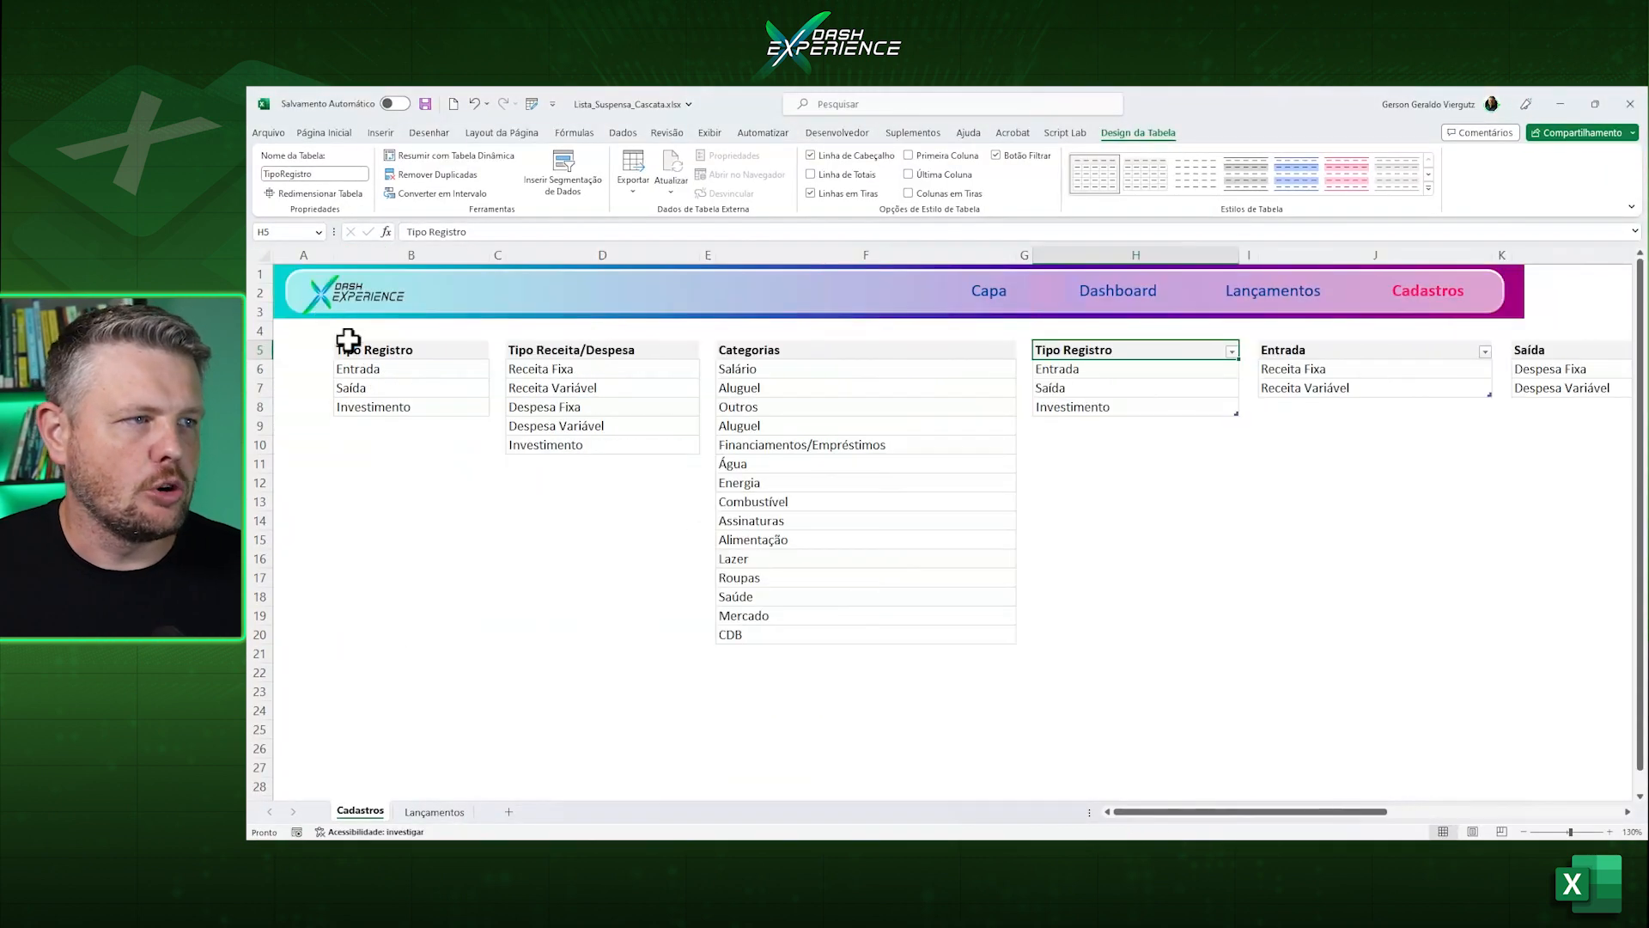
left_click(372, 352)
key("ctrl+t")
key("Escape")
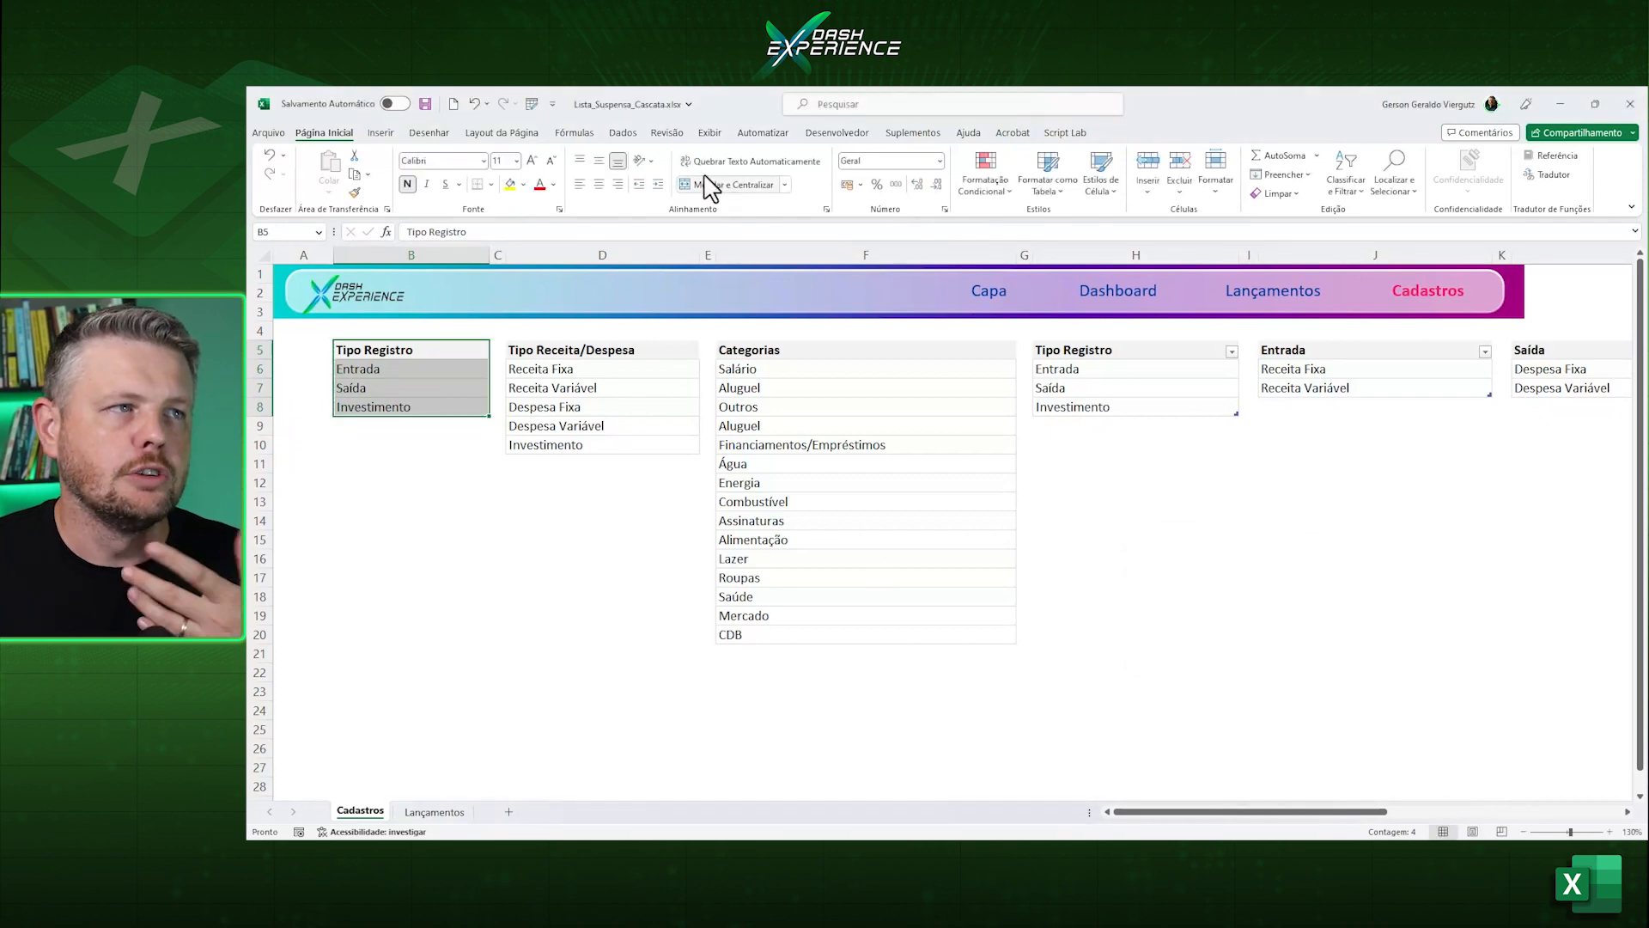
left_click(391, 134)
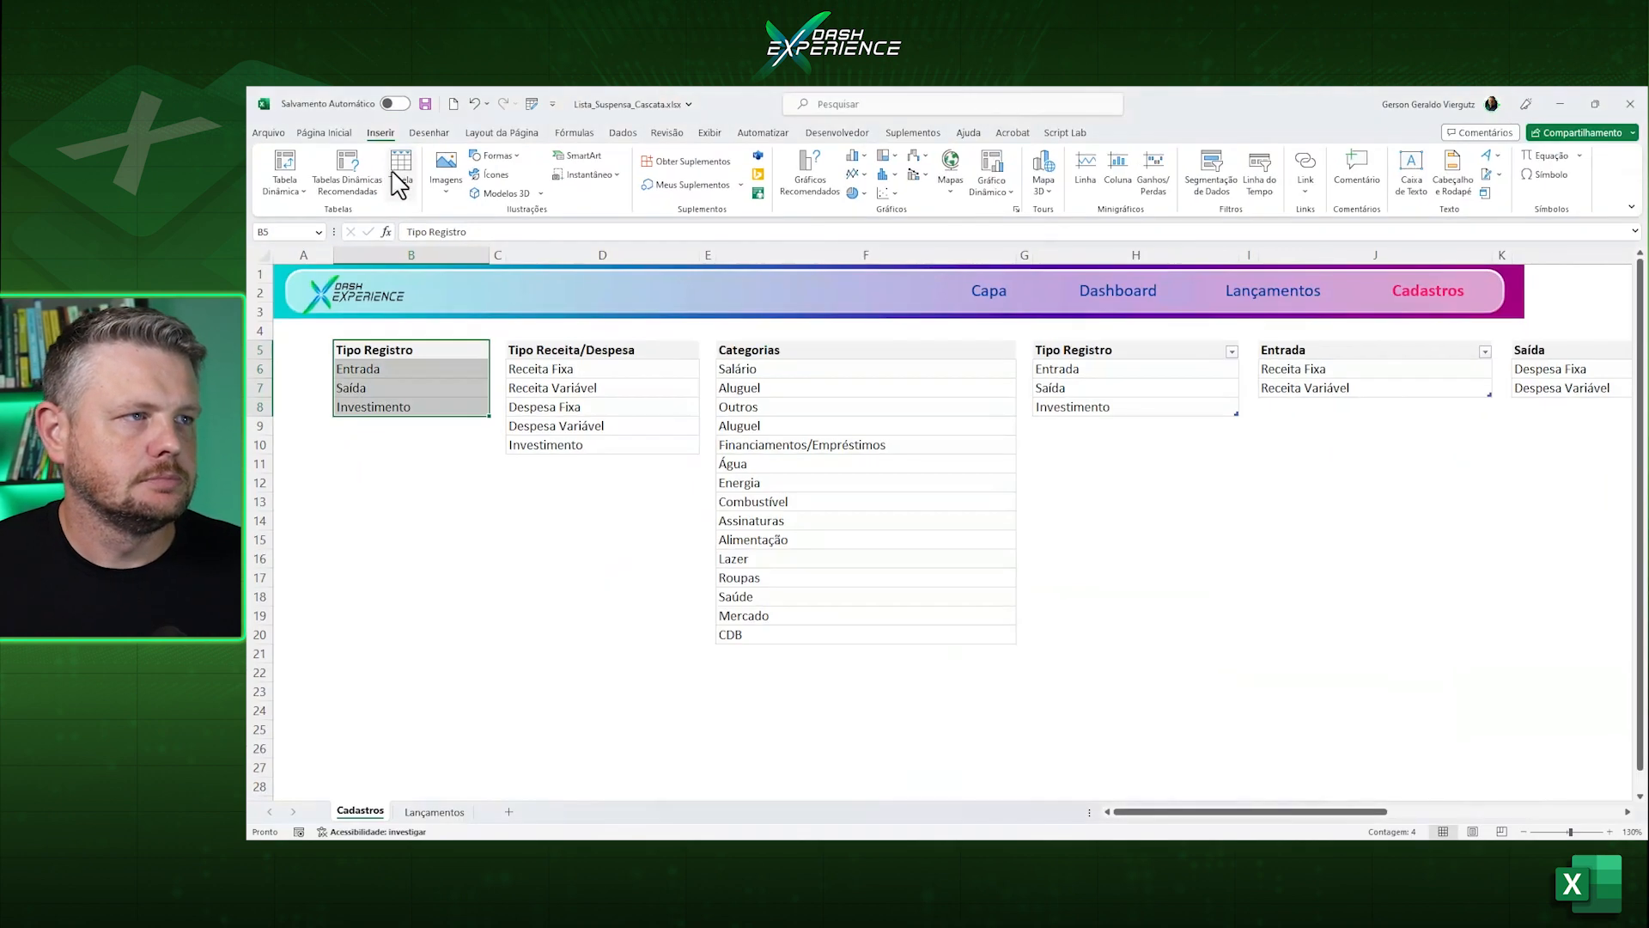
left_click(400, 183)
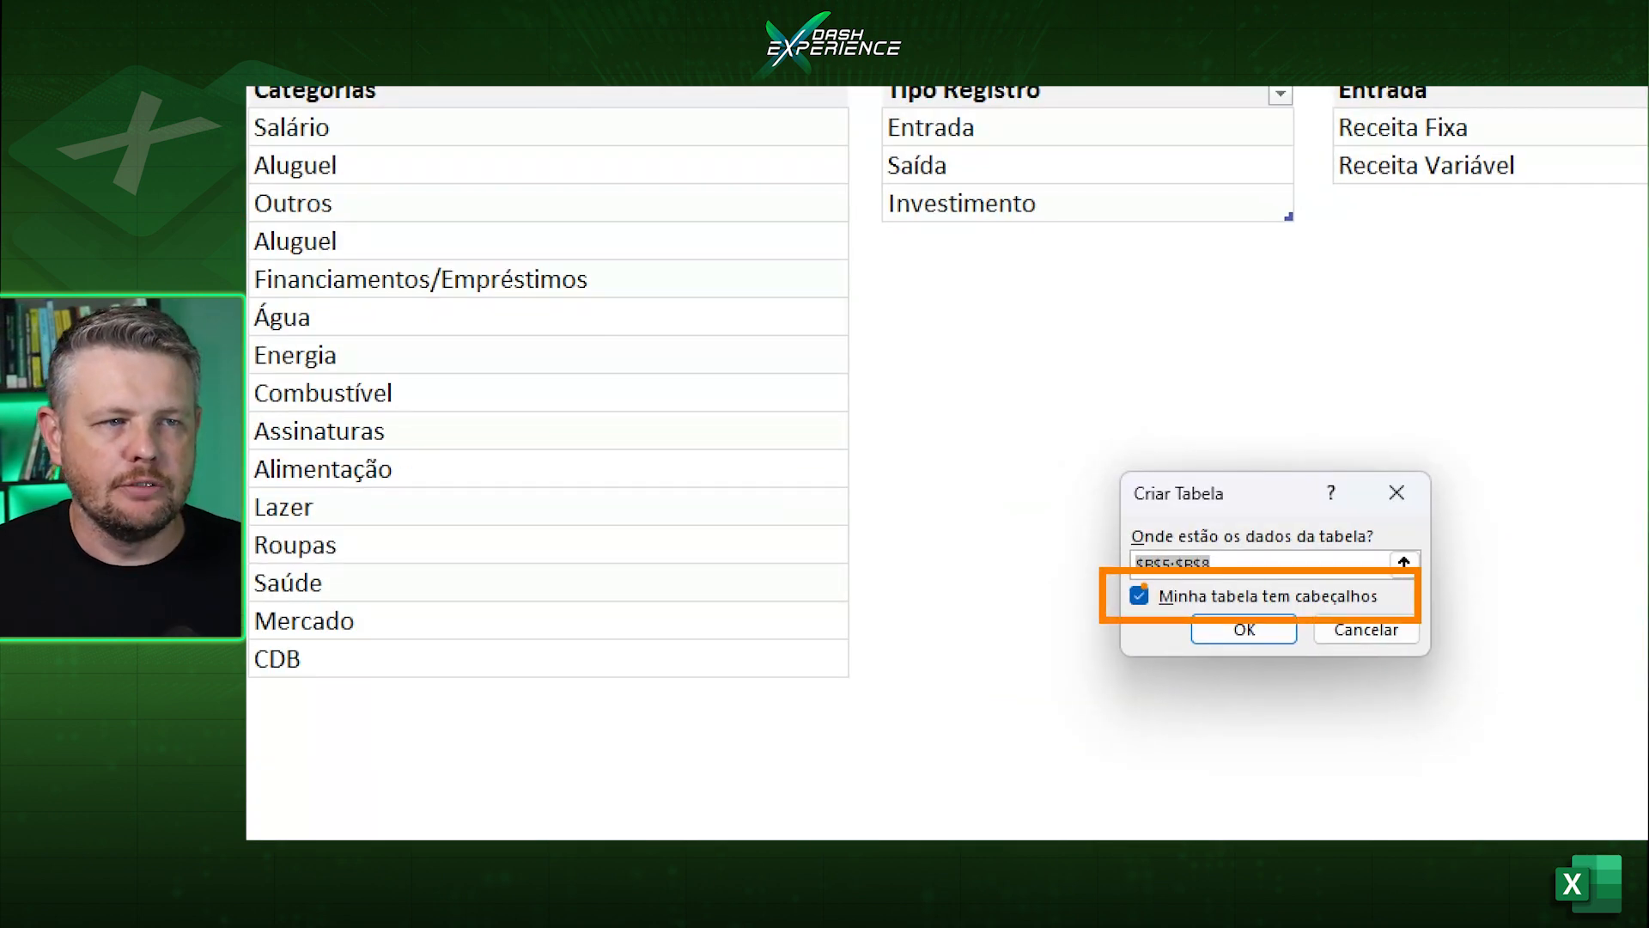
left_click(1244, 629)
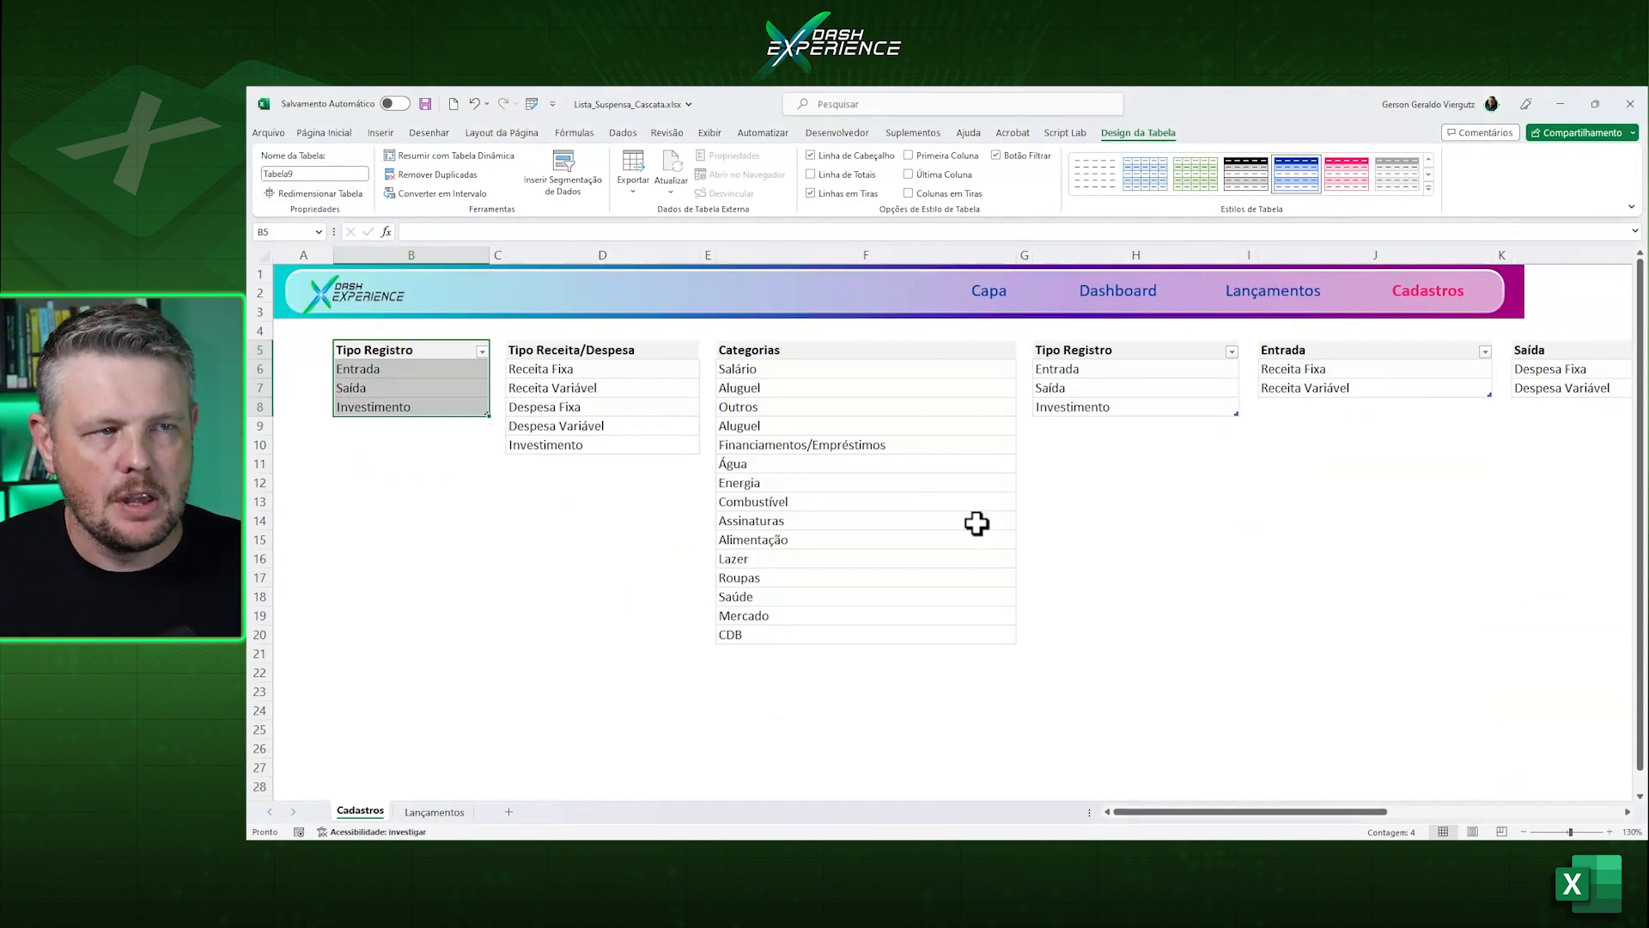
Check the table name assigned to the Tipo Registro list in column H.
left_click(1146, 500)
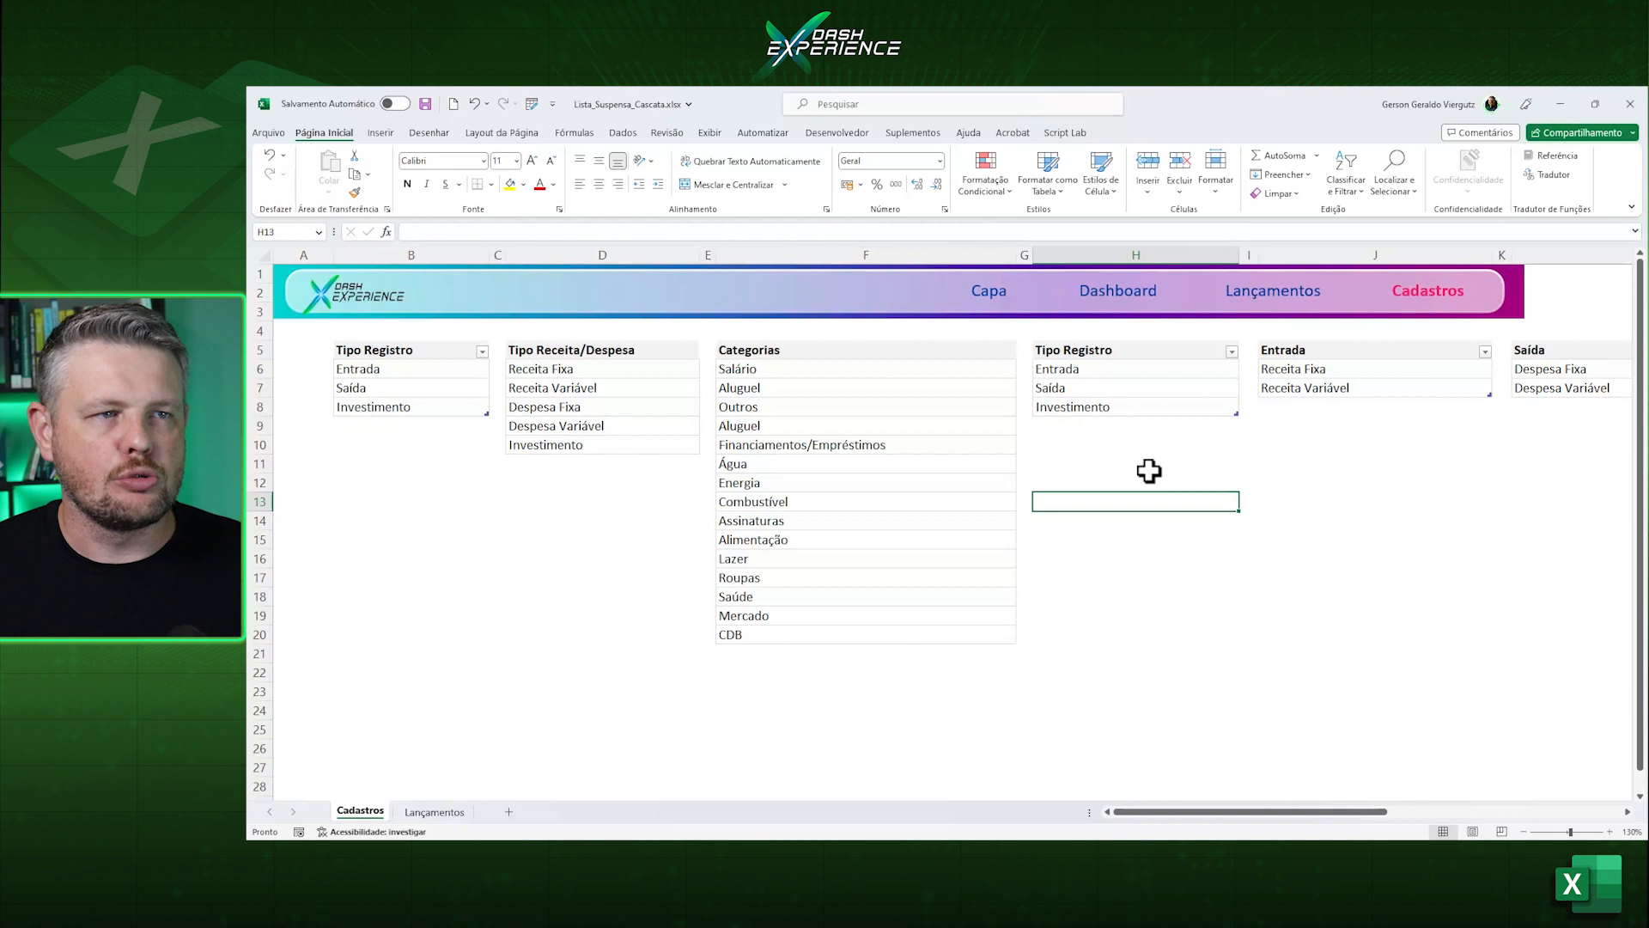
left_click(1133, 378)
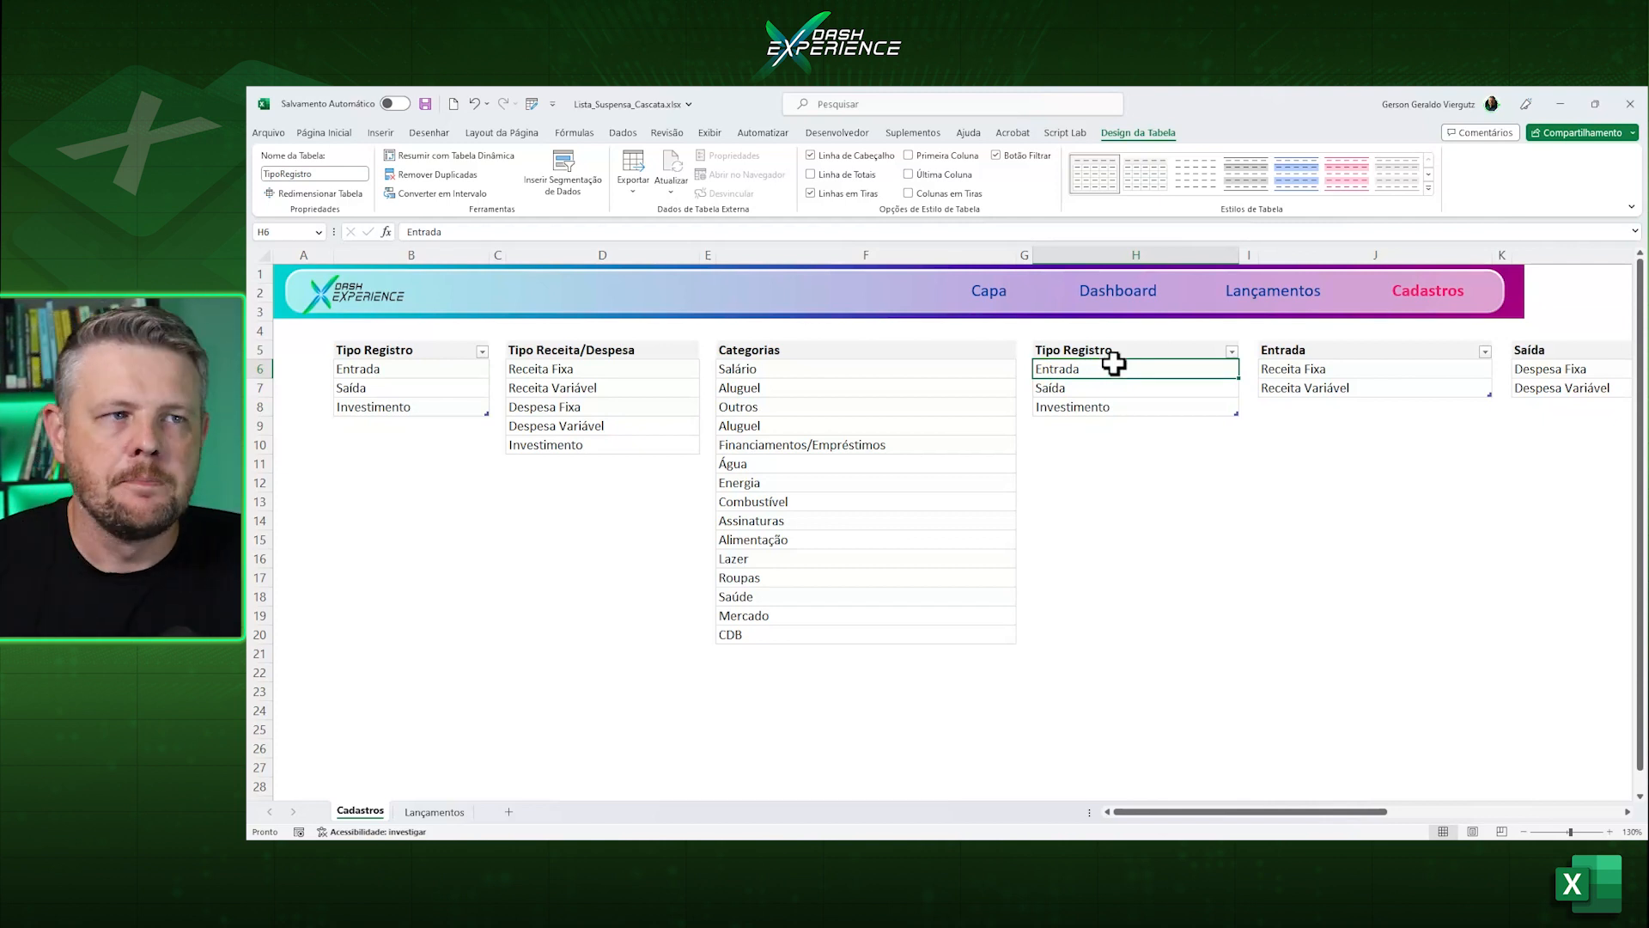
left_click(1075, 387)
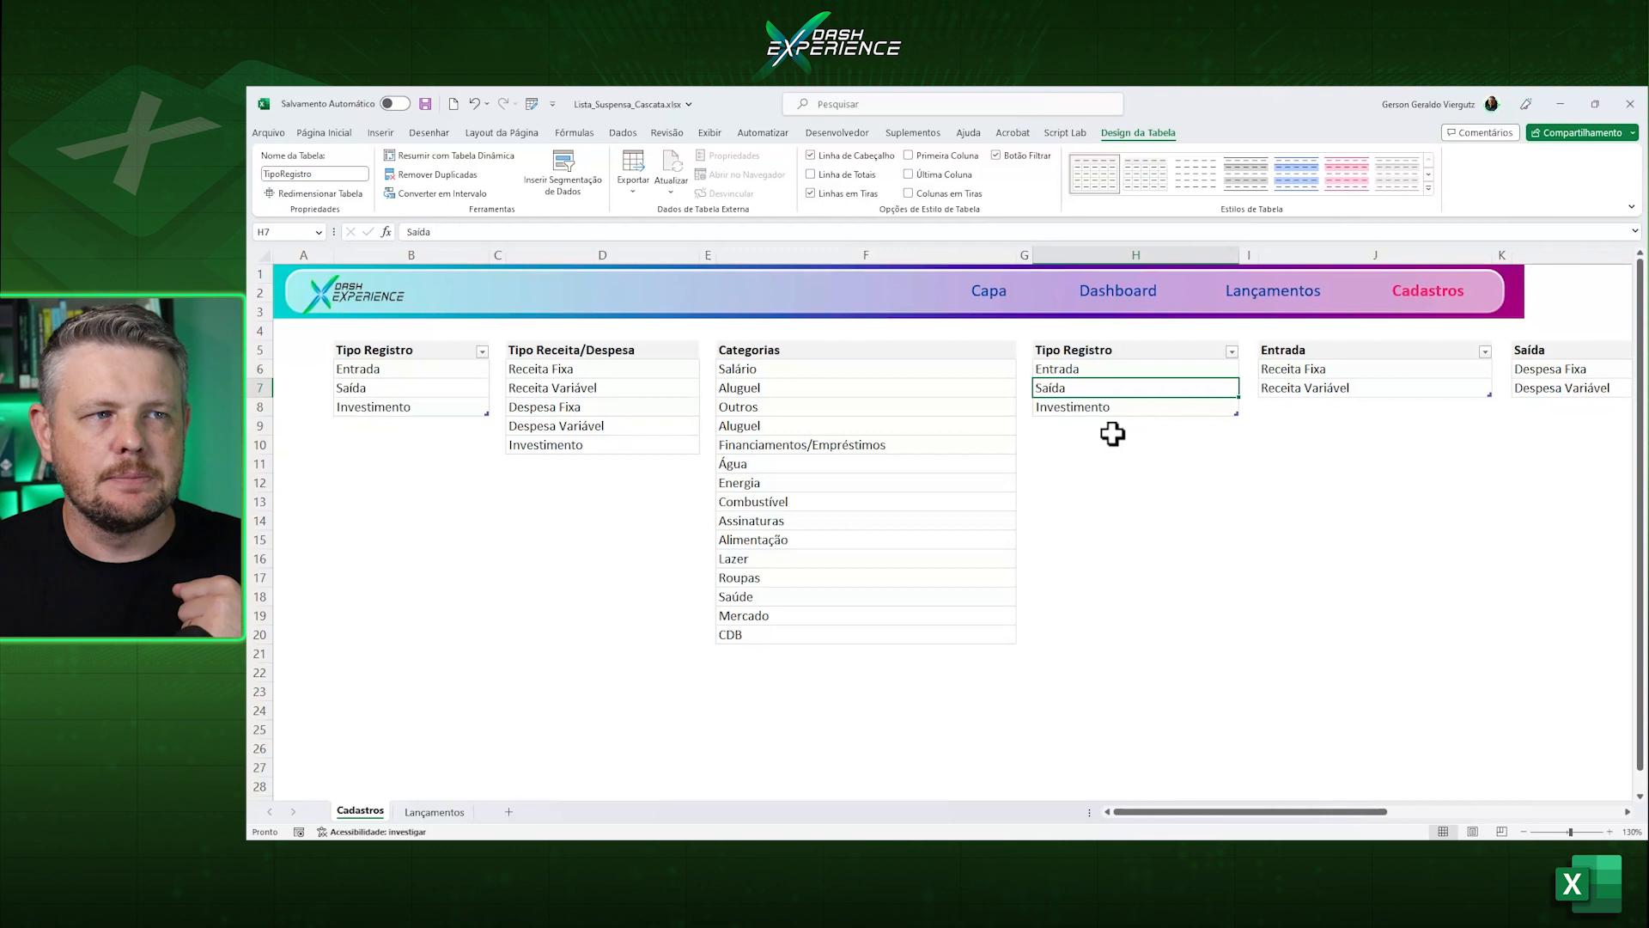
Enter the formula =INDIRETO(H6) in cell I11 and compare its output with the Entrada table's items.
left_click(1204, 463)
type("0")
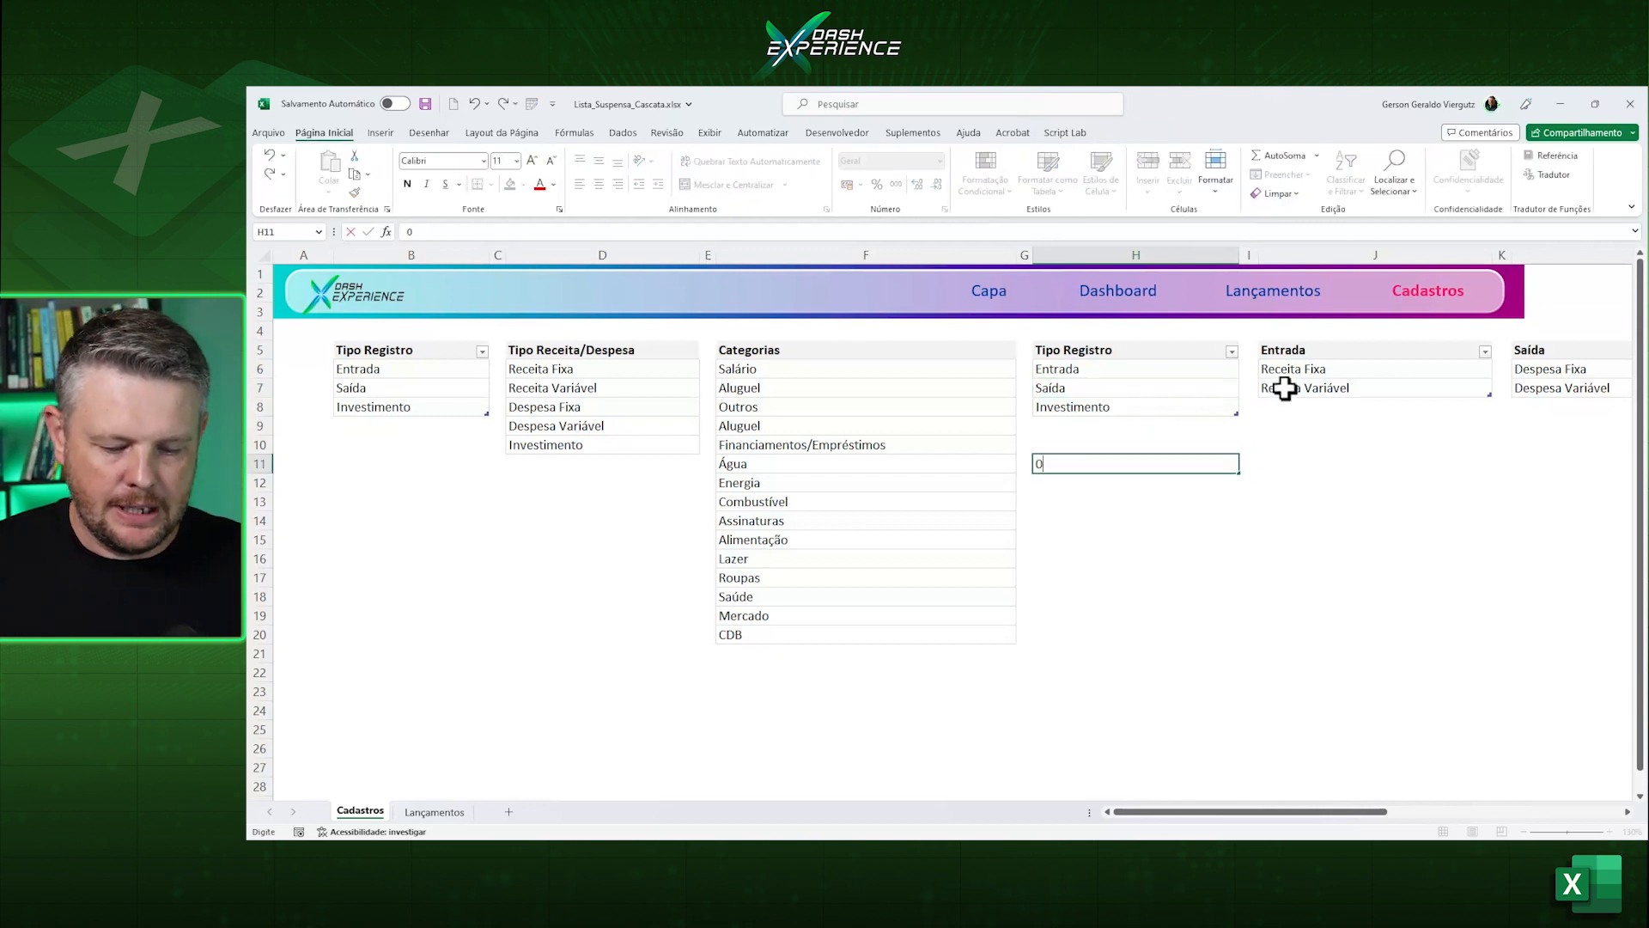
key("Tab")
type("=INDIRETO(")
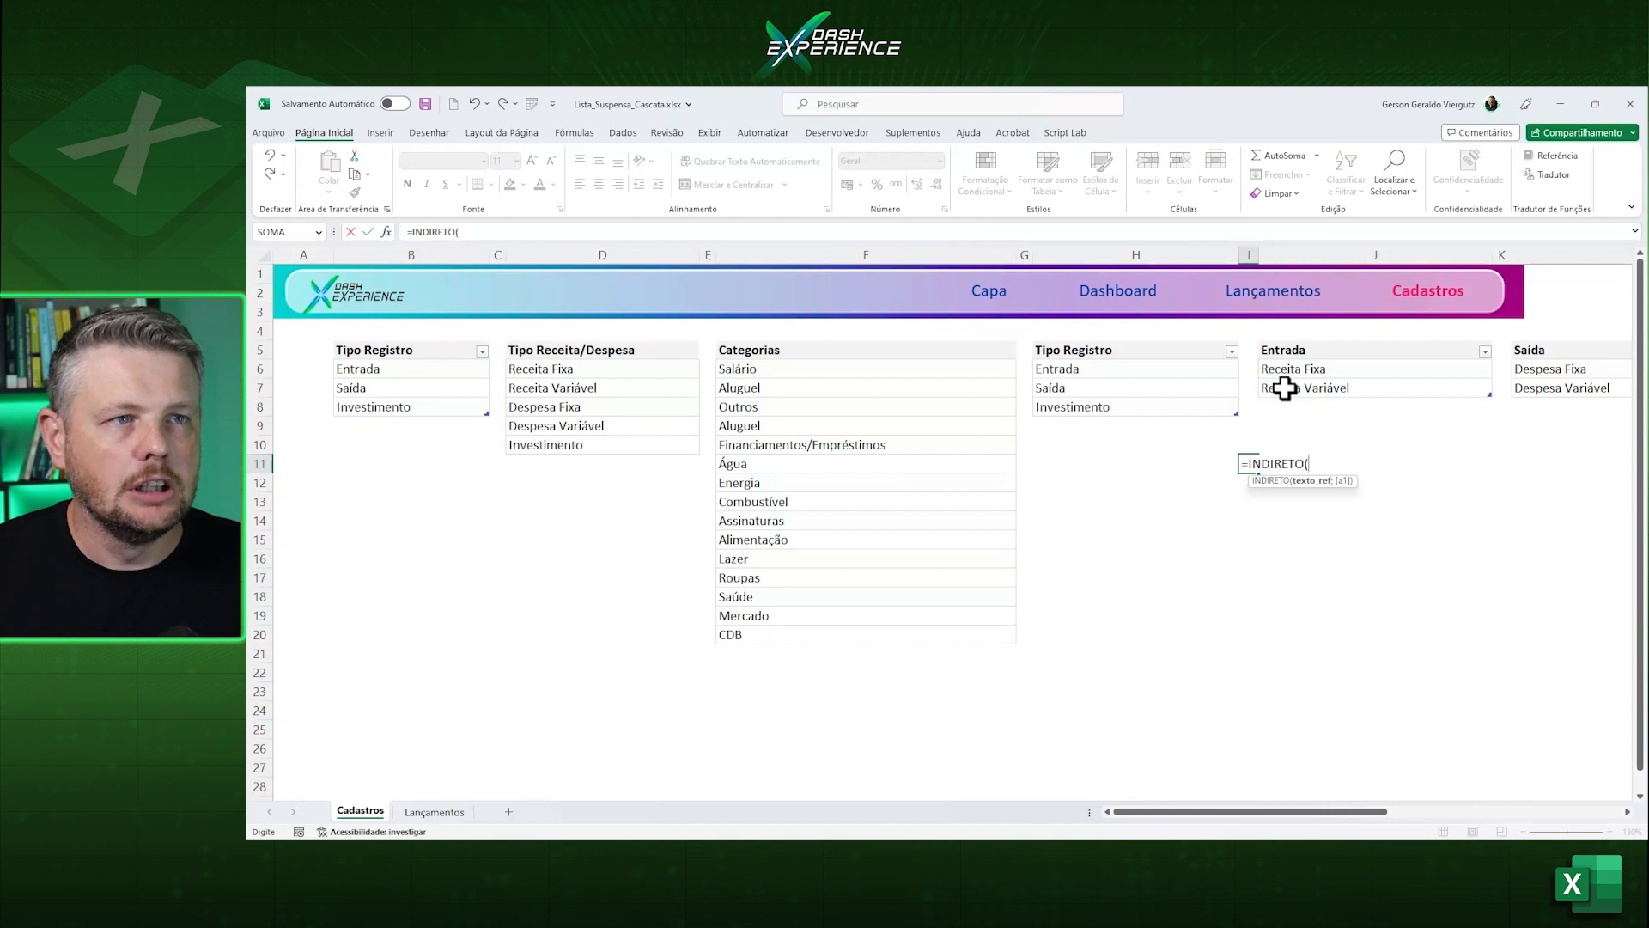
left_click(1151, 368)
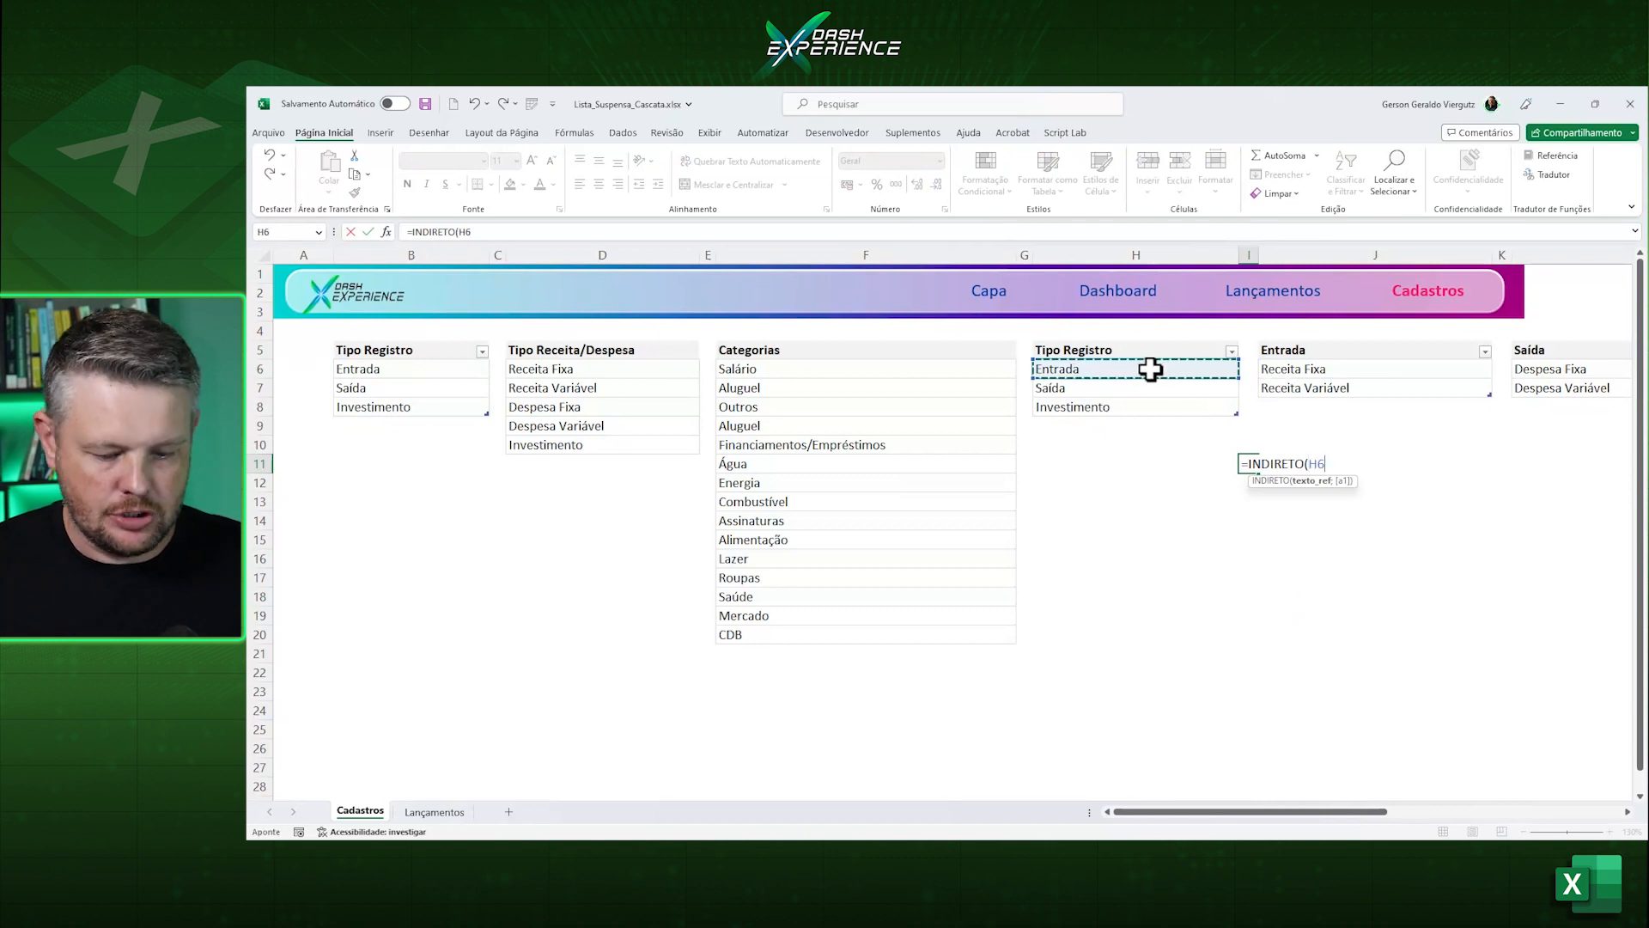
key("Return")
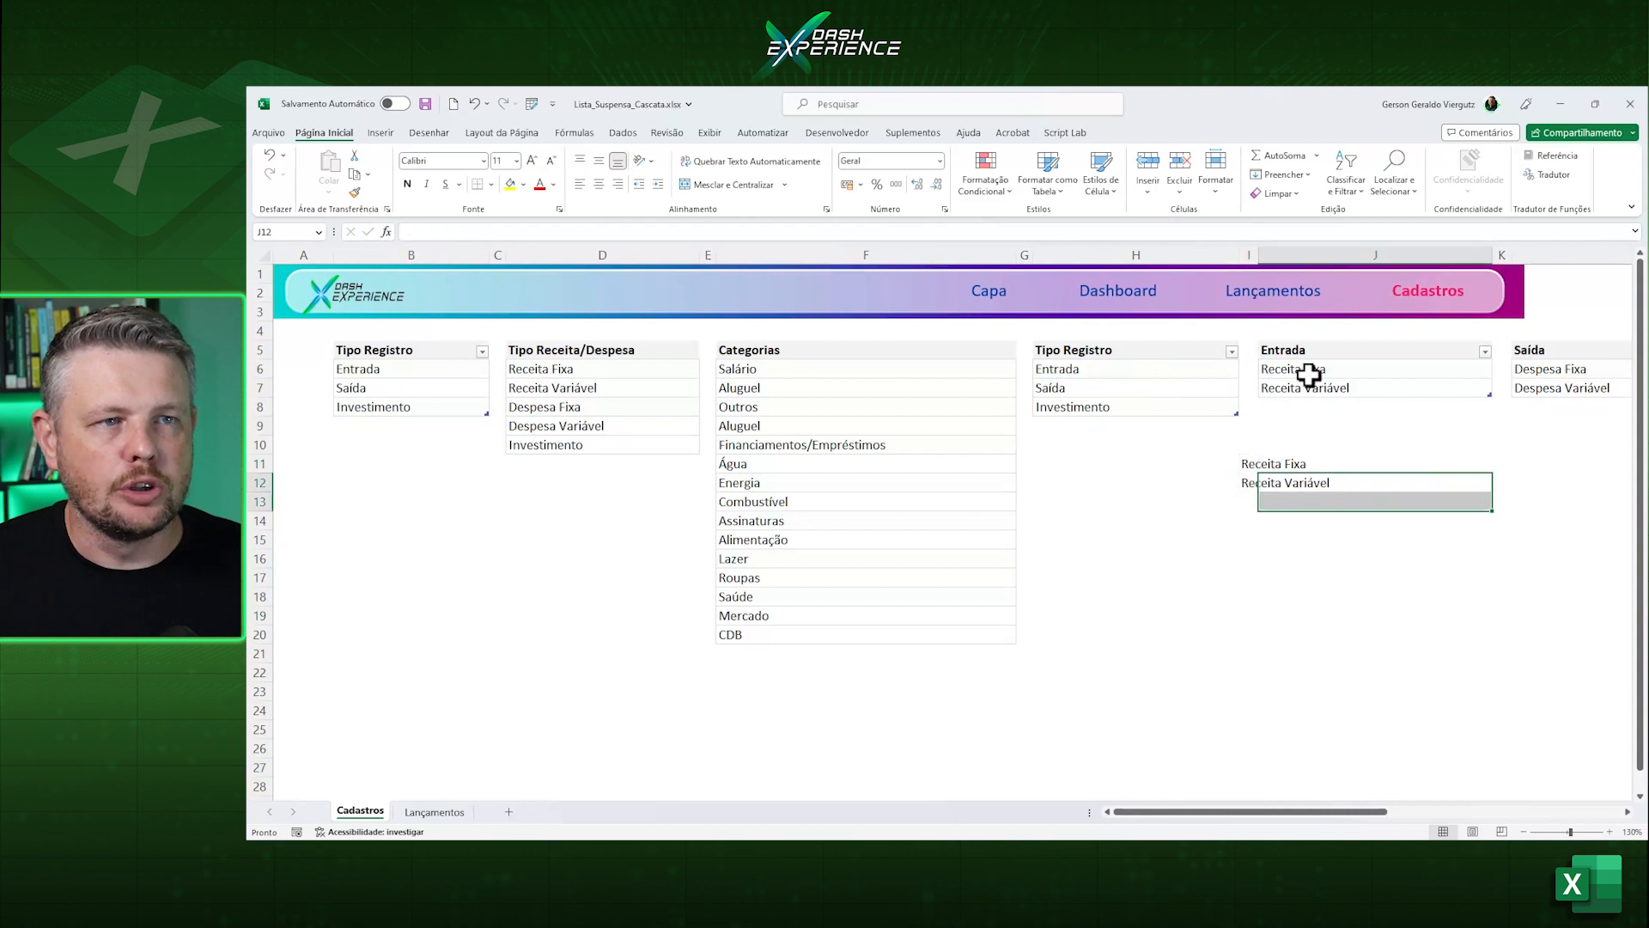
left_click_drag(1306, 370, 1311, 388)
left_click(1250, 466)
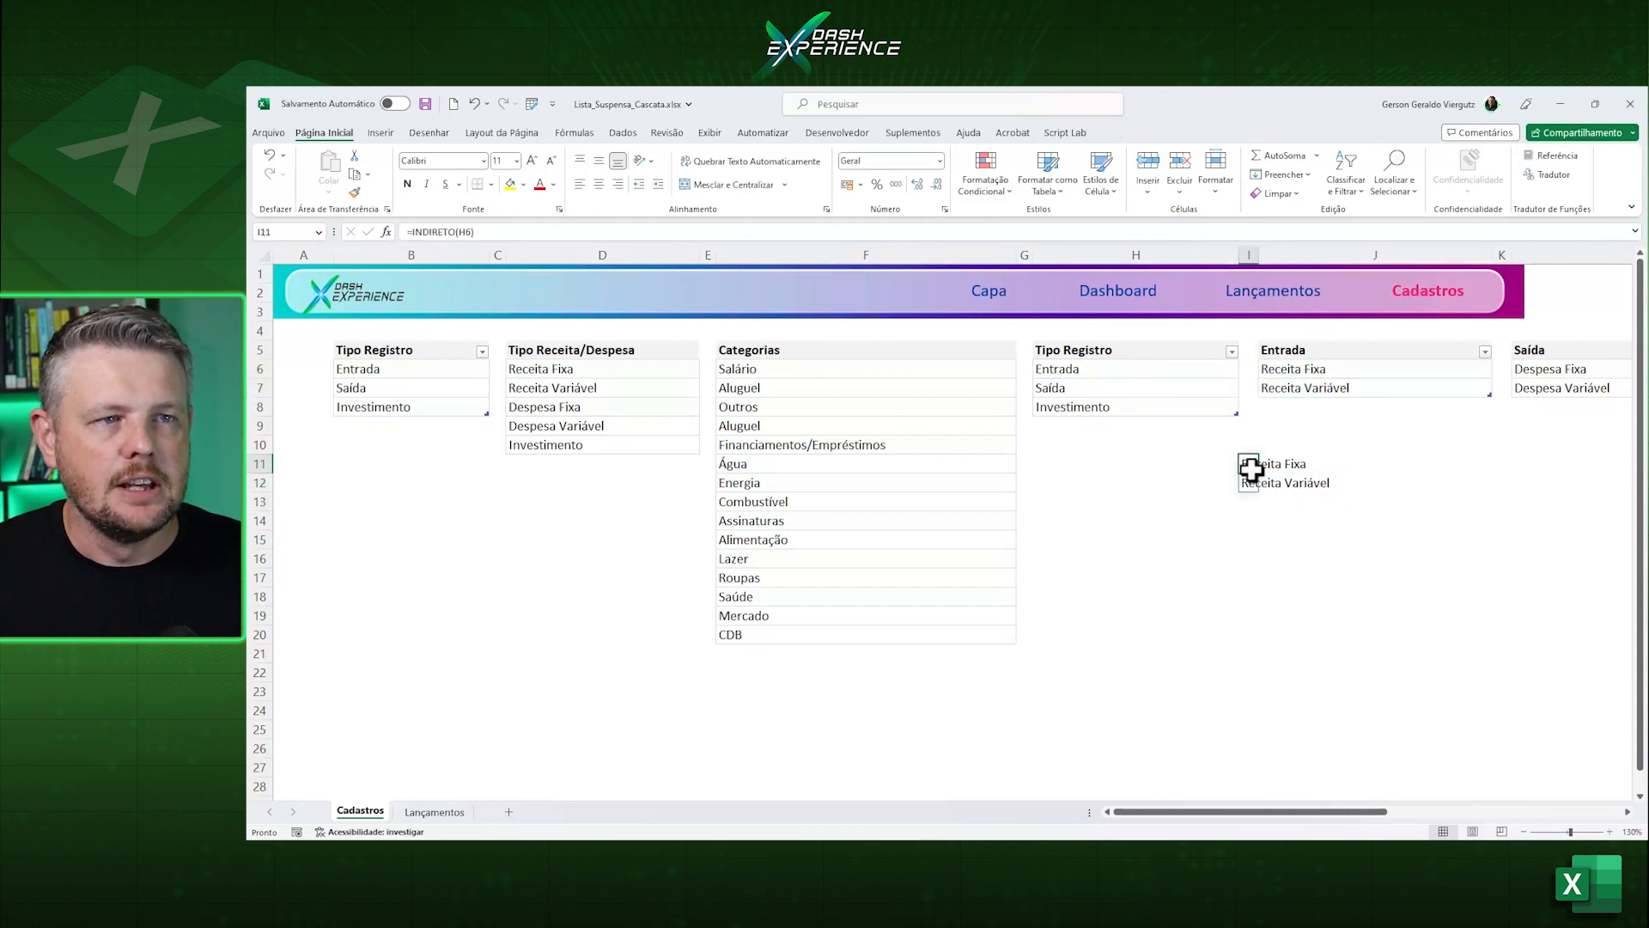
Change the test formula in I11 to =INDIRETO(H7), compare its output with the Saída items, and clear it.
left_click(475, 232)
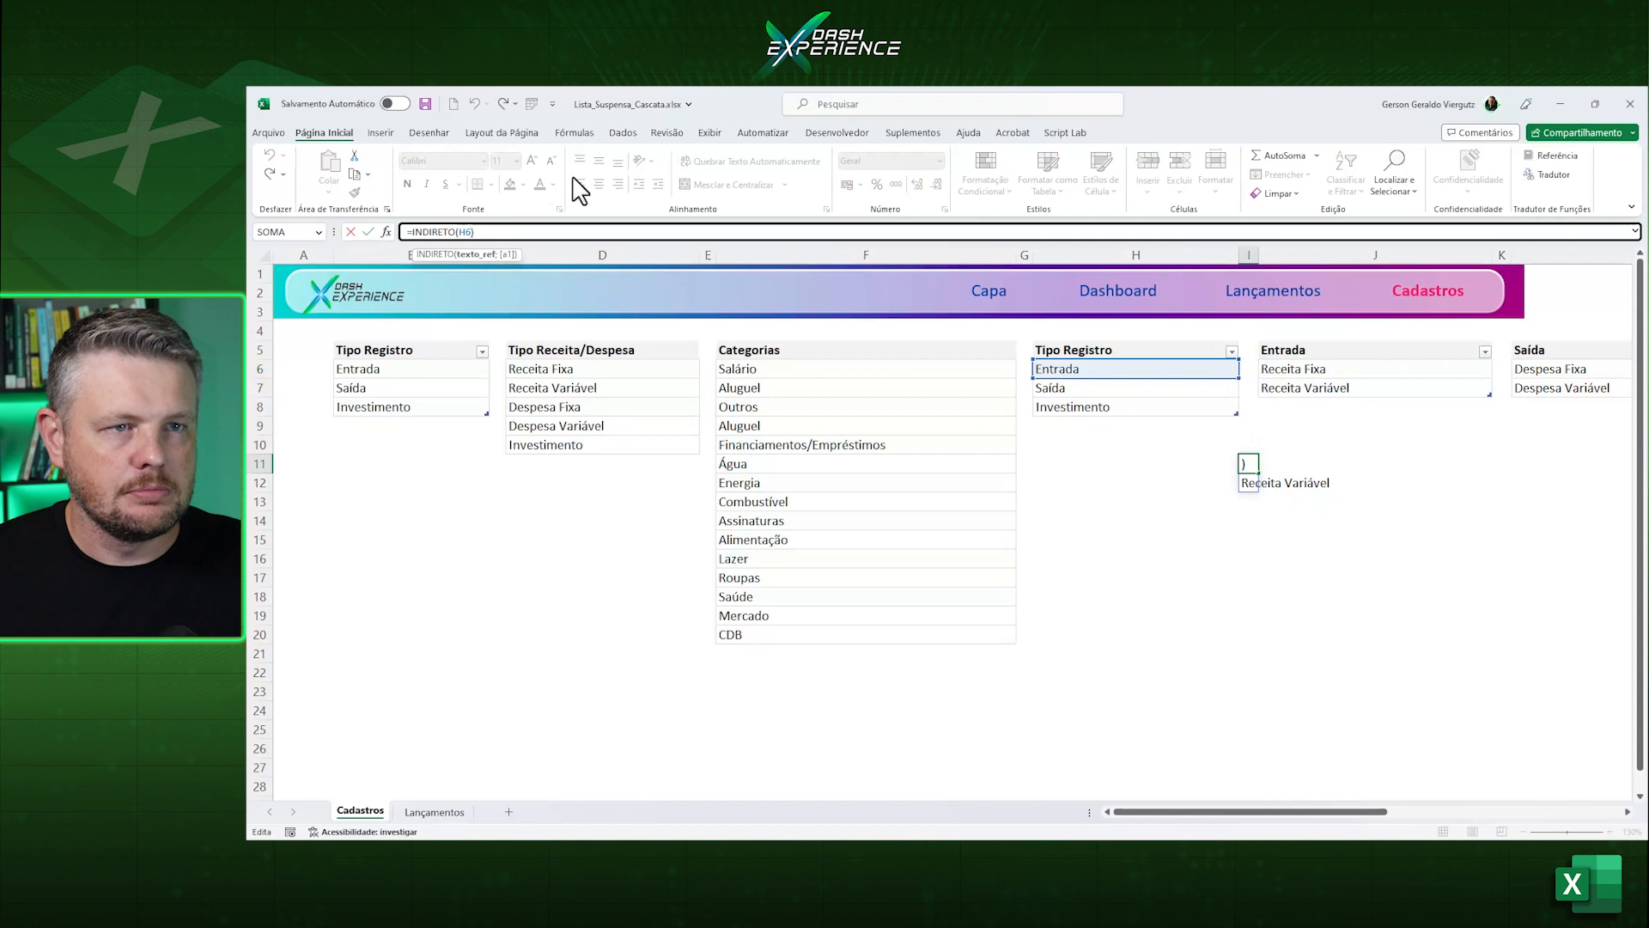
key("BackSpace")
key("BackSpace")
type("7")
key("Return")
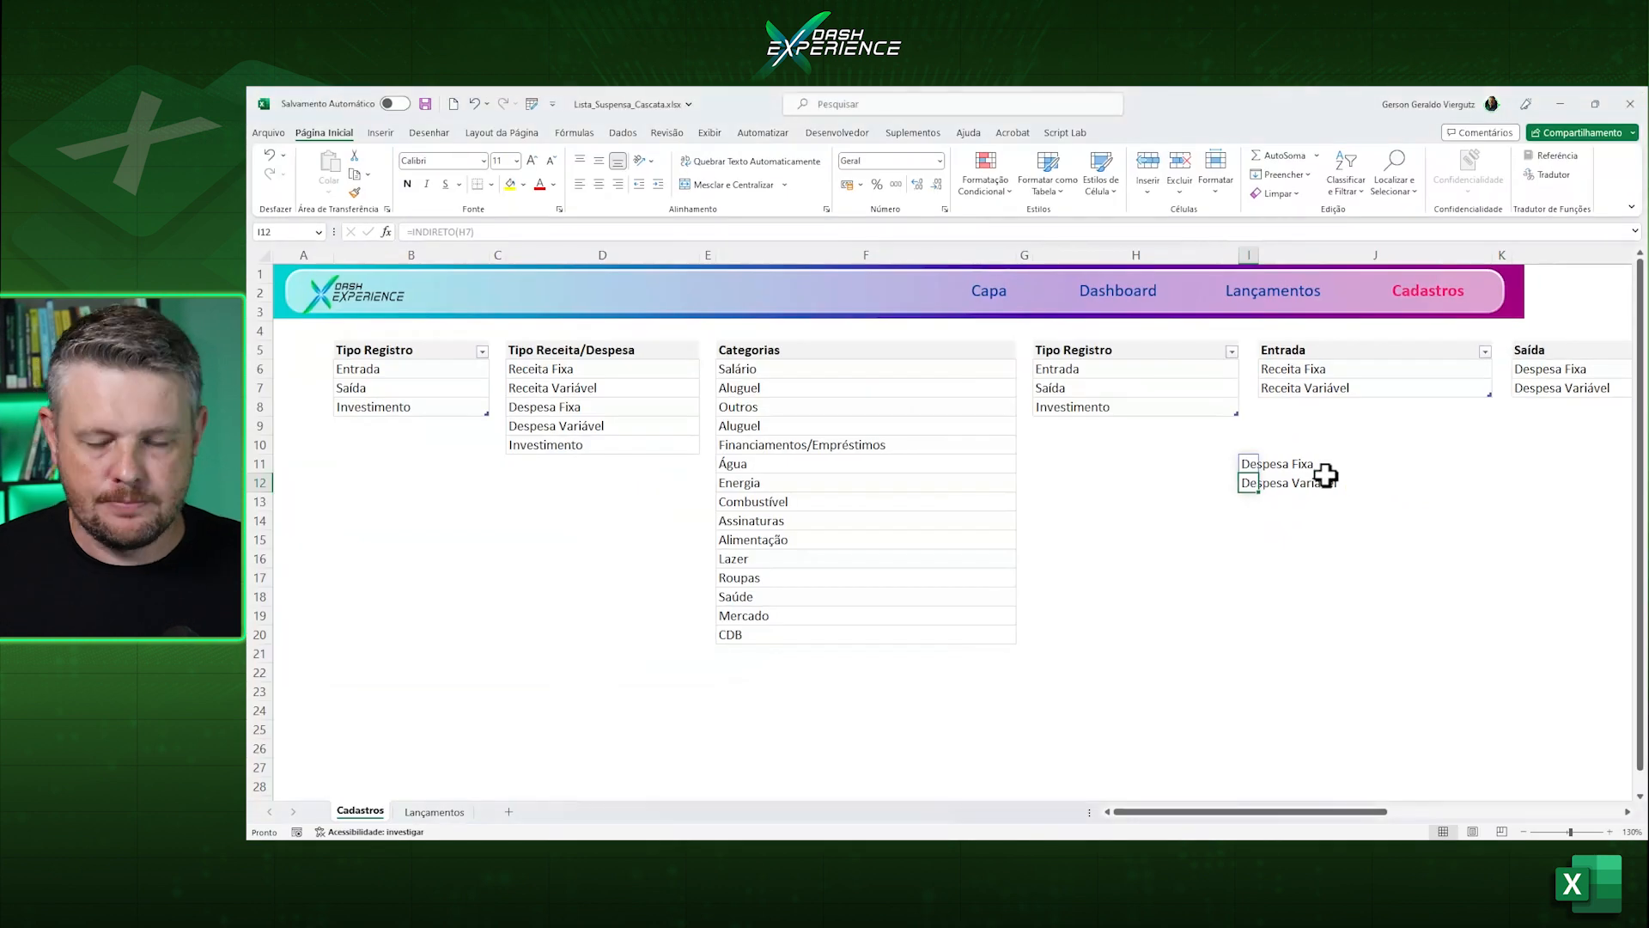
key("Delete")
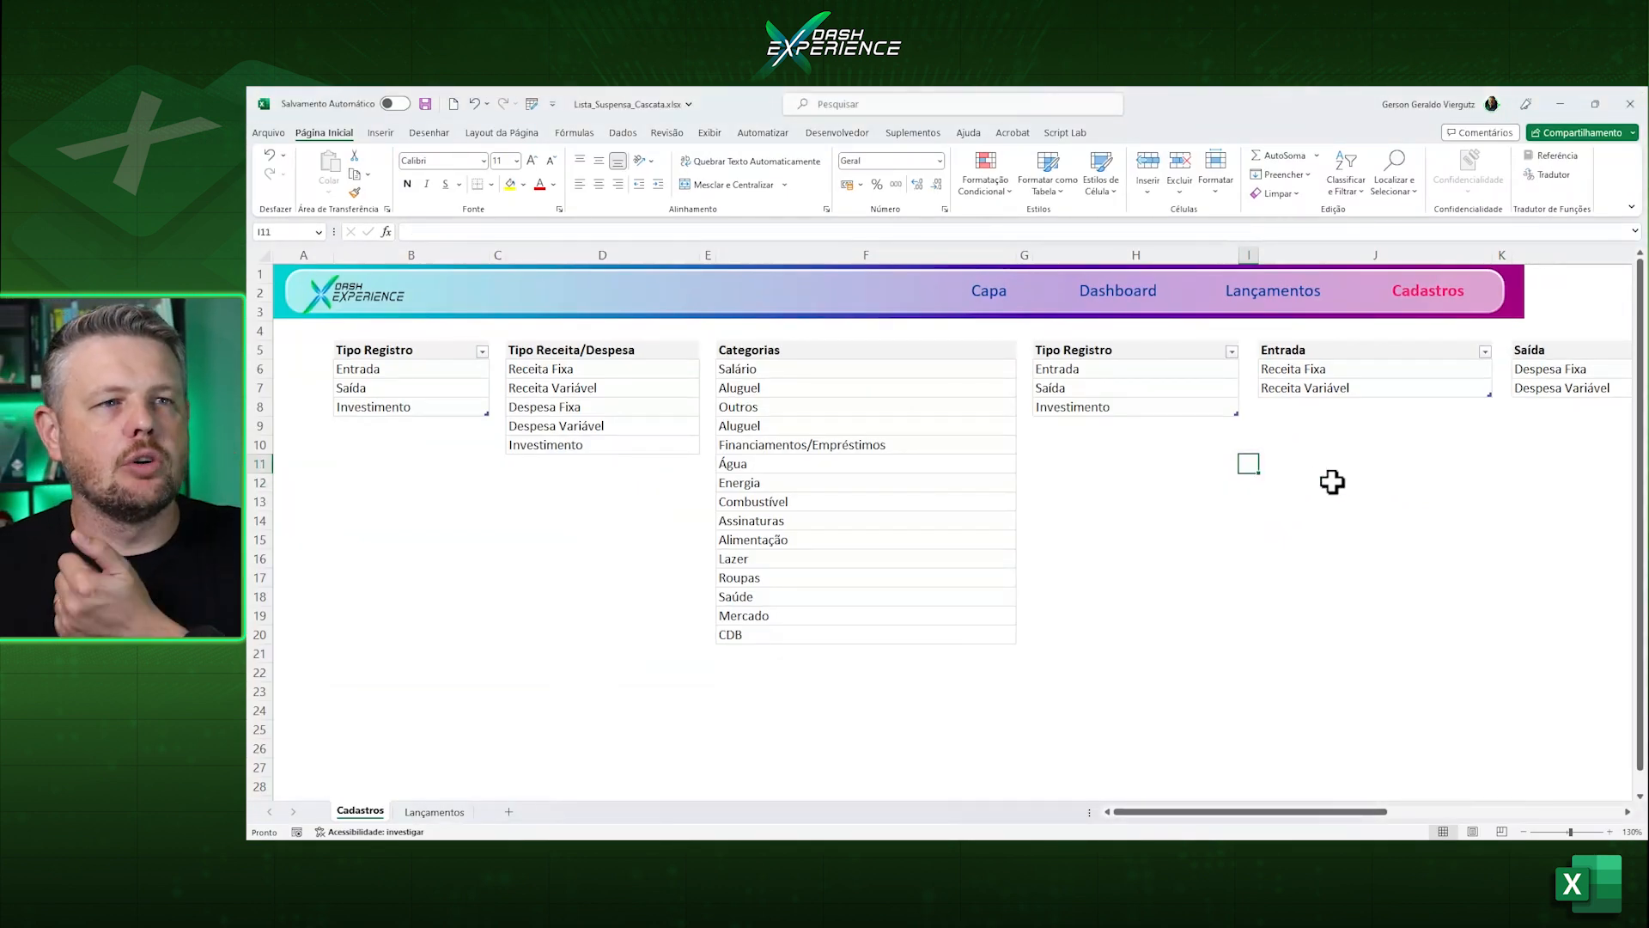
left_click(1320, 444)
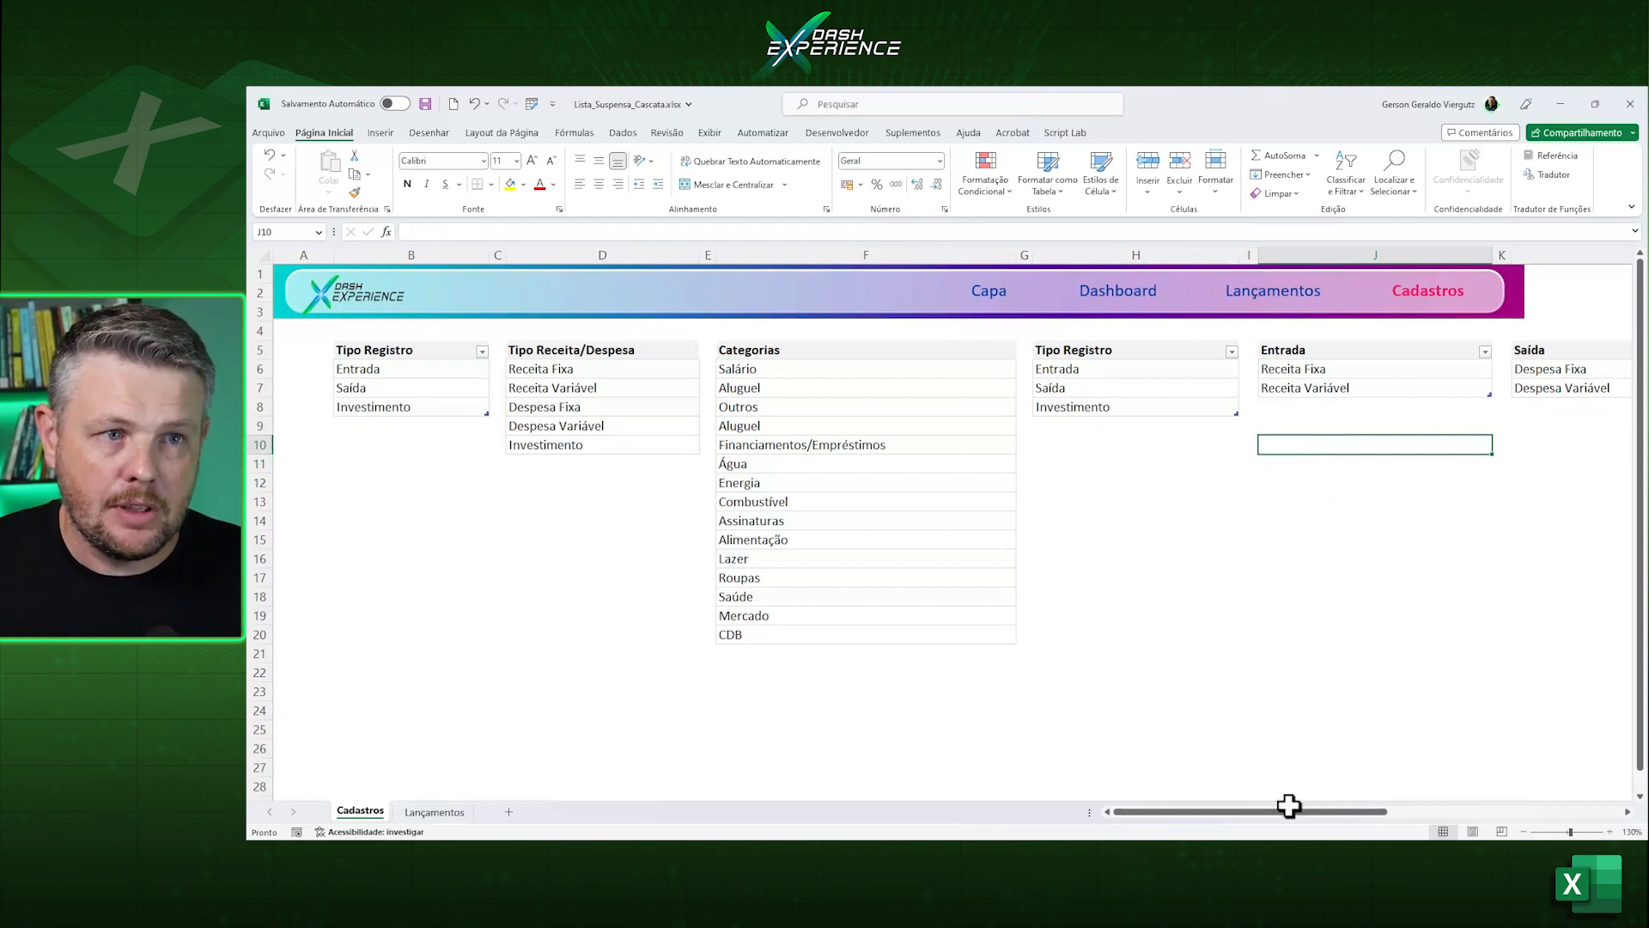
Examine the Entrada table's header and items against the Tipo Registro list, and check its assigned table name.
left_click_drag(1292, 812, 1373, 813)
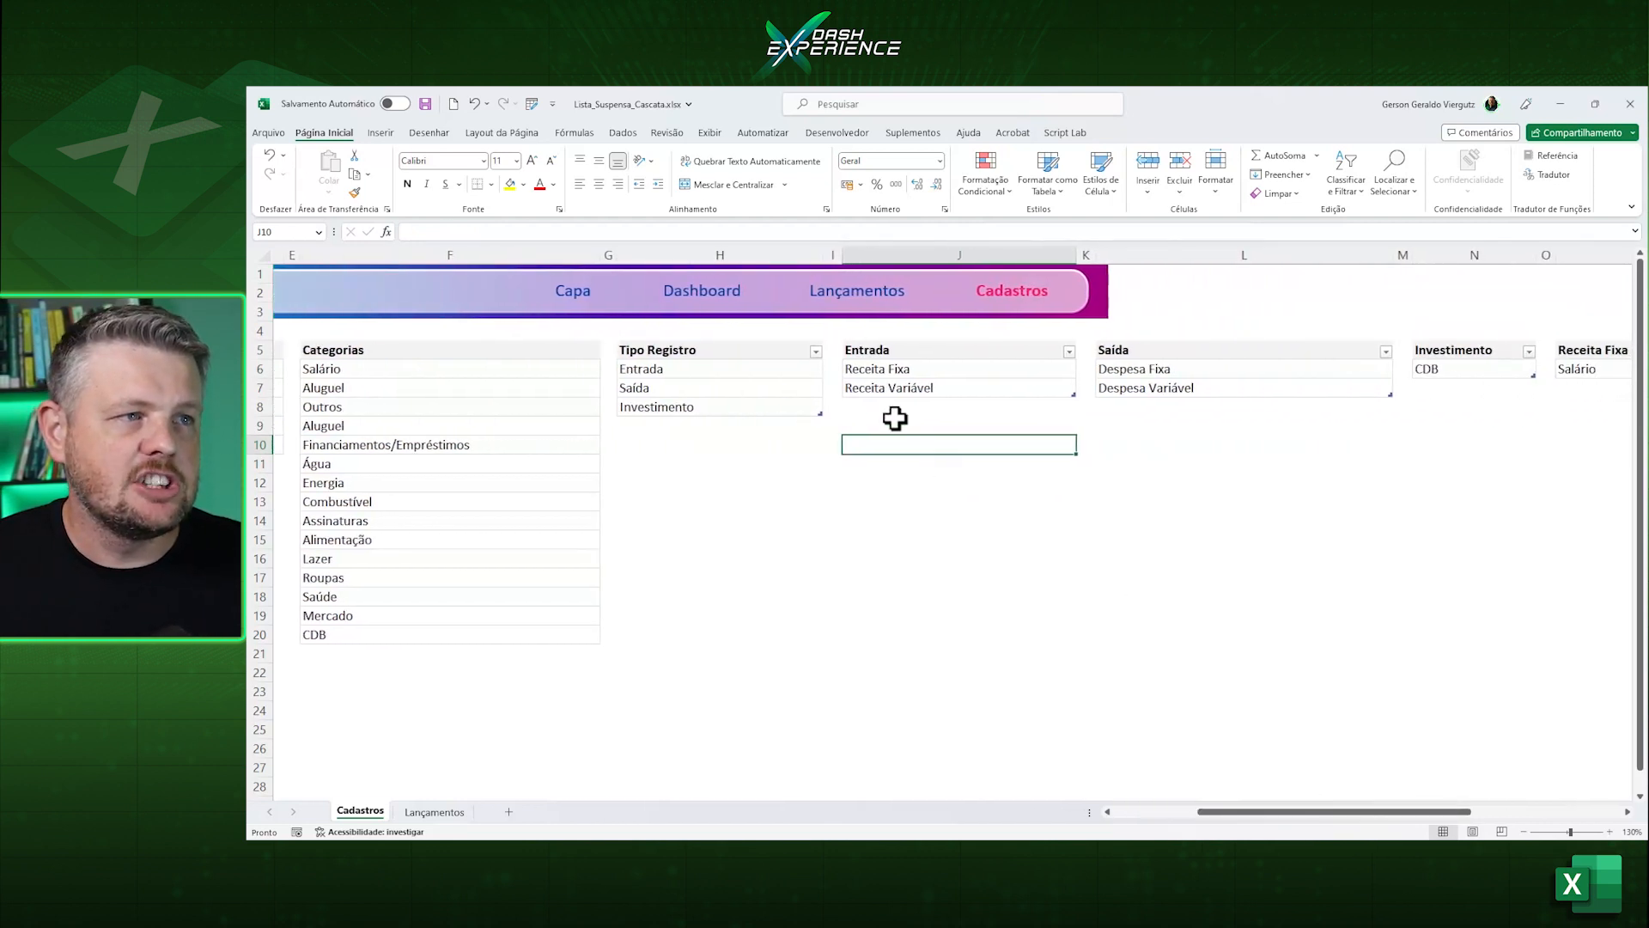
left_click(686, 373)
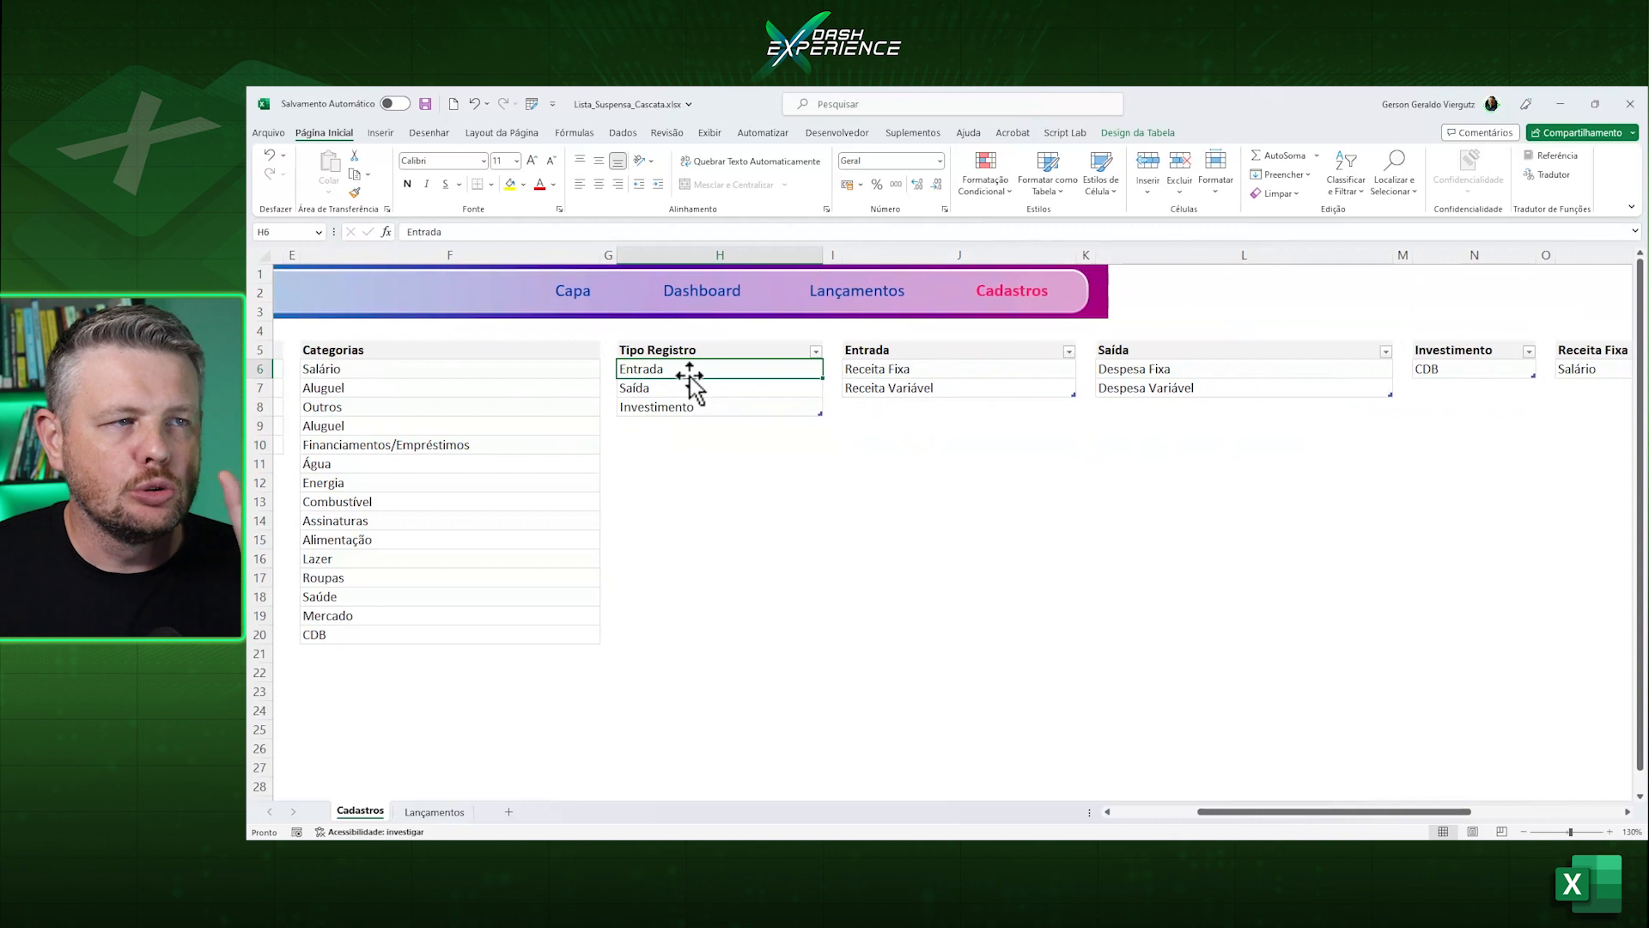
left_click(891, 371)
left_click(902, 394)
left_click(900, 368)
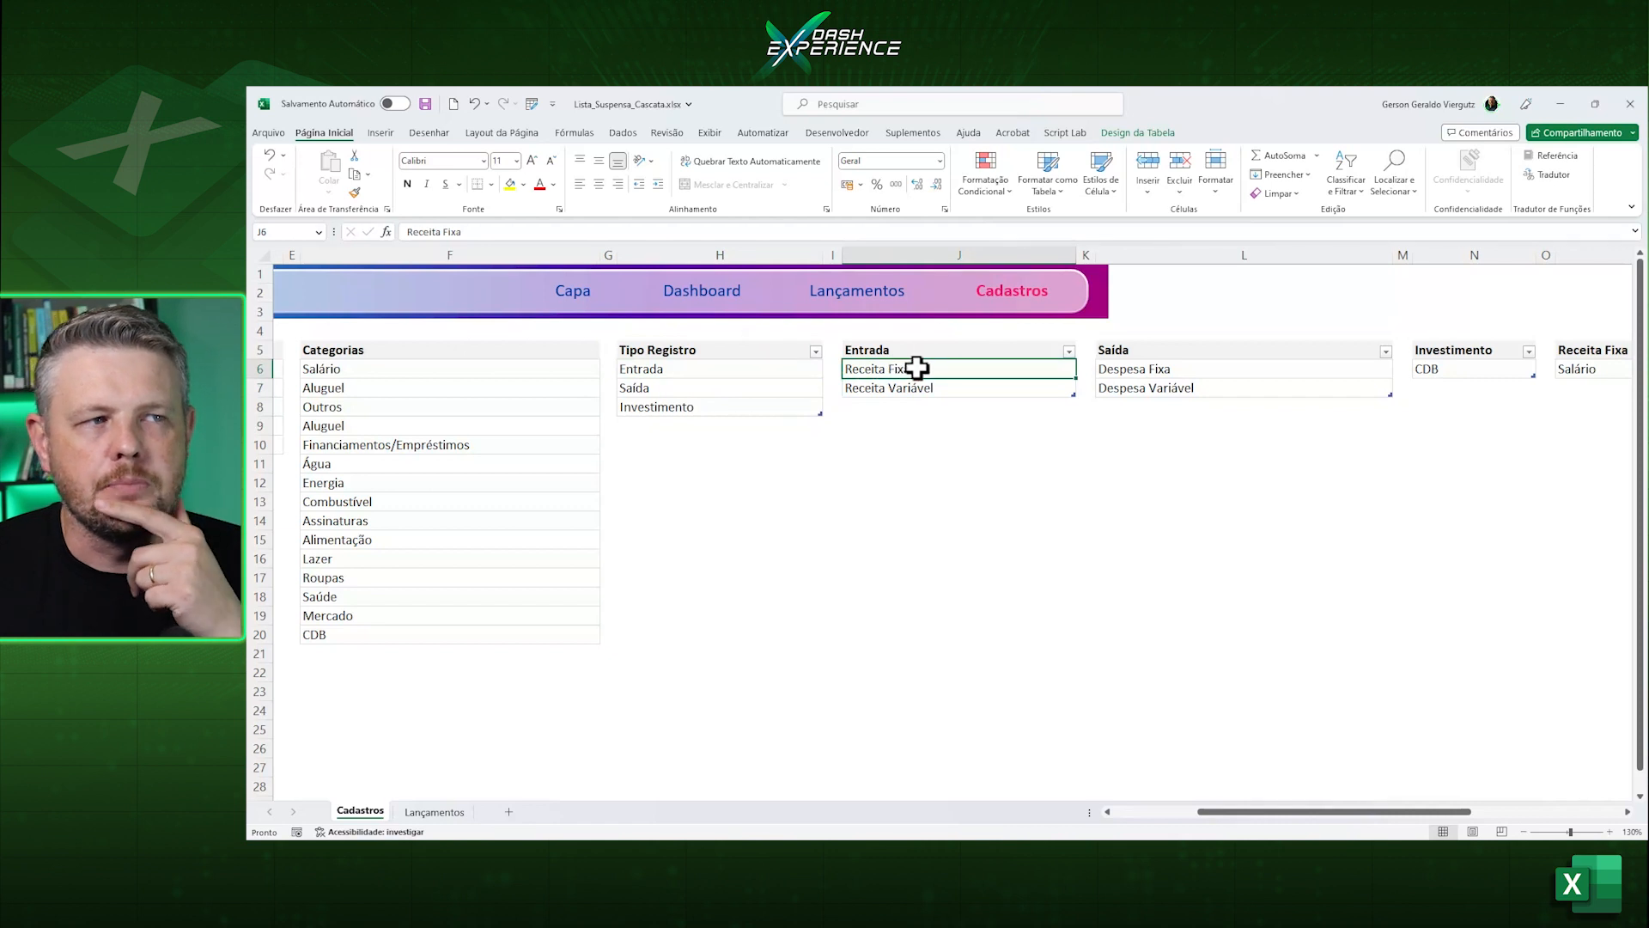
left_click_drag(901, 350, 901, 386)
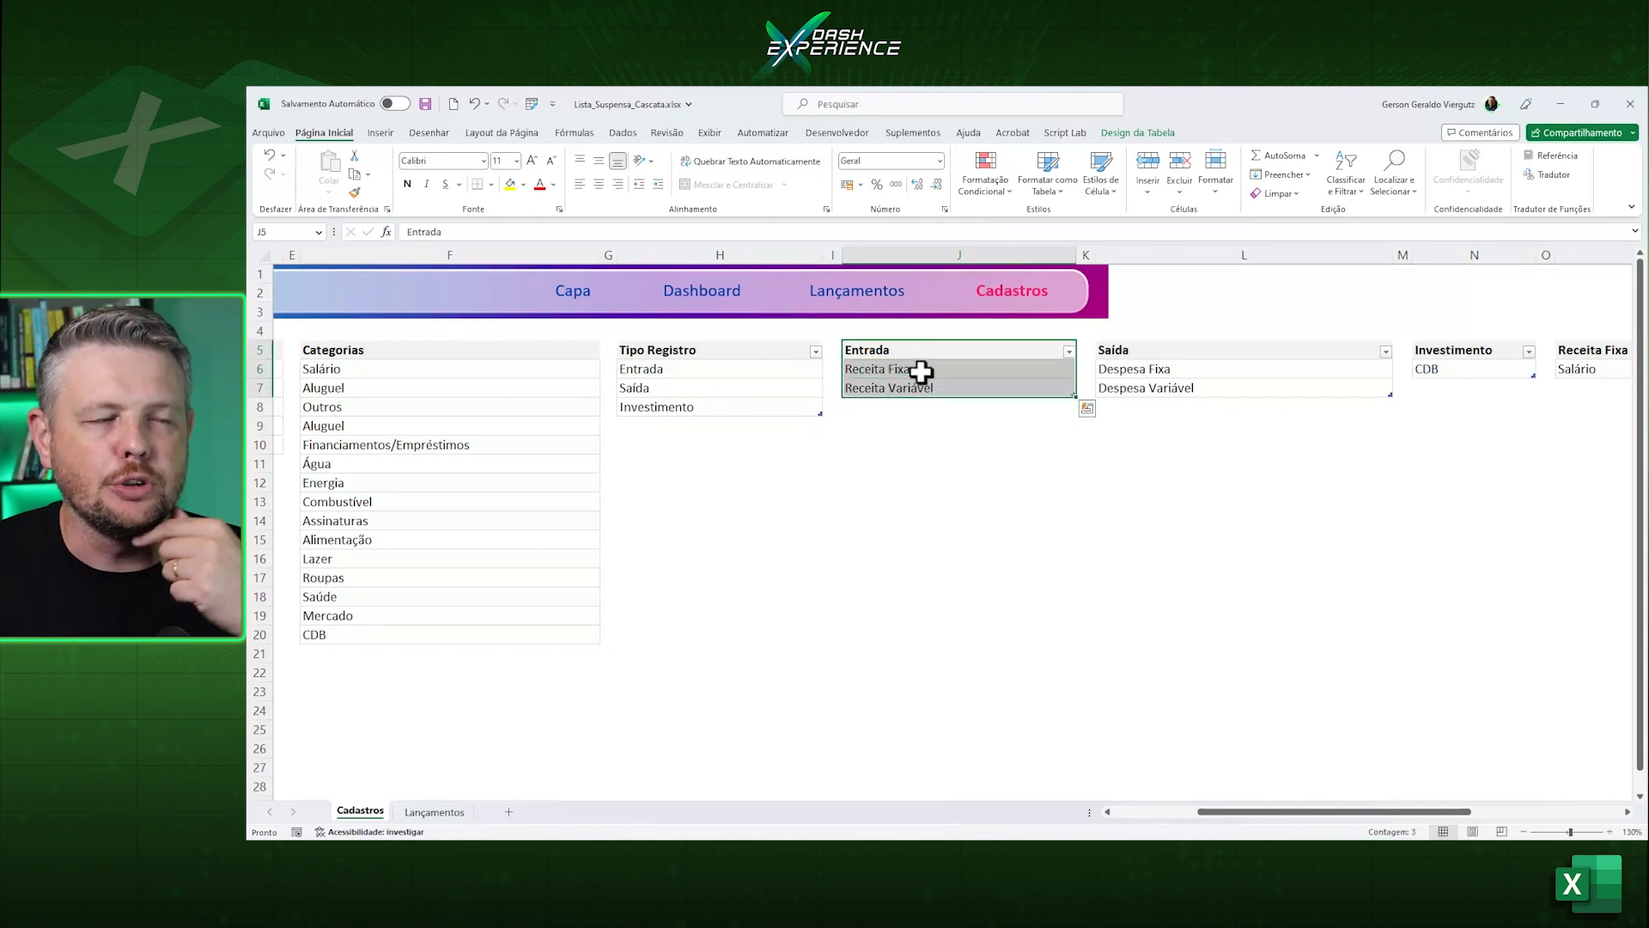
left_click(917, 383)
left_click(919, 368)
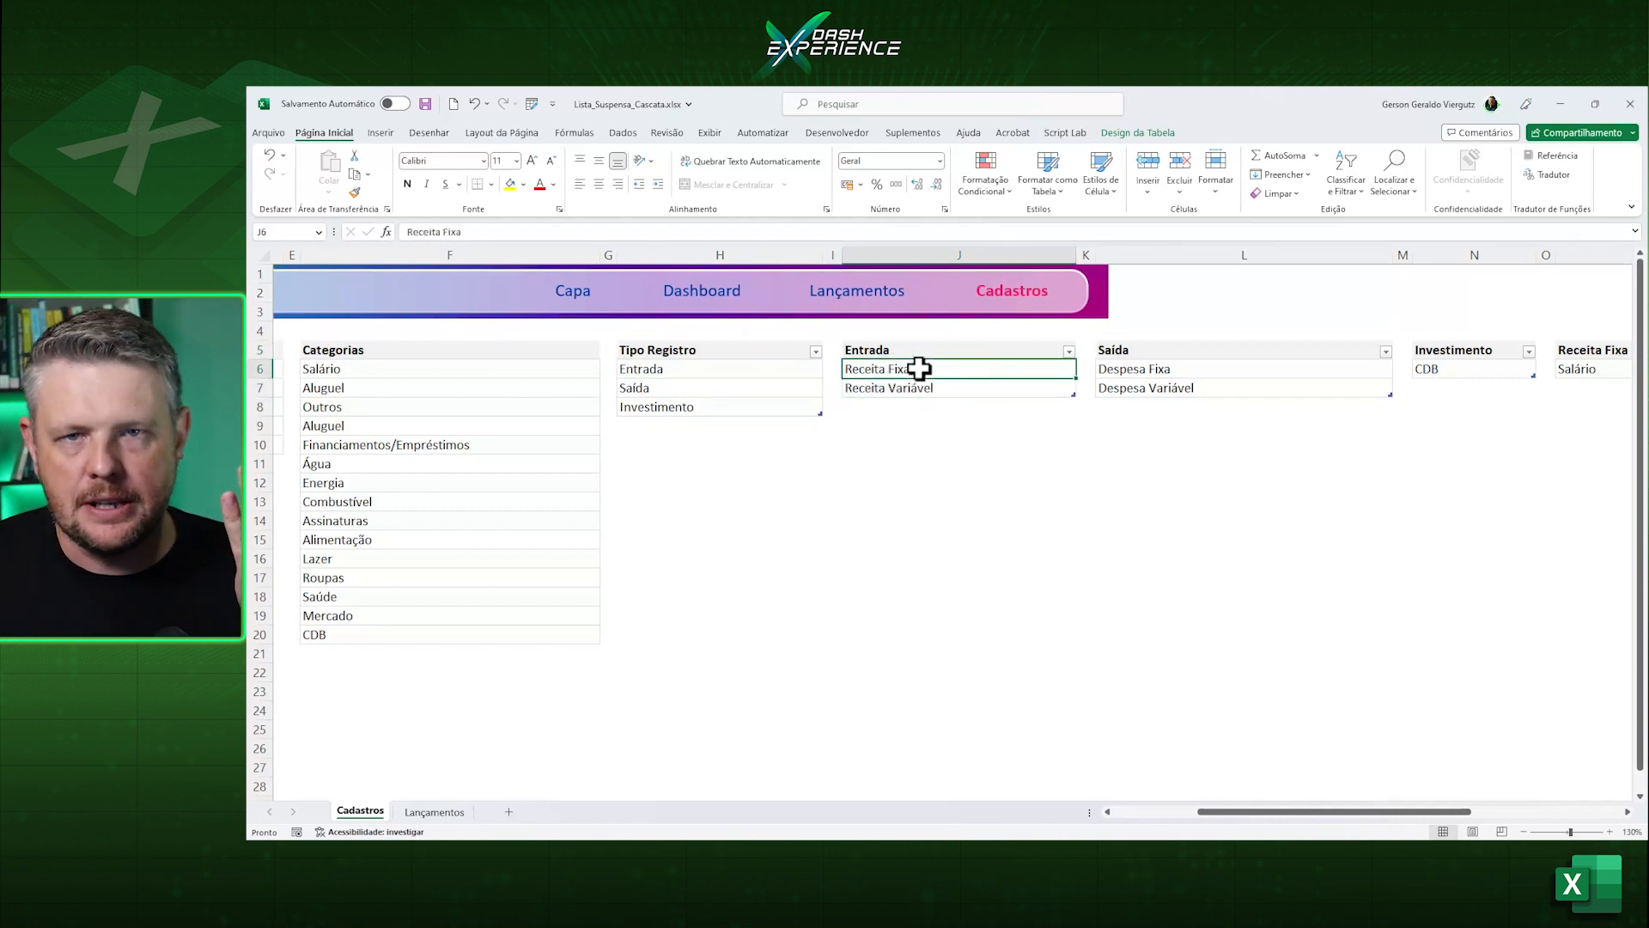
left_click(913, 383)
left_click(898, 369)
left_click(898, 352)
left_click(906, 371)
left_click(915, 388)
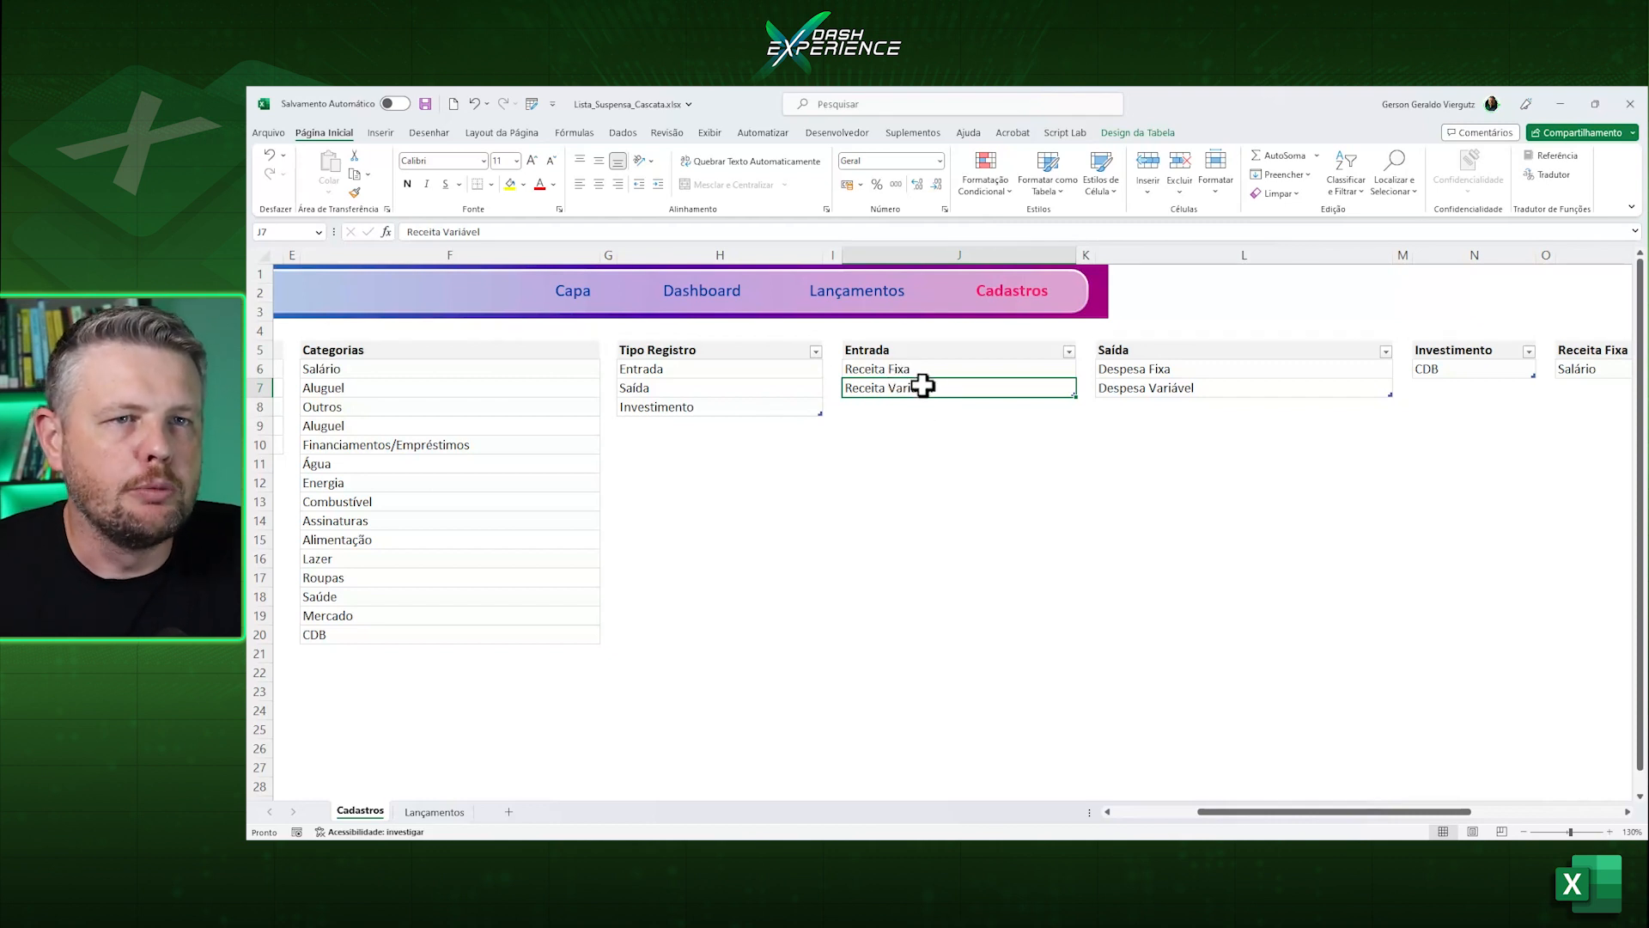
left_click(1155, 134)
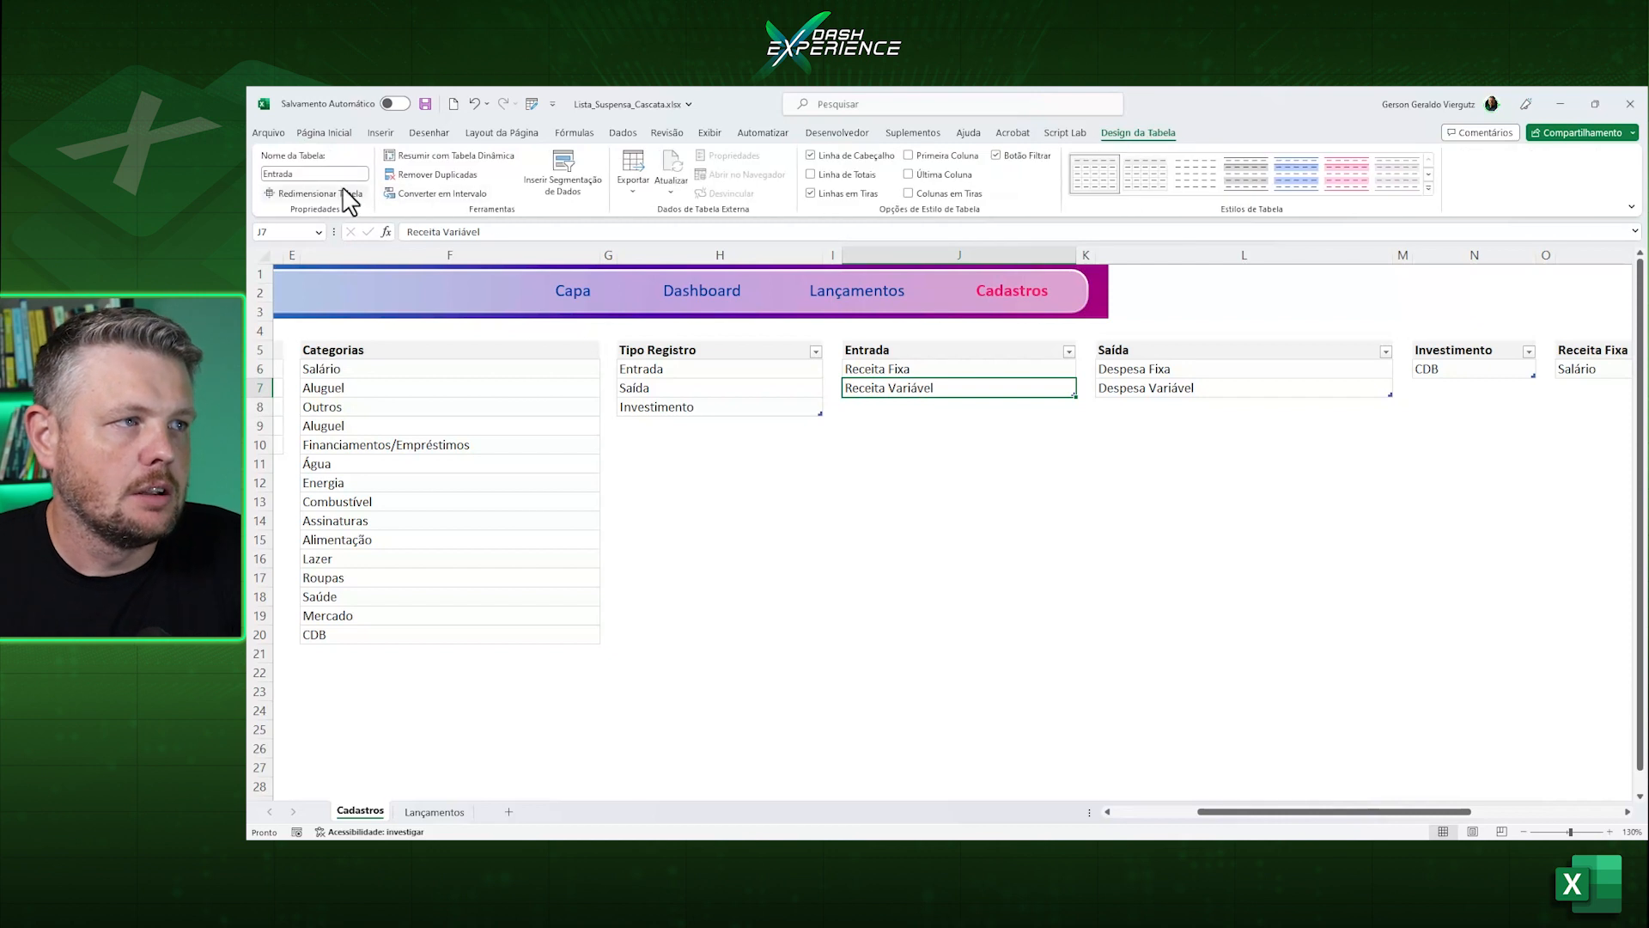
Enter cabeçalho in J14 and tabela in J15, and convert both cells into a table with headers.
left_click(965, 574)
left_click(1041, 538)
type("tabela")
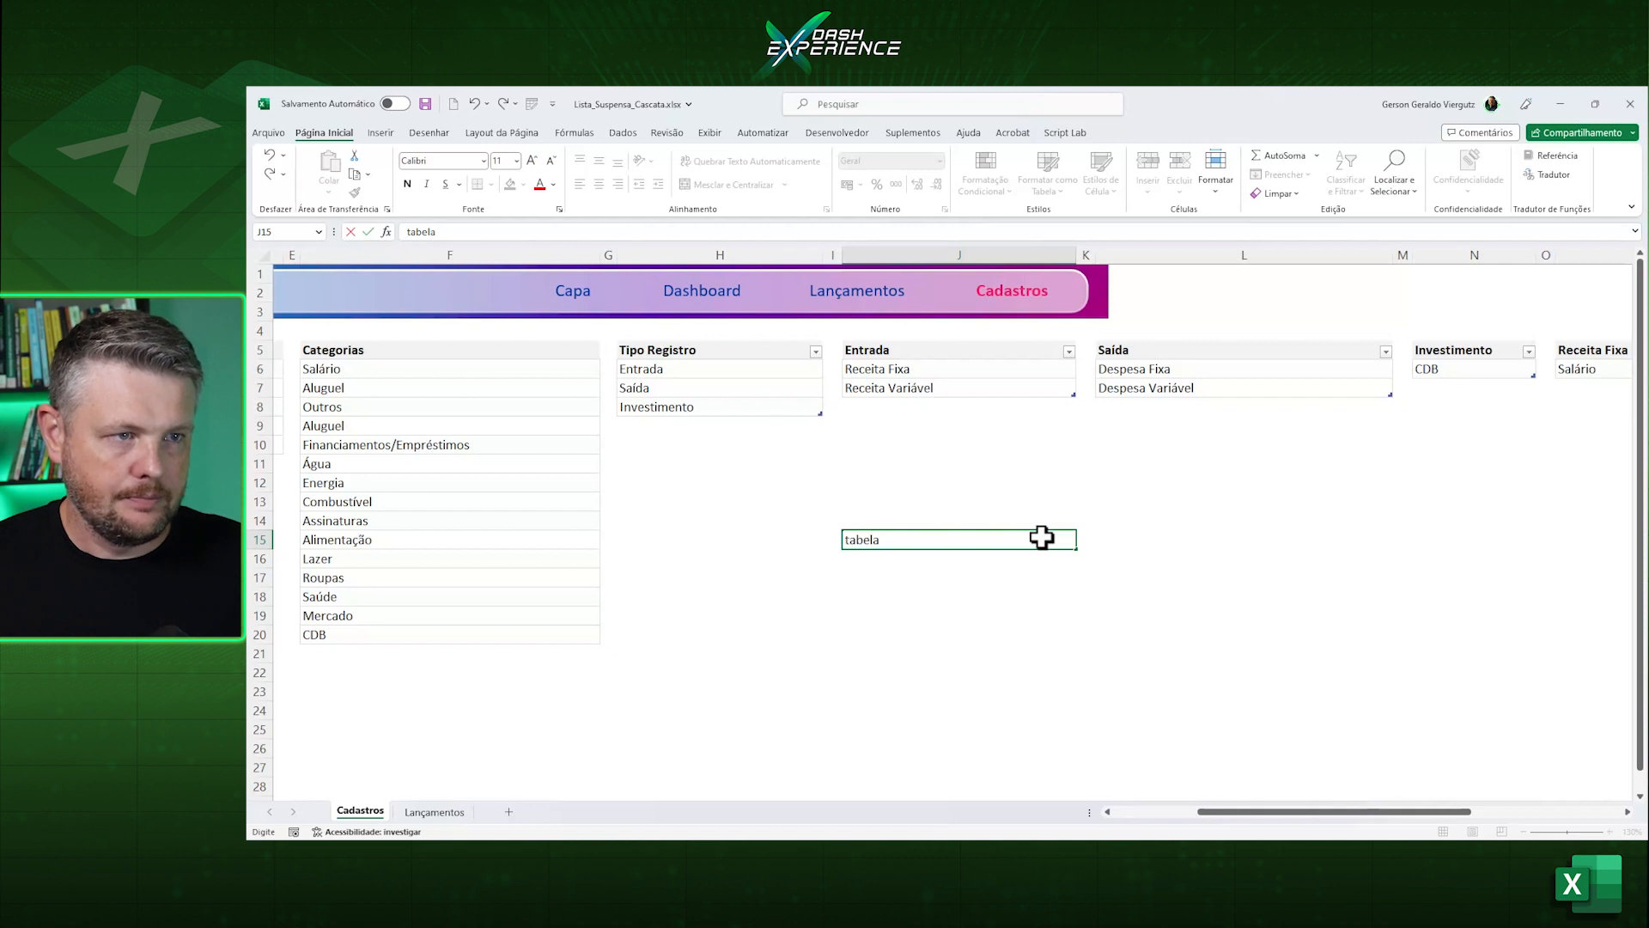
key("Up")
type("ca")
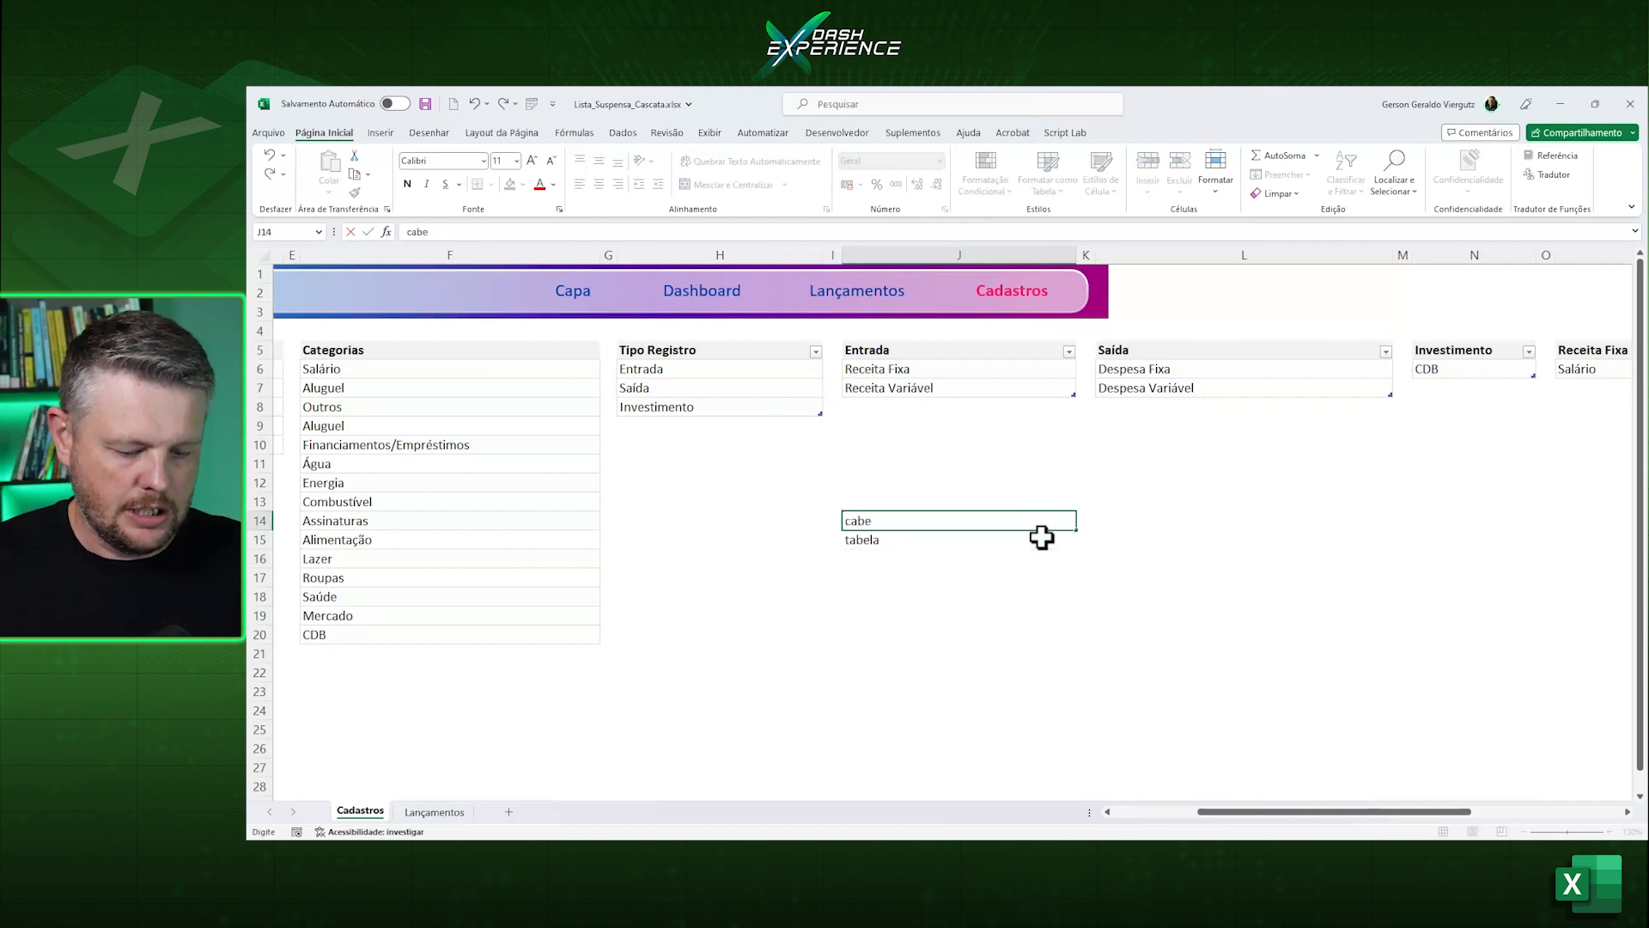
key("ctrl+Return")
left_click(1041, 537, "shift")
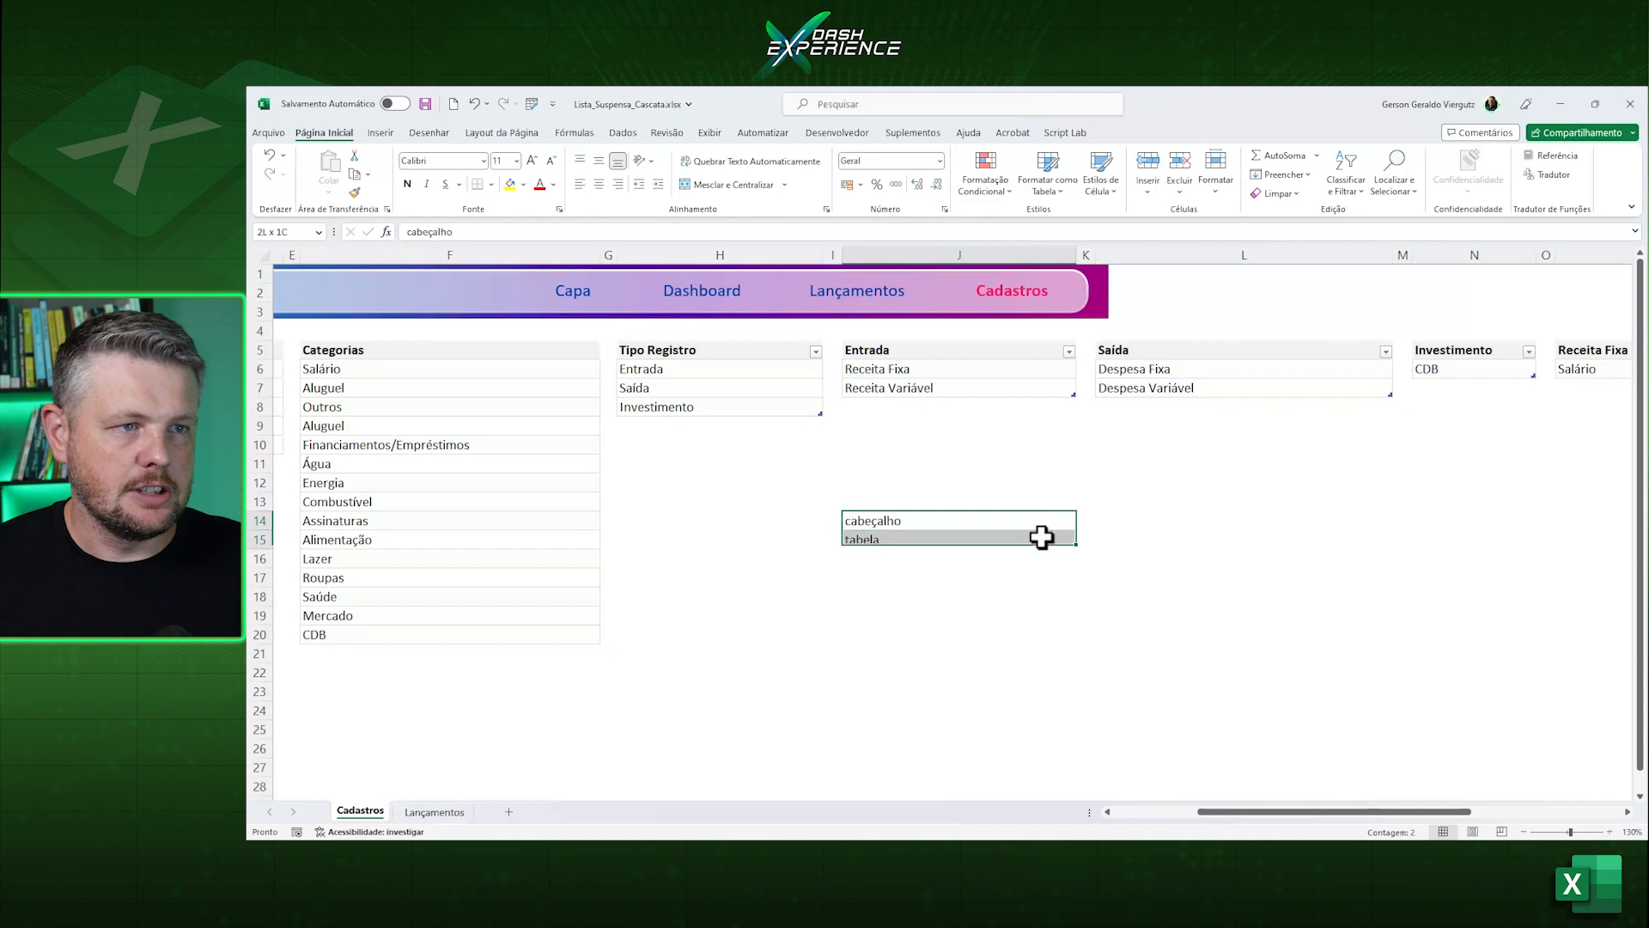
key("ctrl+t")
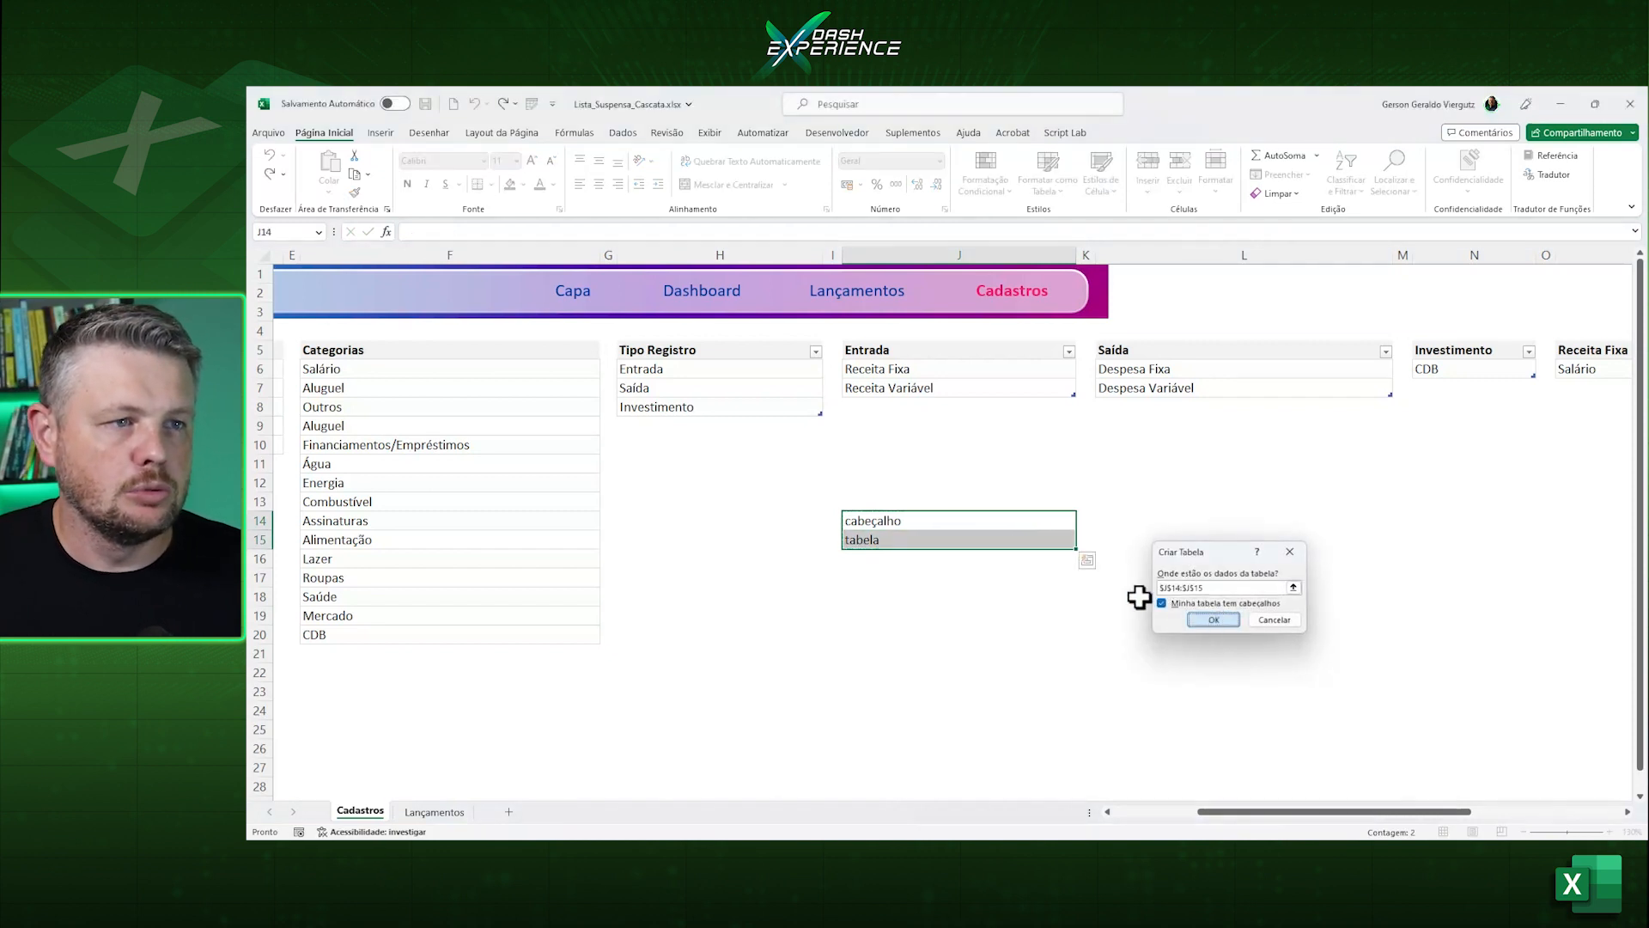
left_click(1206, 615)
Try to rename the sample table in J14:J15 as Receita Fixa, with a space in the name.
left_click(307, 174)
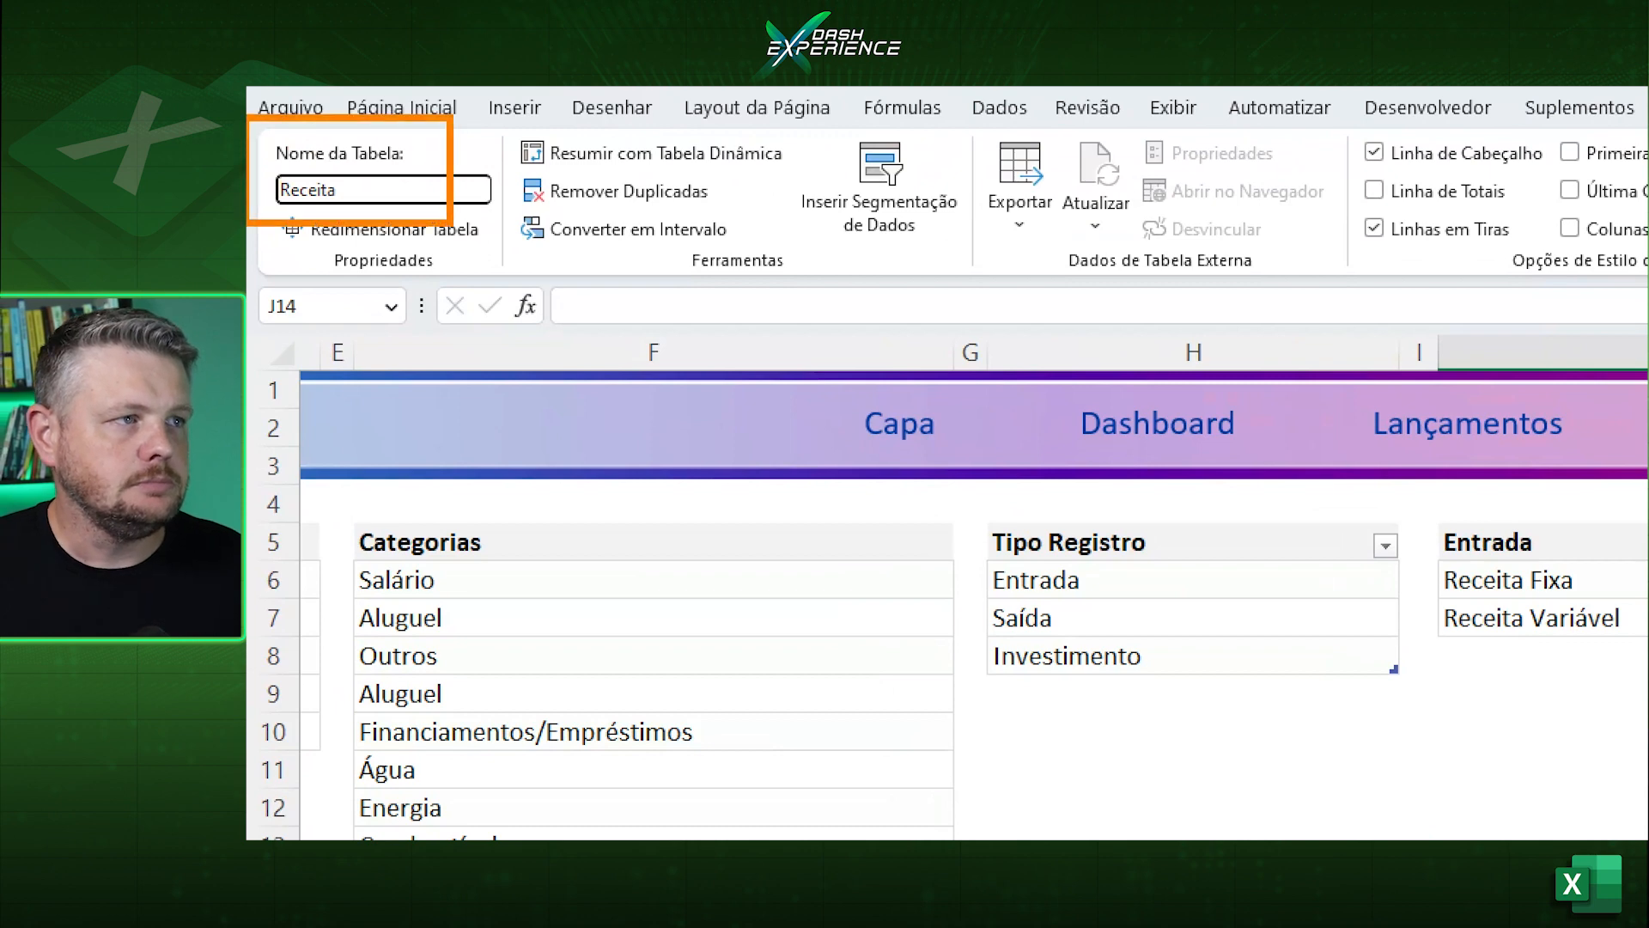
key("Return")
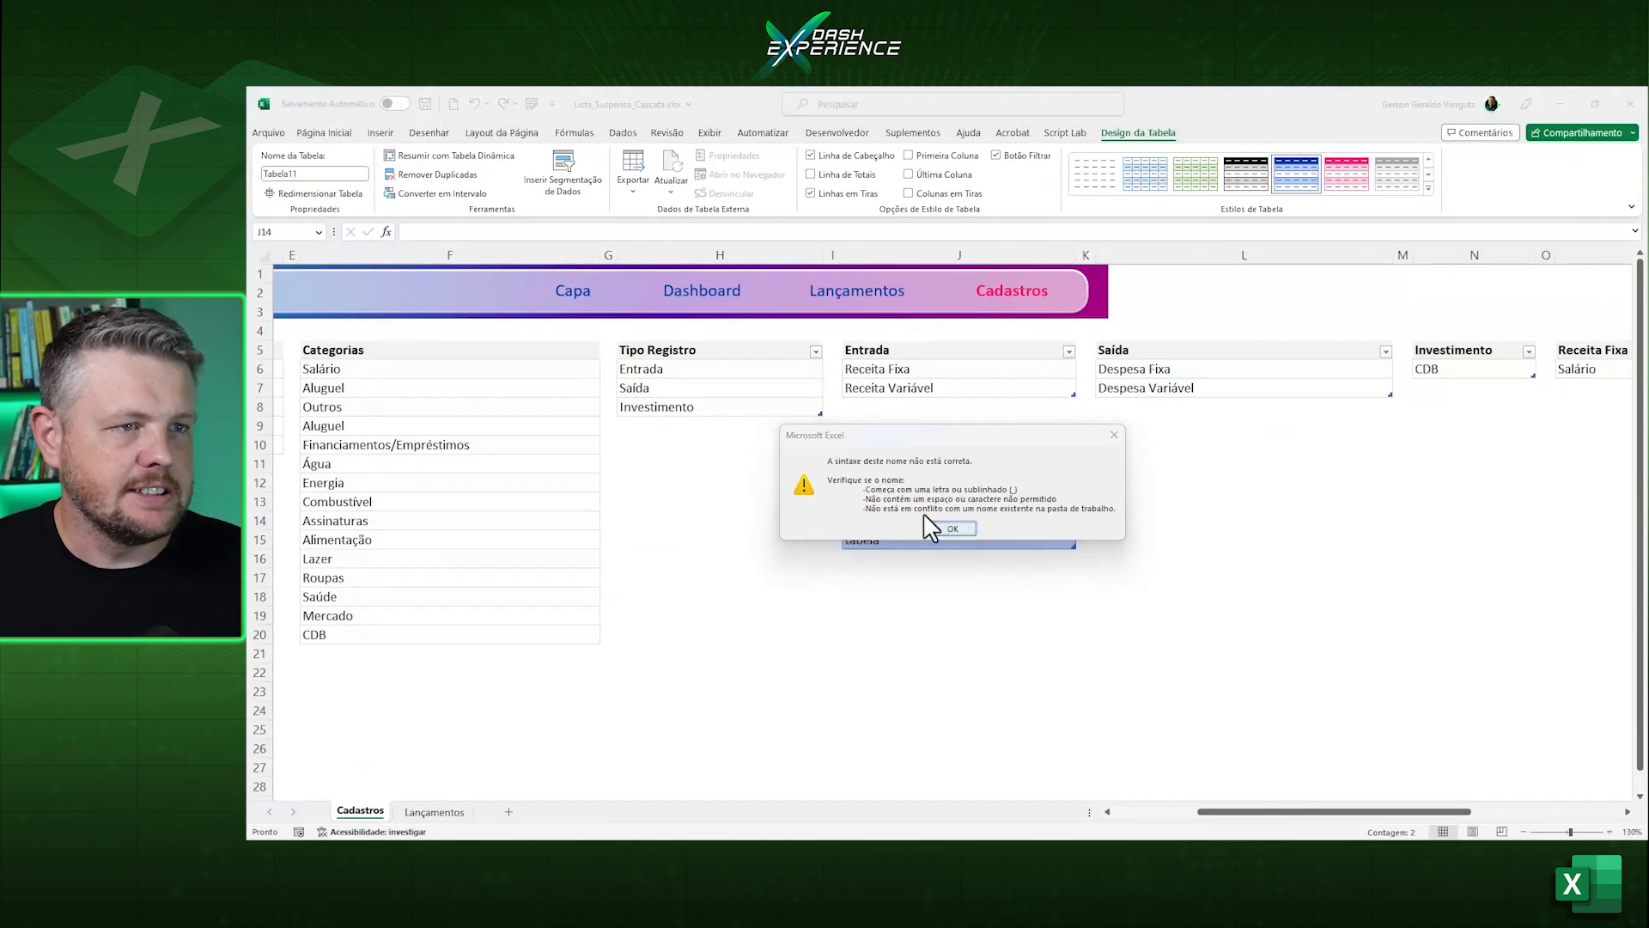
left_click(938, 527)
left_click(316, 173)
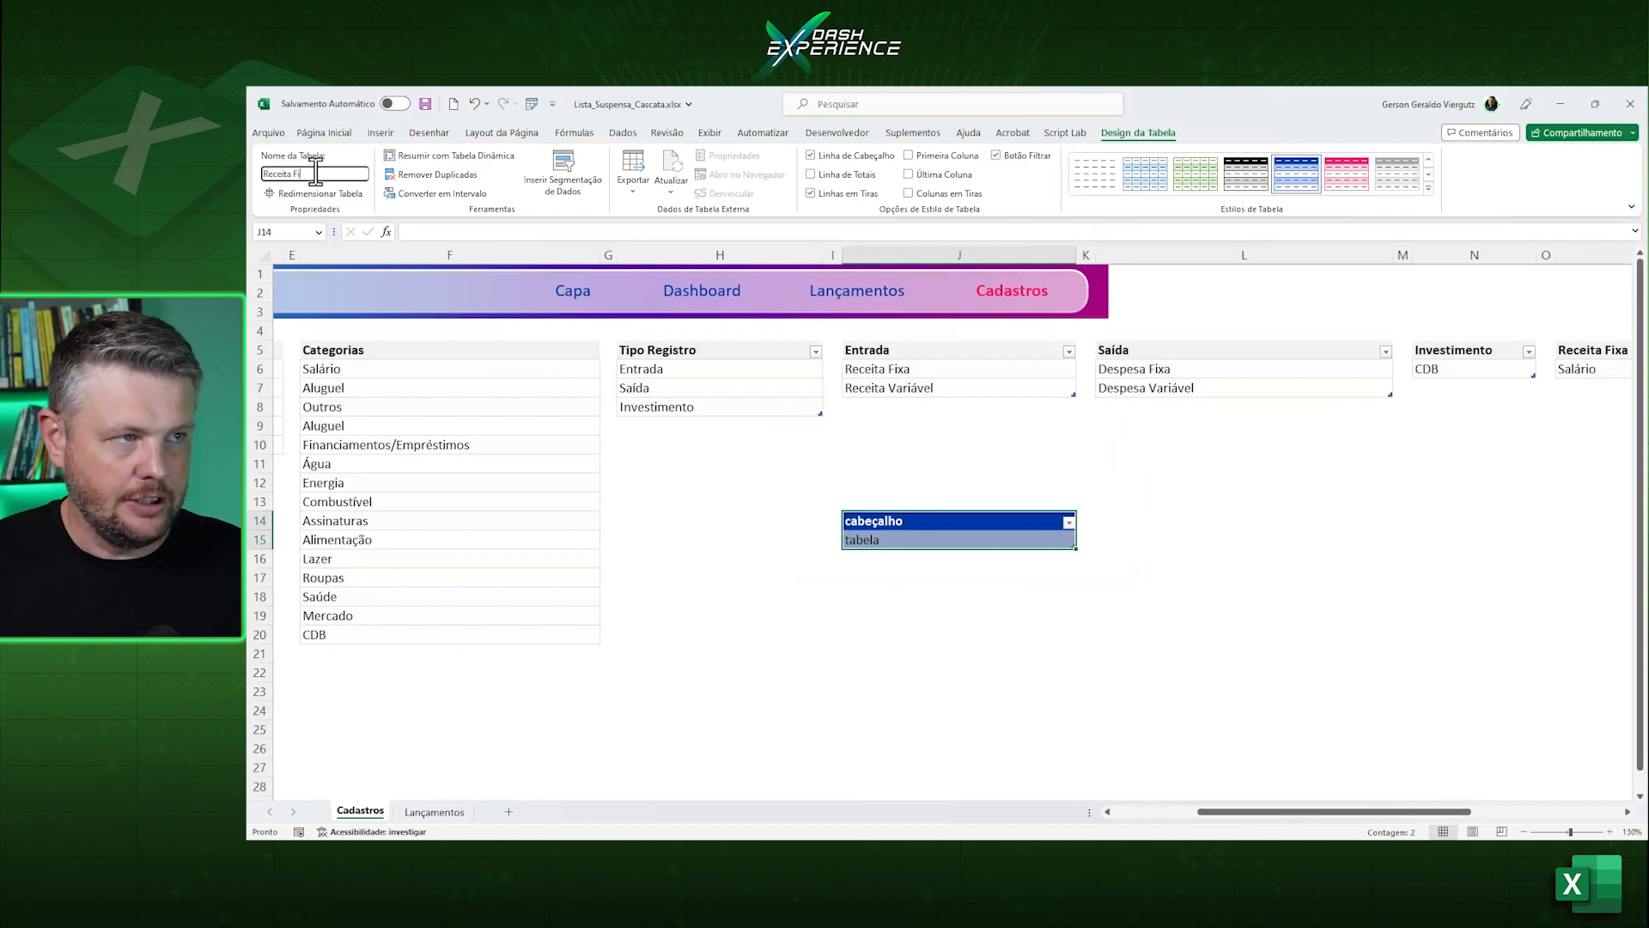
key("Return")
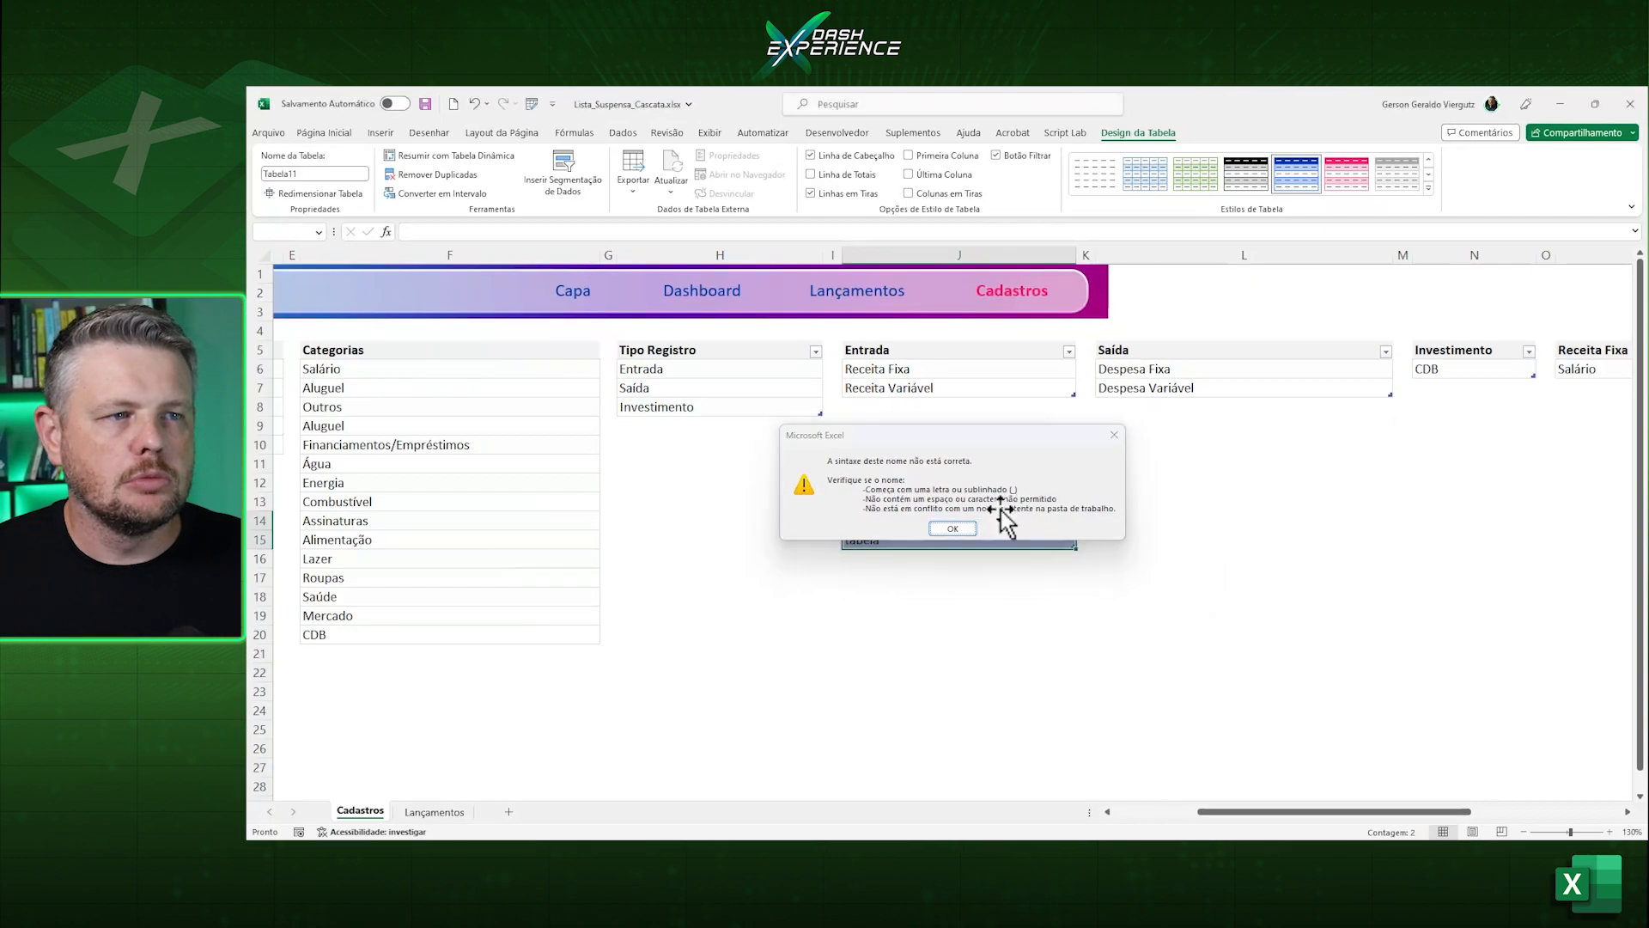
left_click(1005, 575)
Clear all contents and formatting of the sample table in J14:J15.
left_click_drag(957, 519, 965, 538)
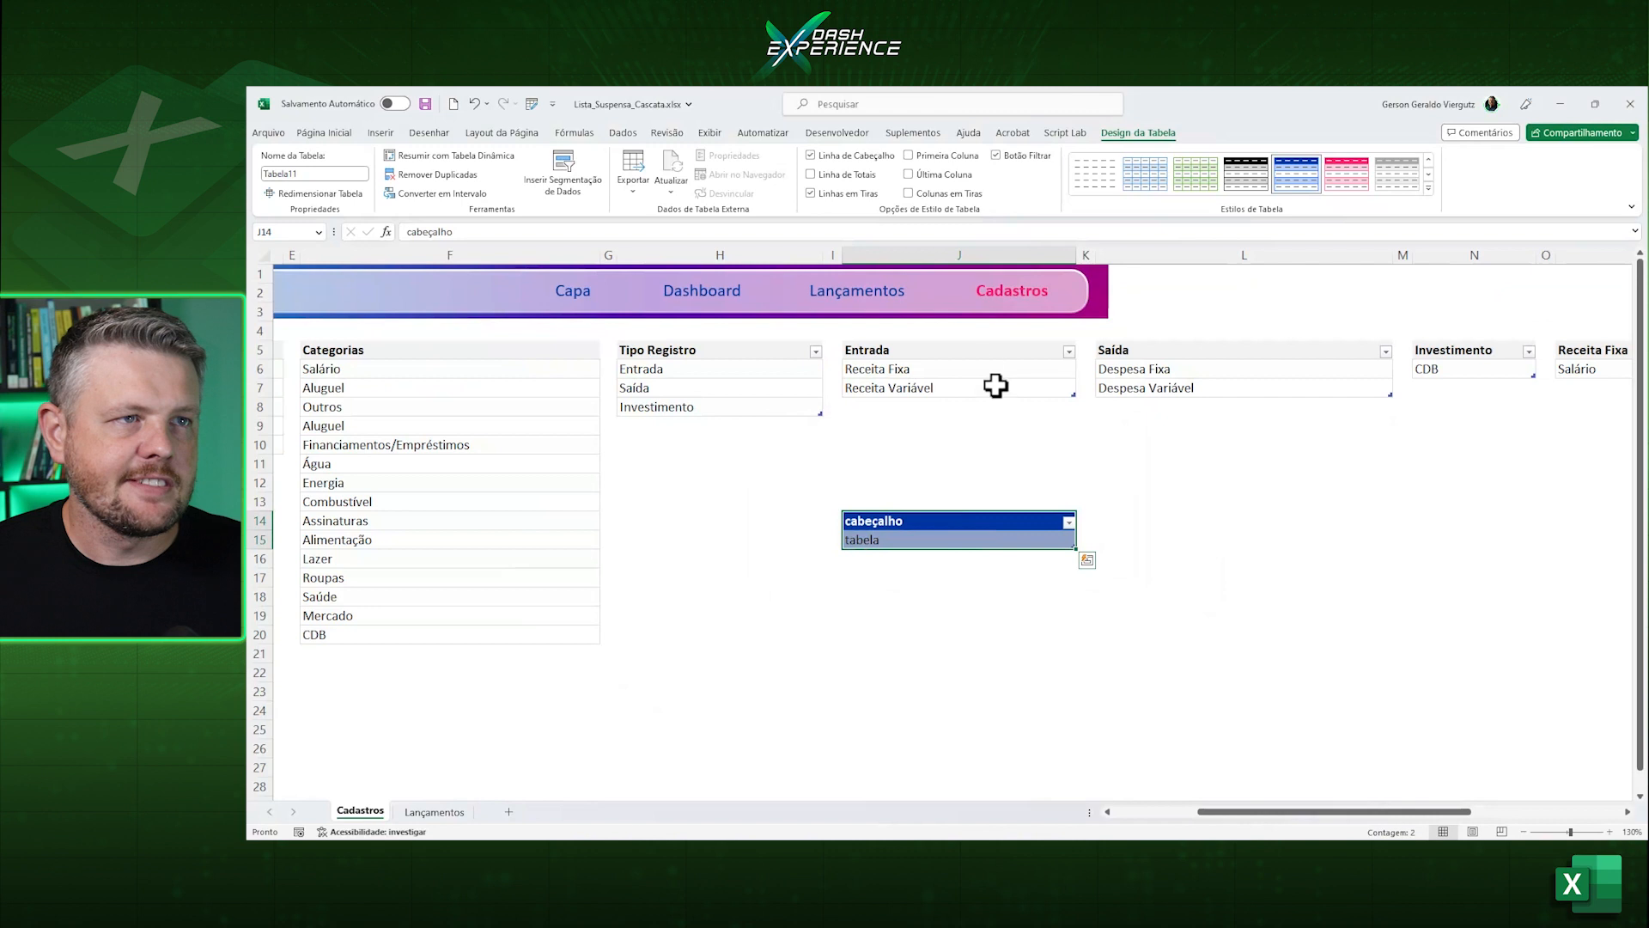
left_click(323, 133)
left_click(1274, 194)
left_click(1280, 208)
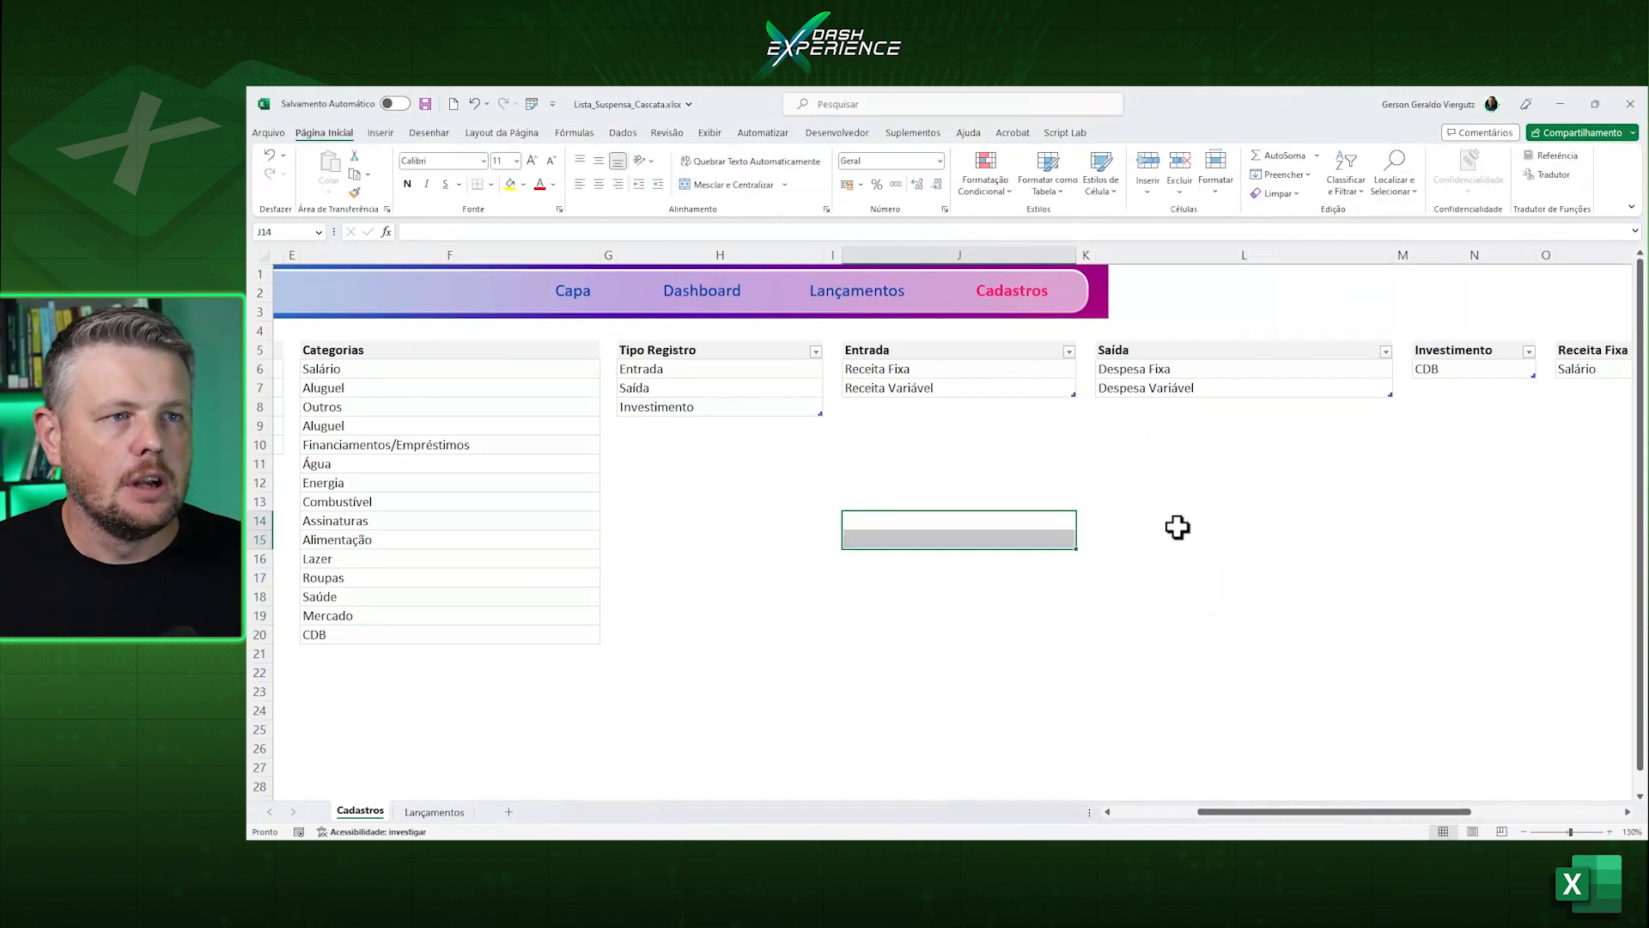
left_click(1087, 540)
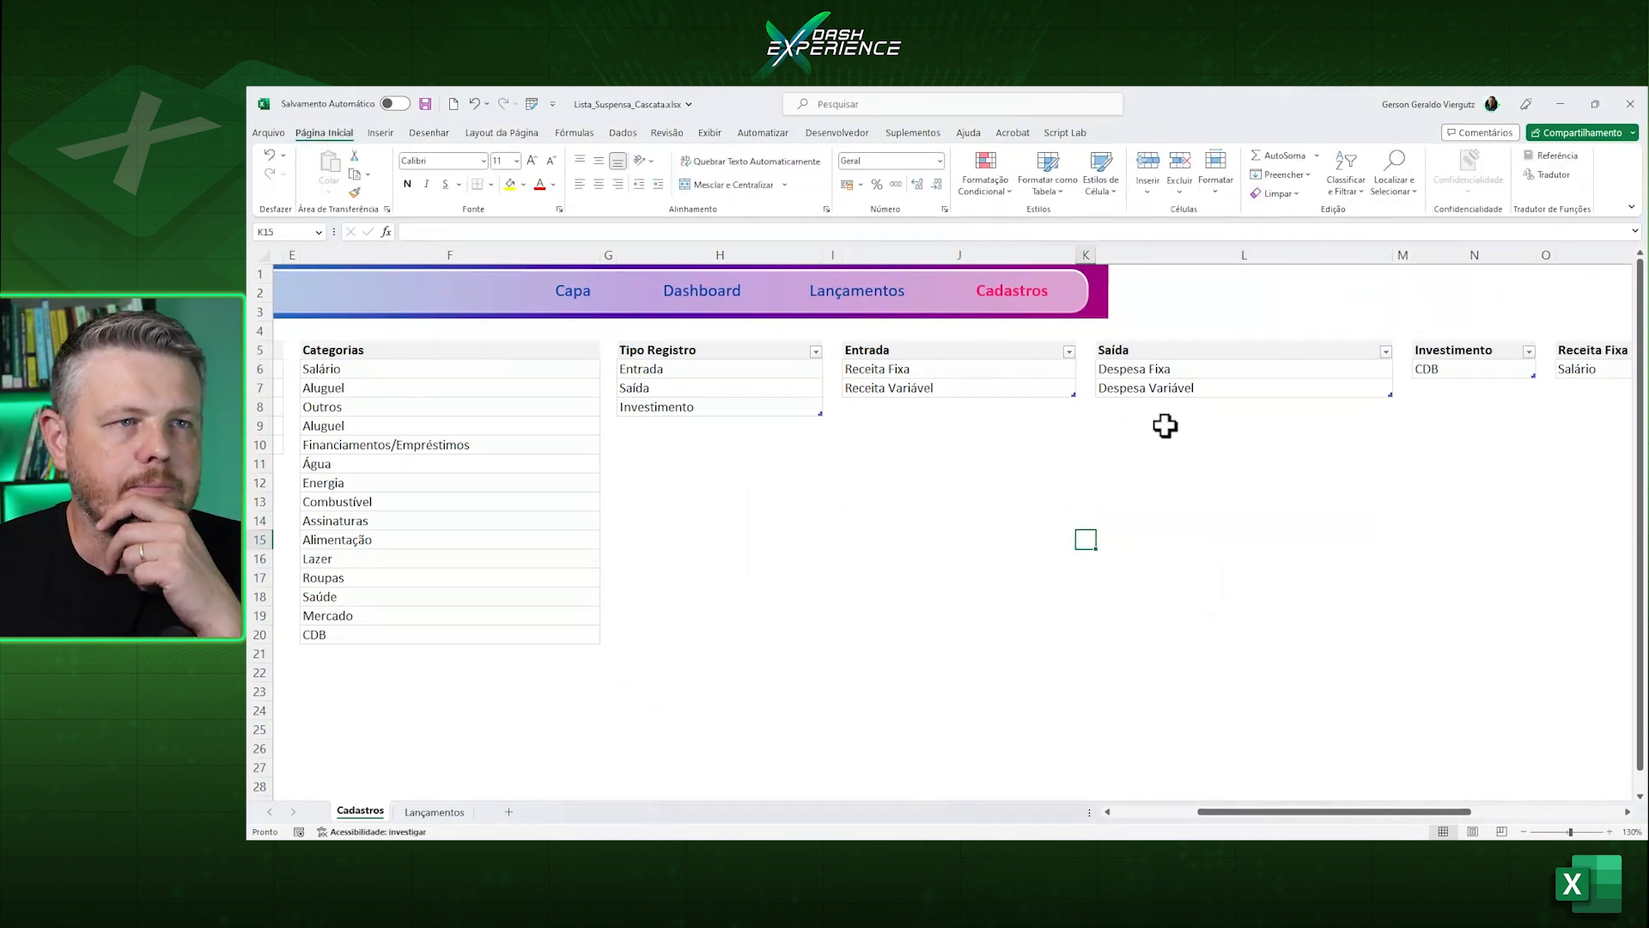
Enter the test formula =INDIRETO(J6) in cell J11 and inspect its result.
left_click(1142, 371)
left_click(1155, 449)
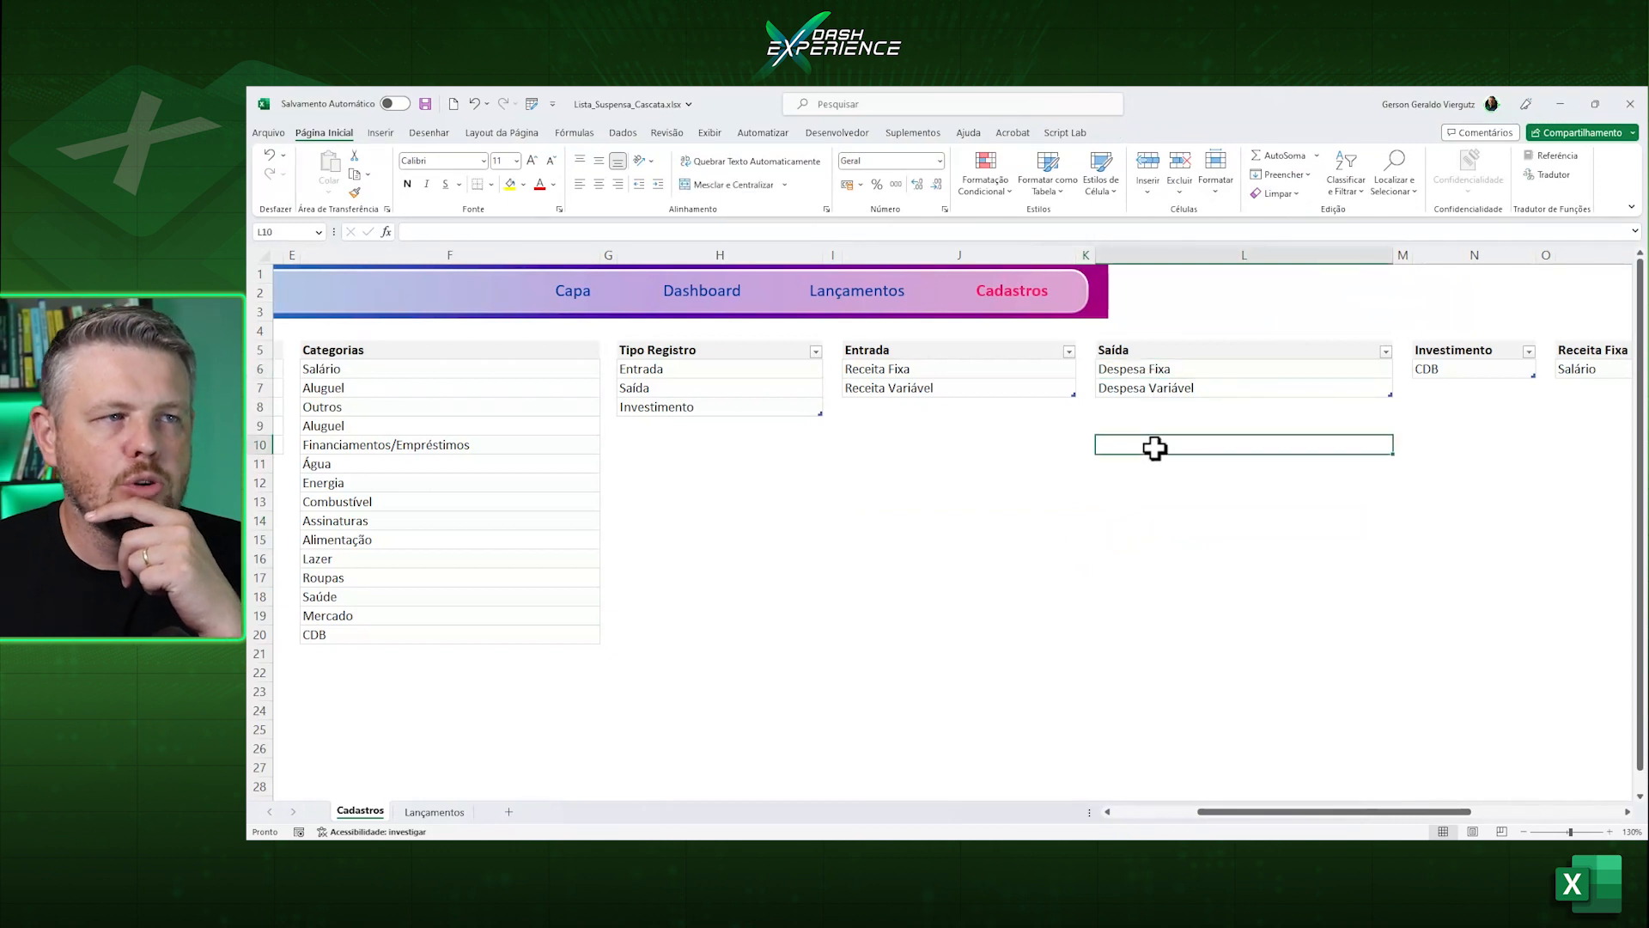
left_click(976, 464)
type("=indi")
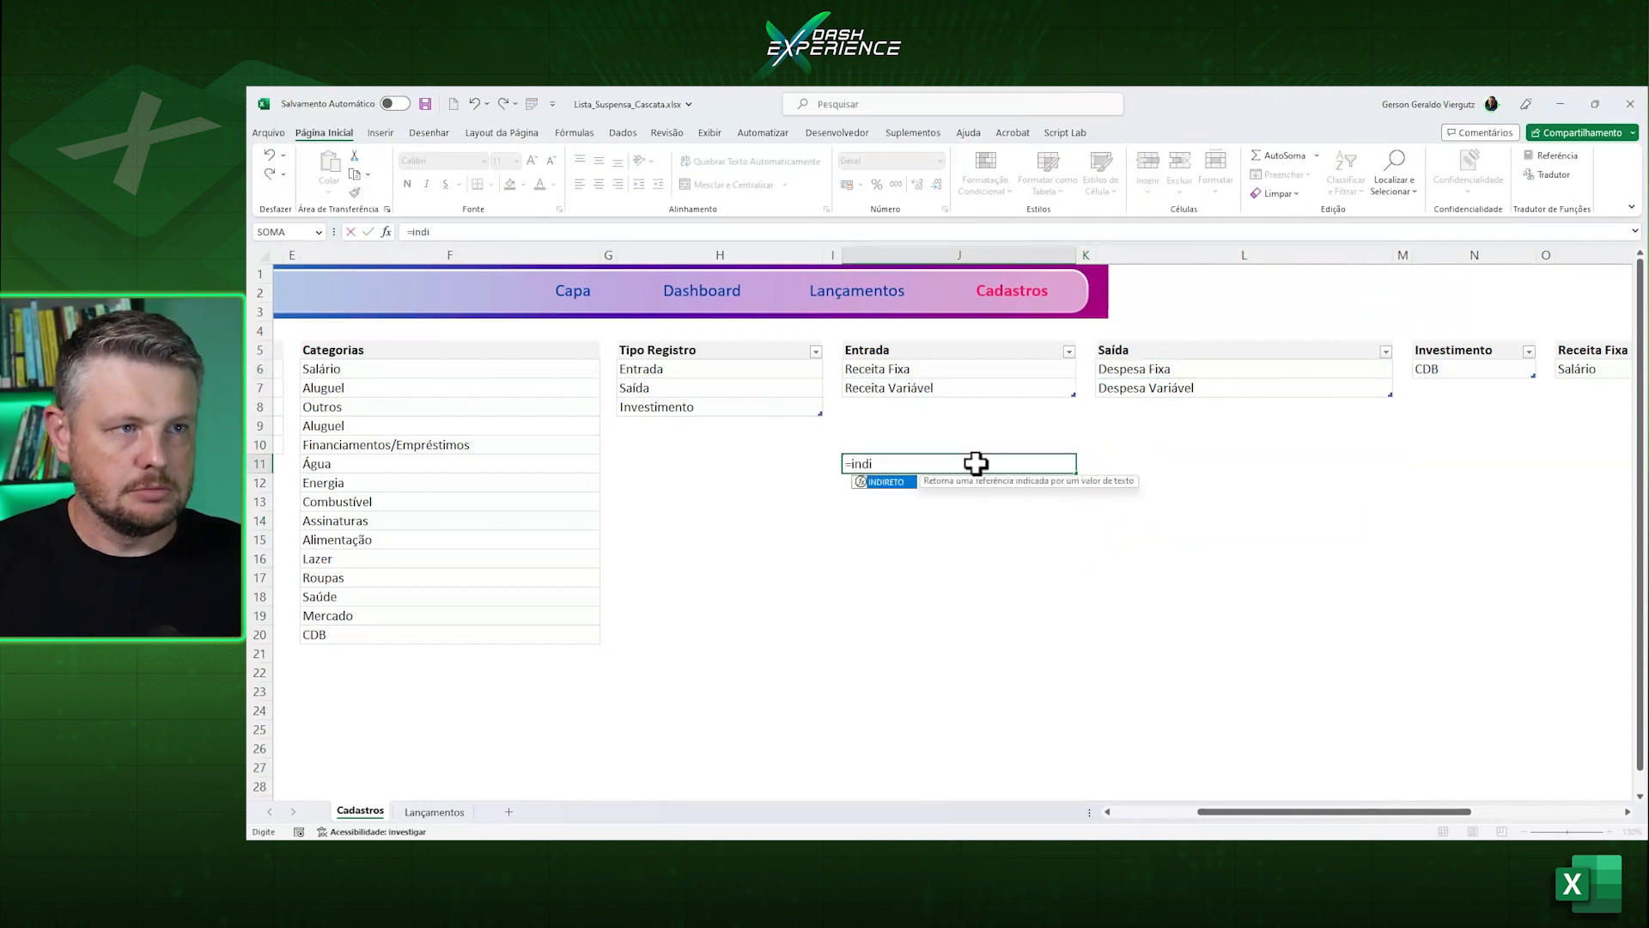
key("Tab")
left_click(909, 370)
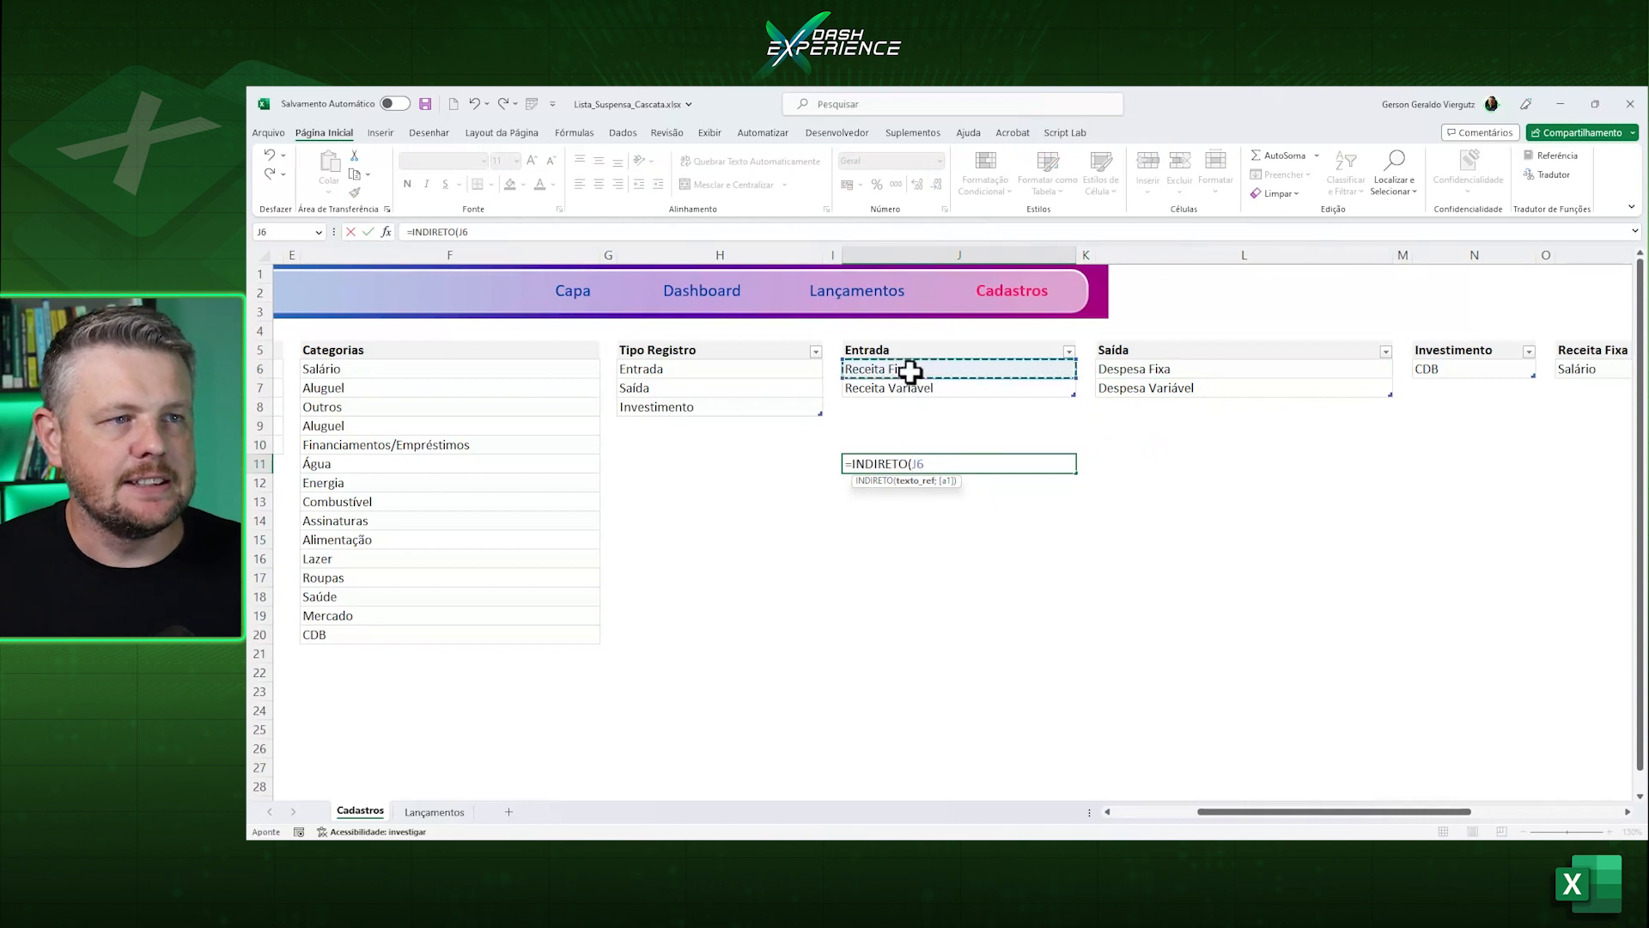
type(")")
key("Return")
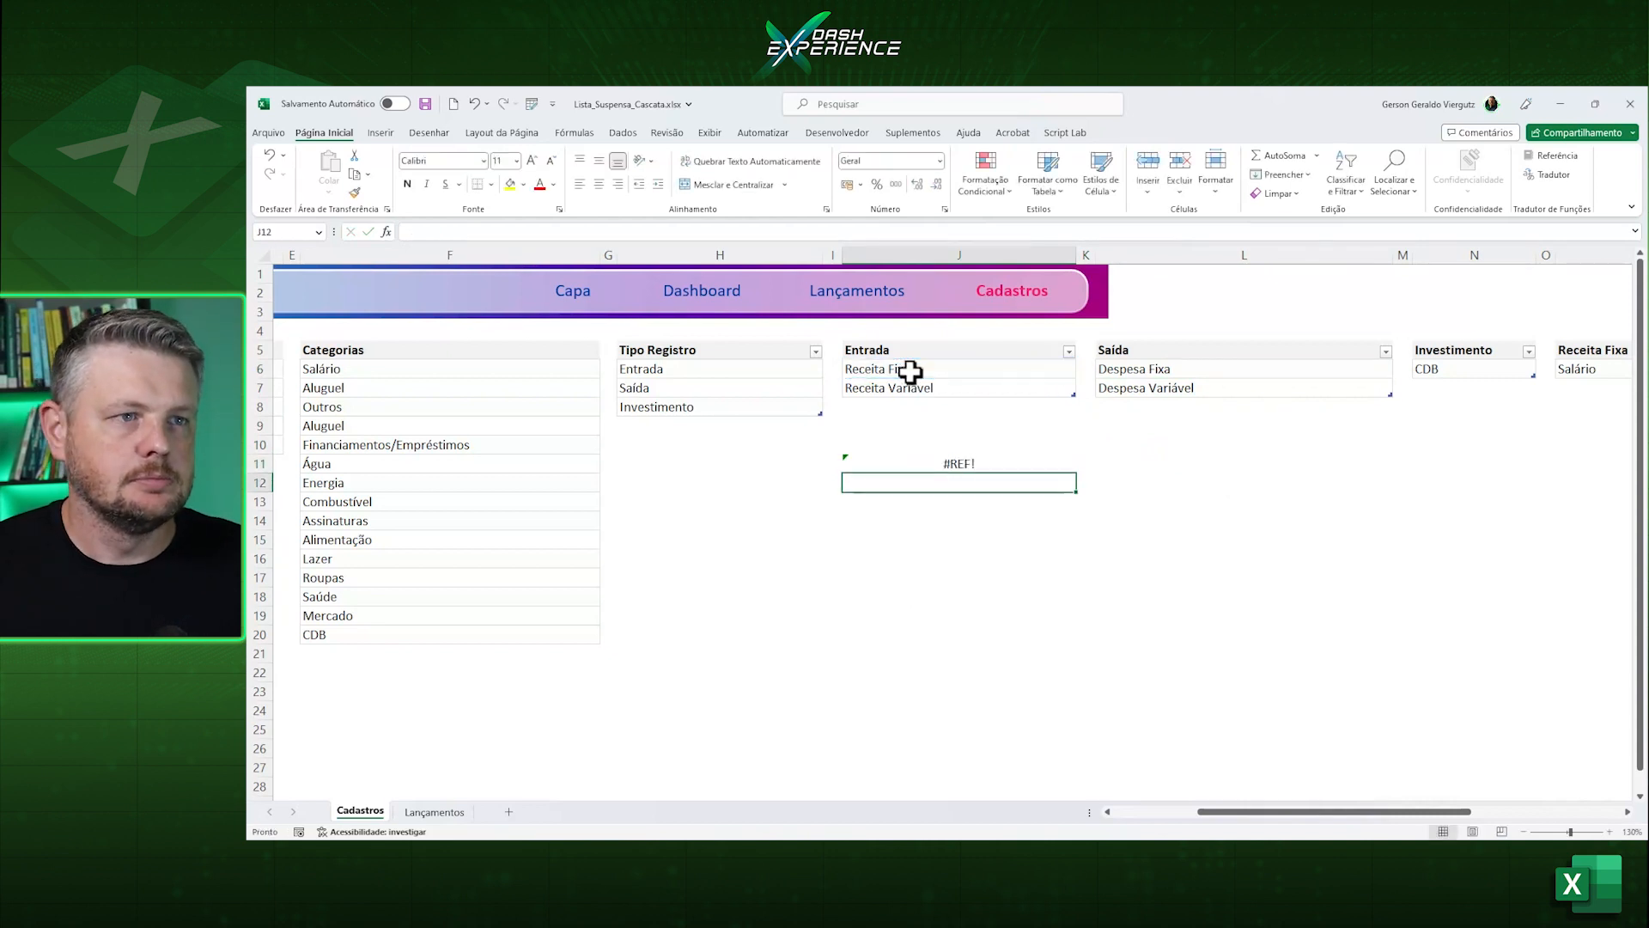
left_click(950, 462)
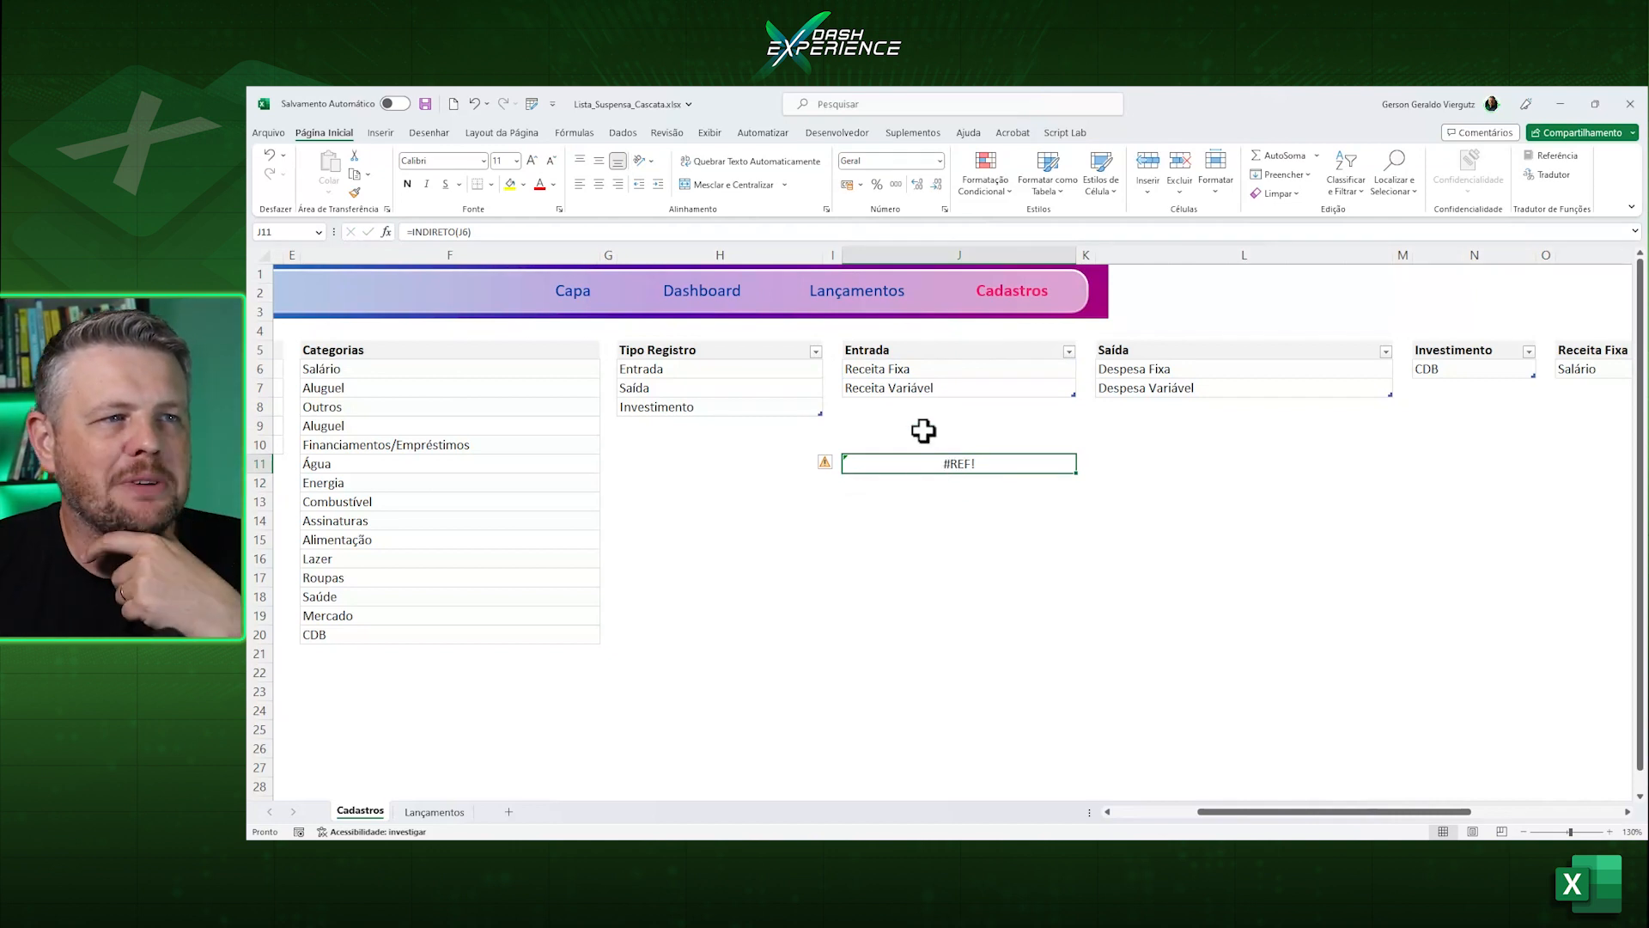
Remove the space from Receita Fixa in J6 so it reads ReceitaFixa, and check the formula in J11.
left_click(900, 369)
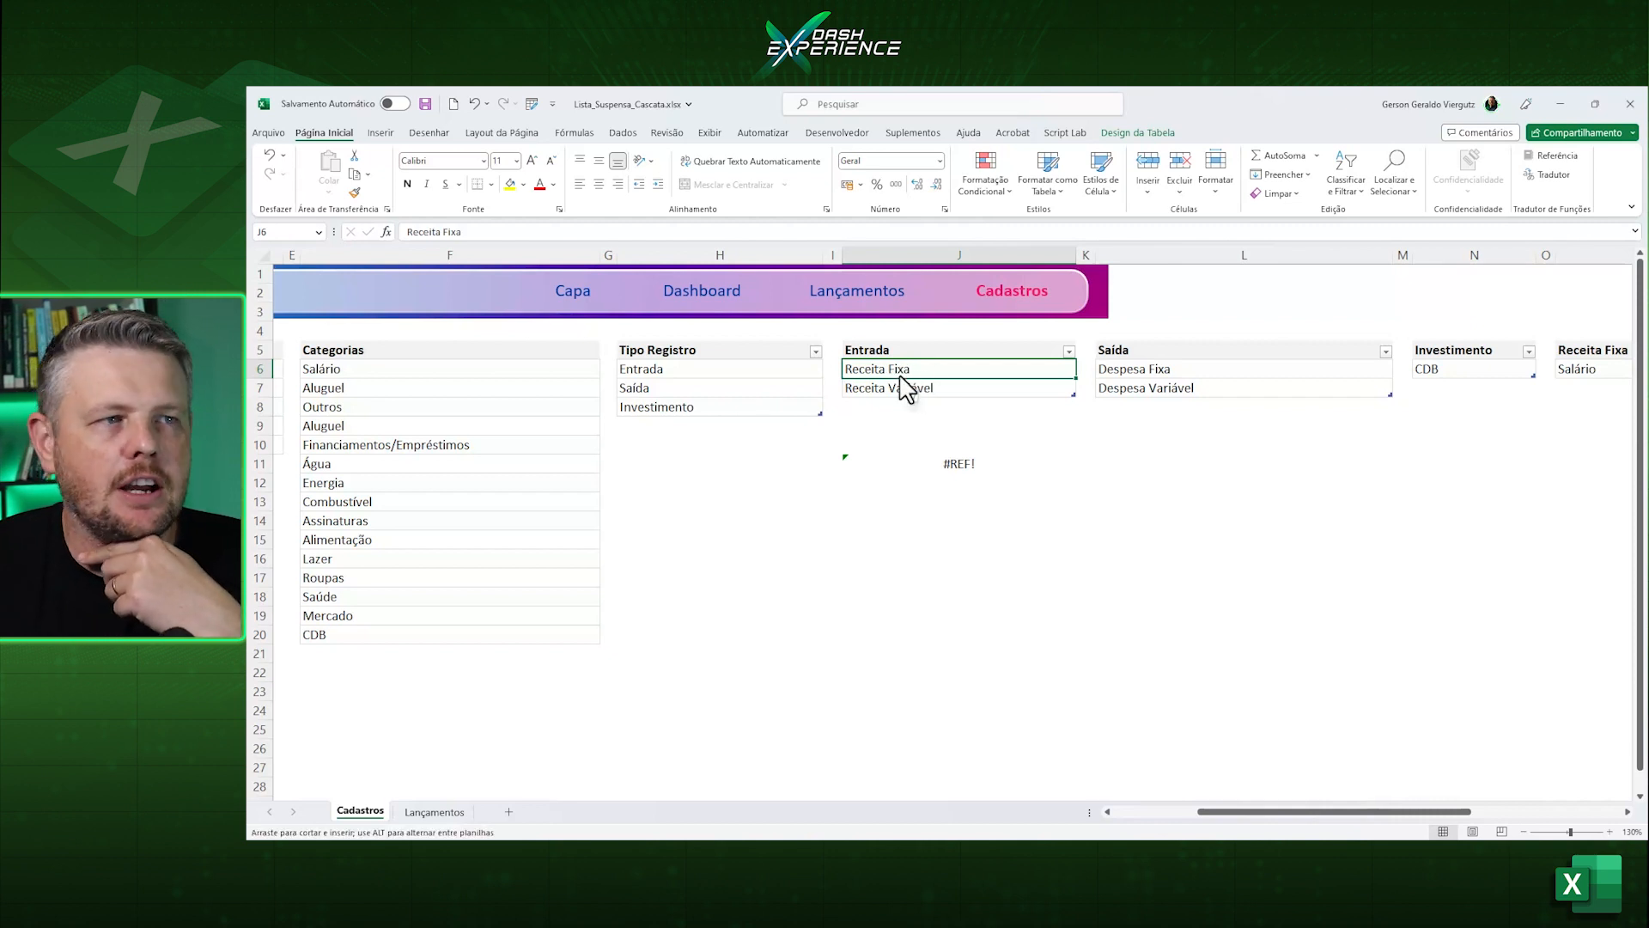
key("Down")
key("Up")
key("F2")
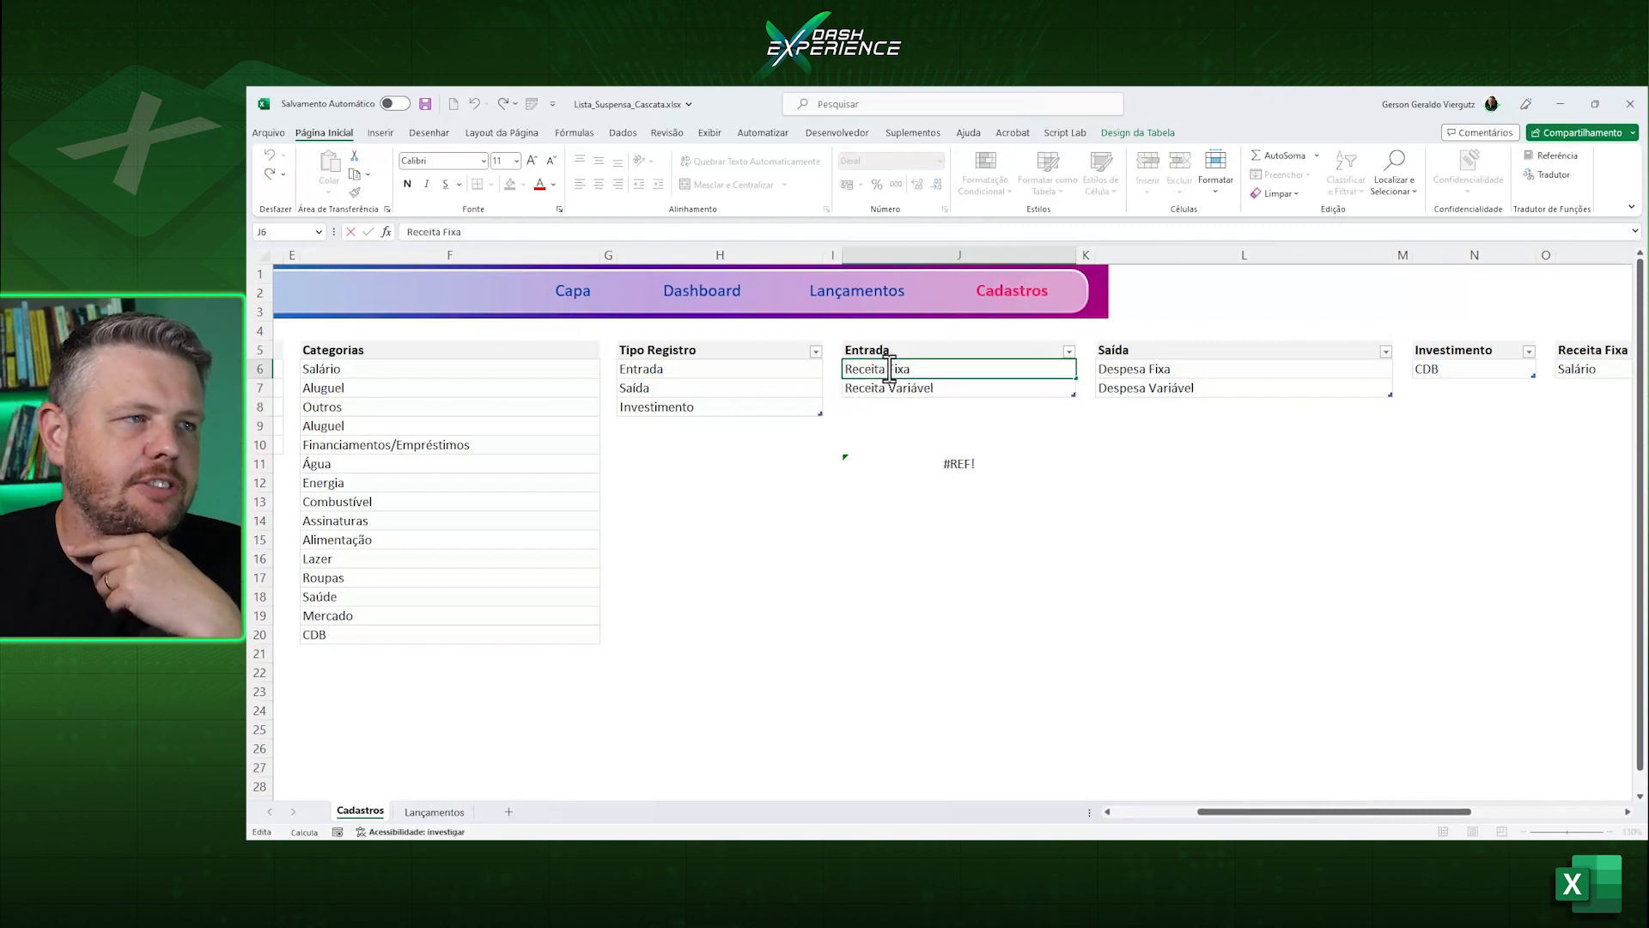
key("Return")
left_click(872, 463)
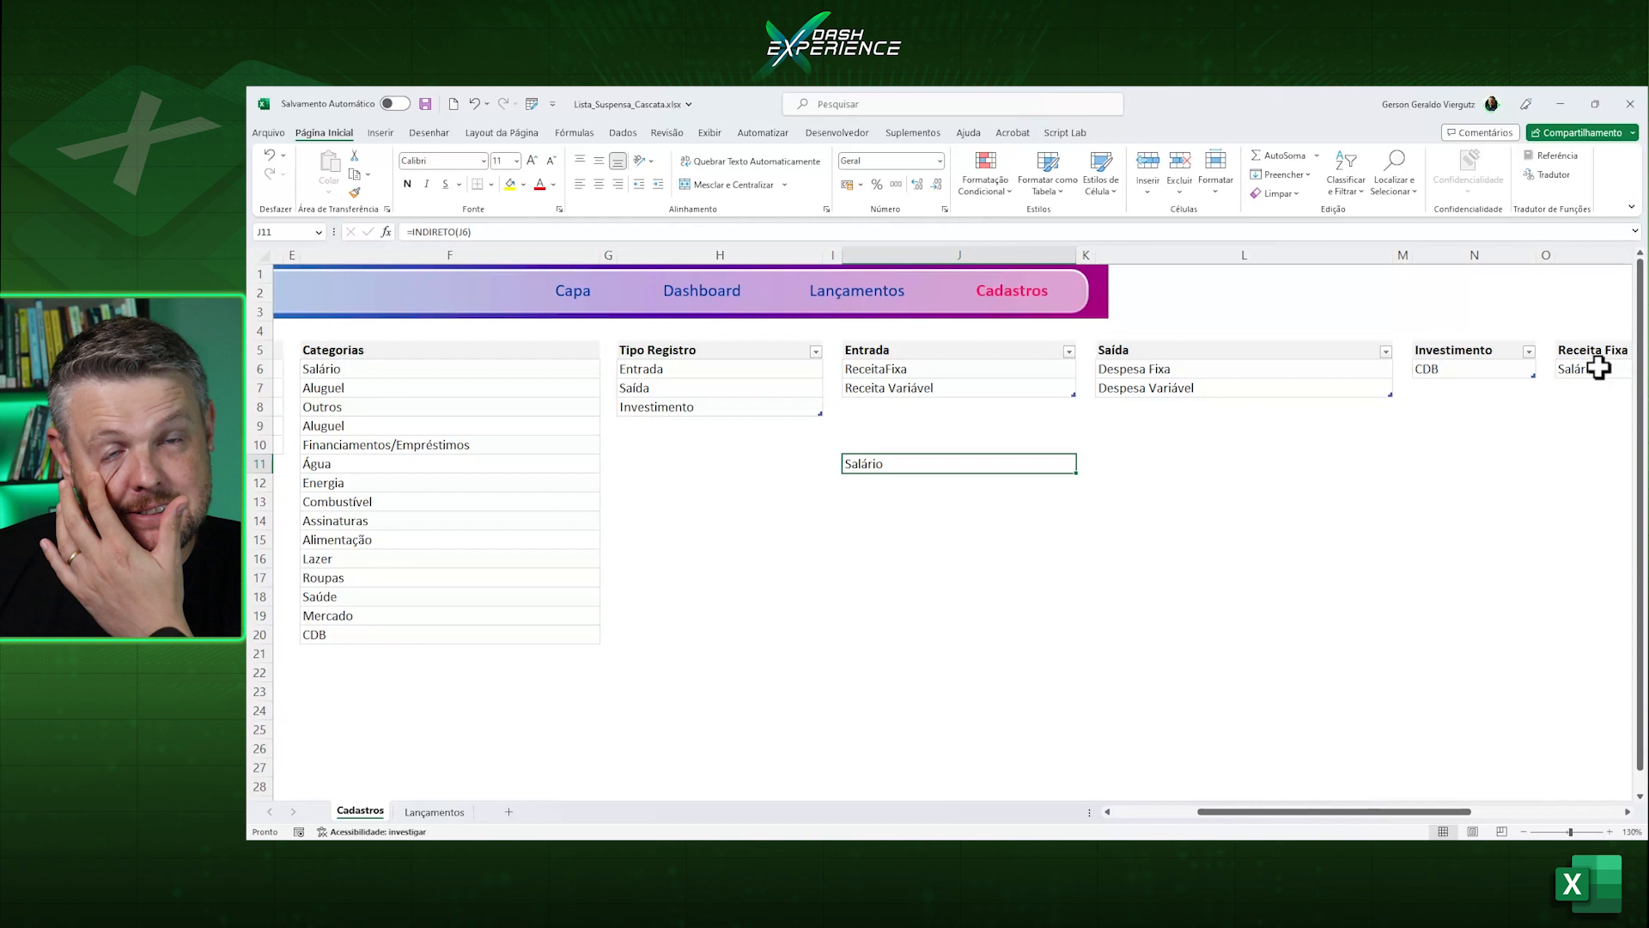
Restore the space in J6 so it reads Receita Fixa, and recheck the INDIRETO formula in J11.
left_click(932, 369)
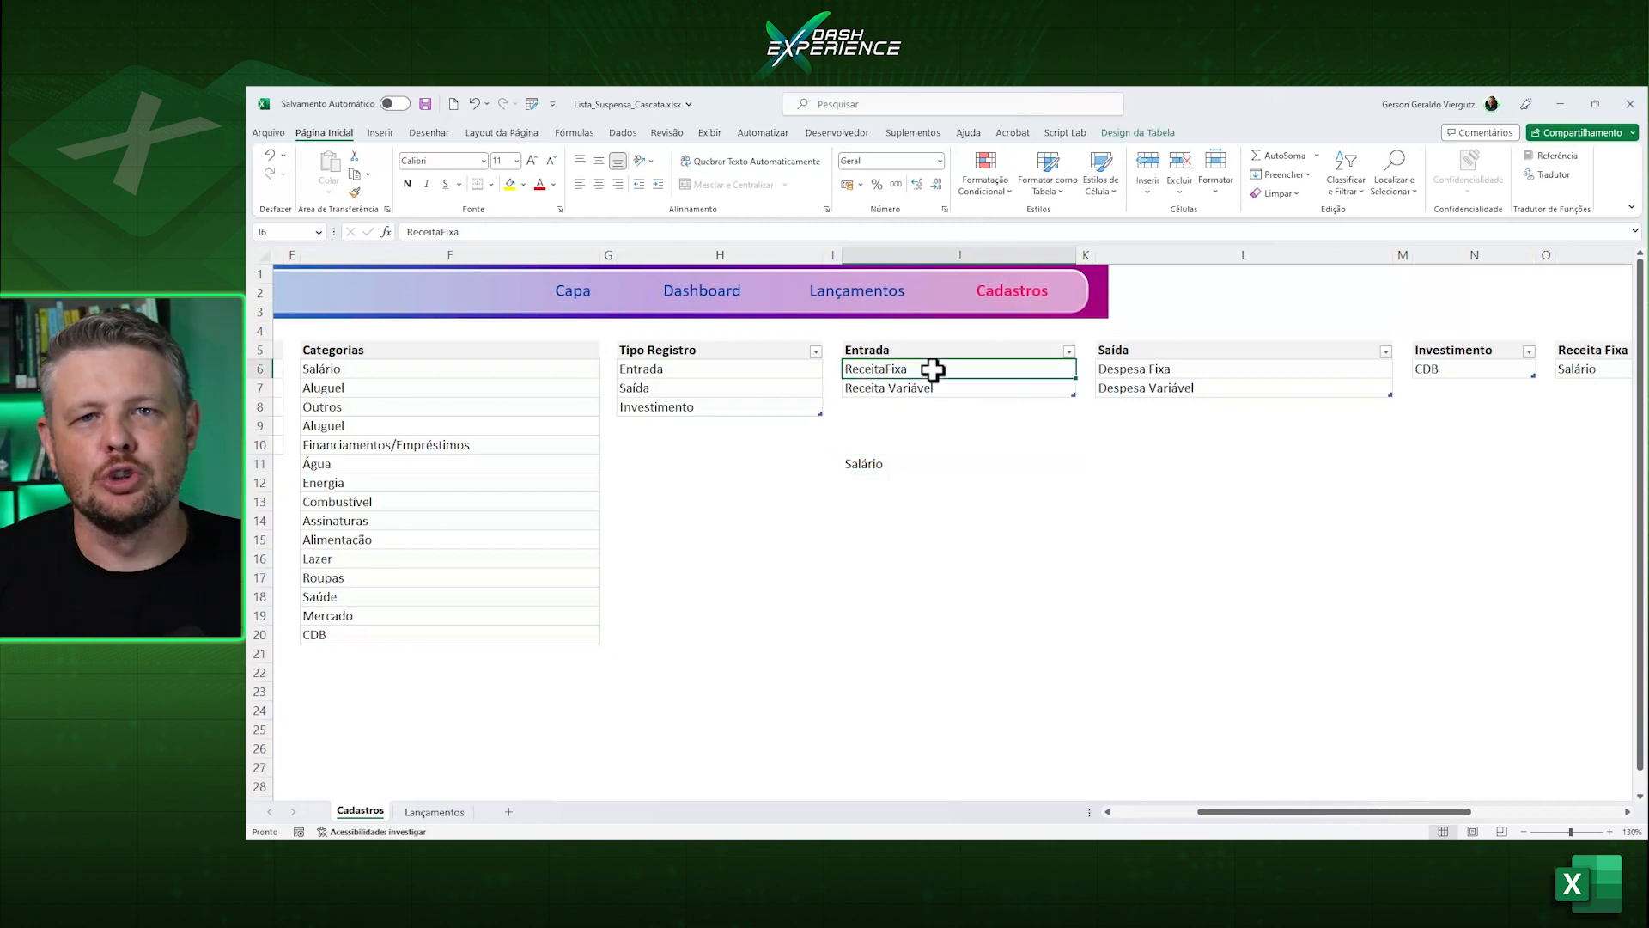
double_click(885, 369)
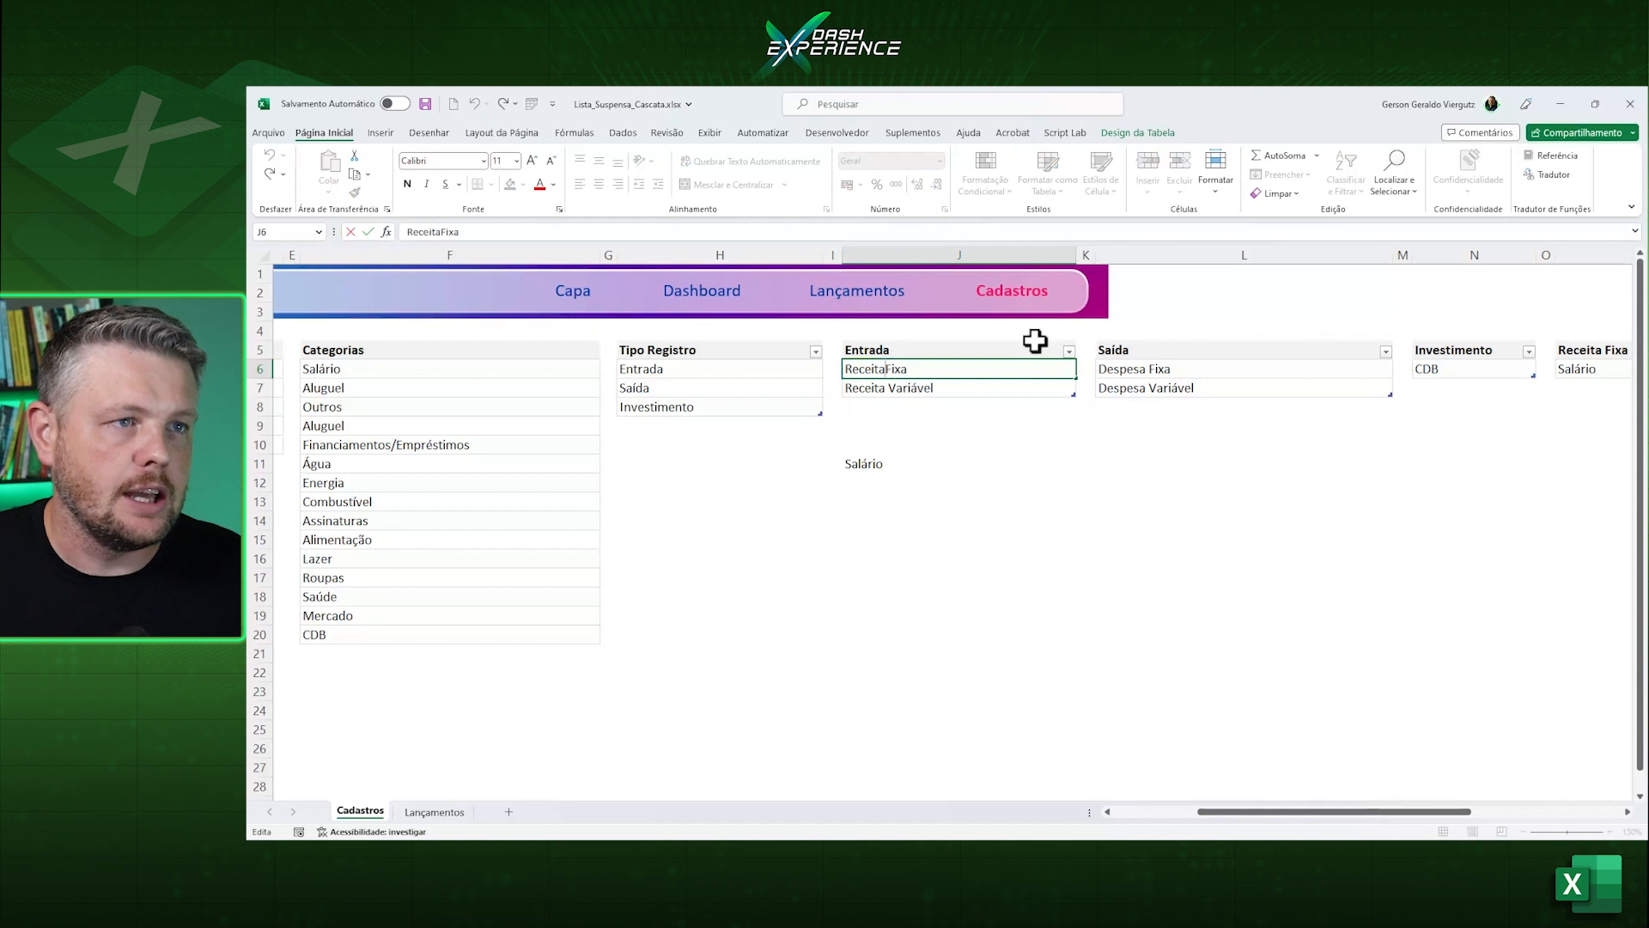
key("Return")
key("Down")
key("Down")
key("Down")
key("Down")
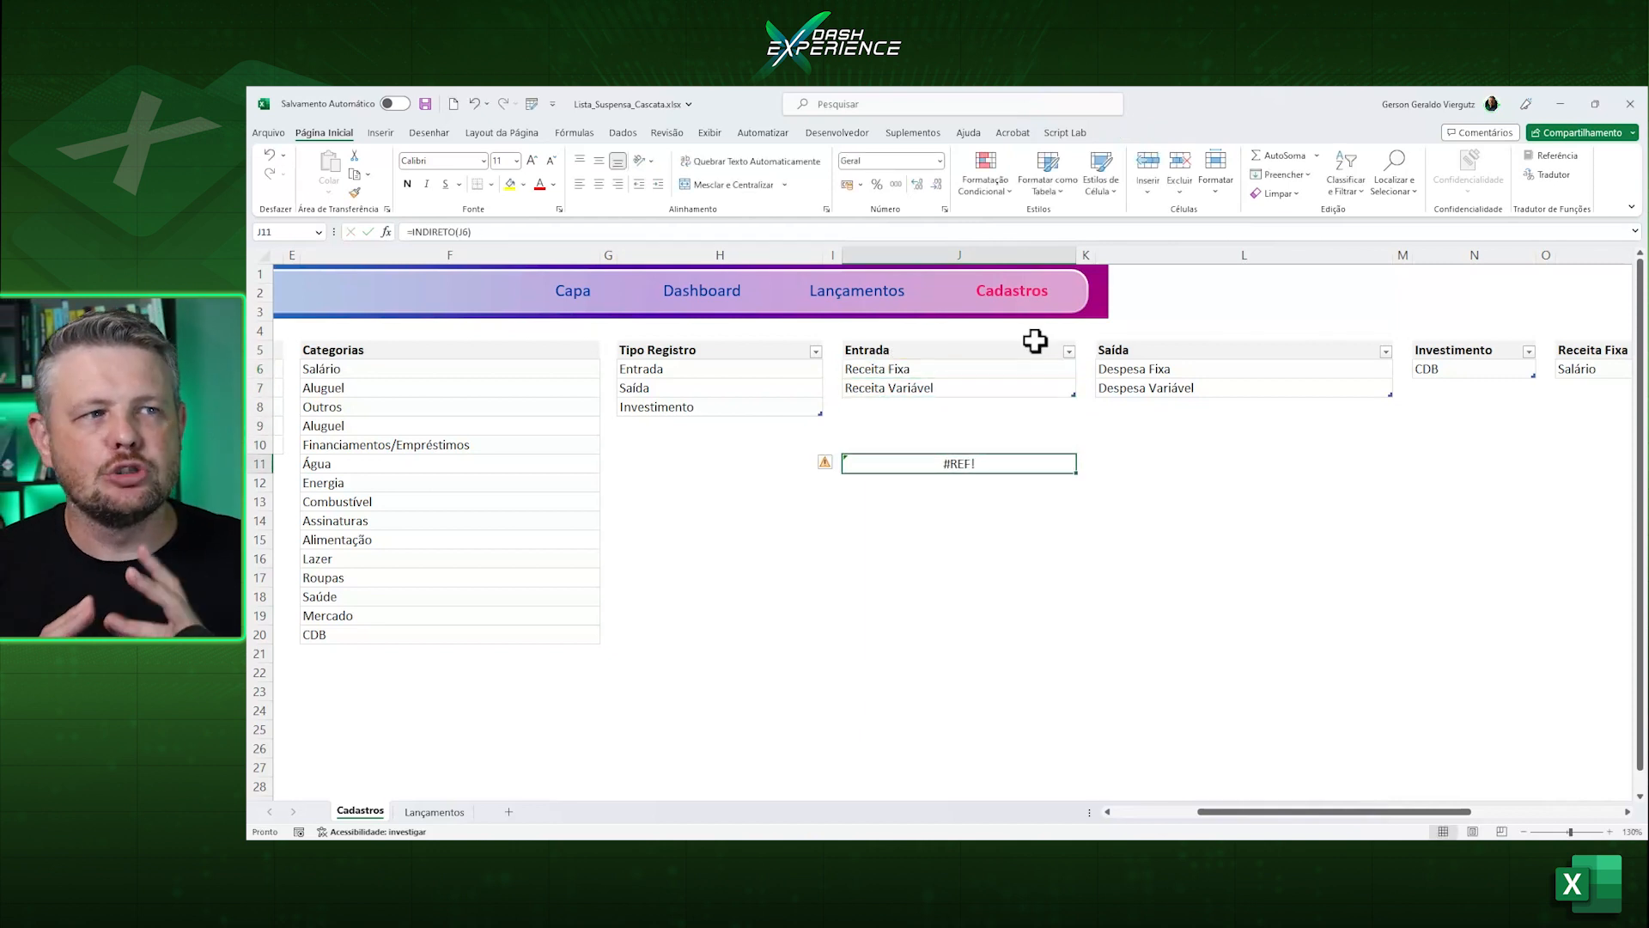
key("Delete")
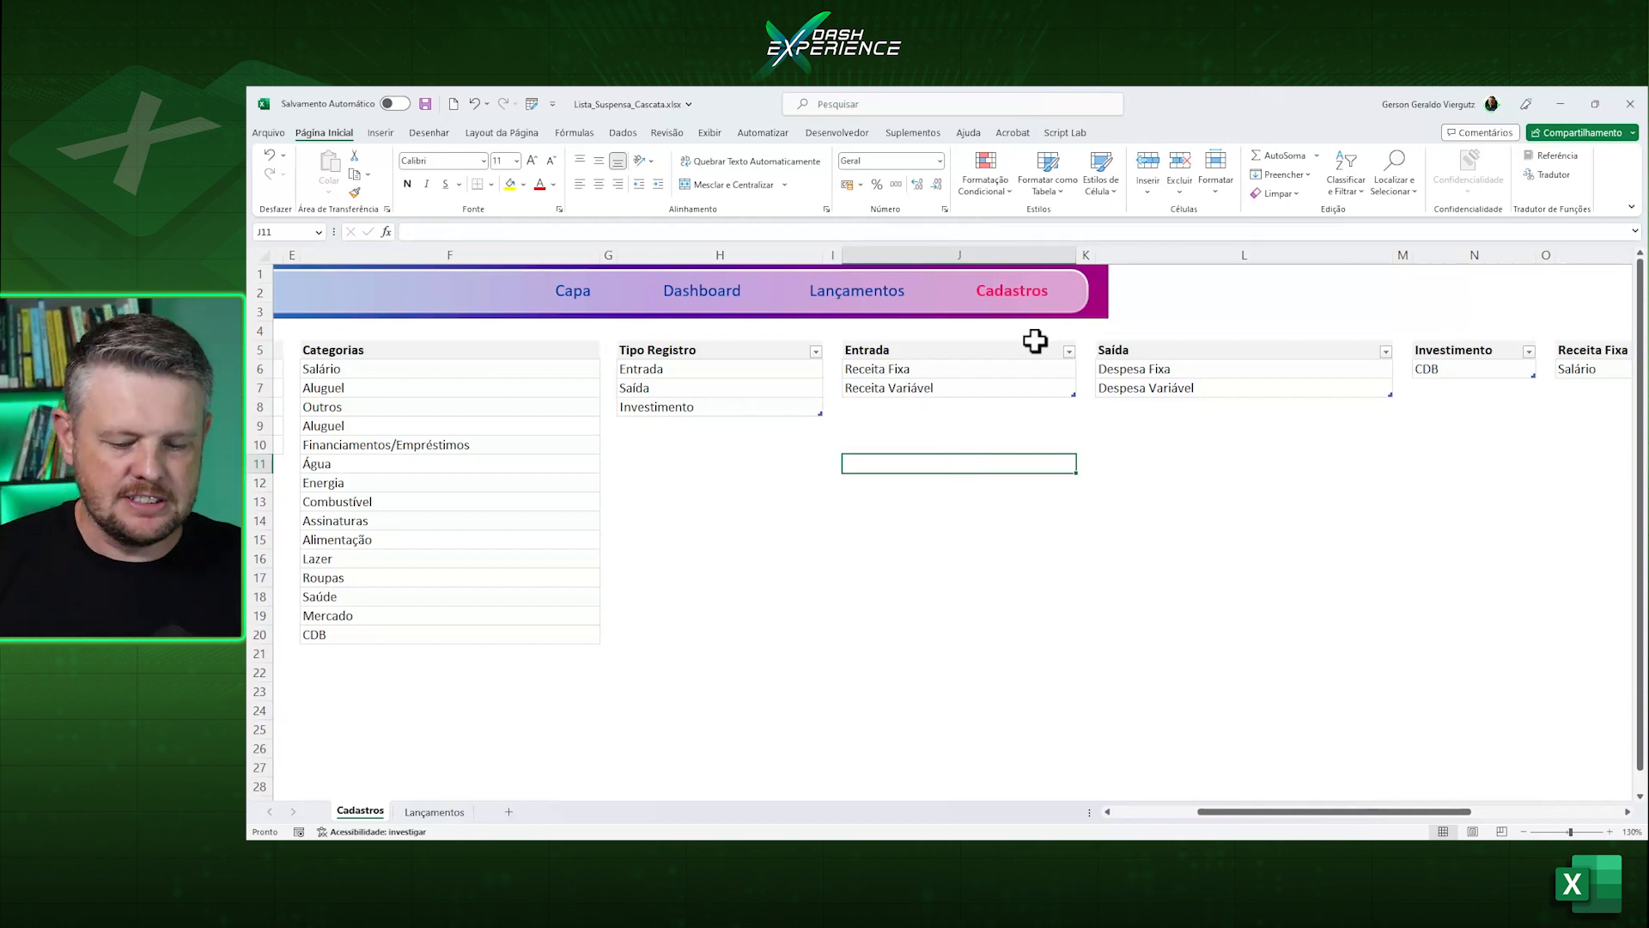
type("=su")
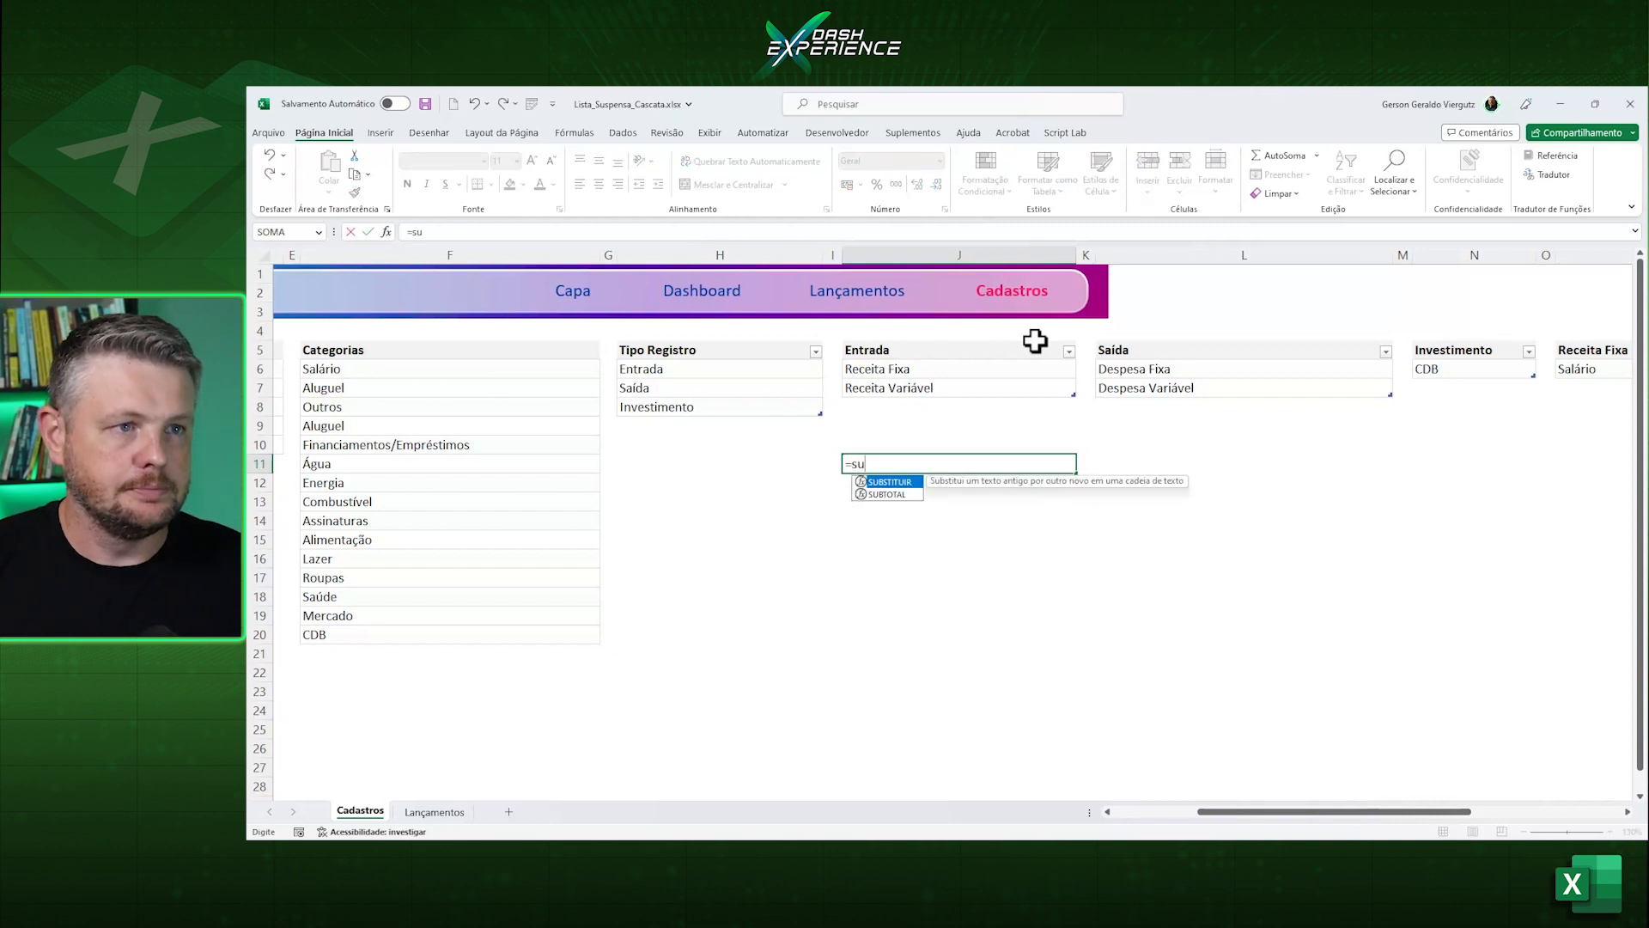
key("Tab")
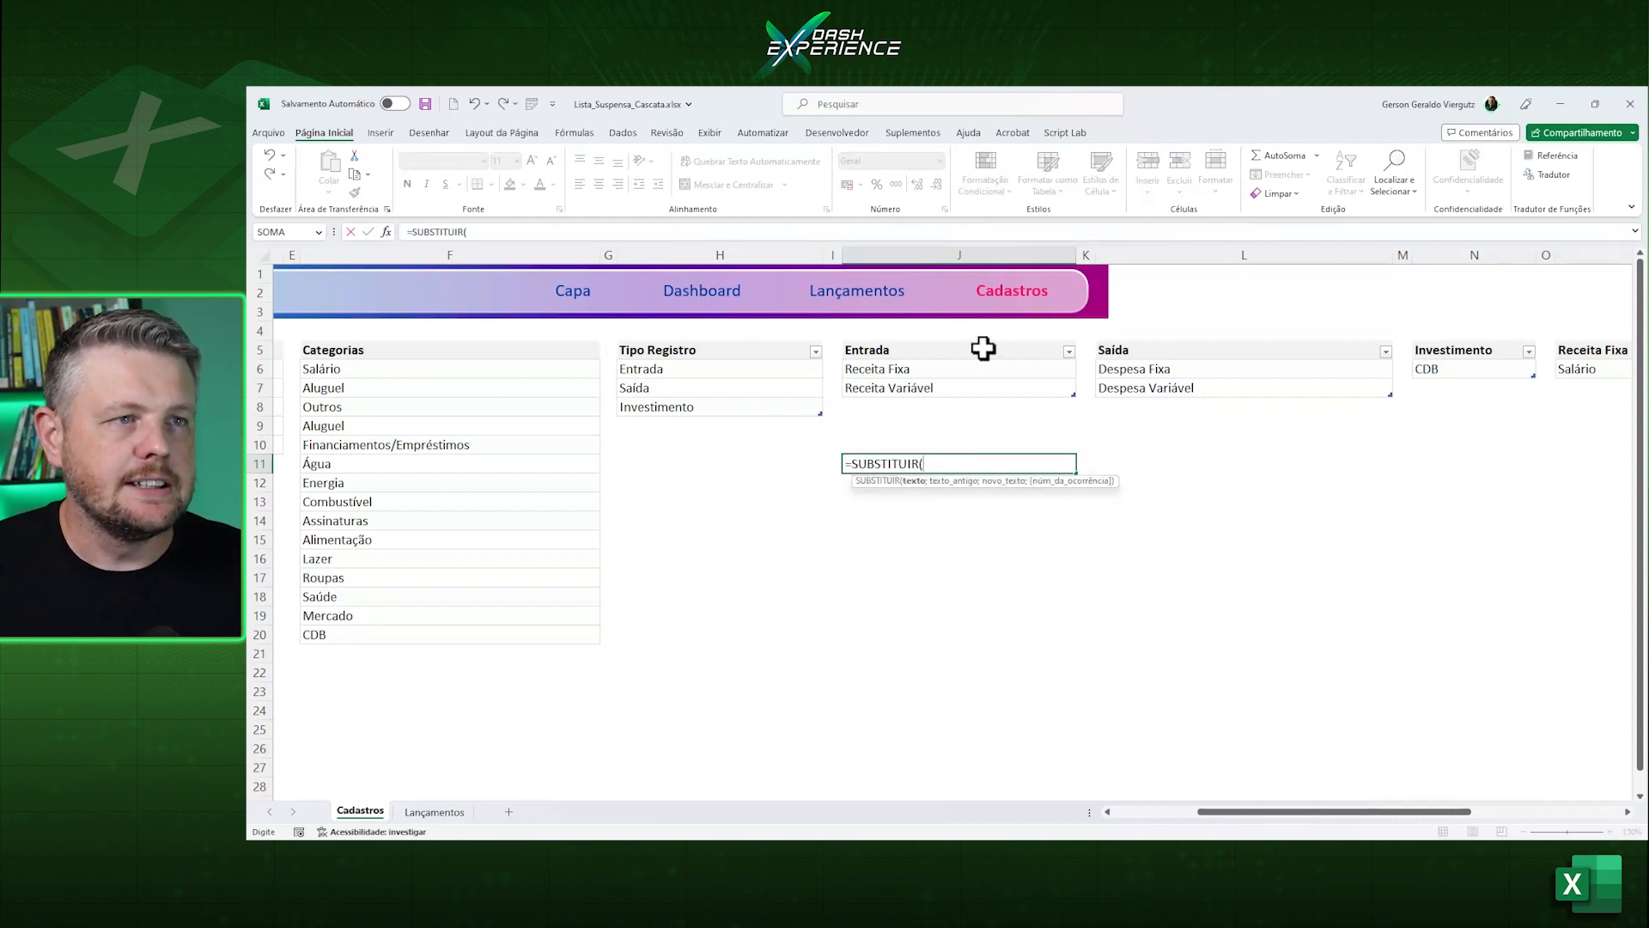
left_click(935, 367)
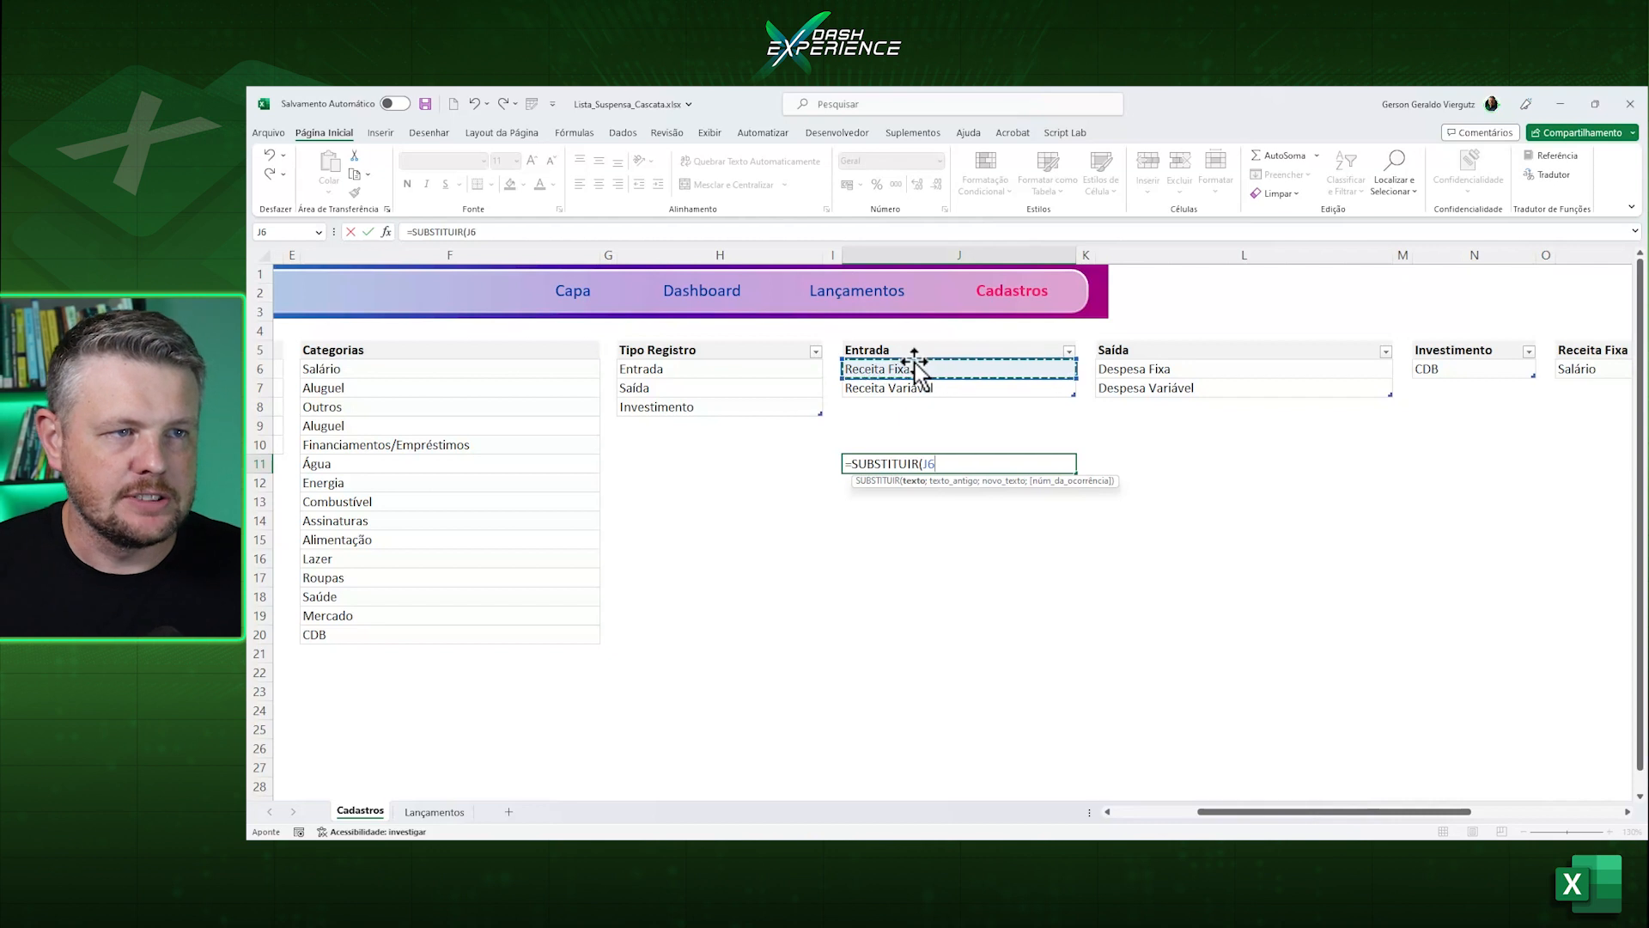
type(";")
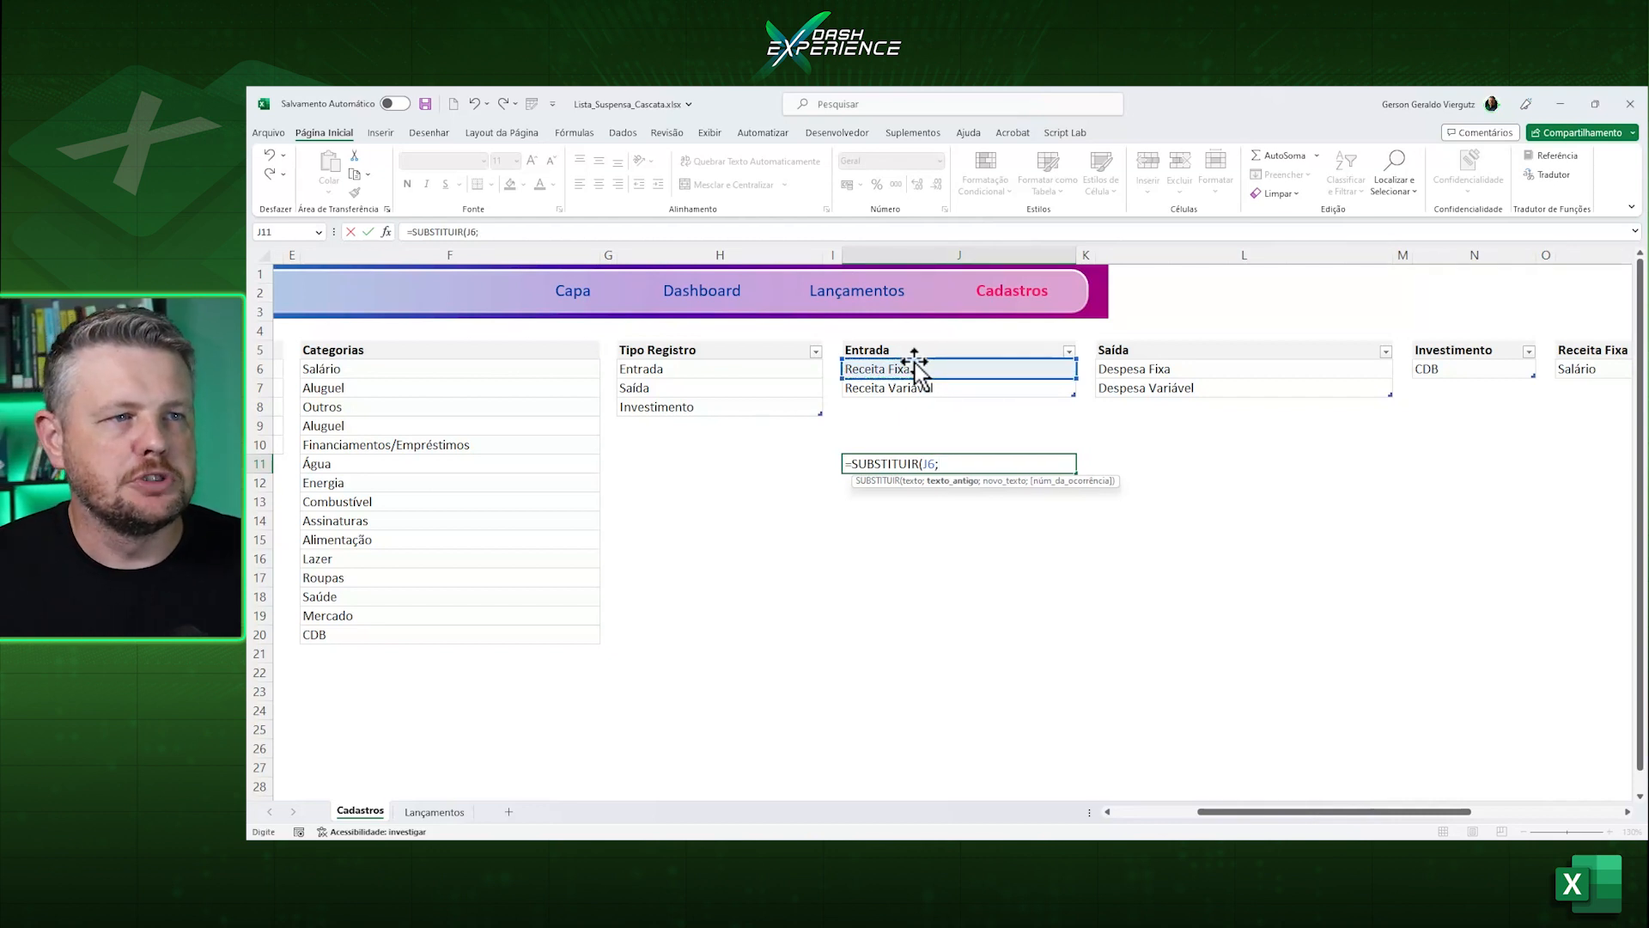
key("Escape")
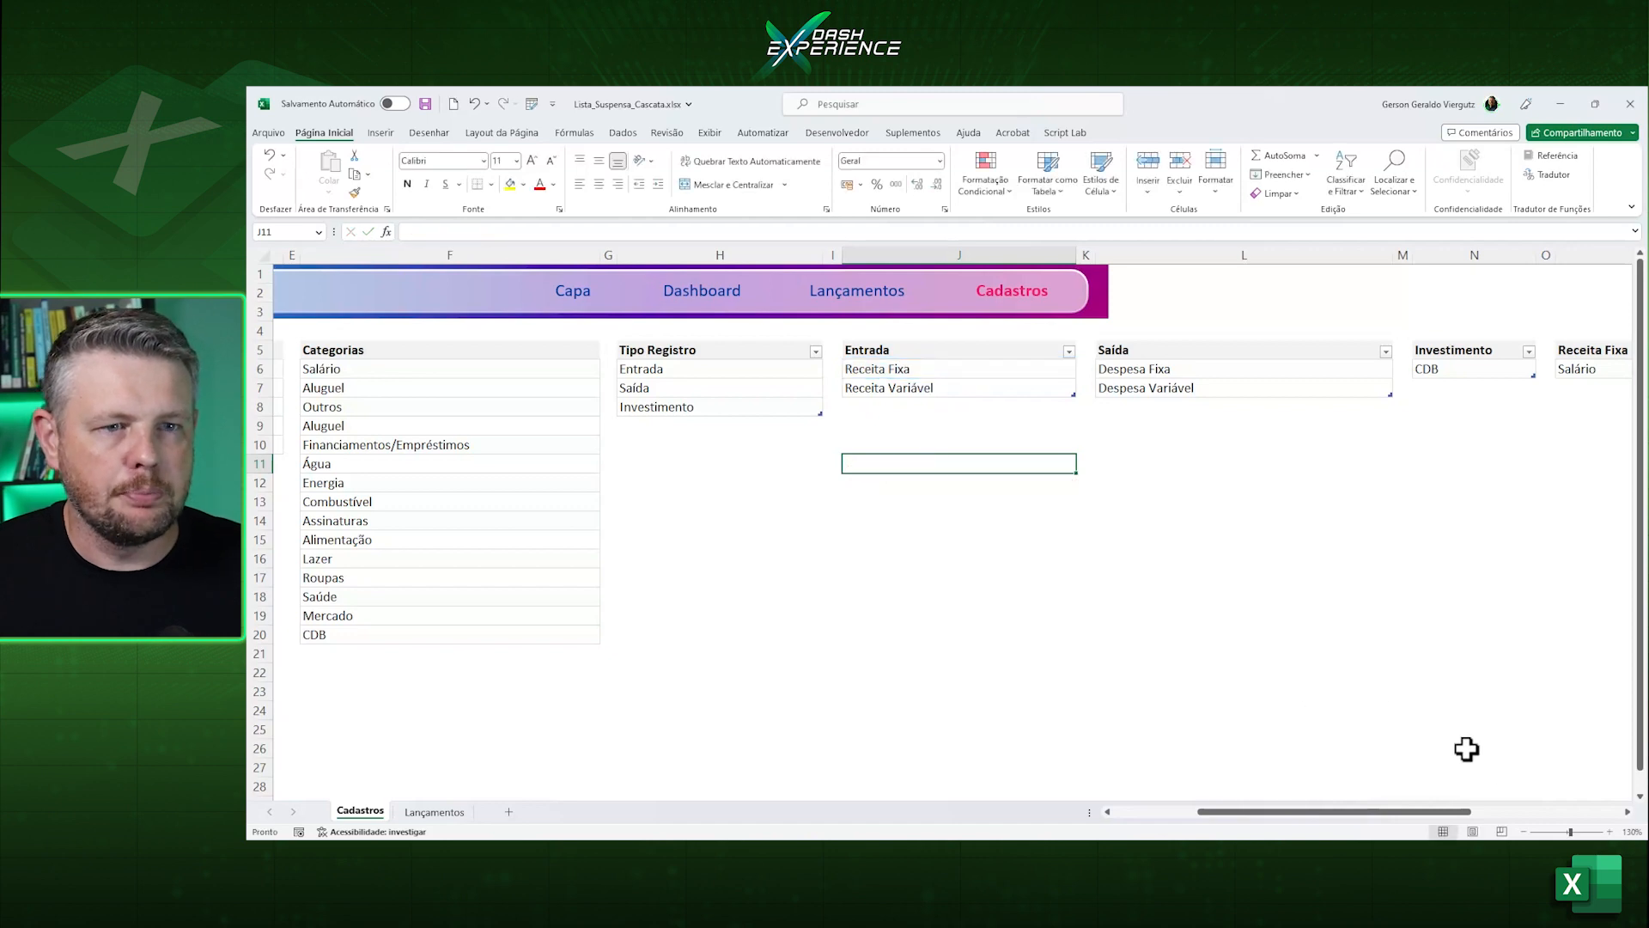
Enter the formula =SUBSTITUIR(J6;" ";"") in cell J11 to strip the space from the Receita Fixa entry.
left_click(1610, 832)
left_click(1610, 831)
left_click(1611, 831)
left_click(1610, 832)
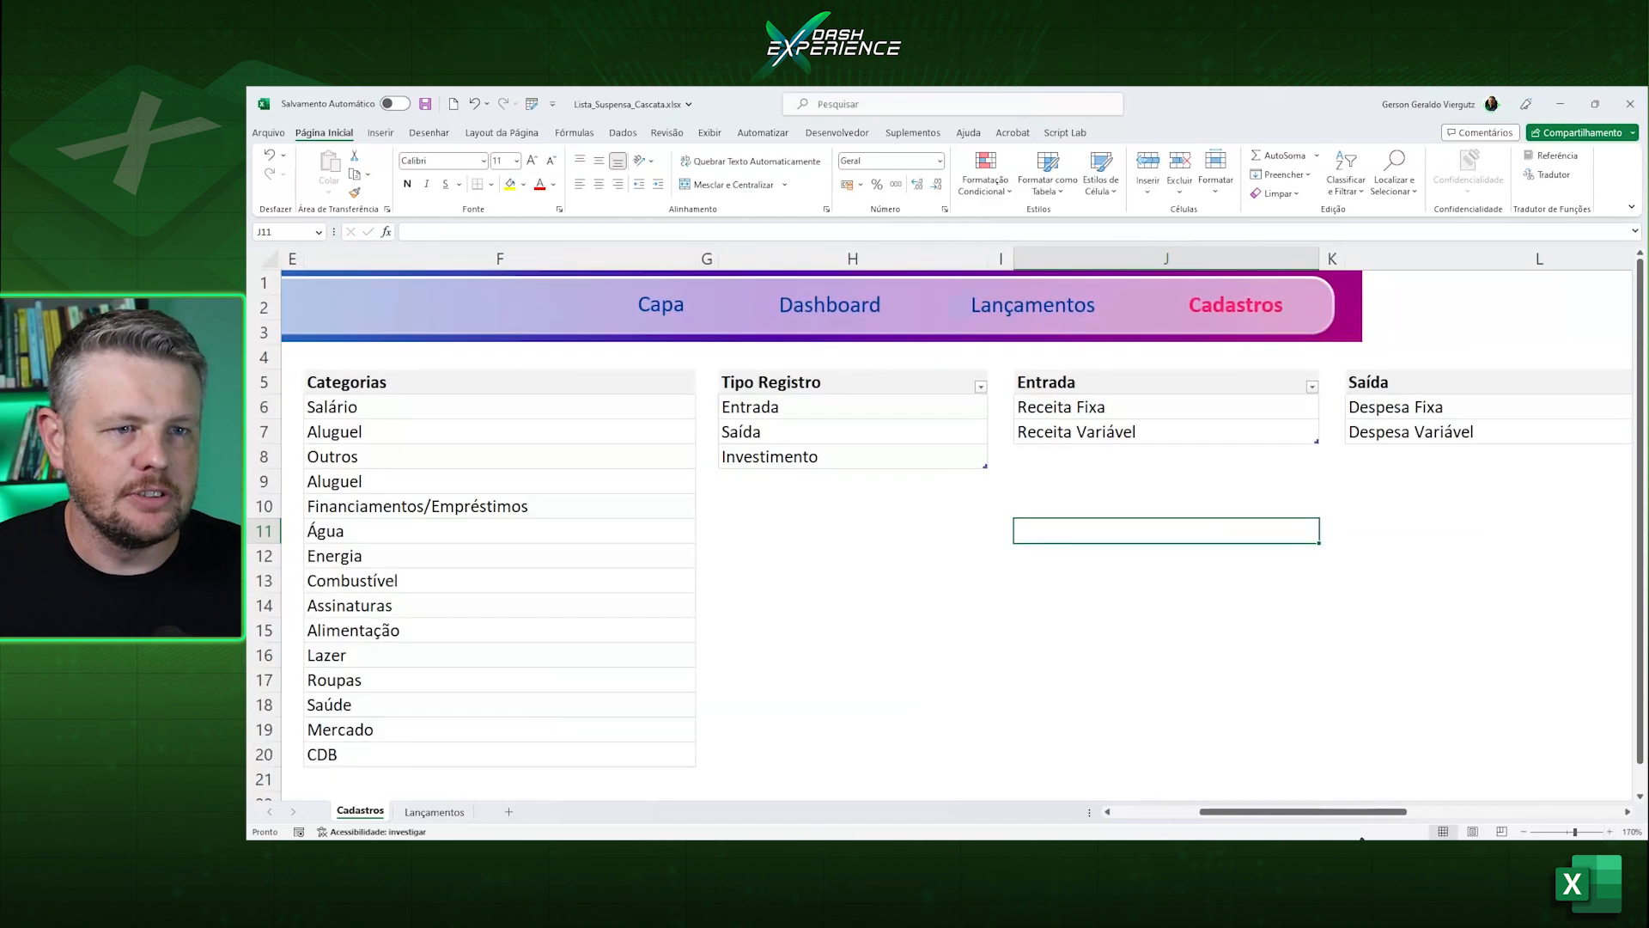
type("=subs")
key("Tab")
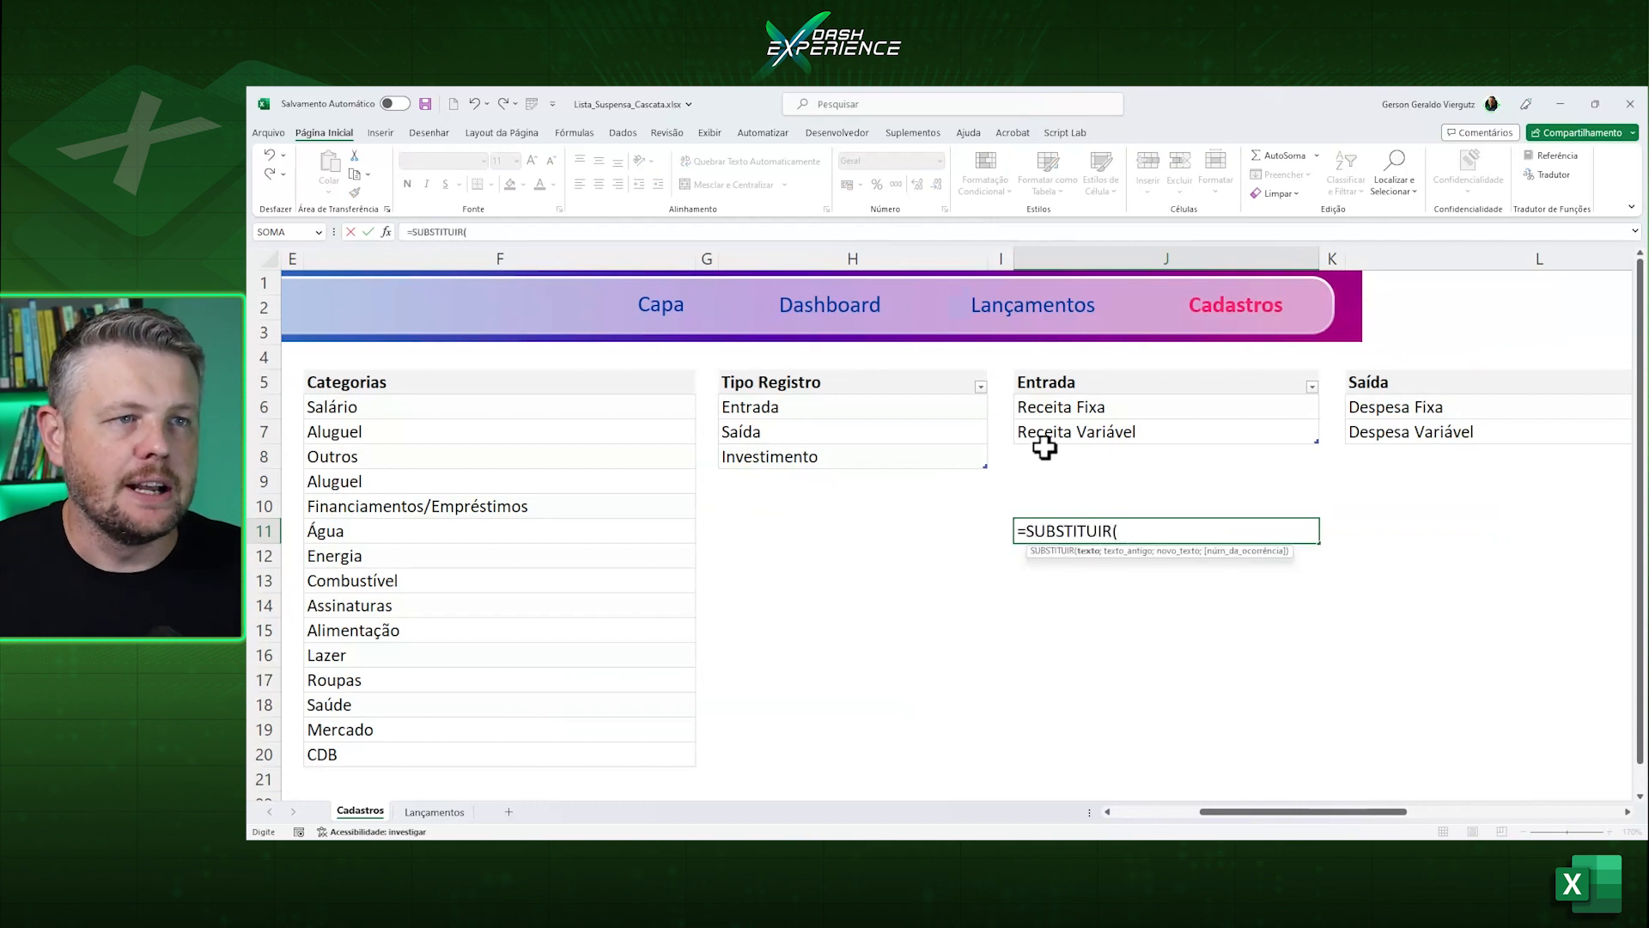
left_click(1080, 407)
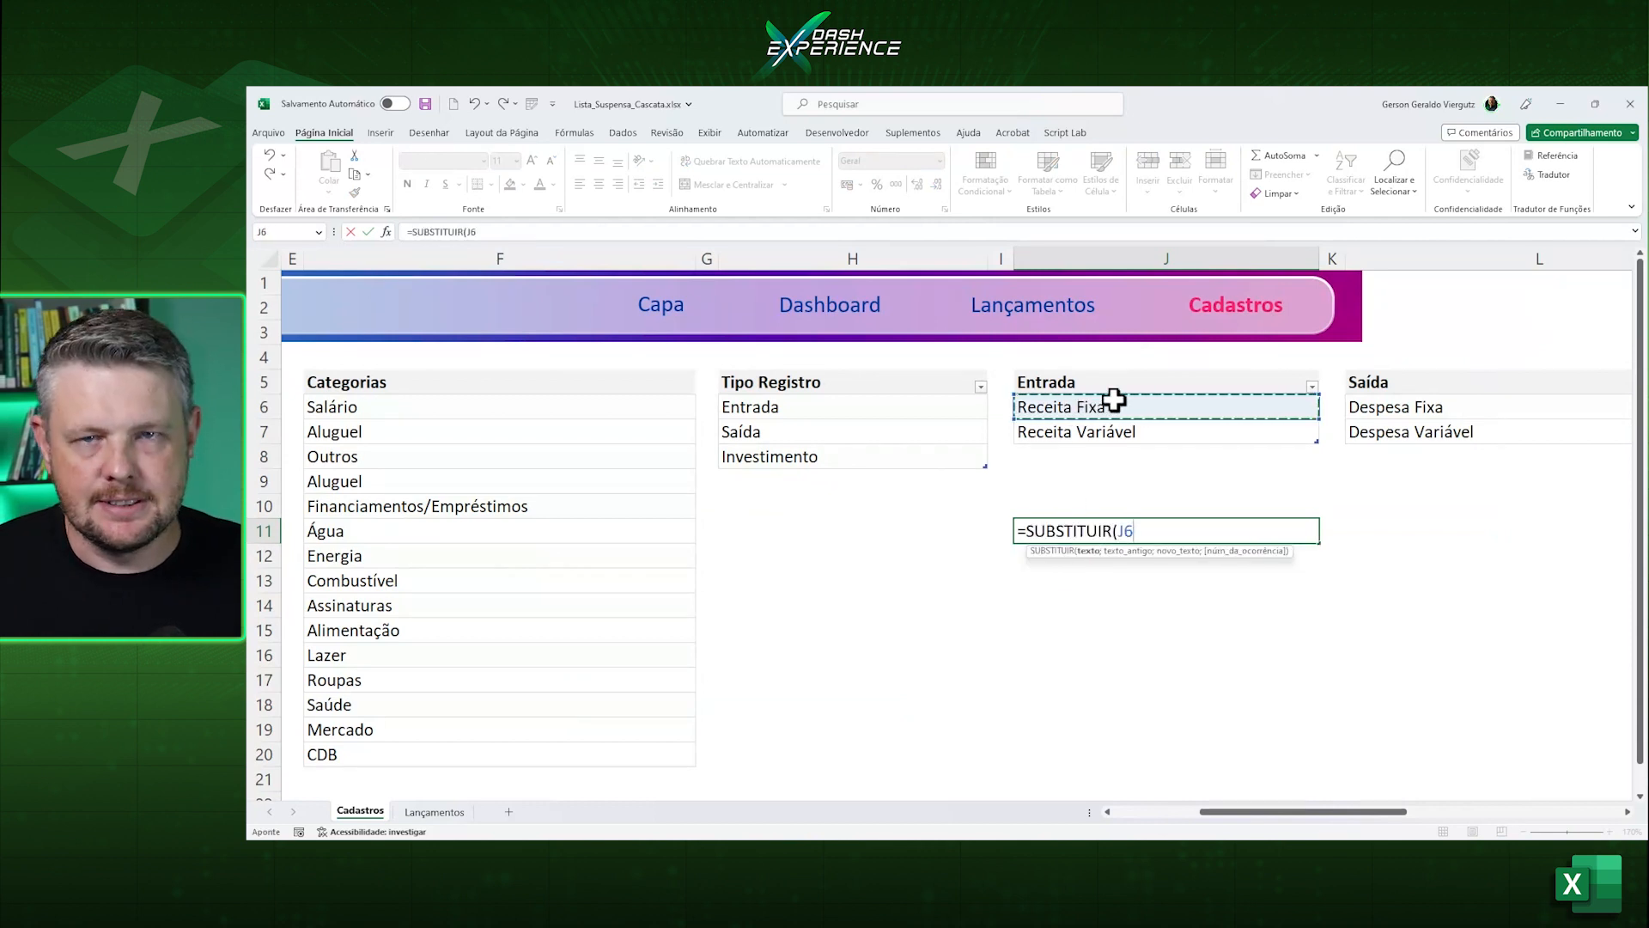
type(";")
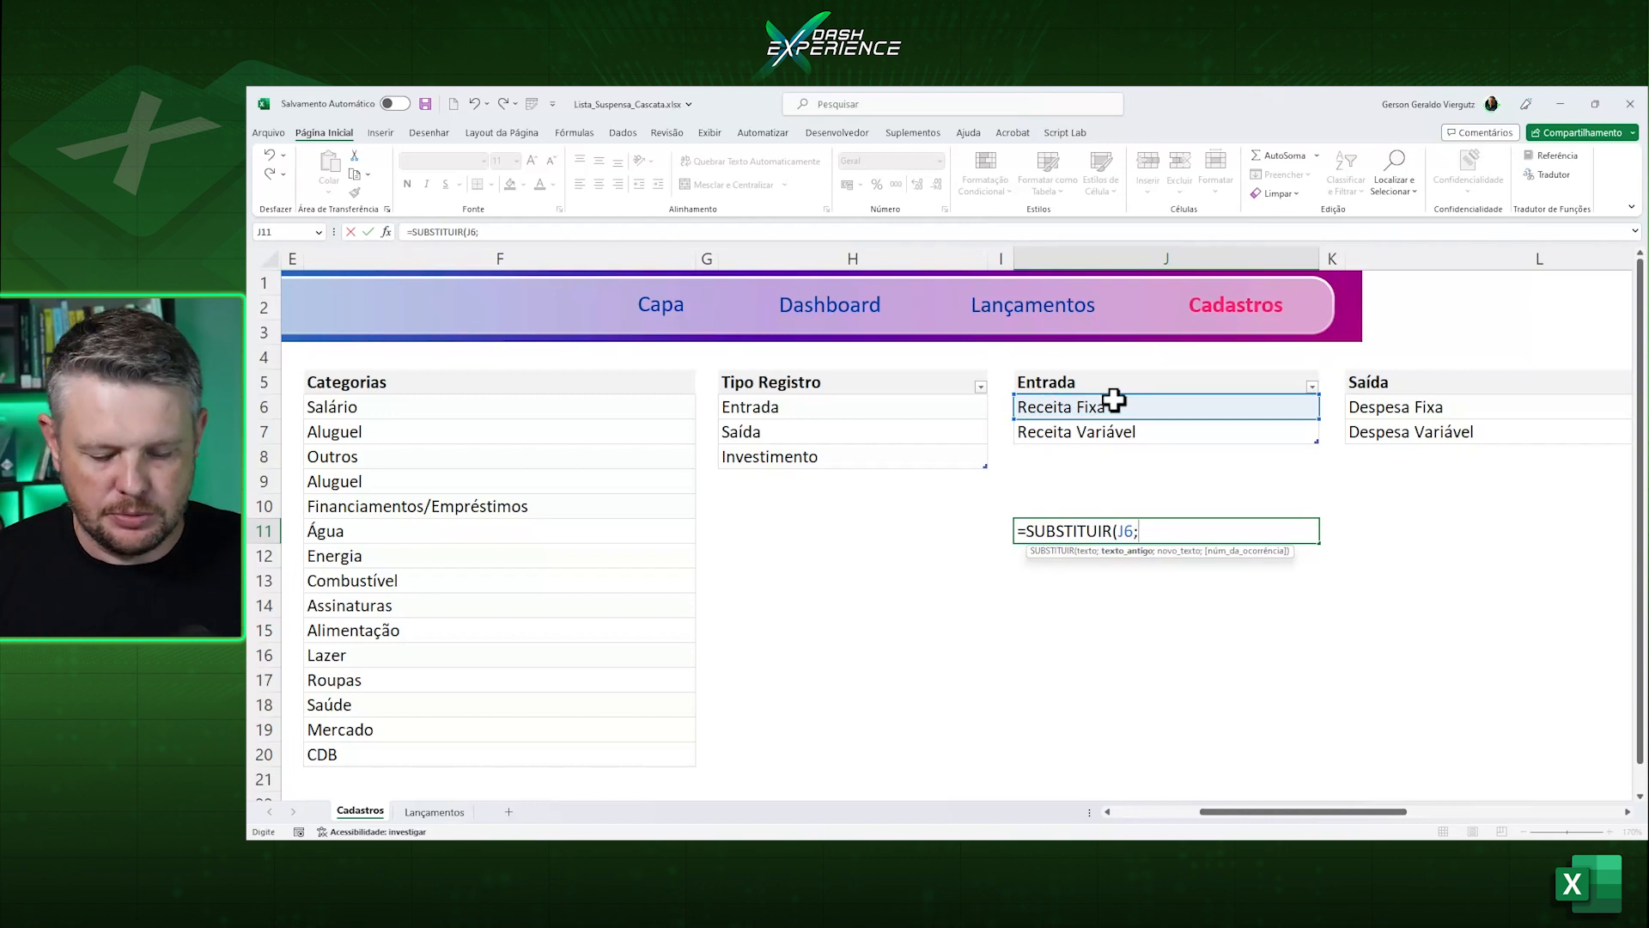
type("\"")
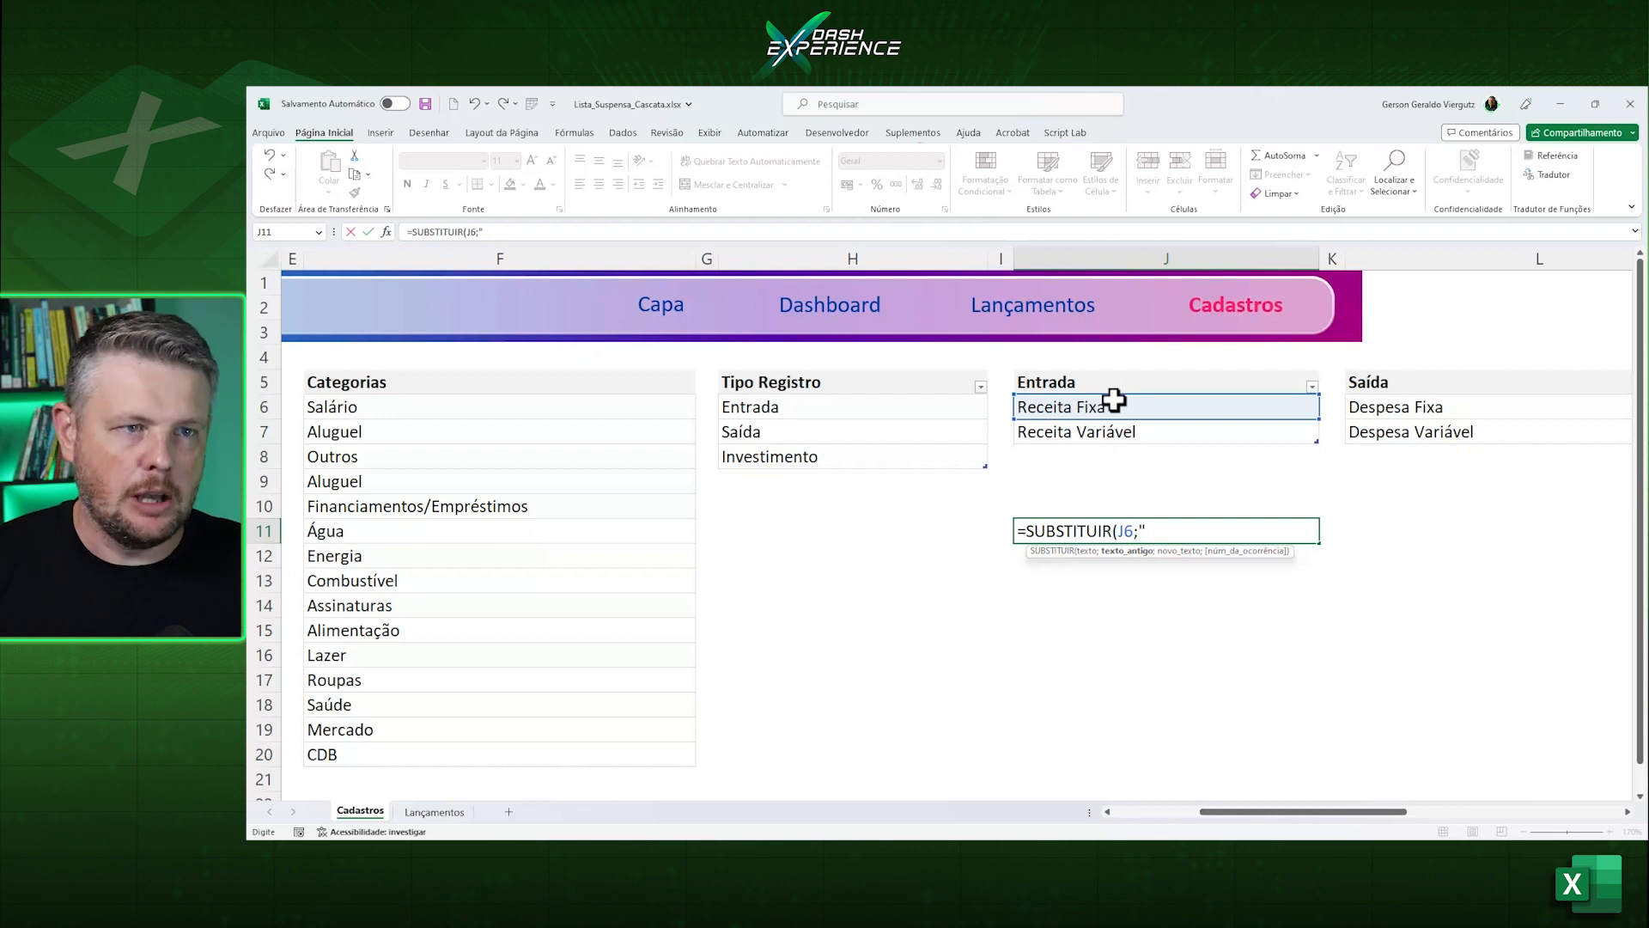
type(" \";")
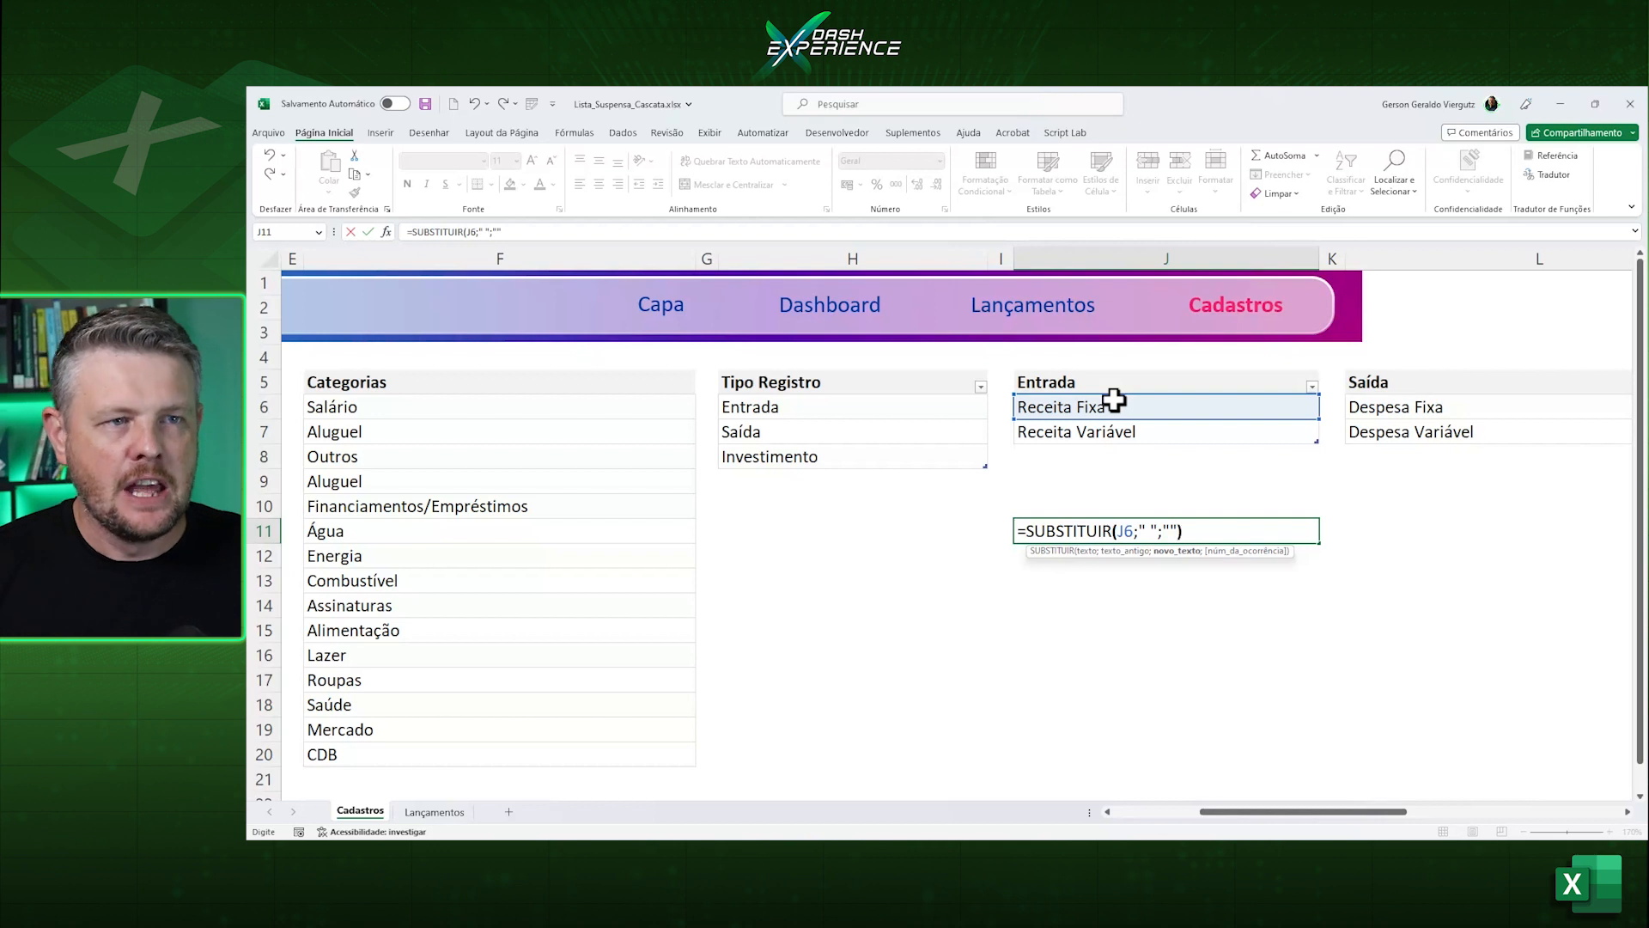
key("ctrl+Return")
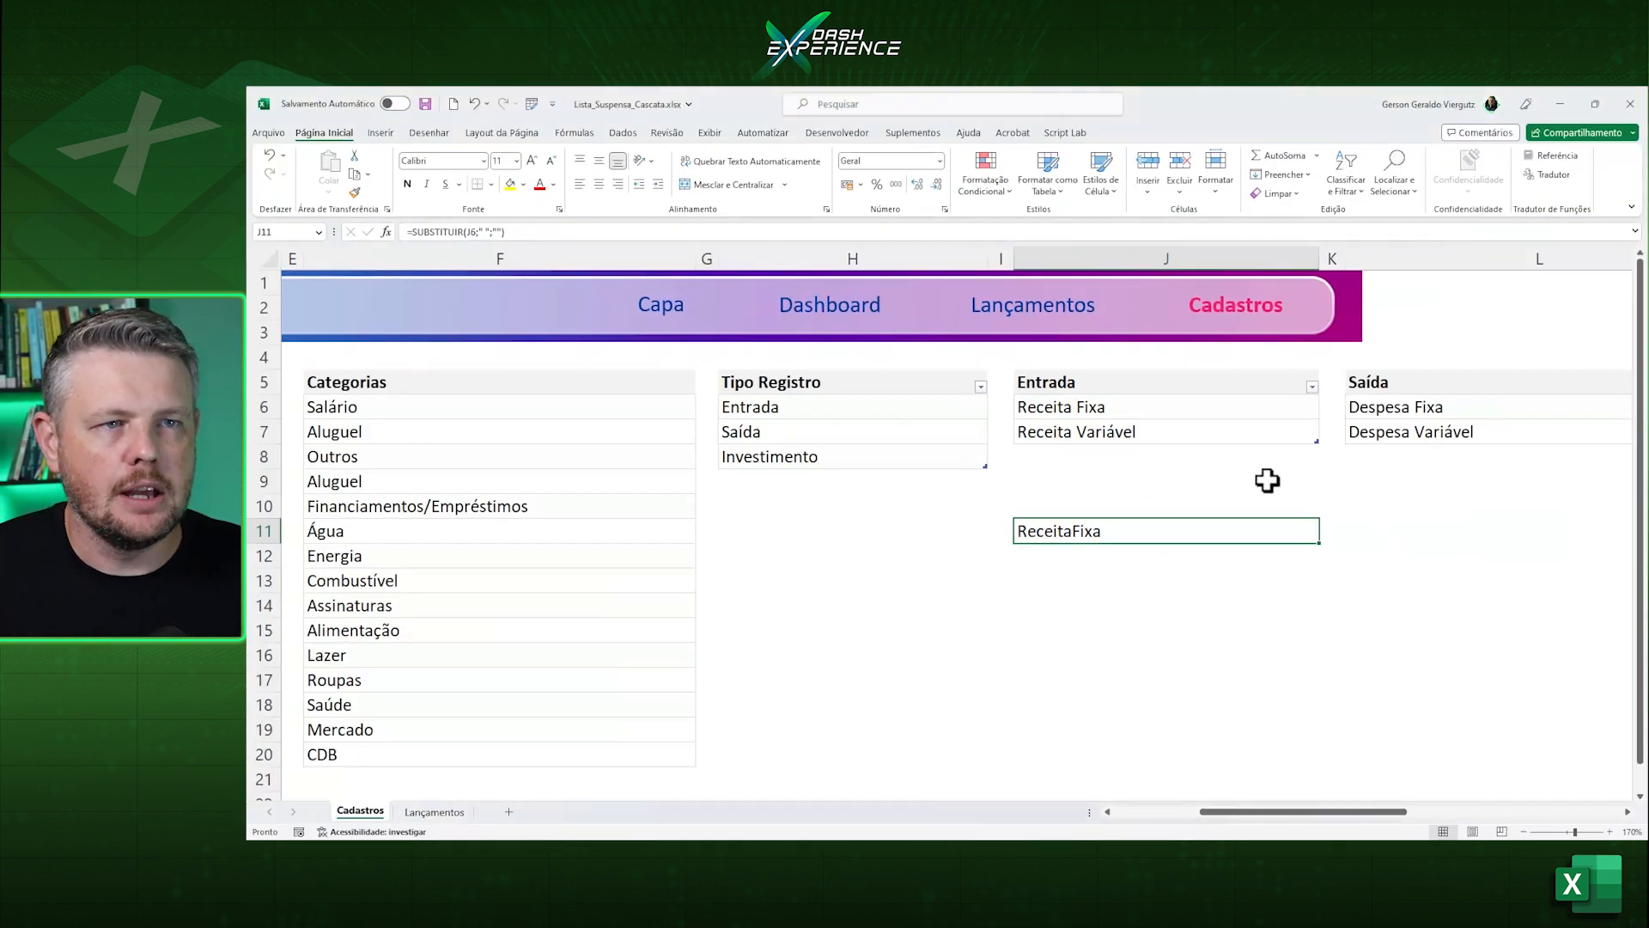
Check the table name assigned to the Receita Fixa table starting at P5 against the text in J11.
left_click_drag(1298, 812, 1509, 814)
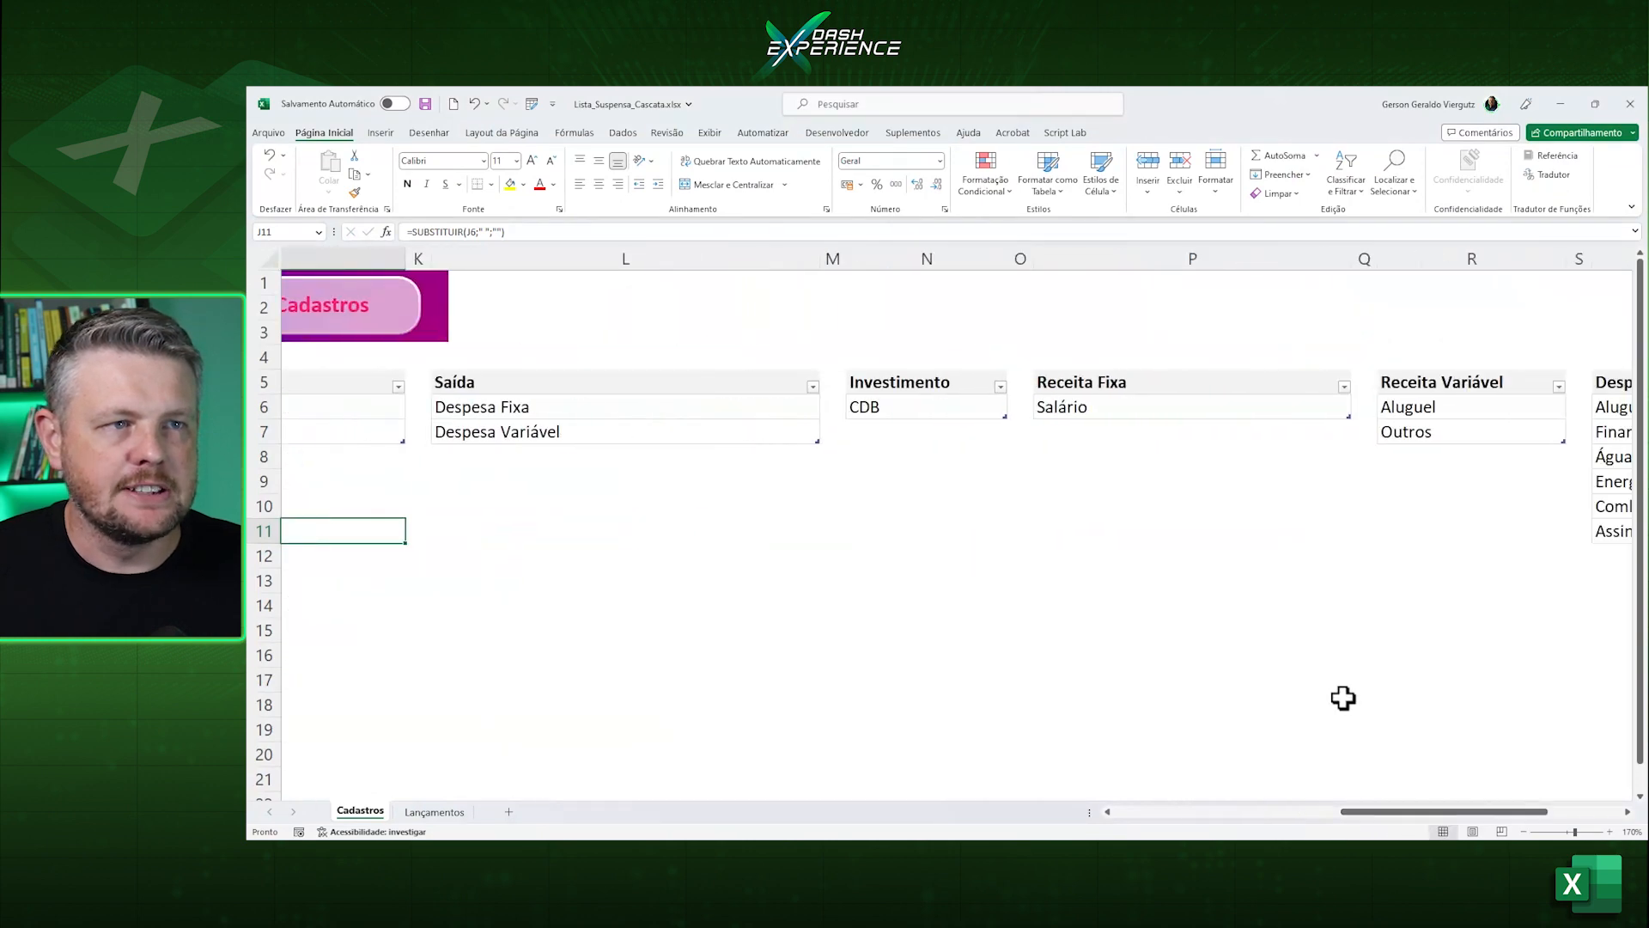
left_click(1115, 380)
left_click(1137, 132)
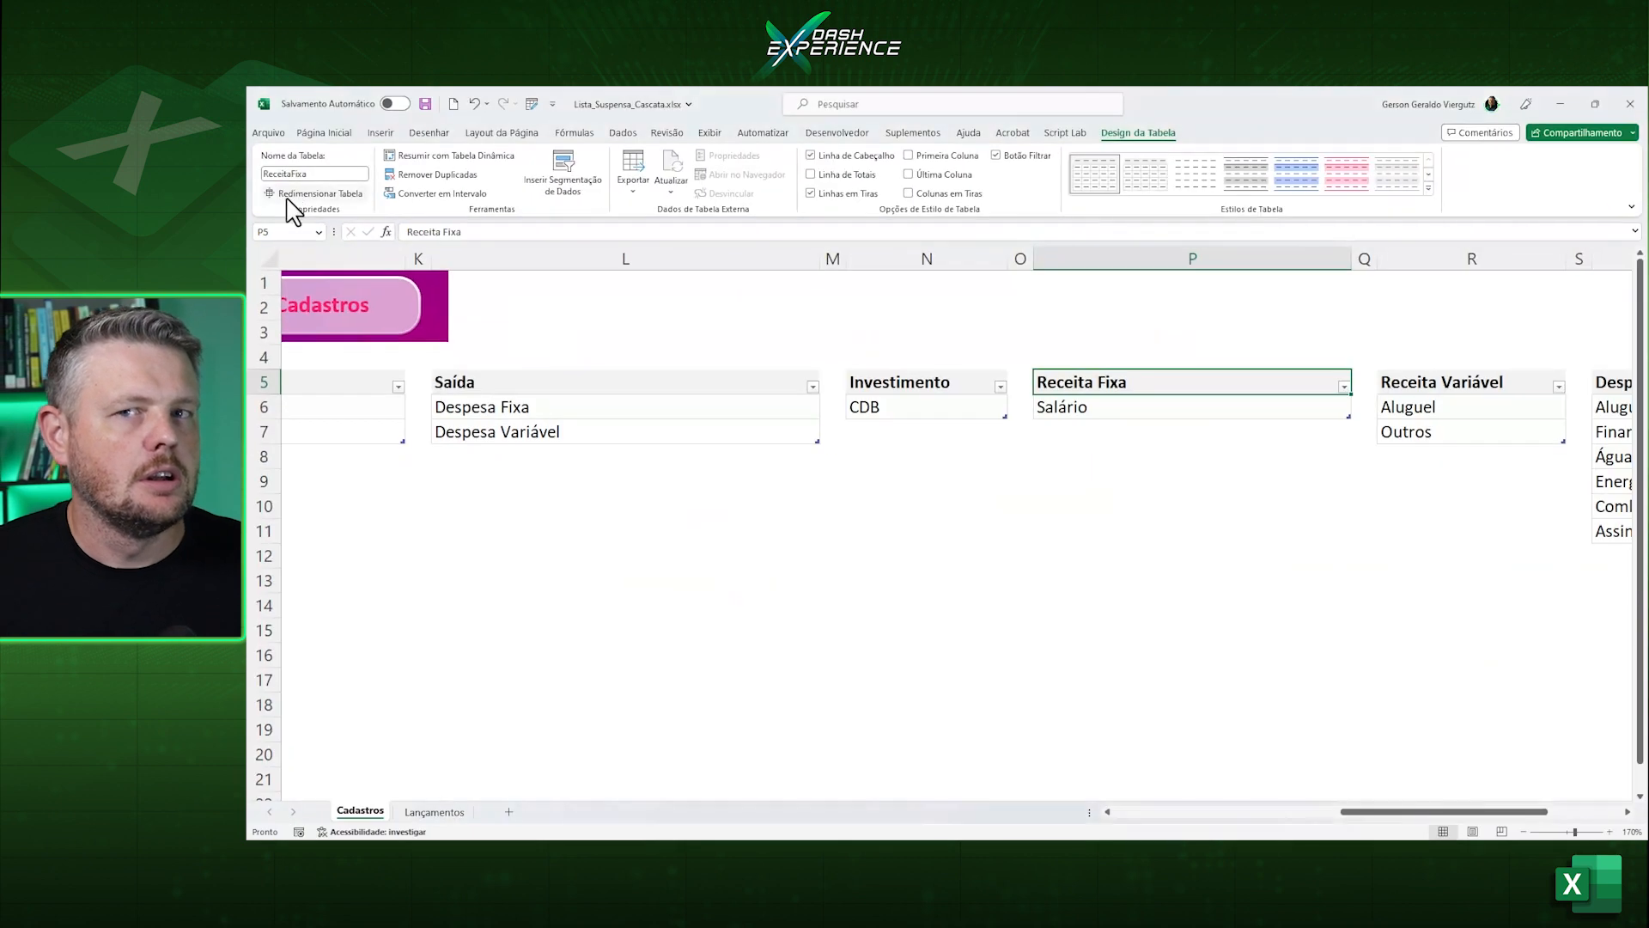
left_click_drag(1374, 820, 1244, 821)
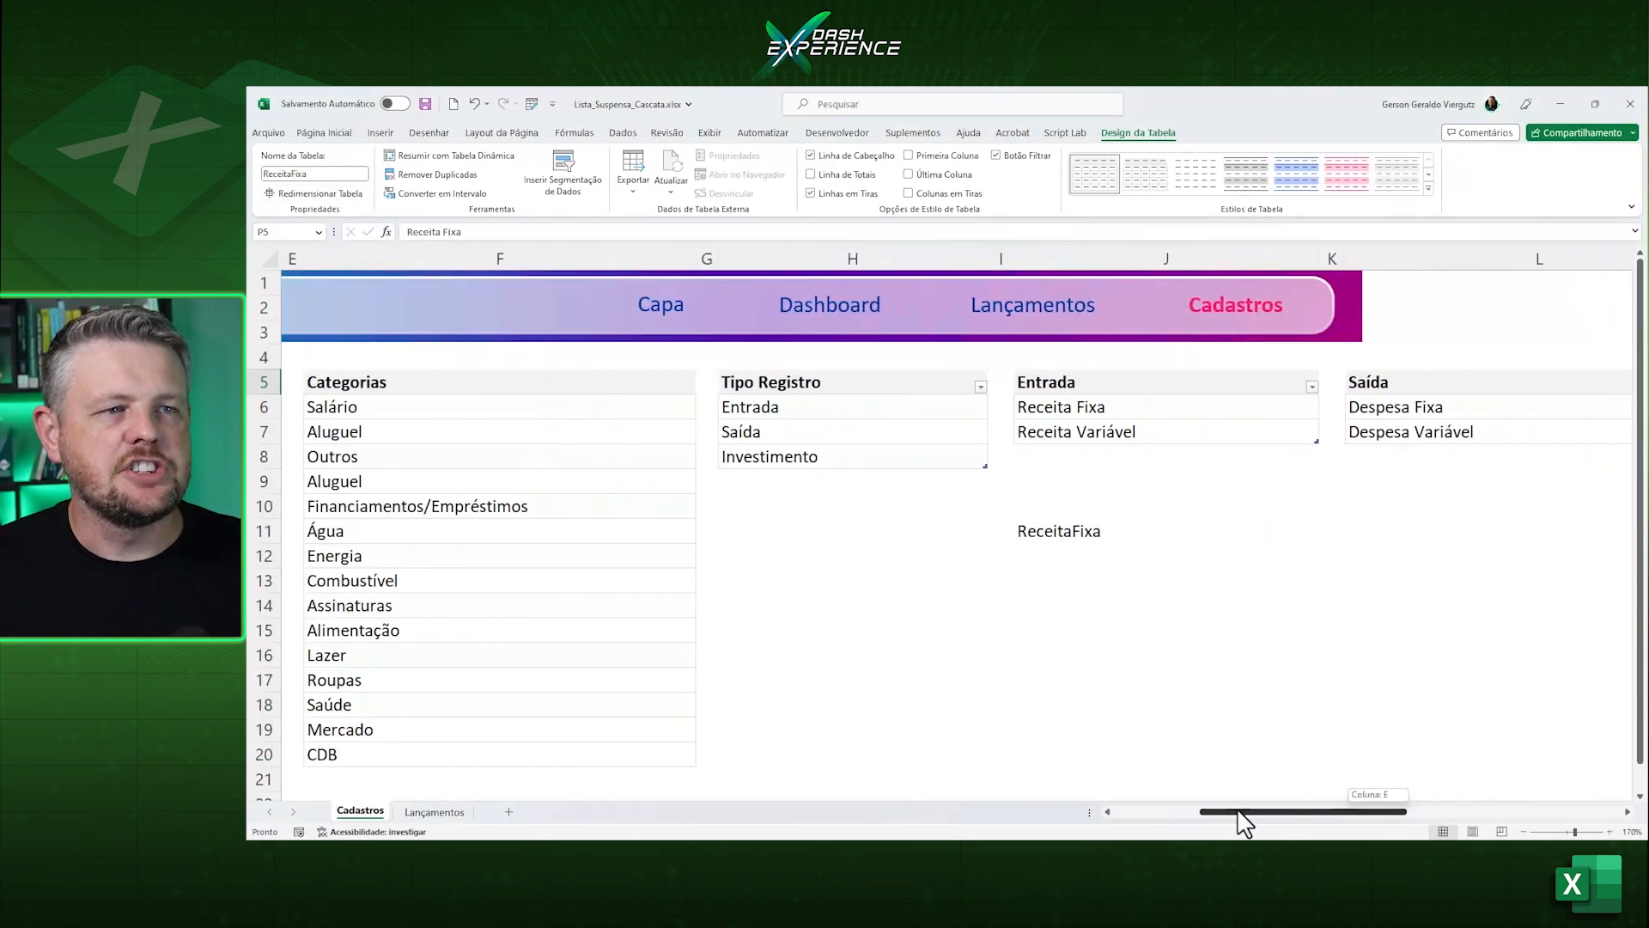
Wrap the formula in J11 in INDIRETO so it reads =INDIRETO(SUBSTITUIR(J6;" ";"")).
left_click(1097, 535)
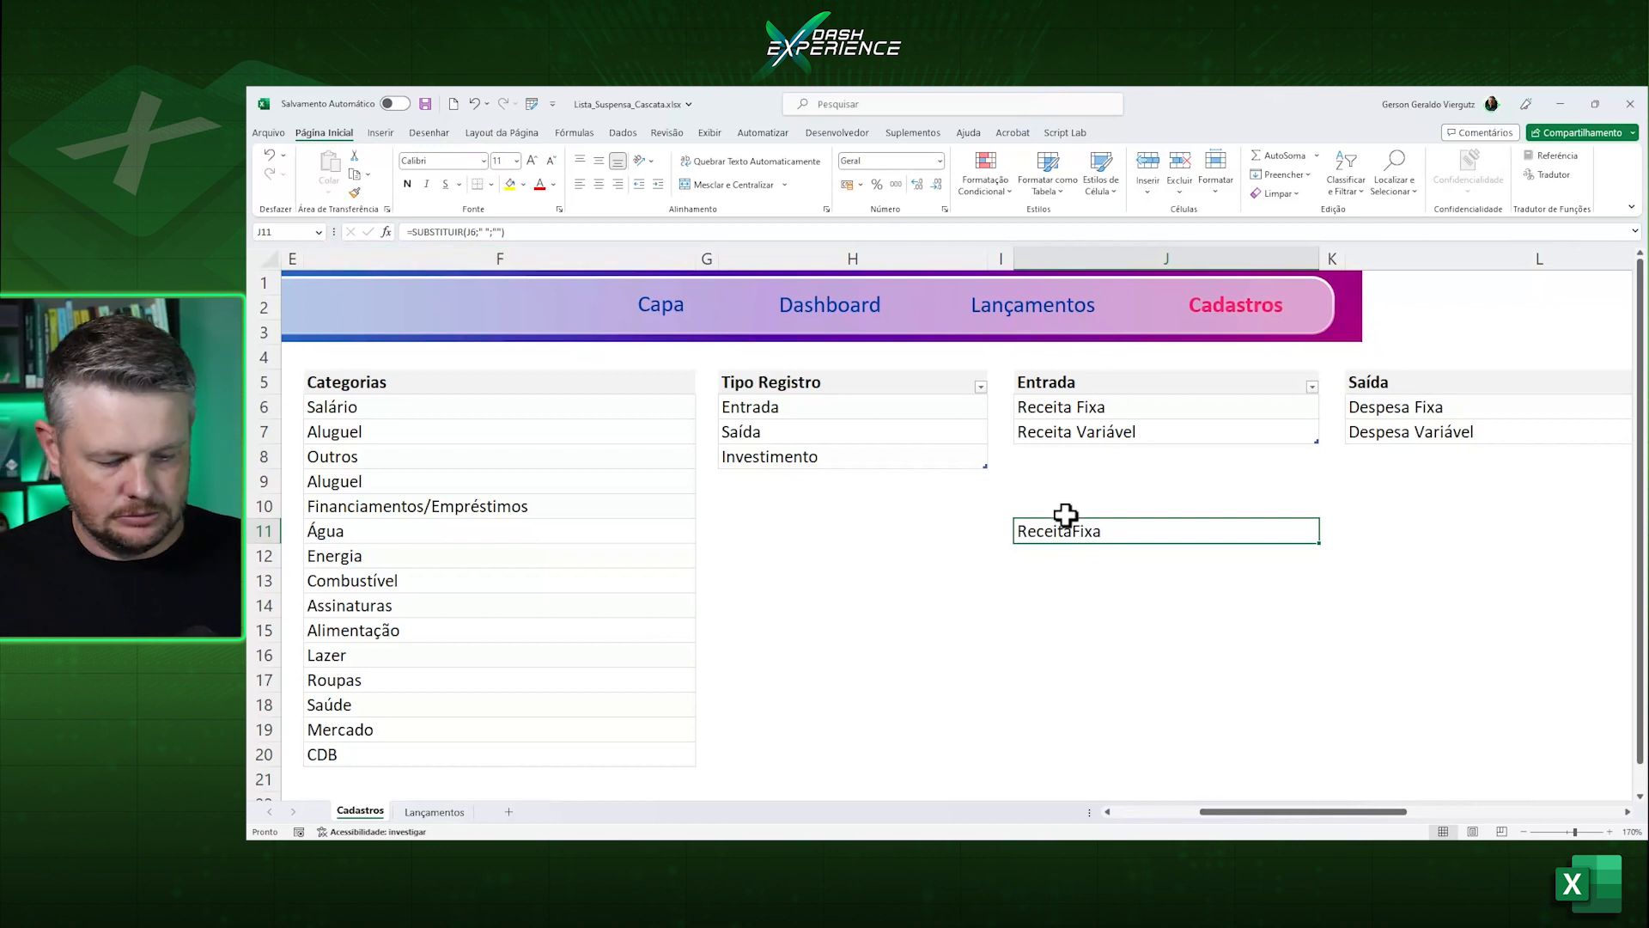
double_click(1066, 526)
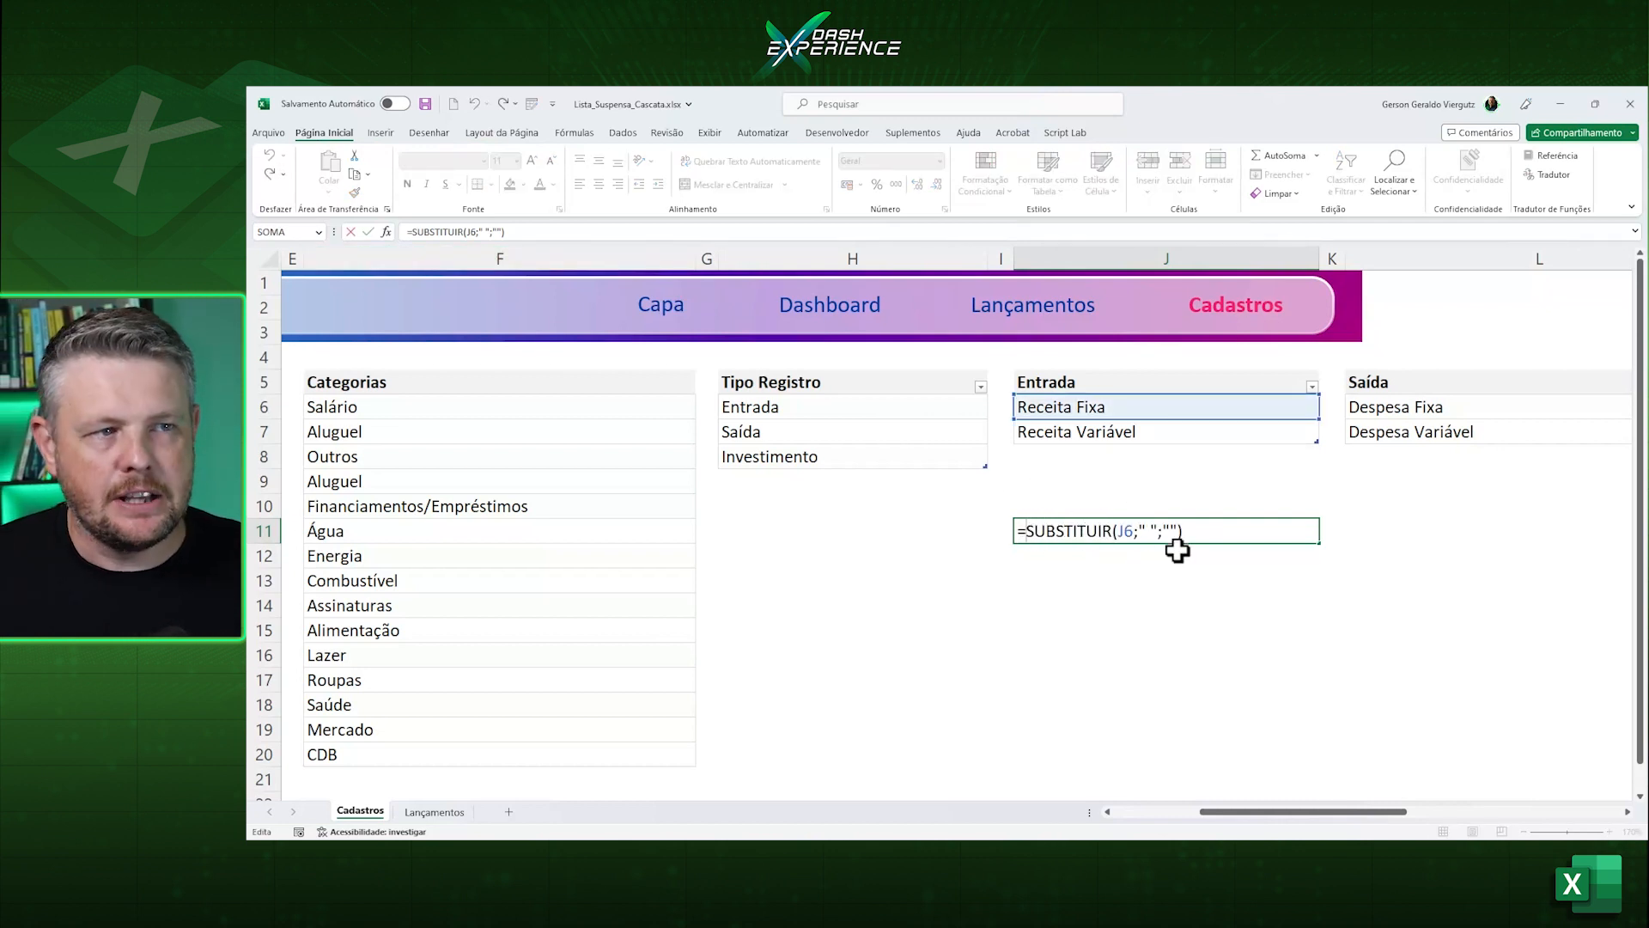
key("Left")
key("Left")
key("Left")
key("Left")
key("Left")
key("Left")
key("Left")
key("Left")
key("Left")
key("Left")
key("Left")
key("Left")
type("INDIRETO(")
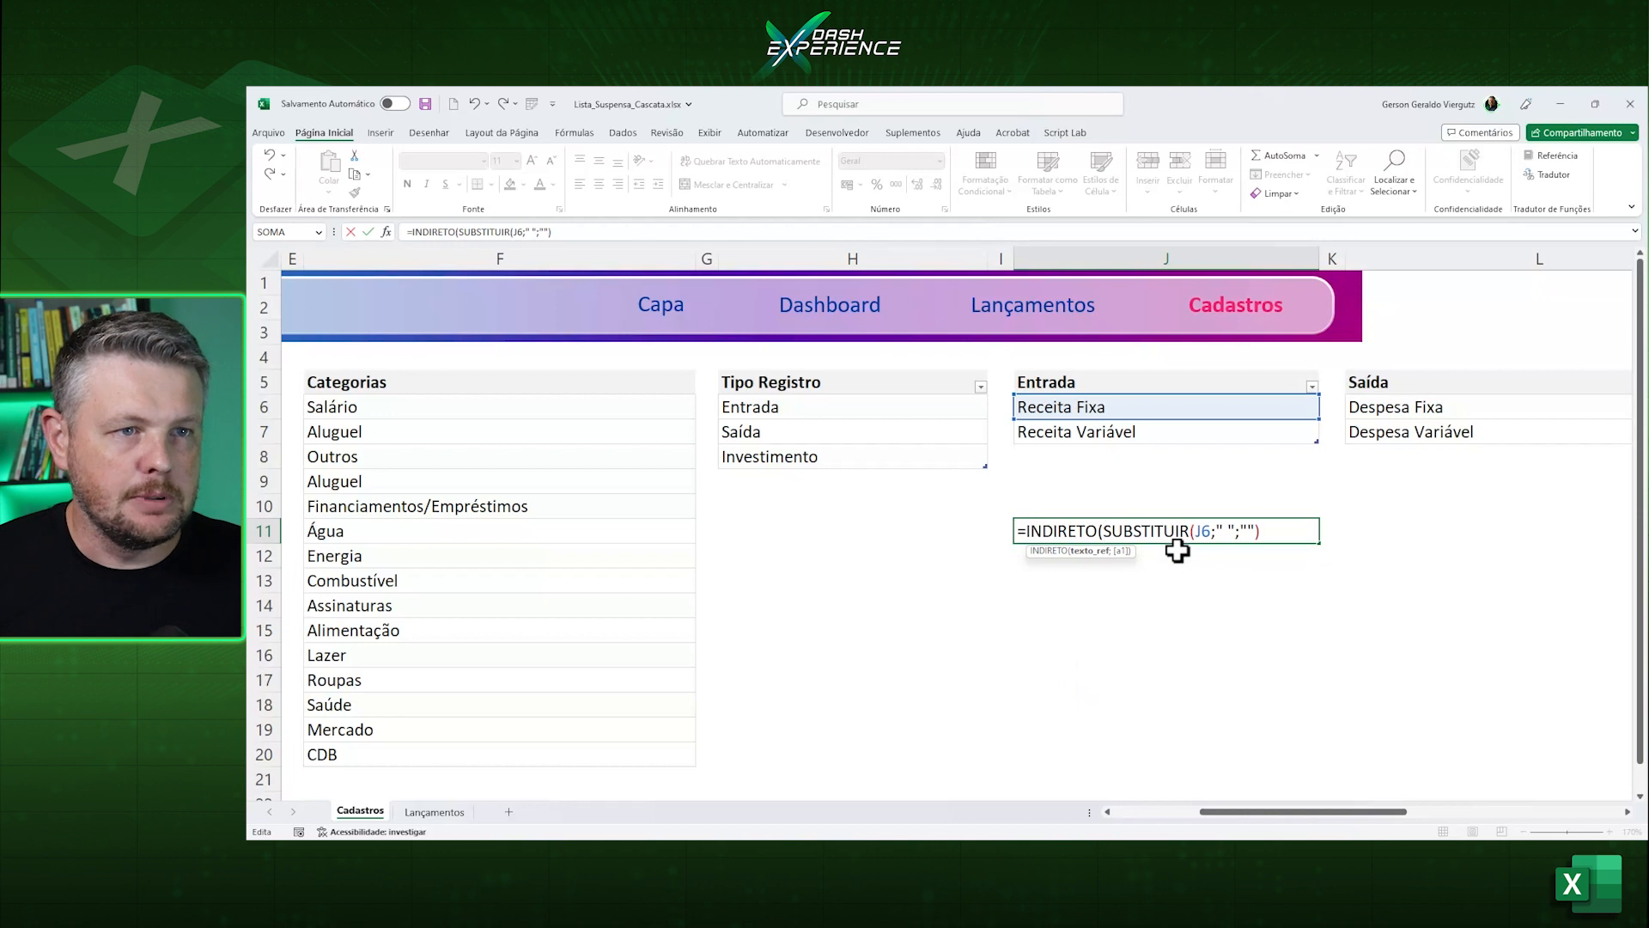
type(")")
left_click(1073, 531)
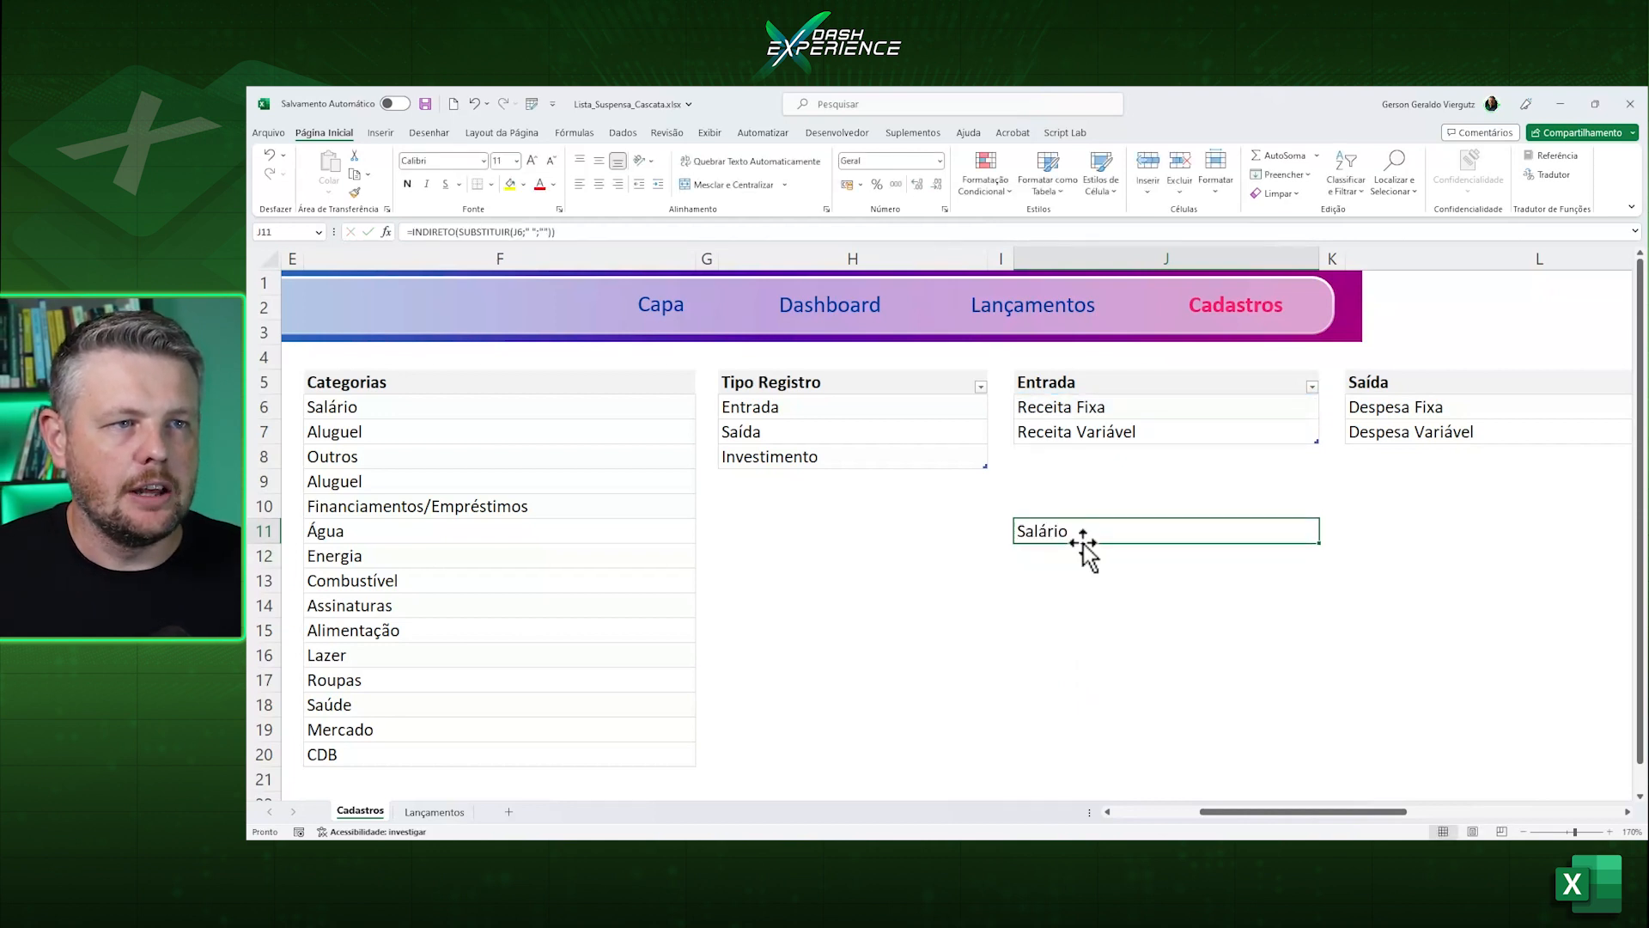
Change the reference in the J11 formula to J7 so it reads =INDIRETO(SUBSTITUIR(J7;" ";"")).
double_click(1084, 531)
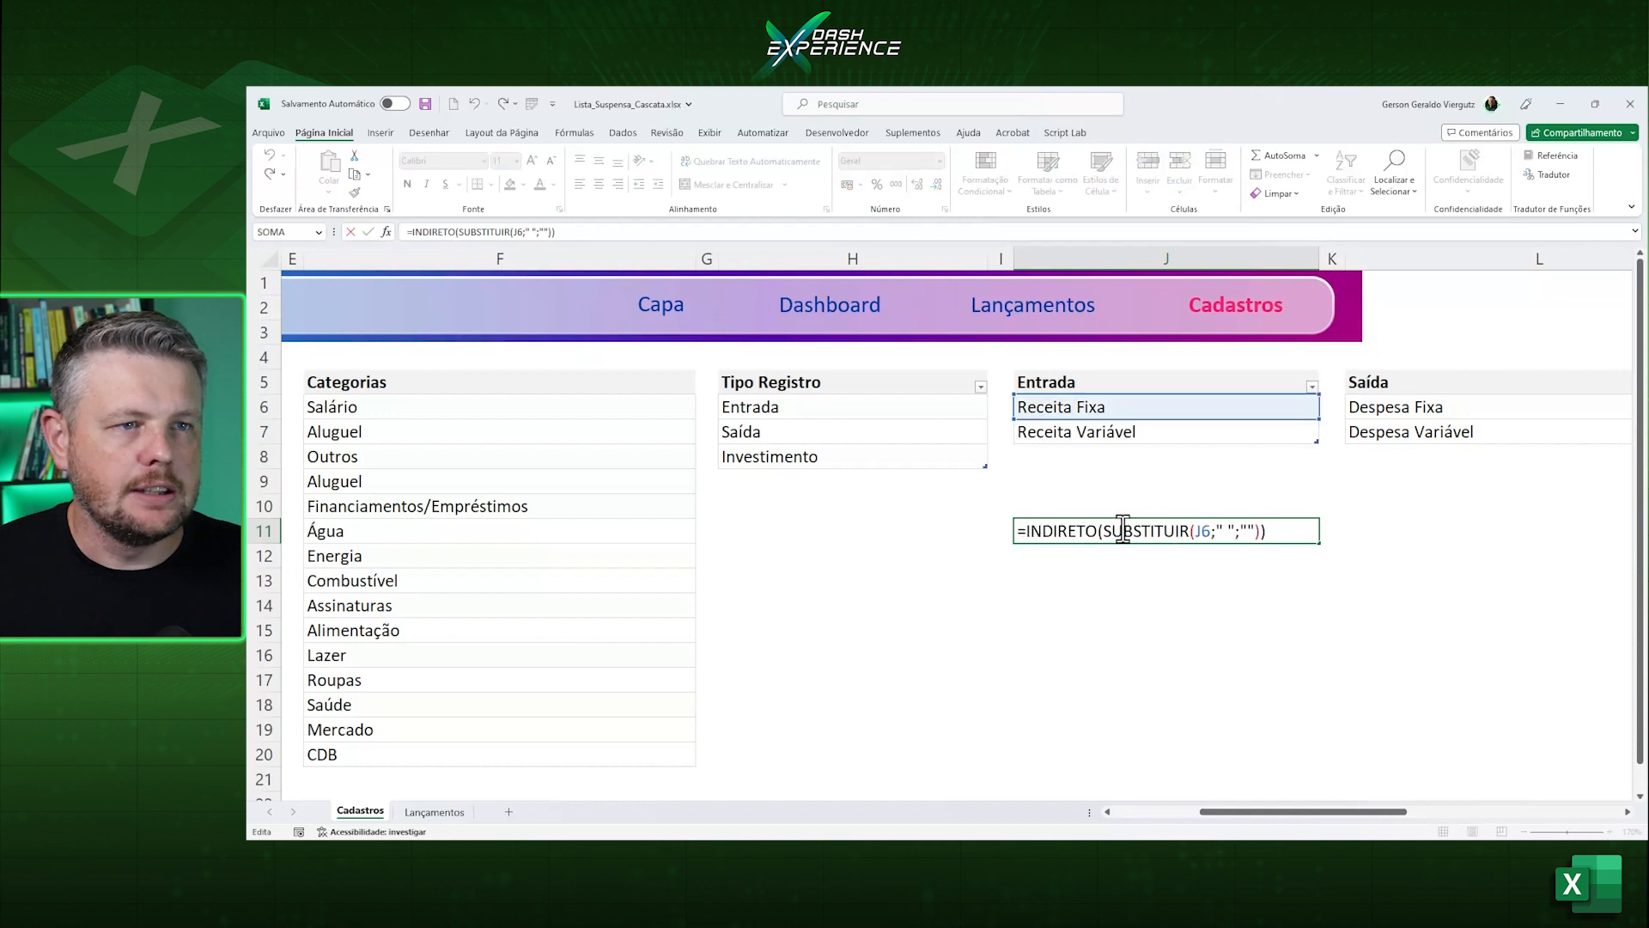
left_click(1209, 531)
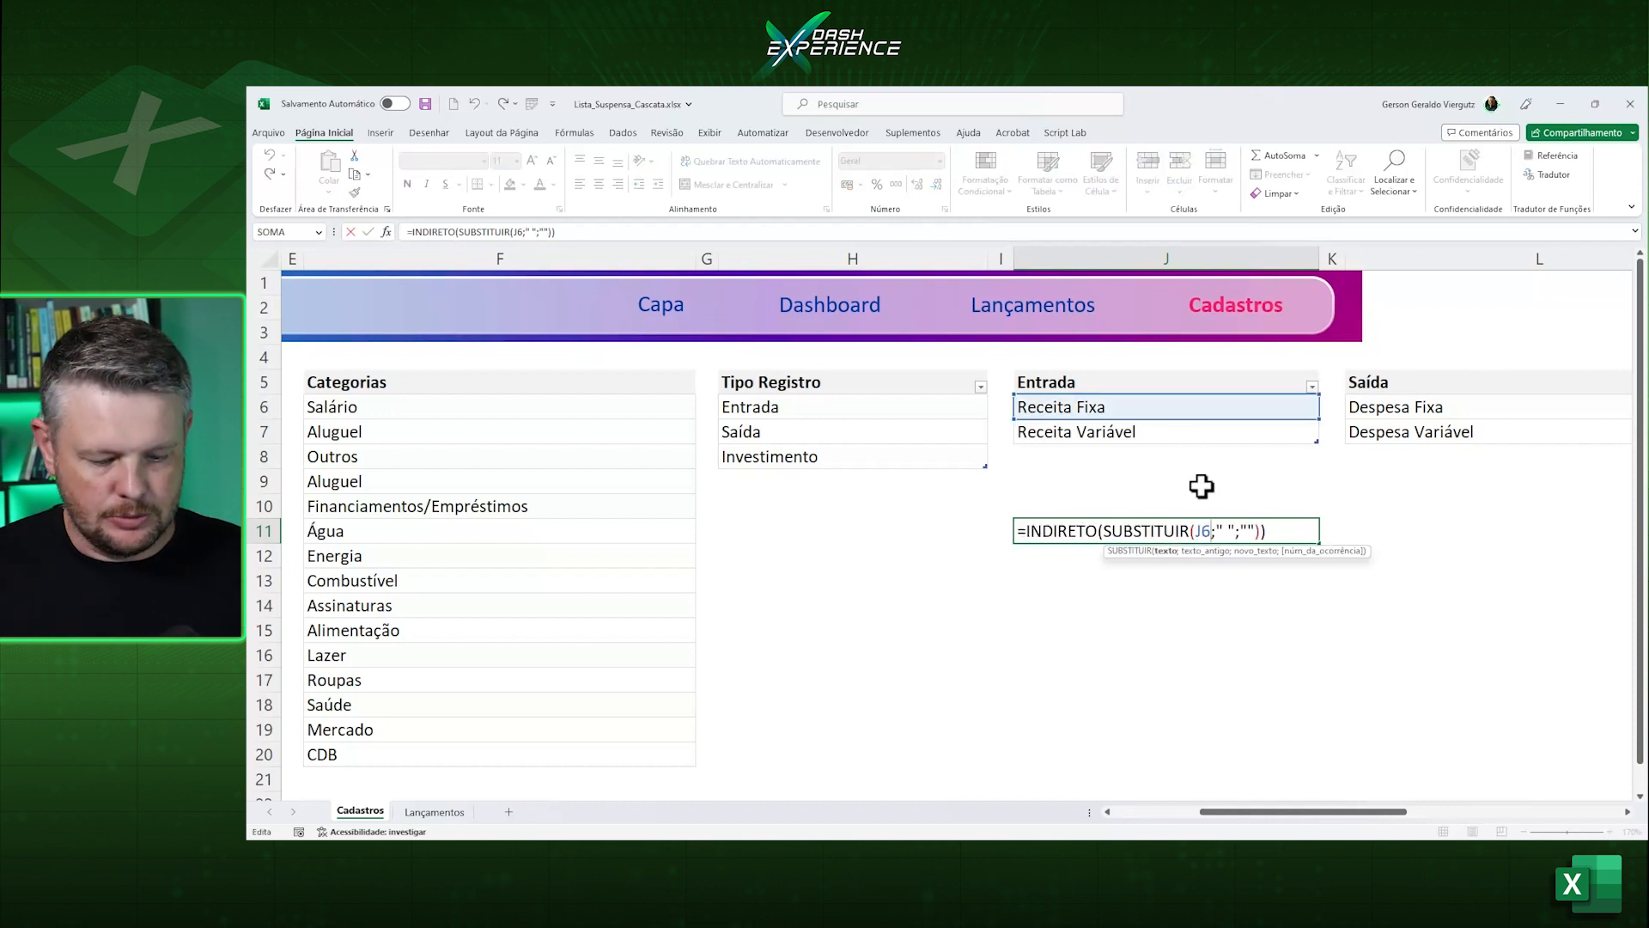
key("BackSpace")
type("7")
key("Return")
left_click(1081, 533)
left_click_drag(1074, 530, 1068, 554)
left_click(1086, 533)
Examine the arguments of the J11 formula, evaluating the J7 reference in place and reverting it to the cell reference.
double_click(1069, 531)
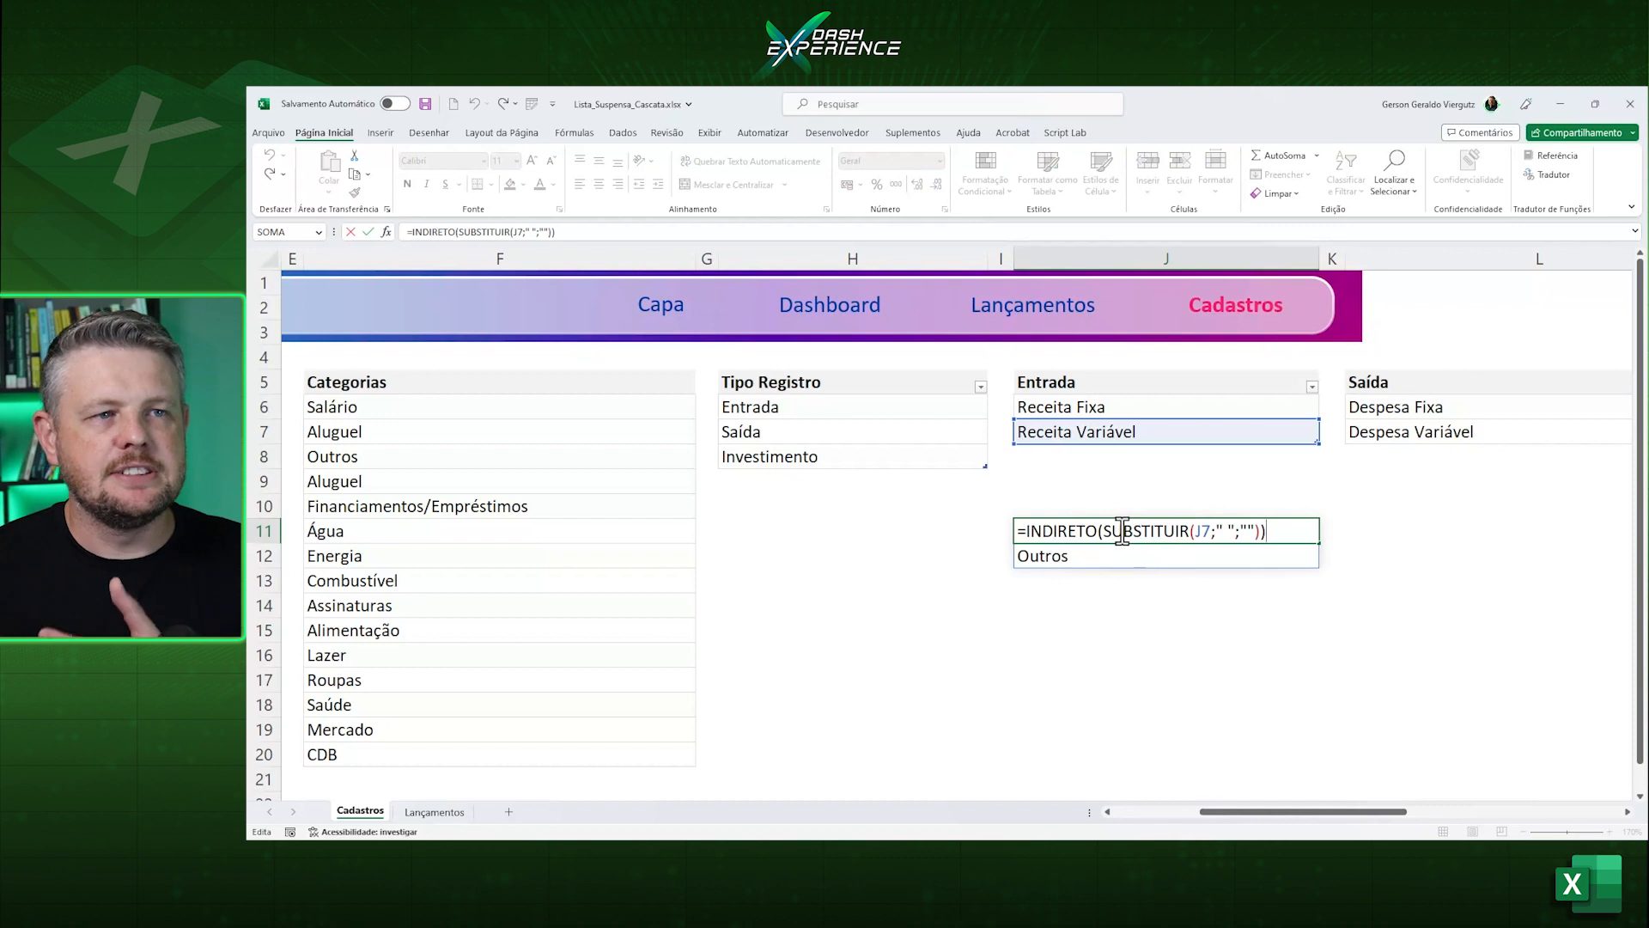
left_click_drag(1256, 530, 1186, 528)
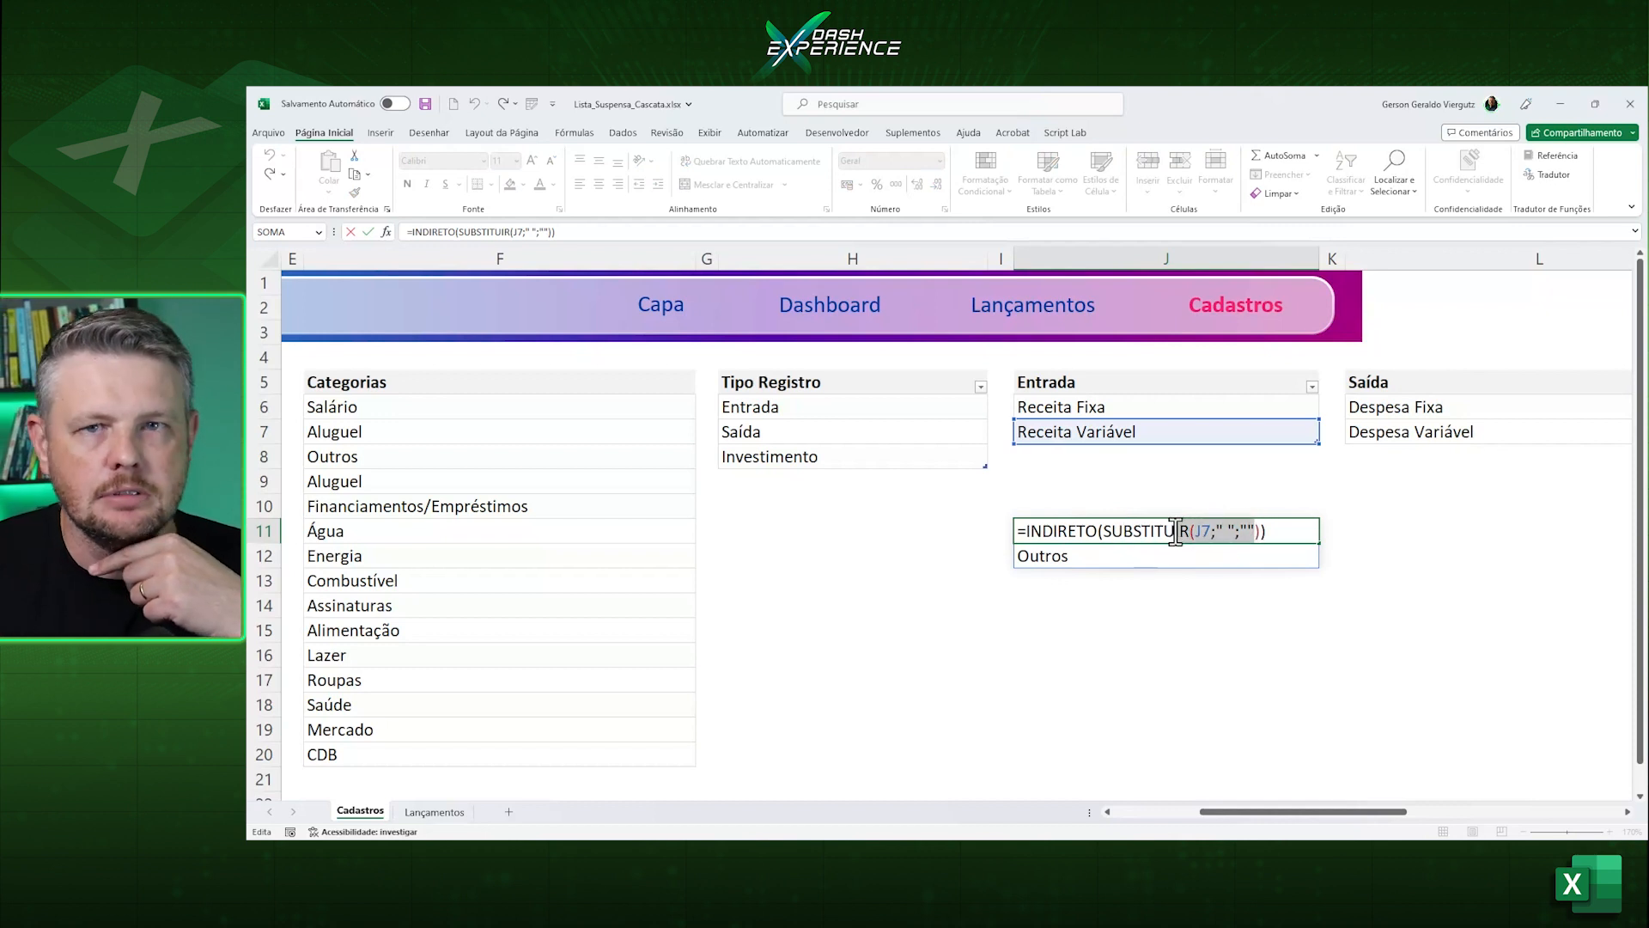
left_click(1155, 530)
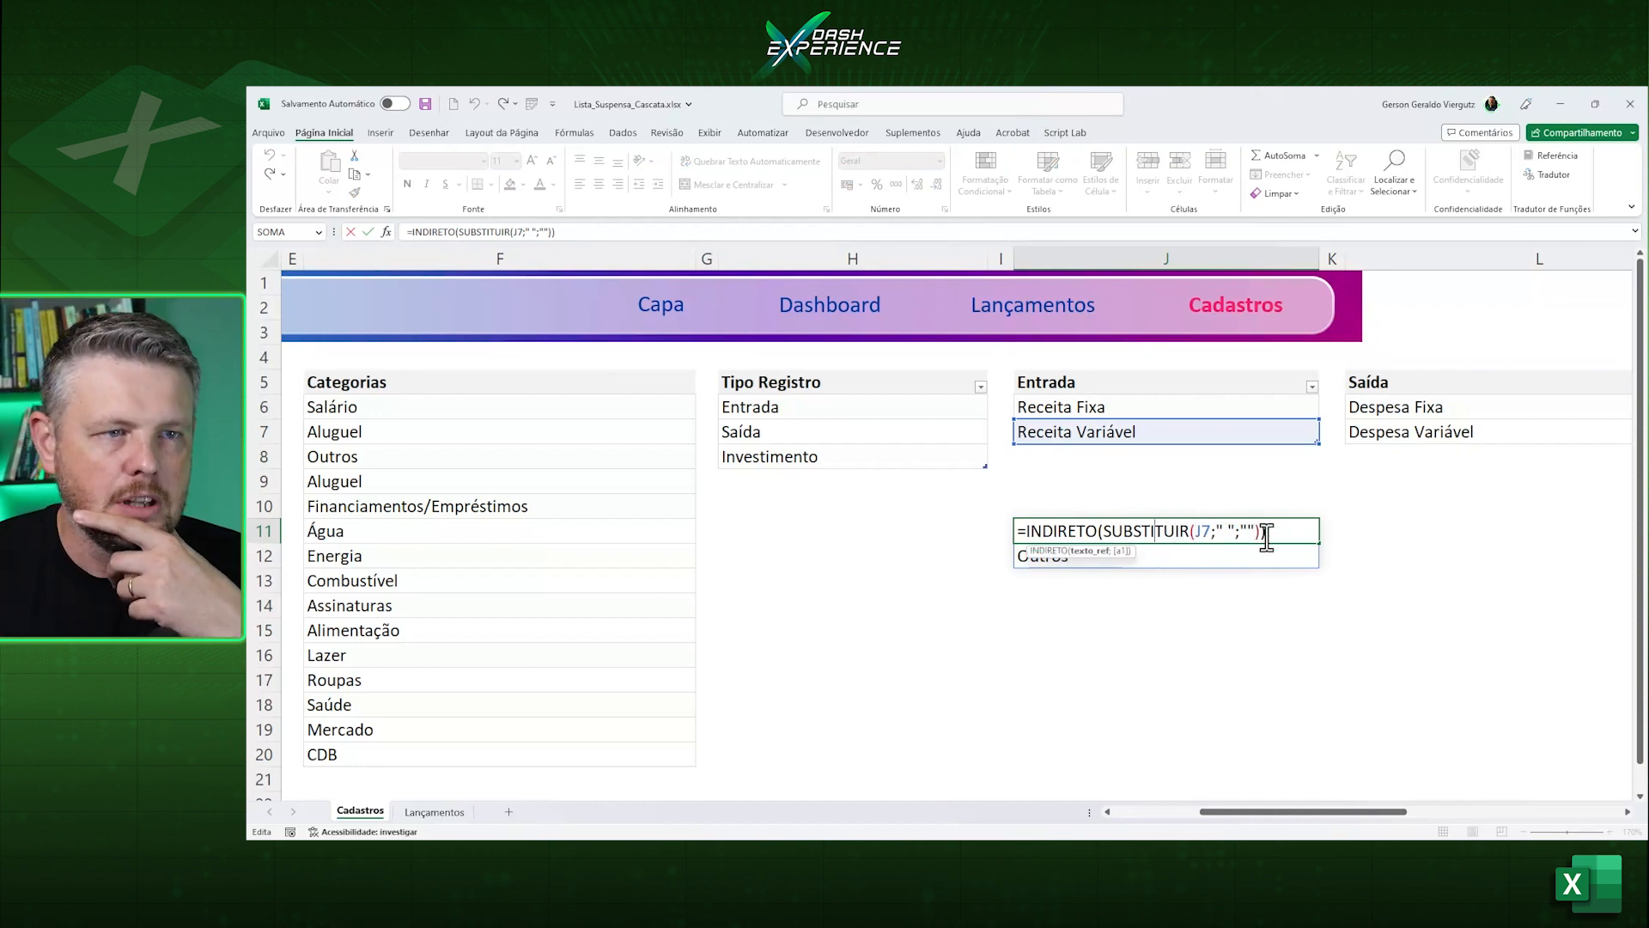
double_click(1202, 531)
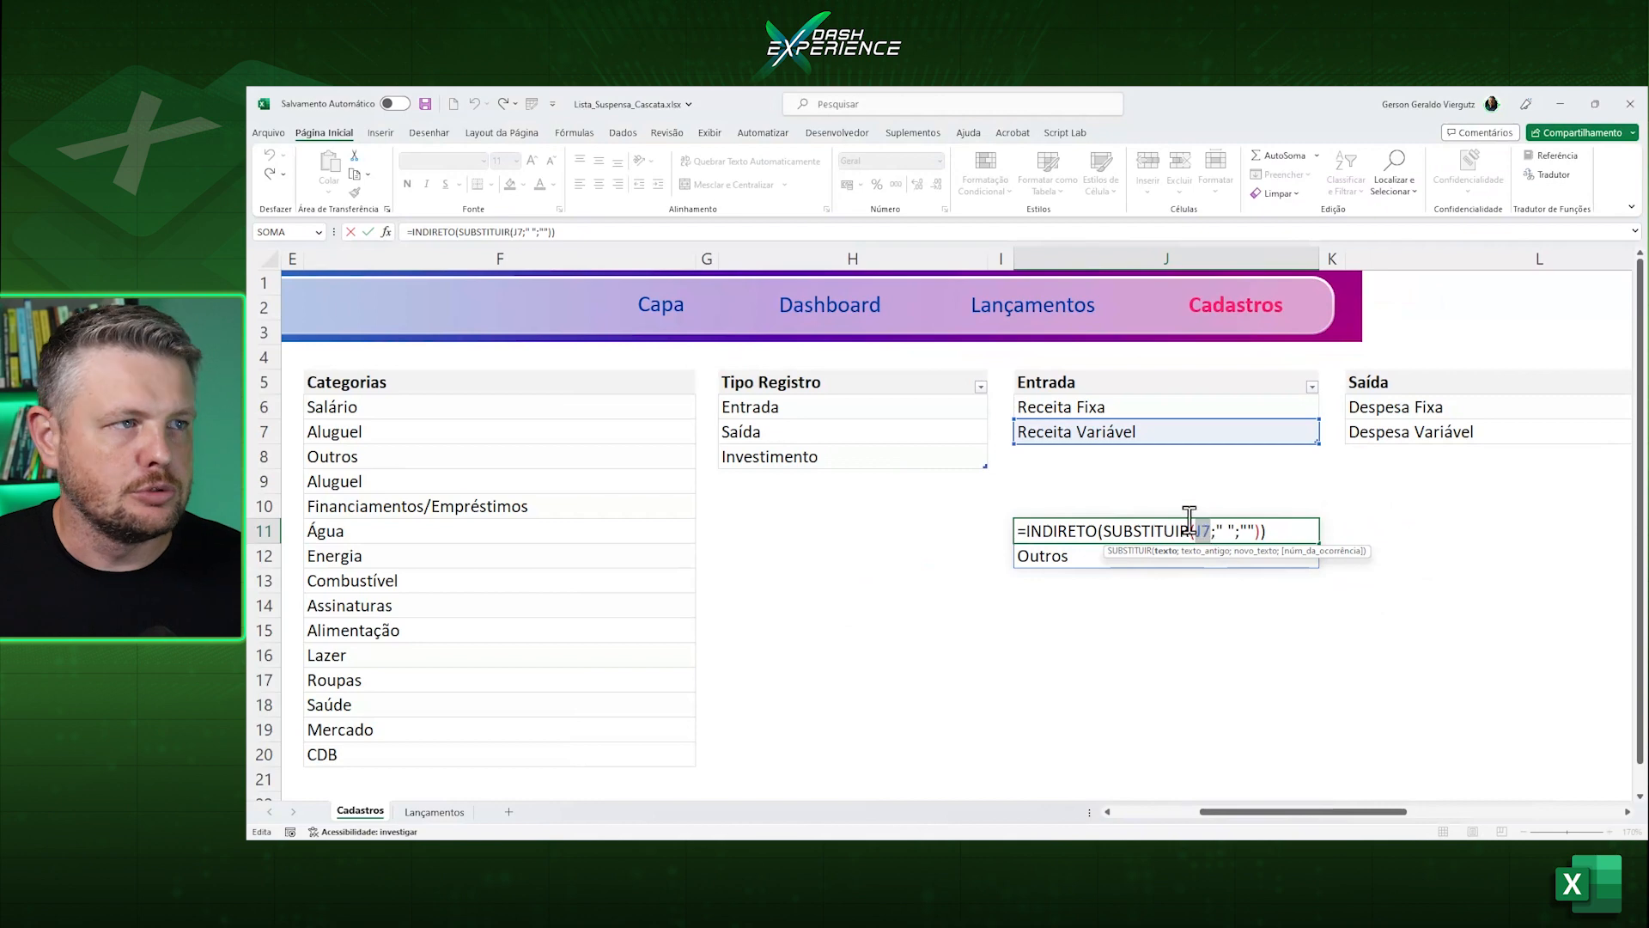
left_click(518, 232)
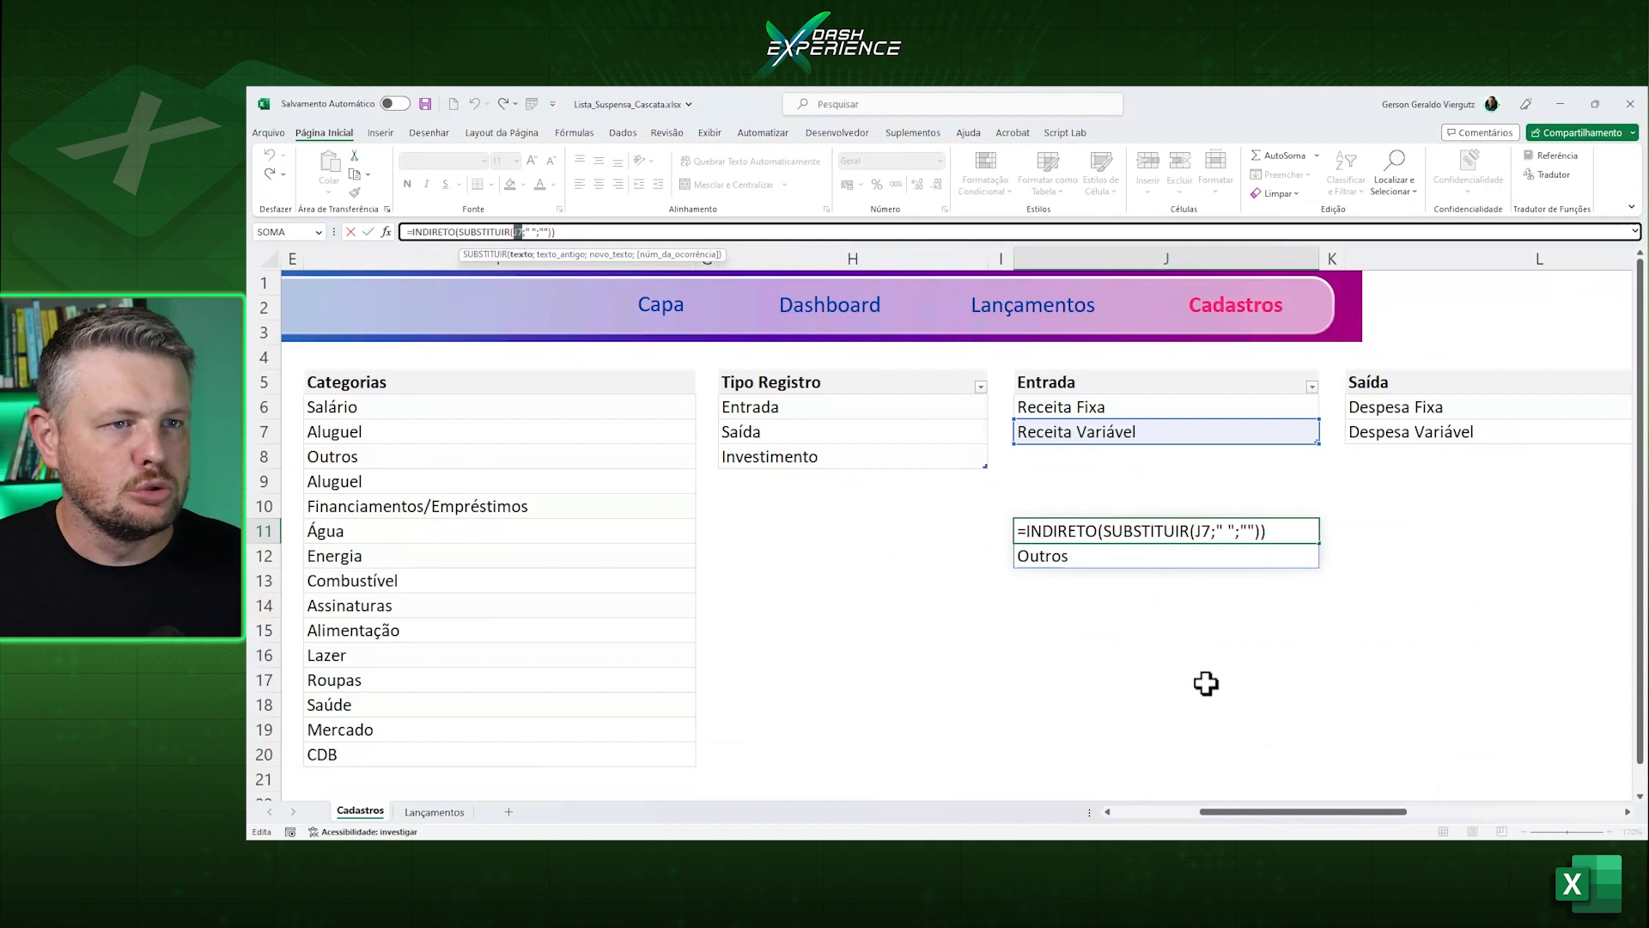
left_click(1201, 530)
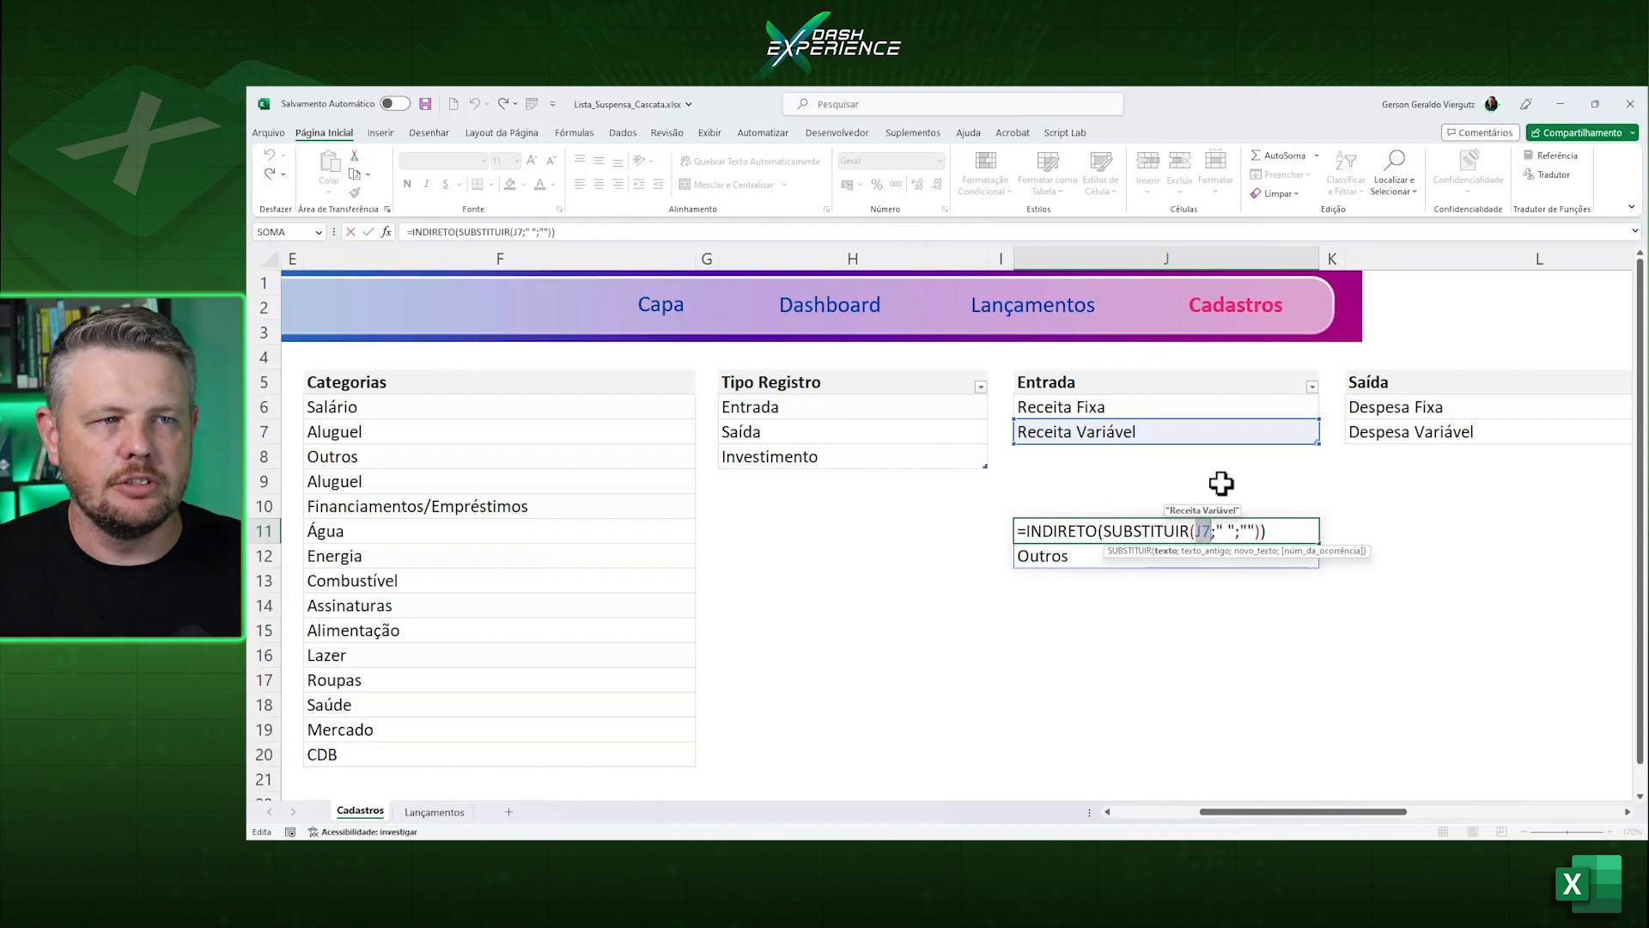
key("F9")
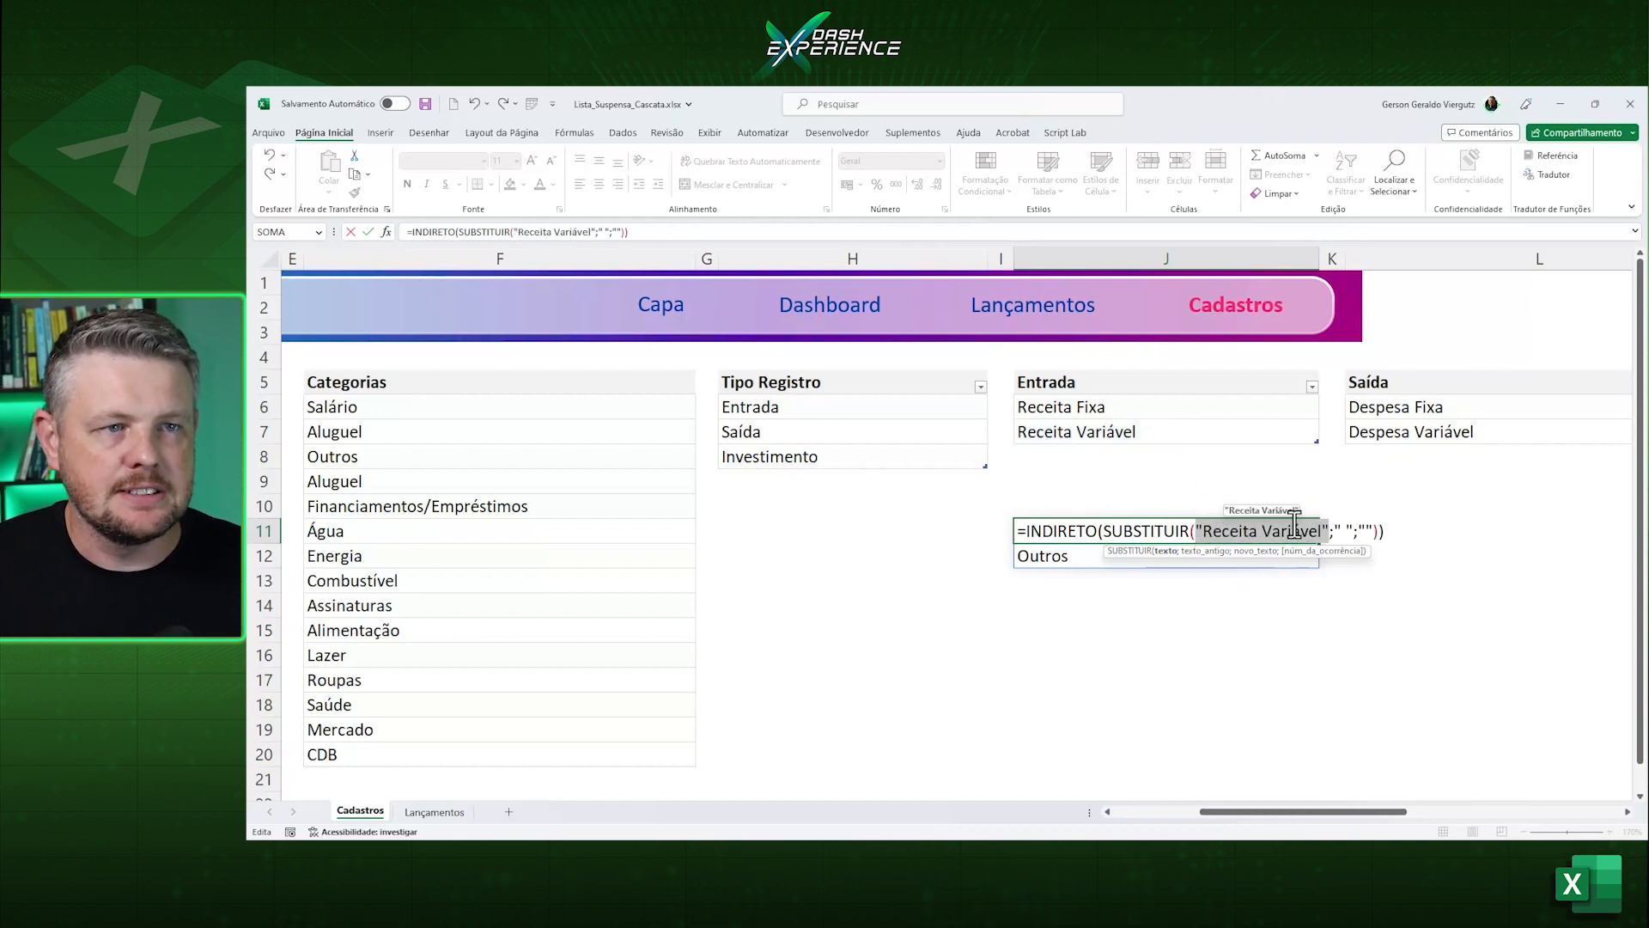
key("ctrl+z")
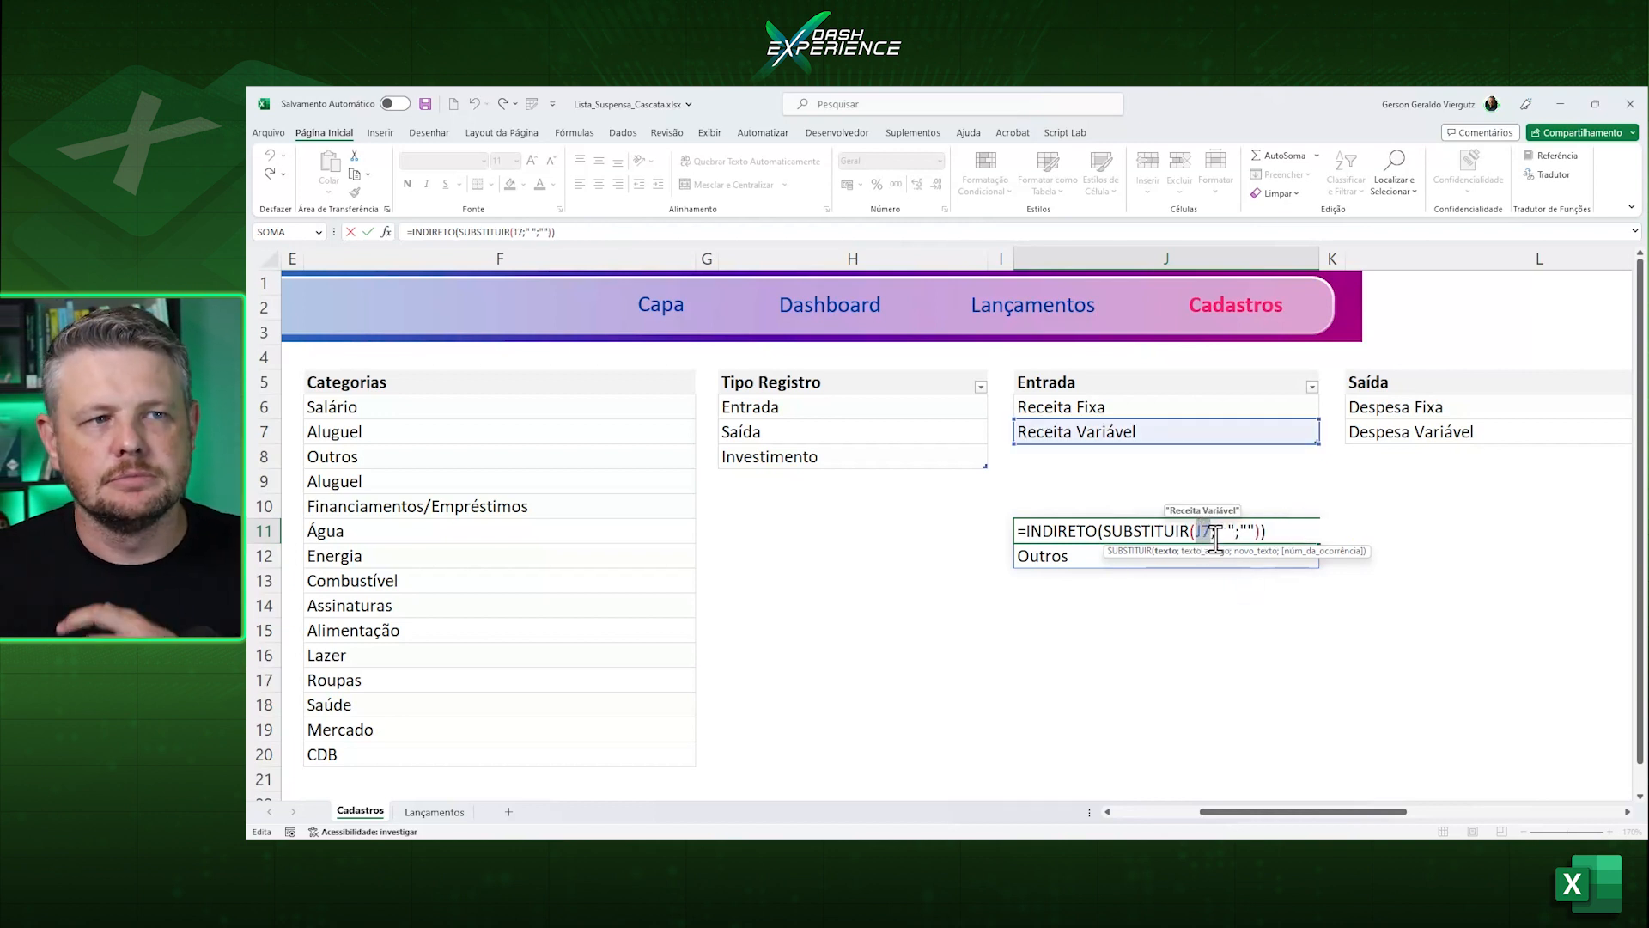
left_click(1254, 530)
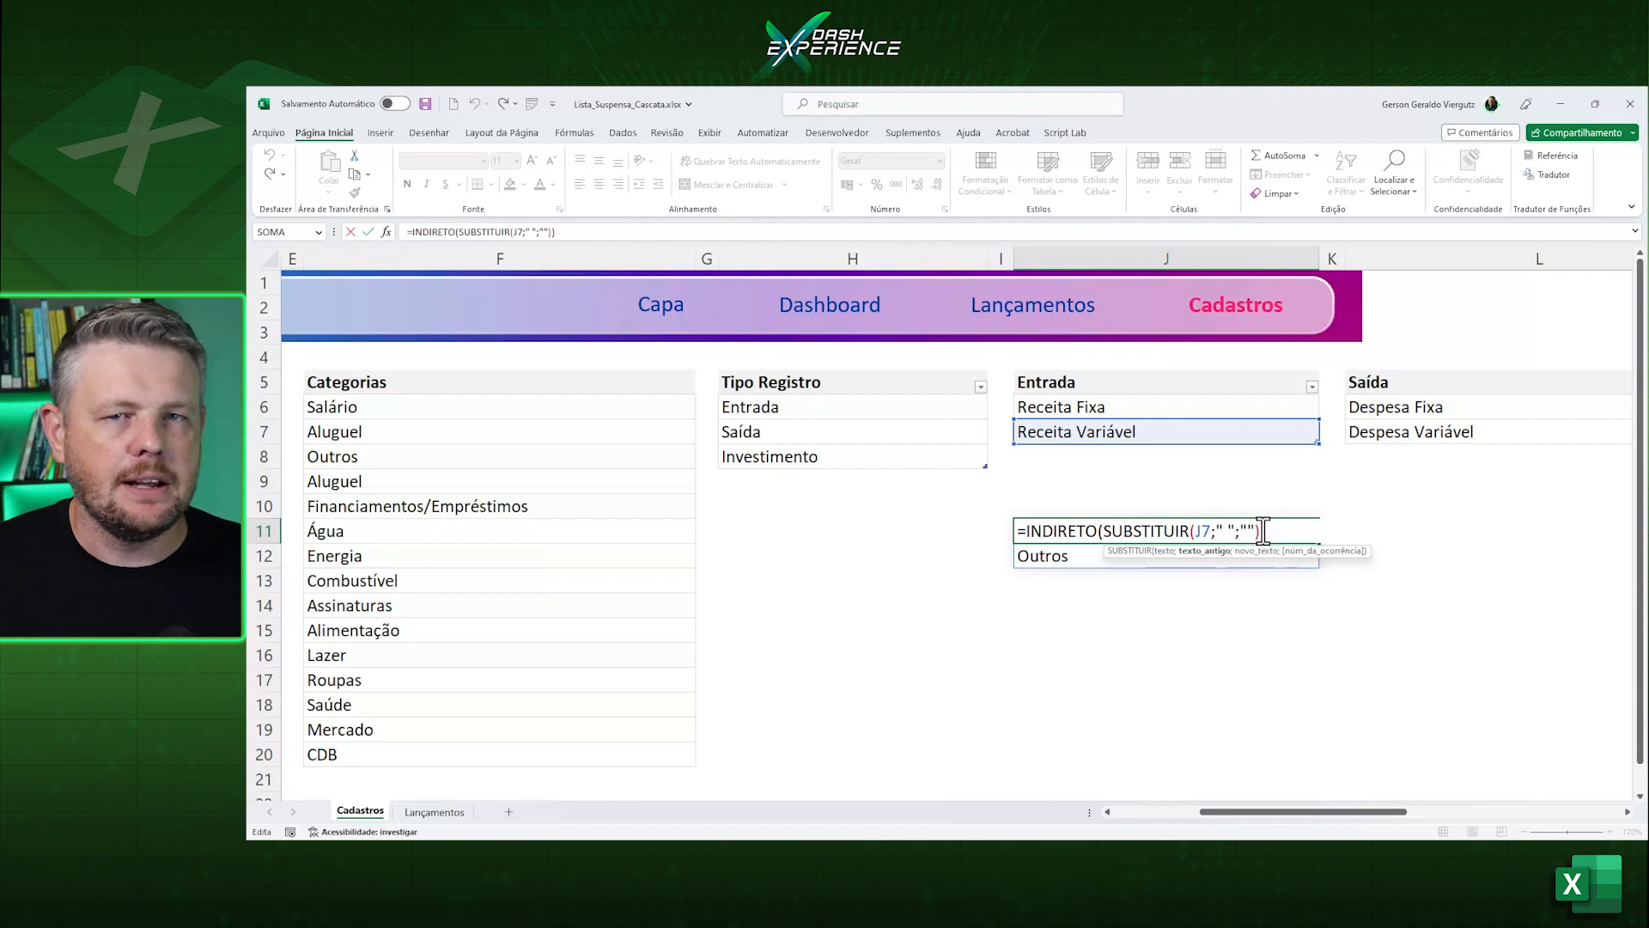
left_click(1072, 534)
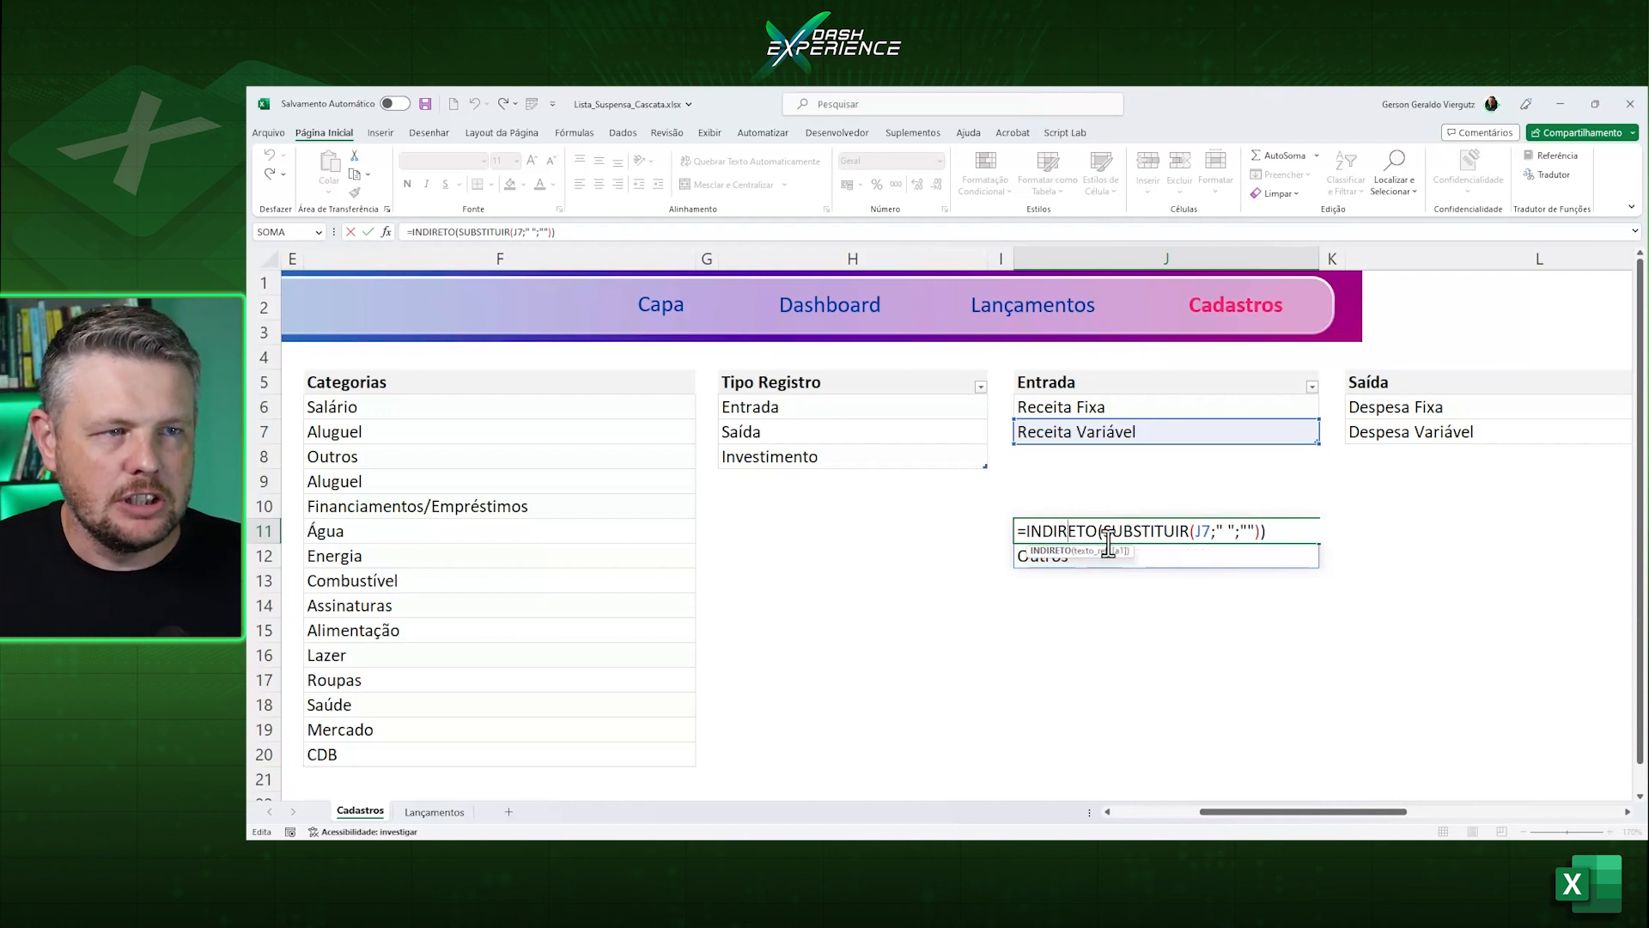
key("ctrl+Return")
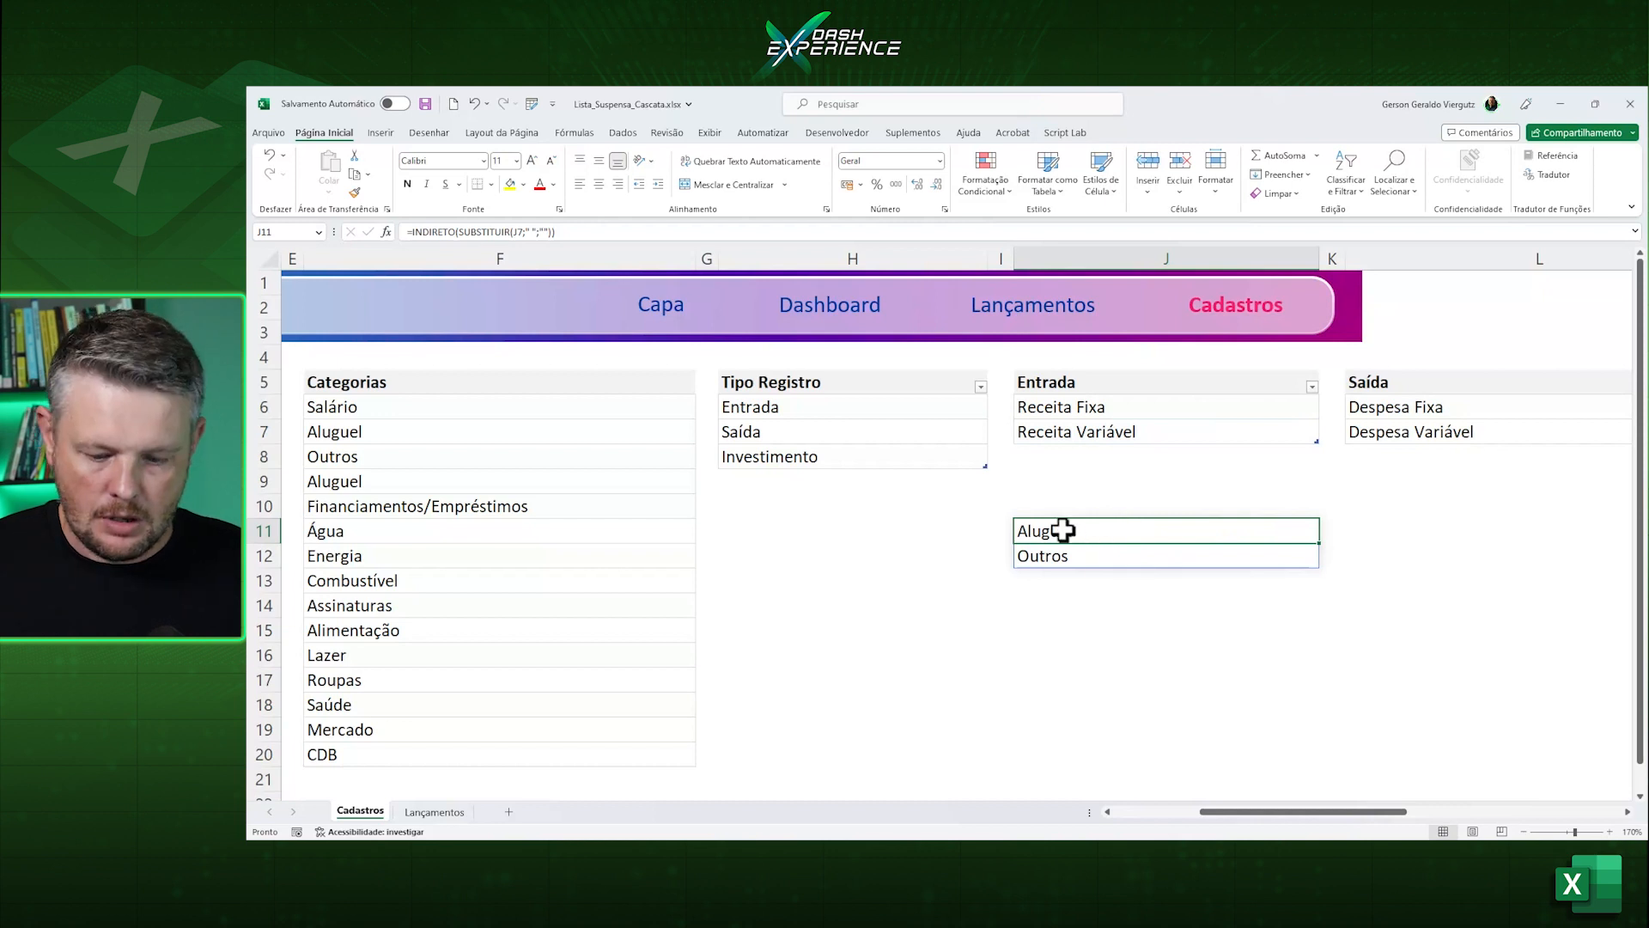
Clear the test formula from J11 and undo the deletion.
key("Delete")
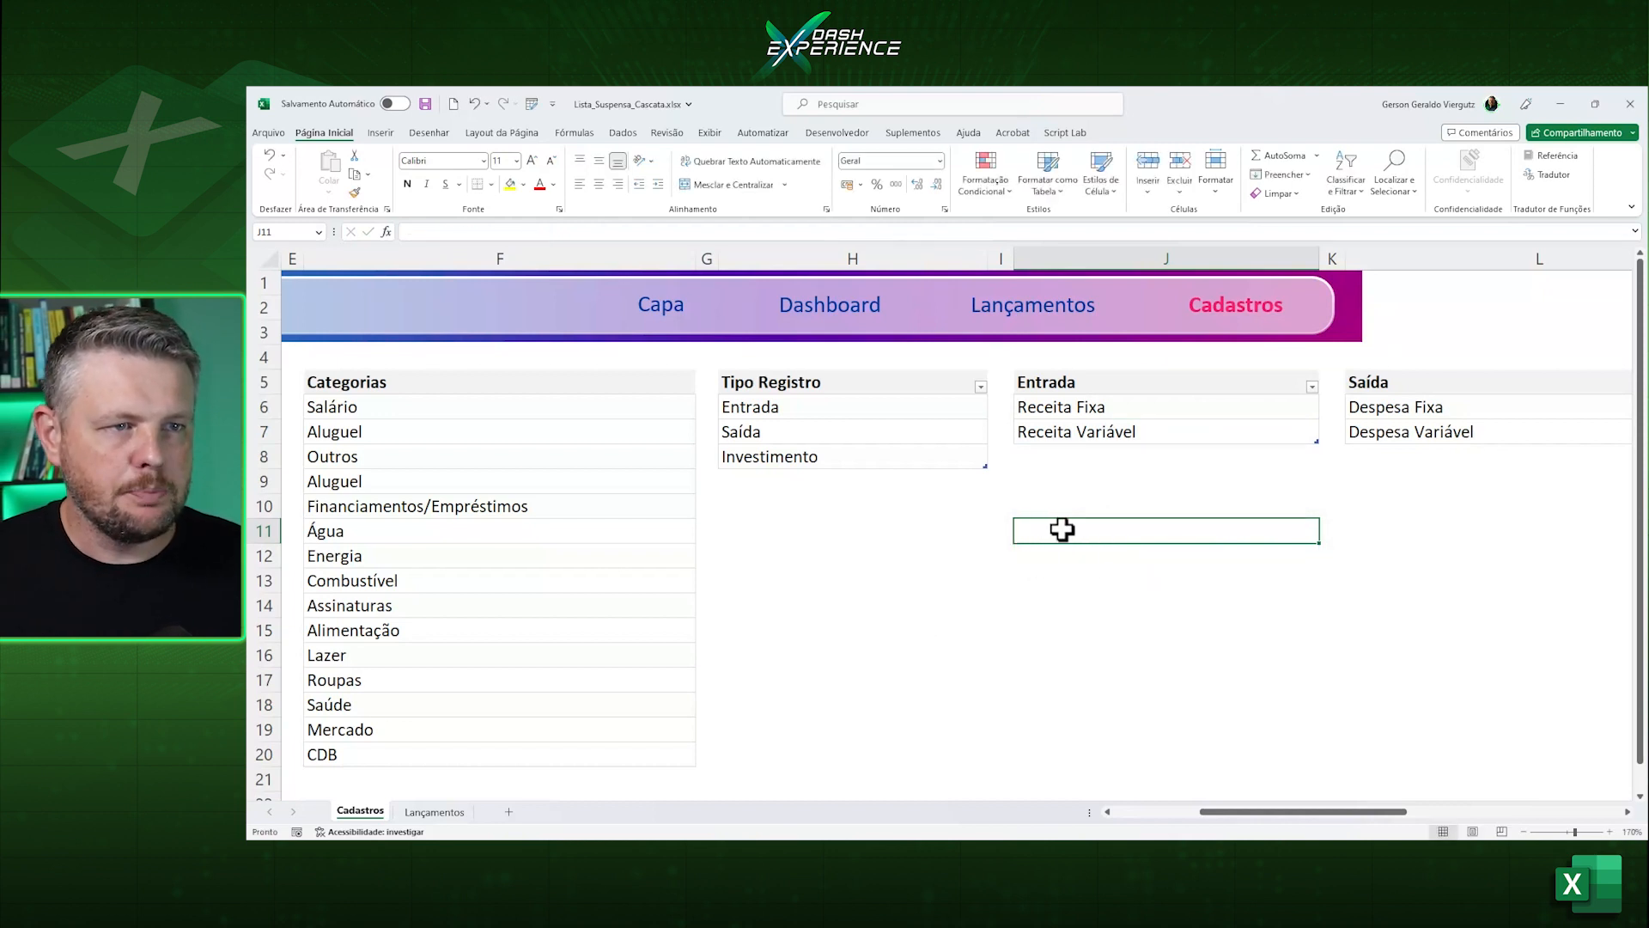
key("ctrl+z")
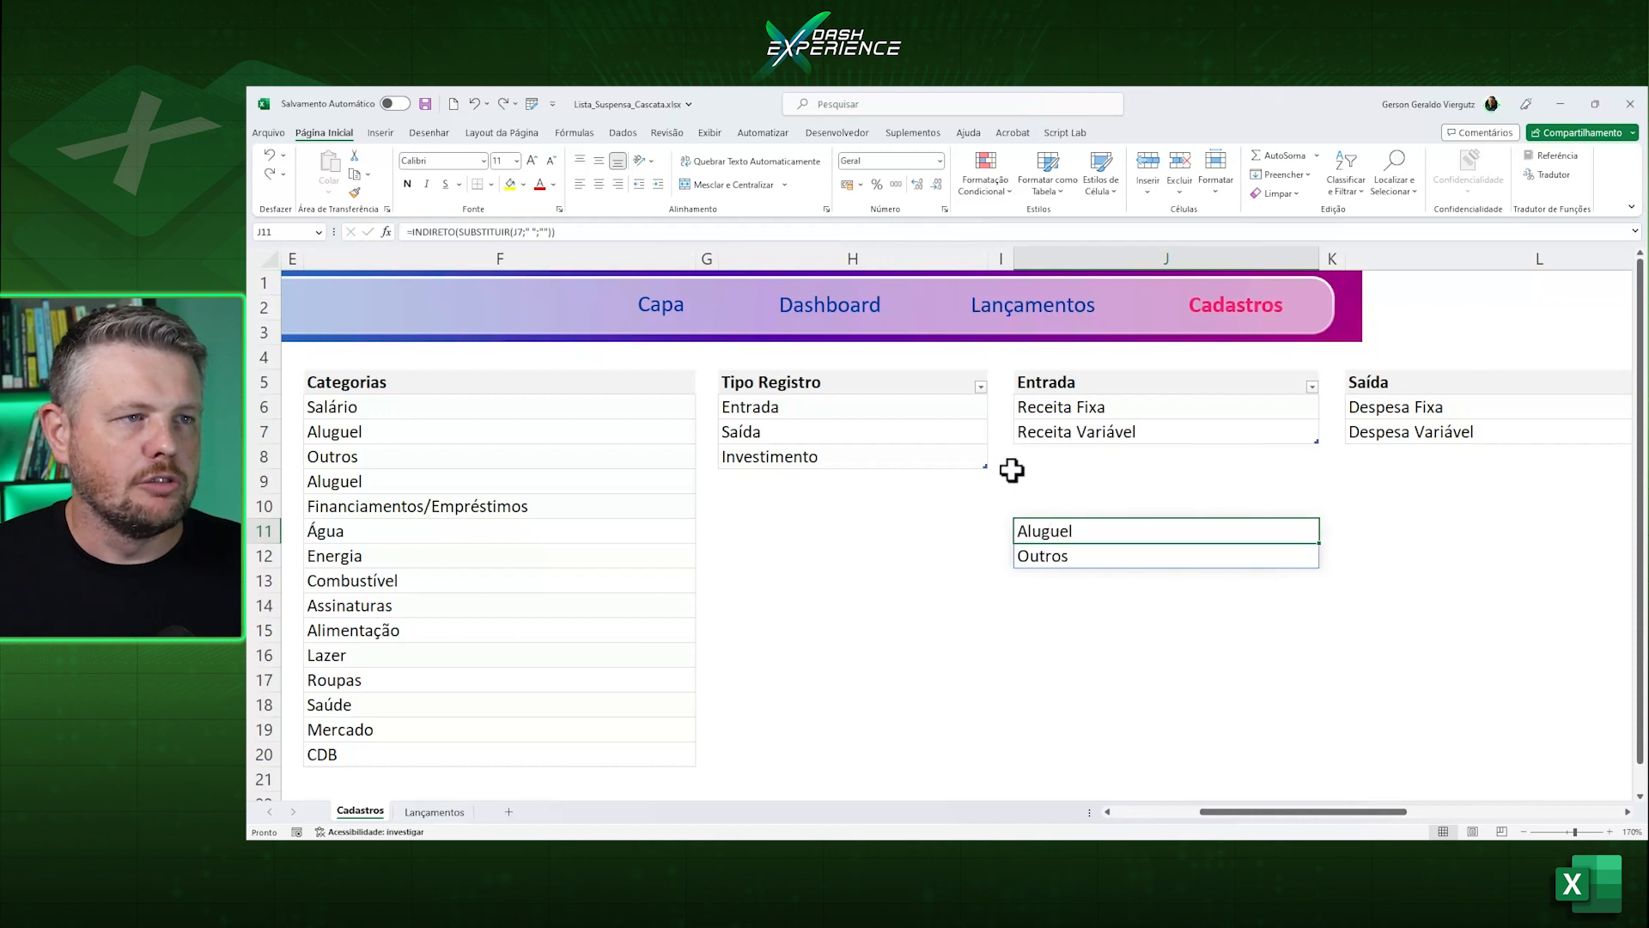
Copy the INDIRETO and SUBSTITUIR formula from J11 on Cadastros.
left_click(792, 407)
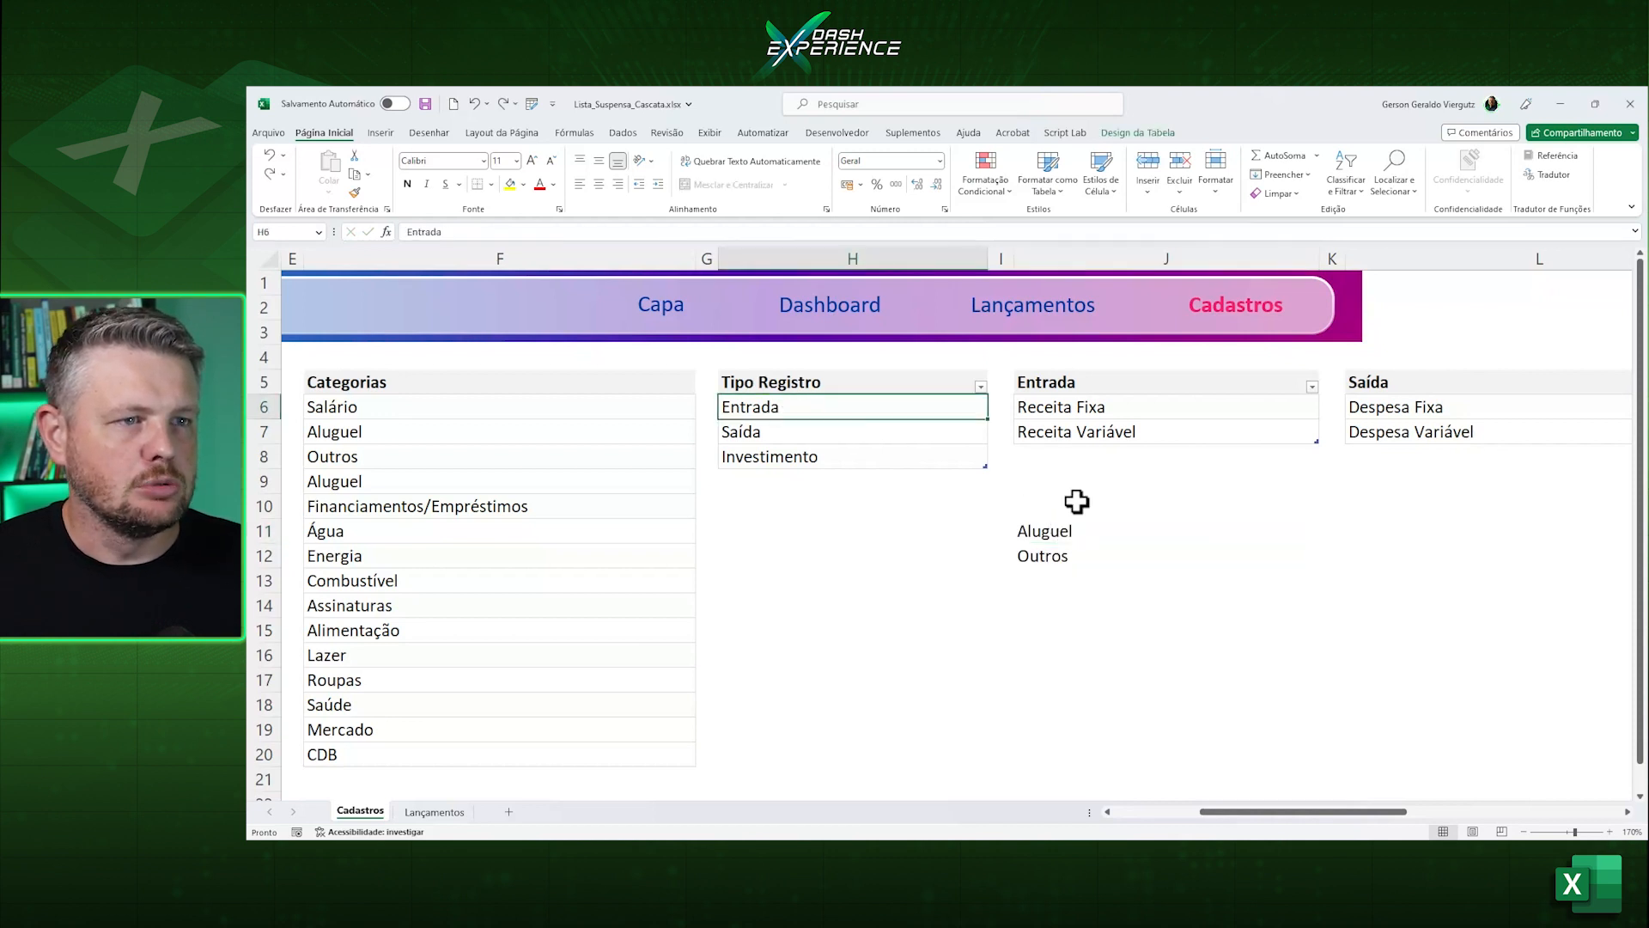
left_click(1040, 531)
left_click_drag(570, 233, 384, 236)
key("ctrl+c")
key("Escape")
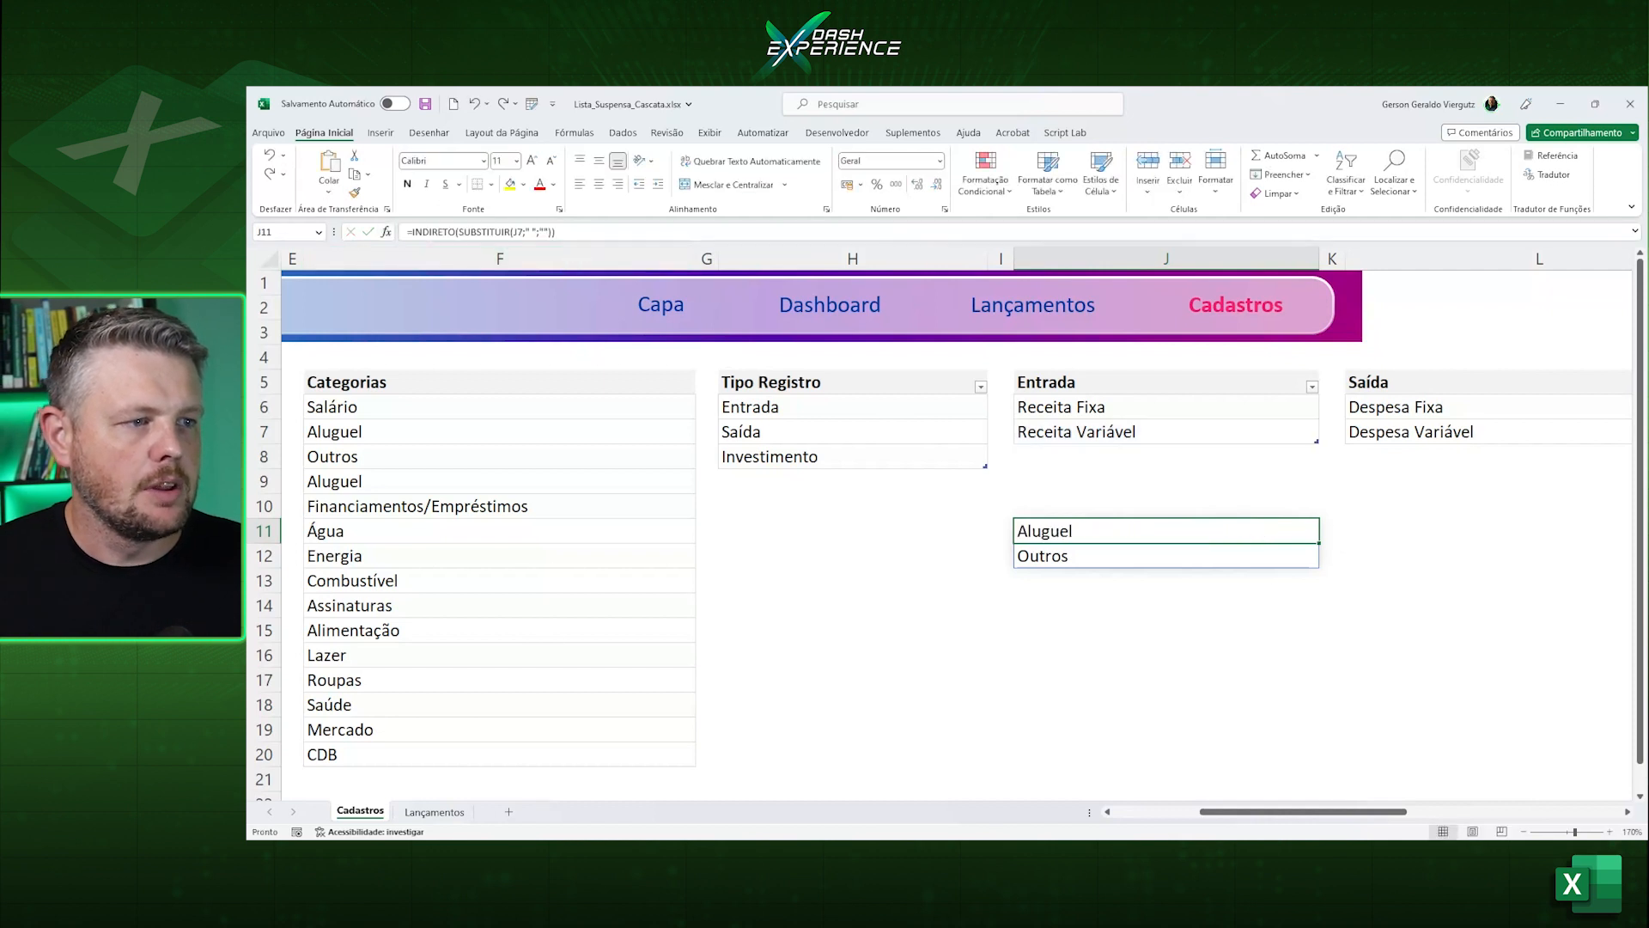
Open list validation for Tipo cells E5:E9 on Lançamentos and enter the source =INDIRETO(SUBSTITUIR(D5;" ";"")).
left_click(447, 816)
left_click_drag(720, 346, 747, 424)
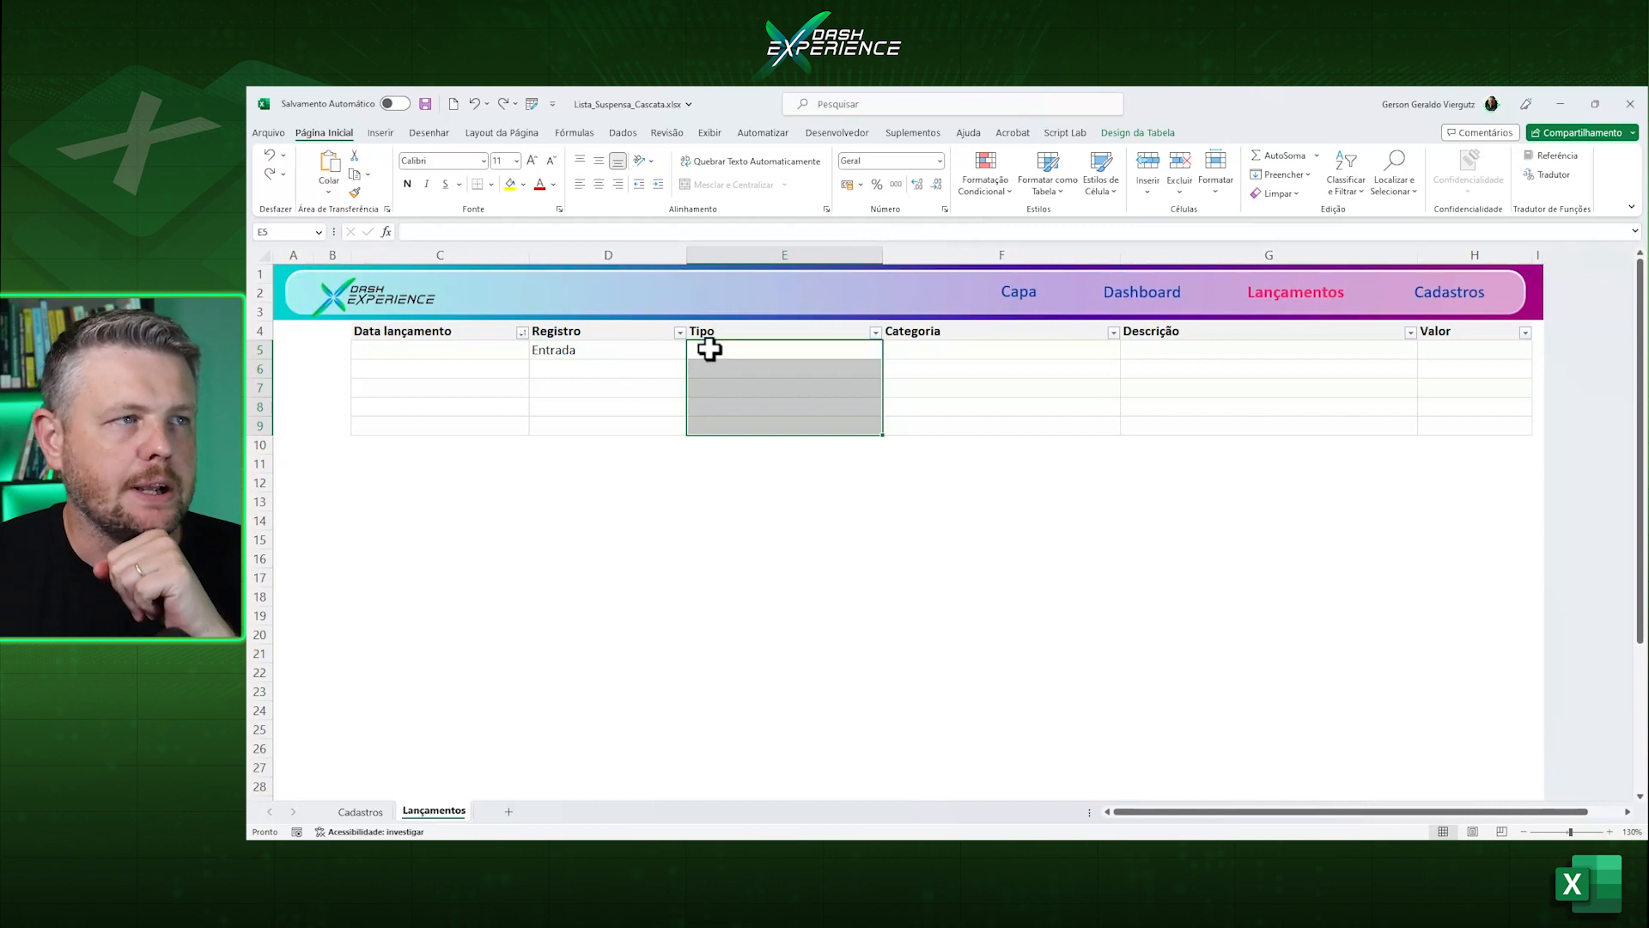
left_click(623, 133)
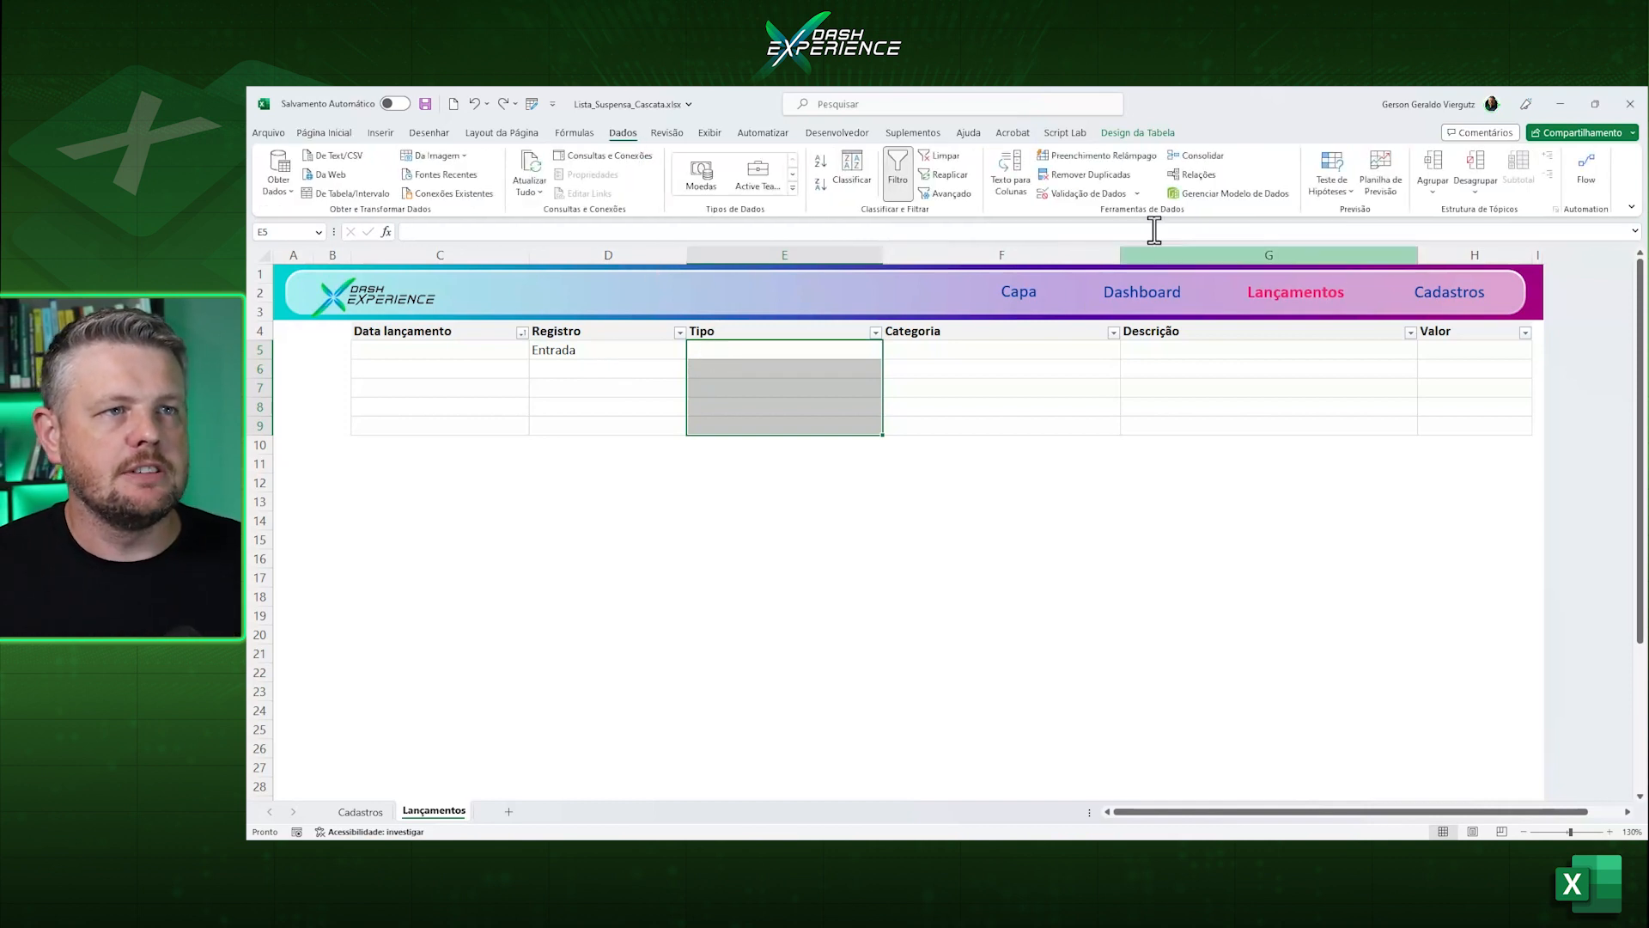
left_click(1076, 194)
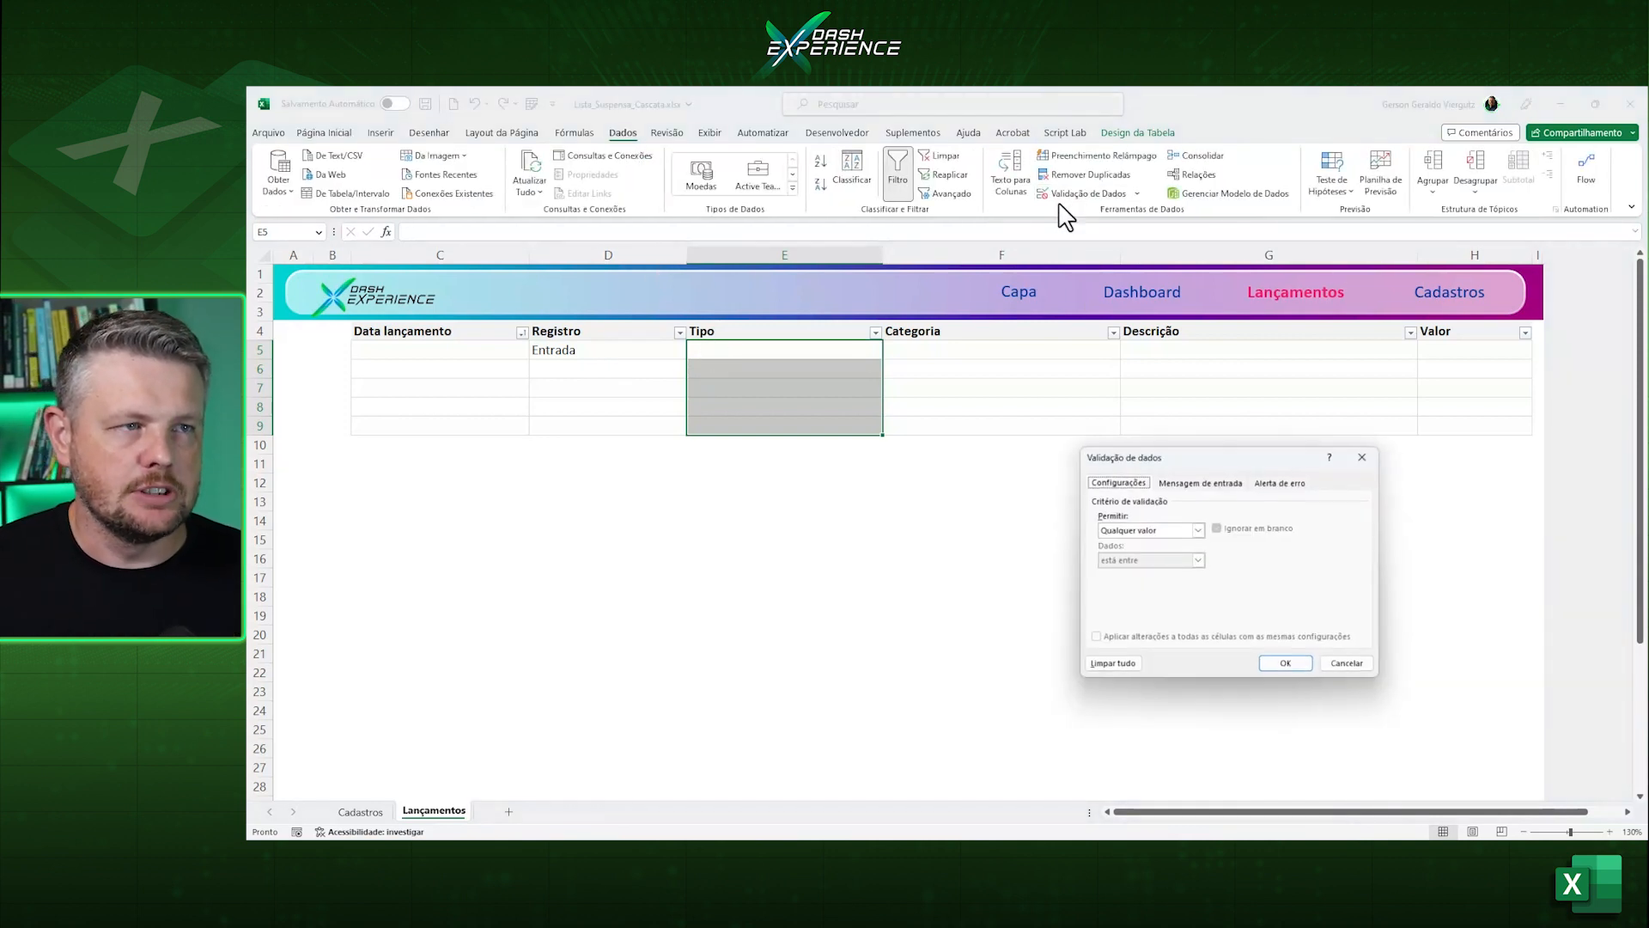
left_click(1104, 530)
left_click(1136, 580)
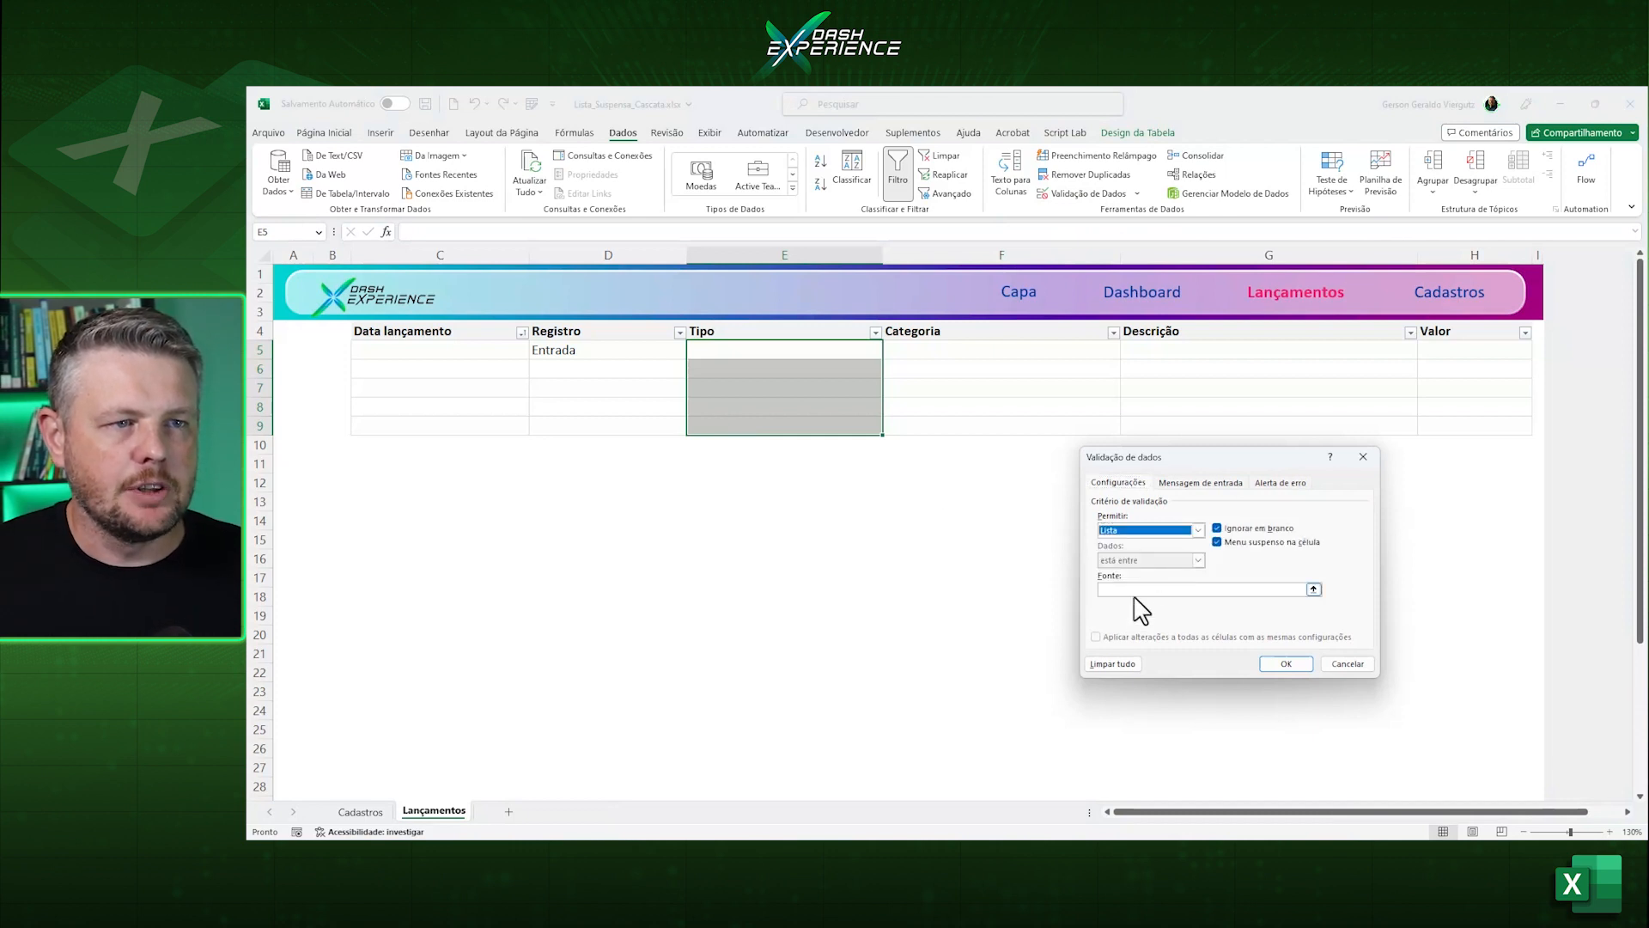
left_click(1135, 589)
key("ctrl+v")
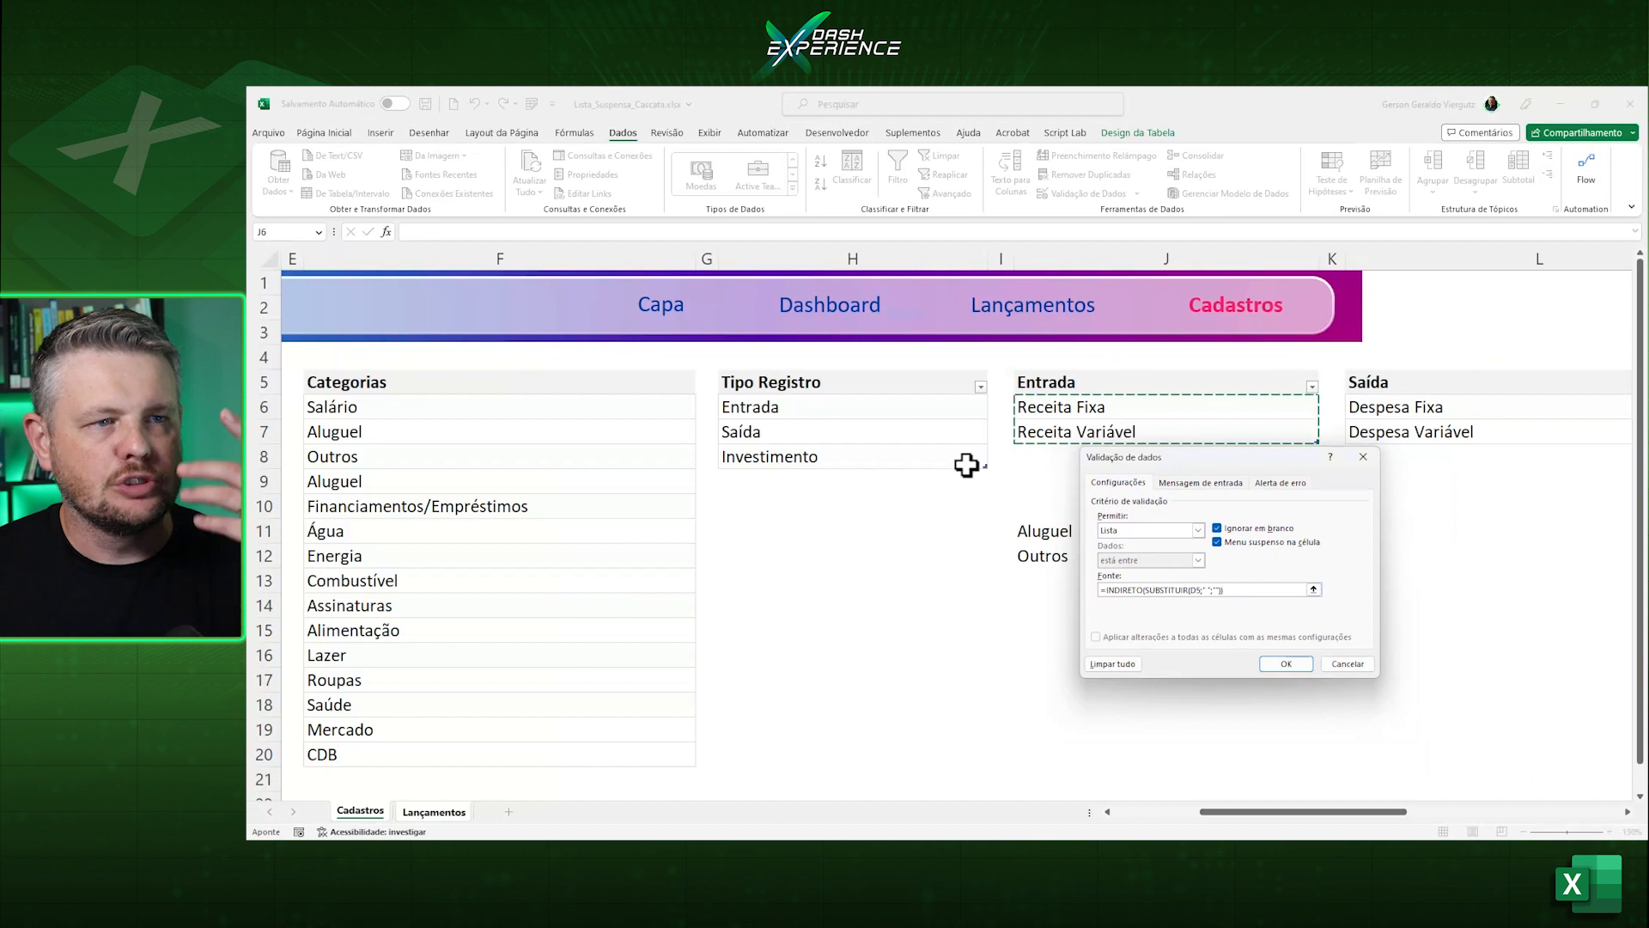
Copy the whole source formula from the validation settings and cancel the dialog.
left_click(1248, 591)
left_click_drag(1248, 591, 1088, 589)
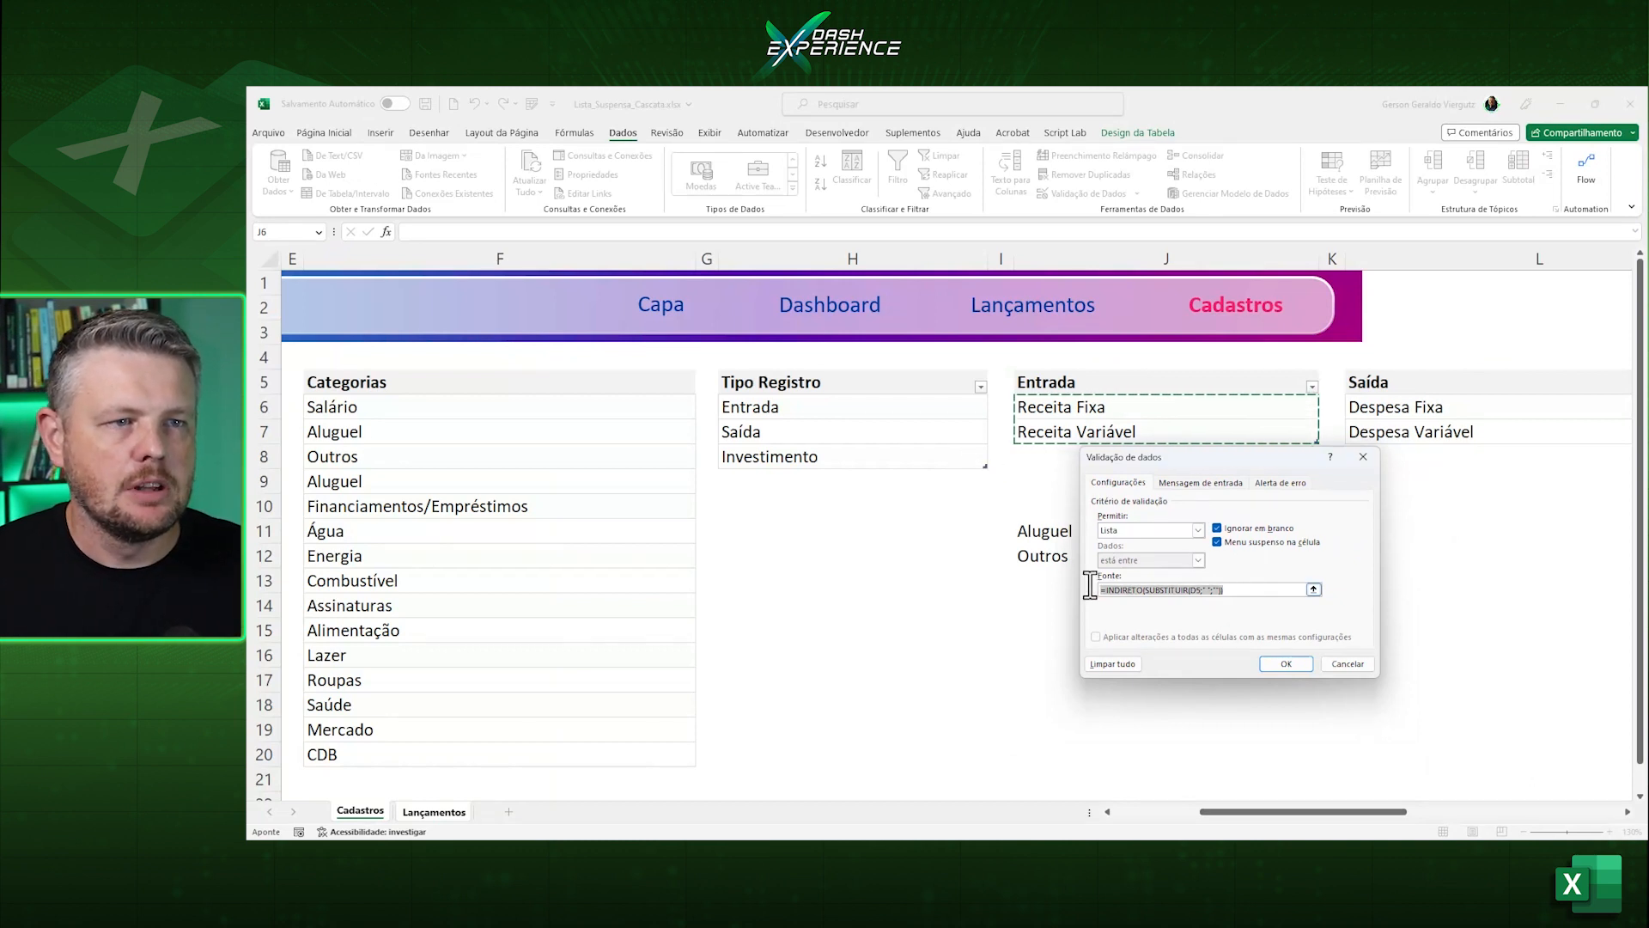
left_click(1342, 661)
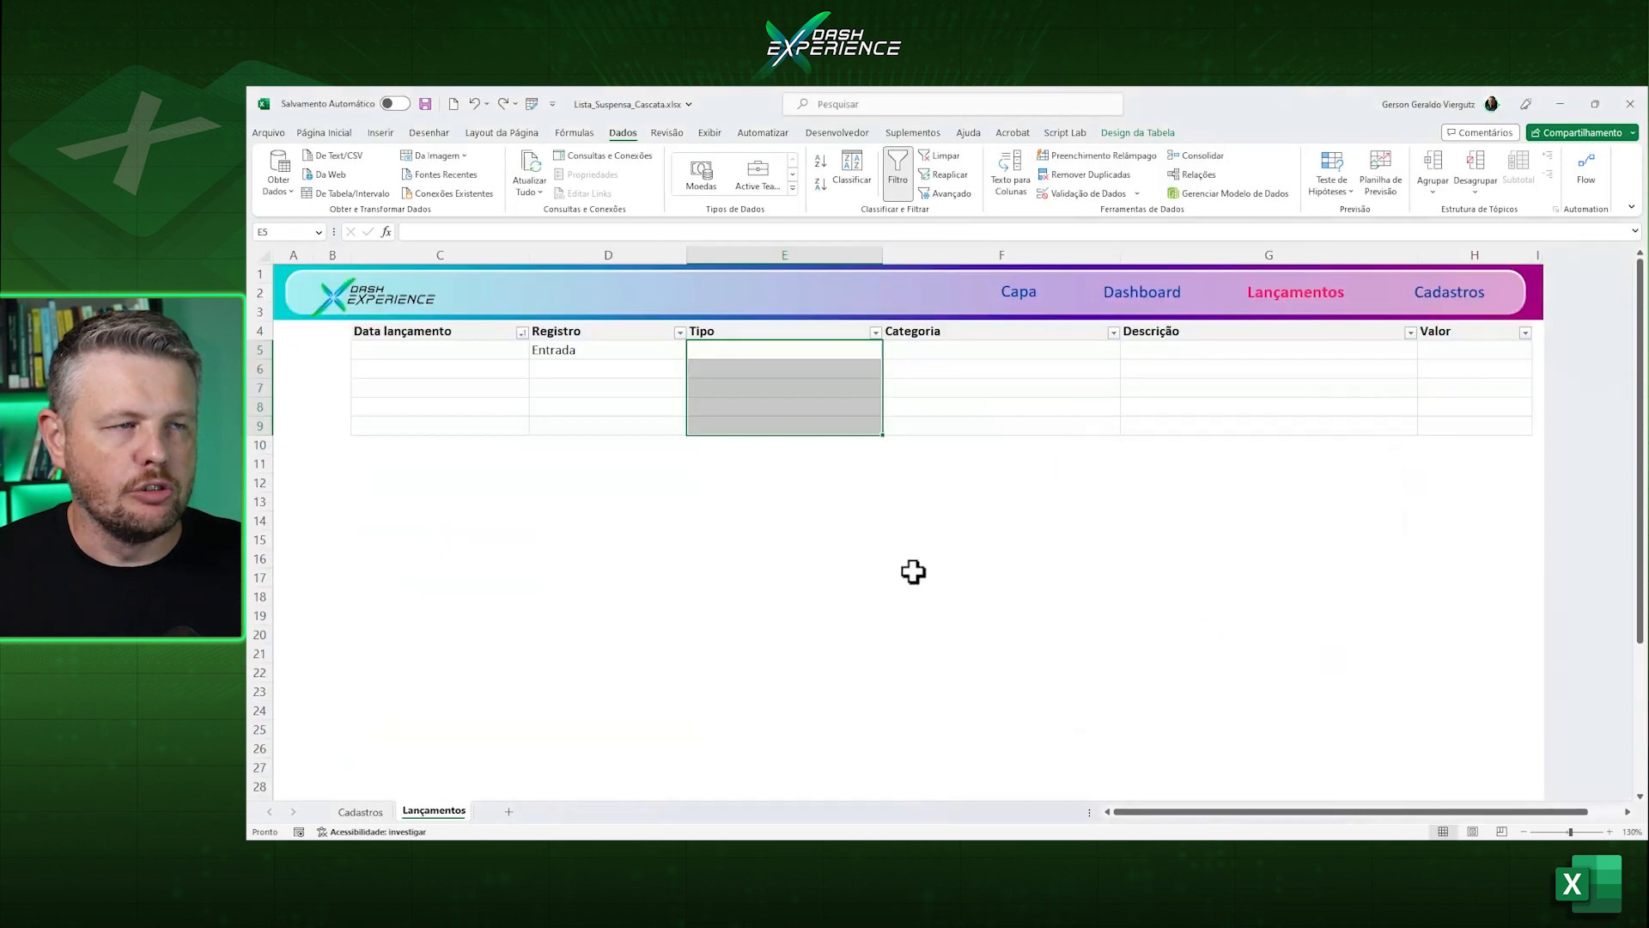
Apply list validation to Tipo cells E5:E9 using the copied source =INDIRETO(SUBSTITUIR(D5;" ";"")).
left_click(1089, 194)
left_click(1121, 530)
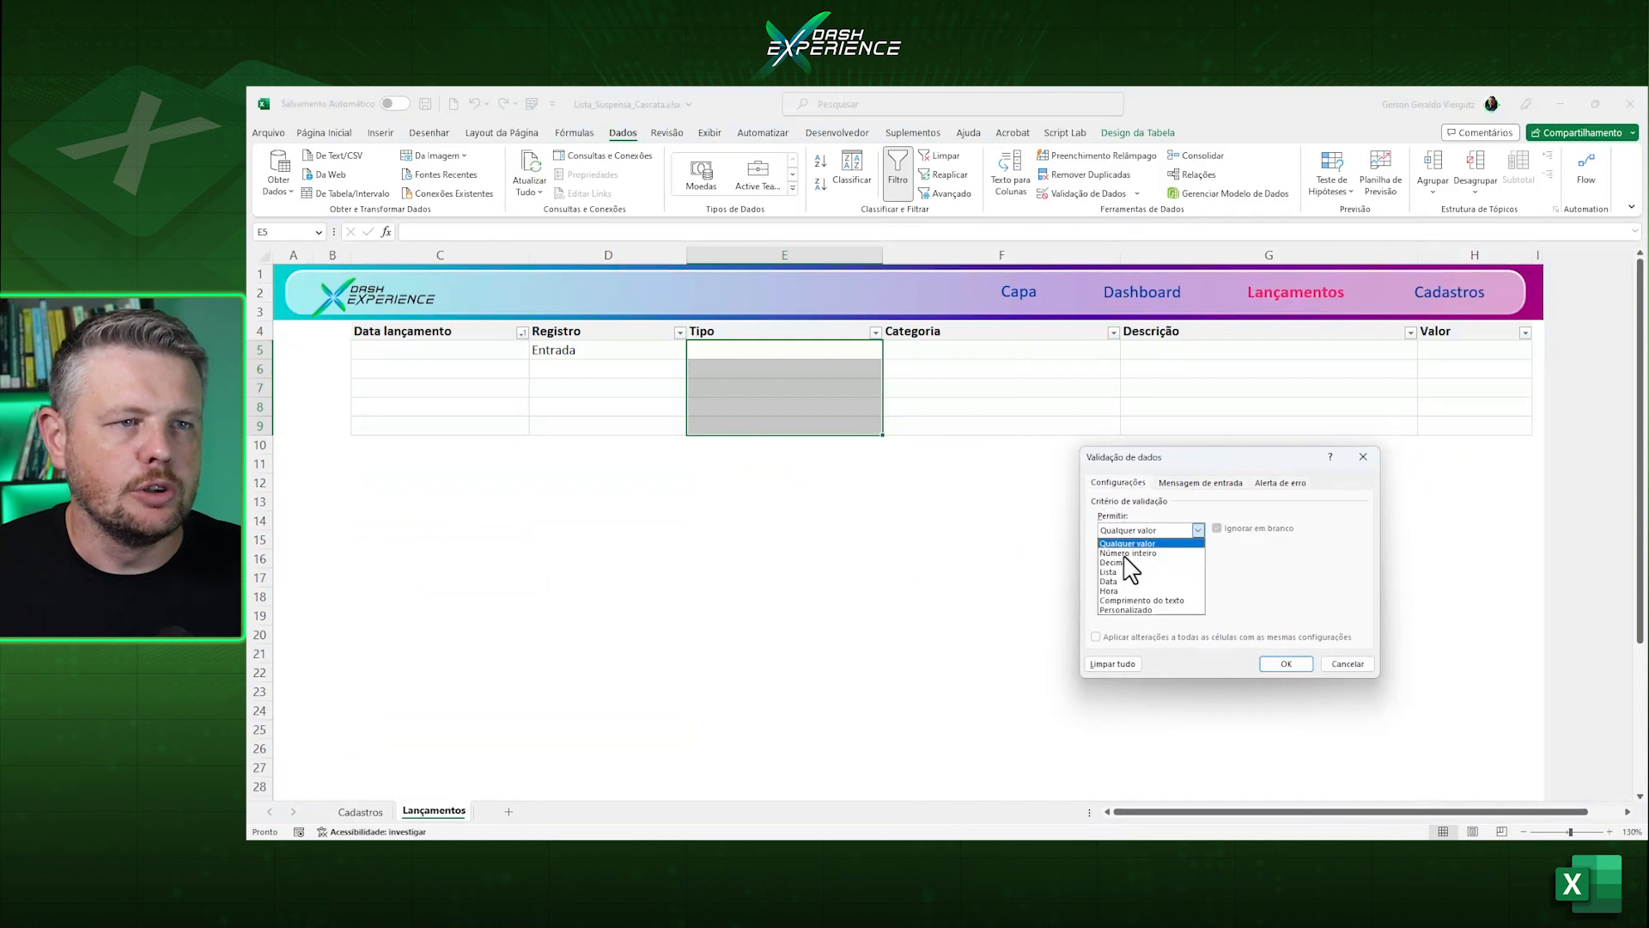
left_click(1122, 572)
left_click(1172, 589)
key("ctrl+v")
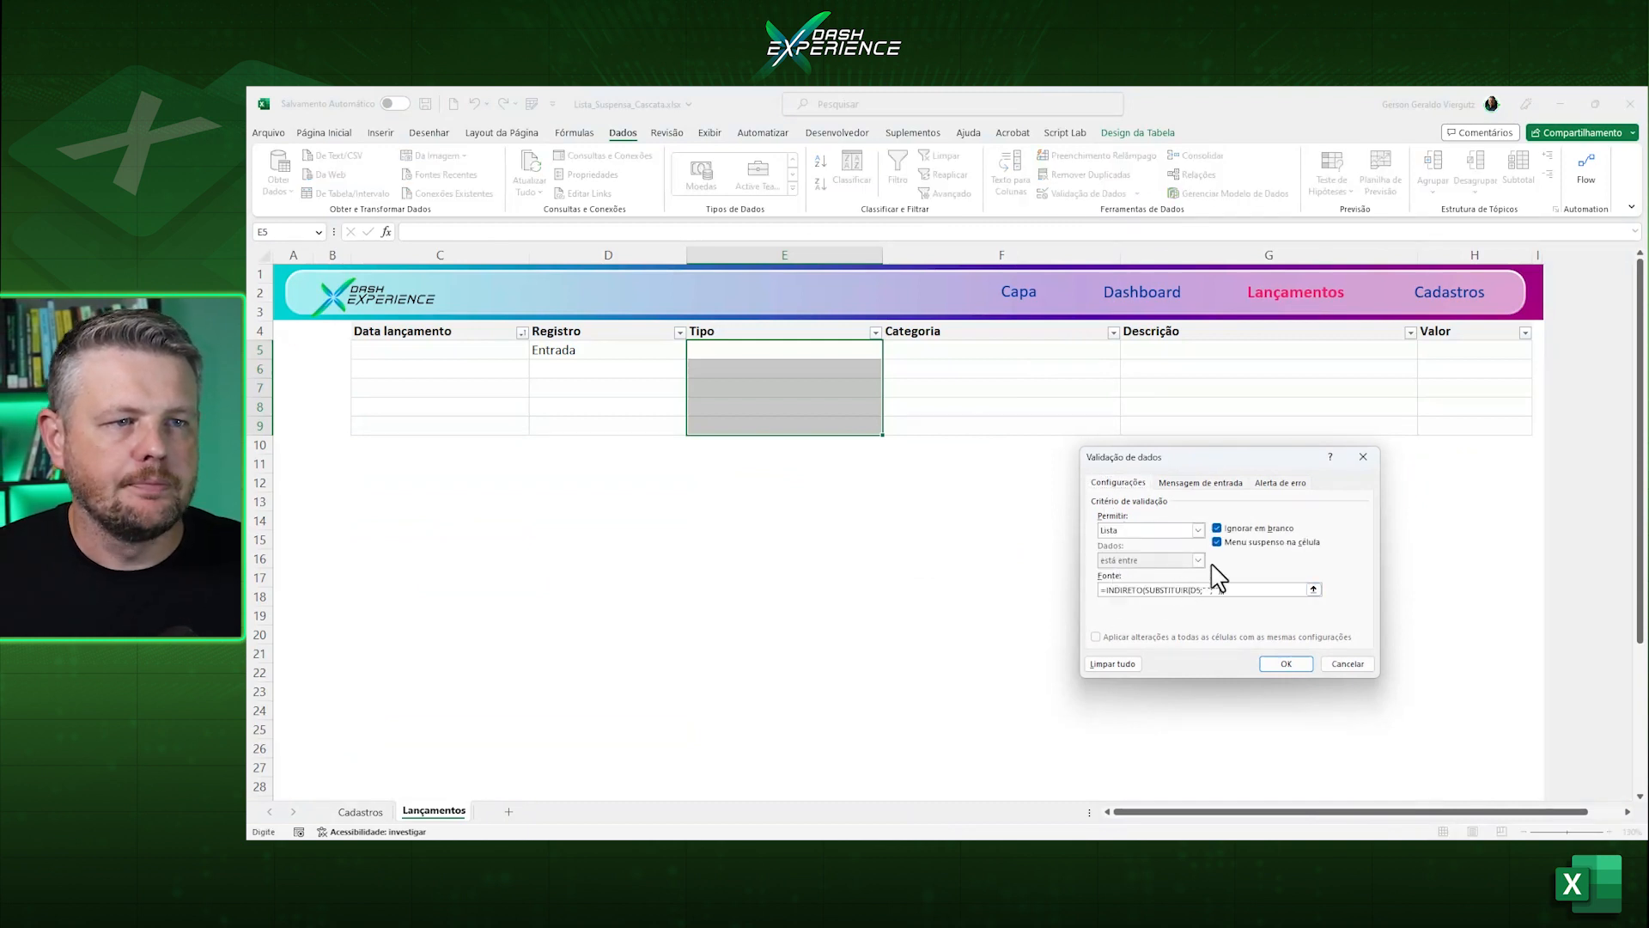
left_click(1283, 664)
left_click(1108, 560)
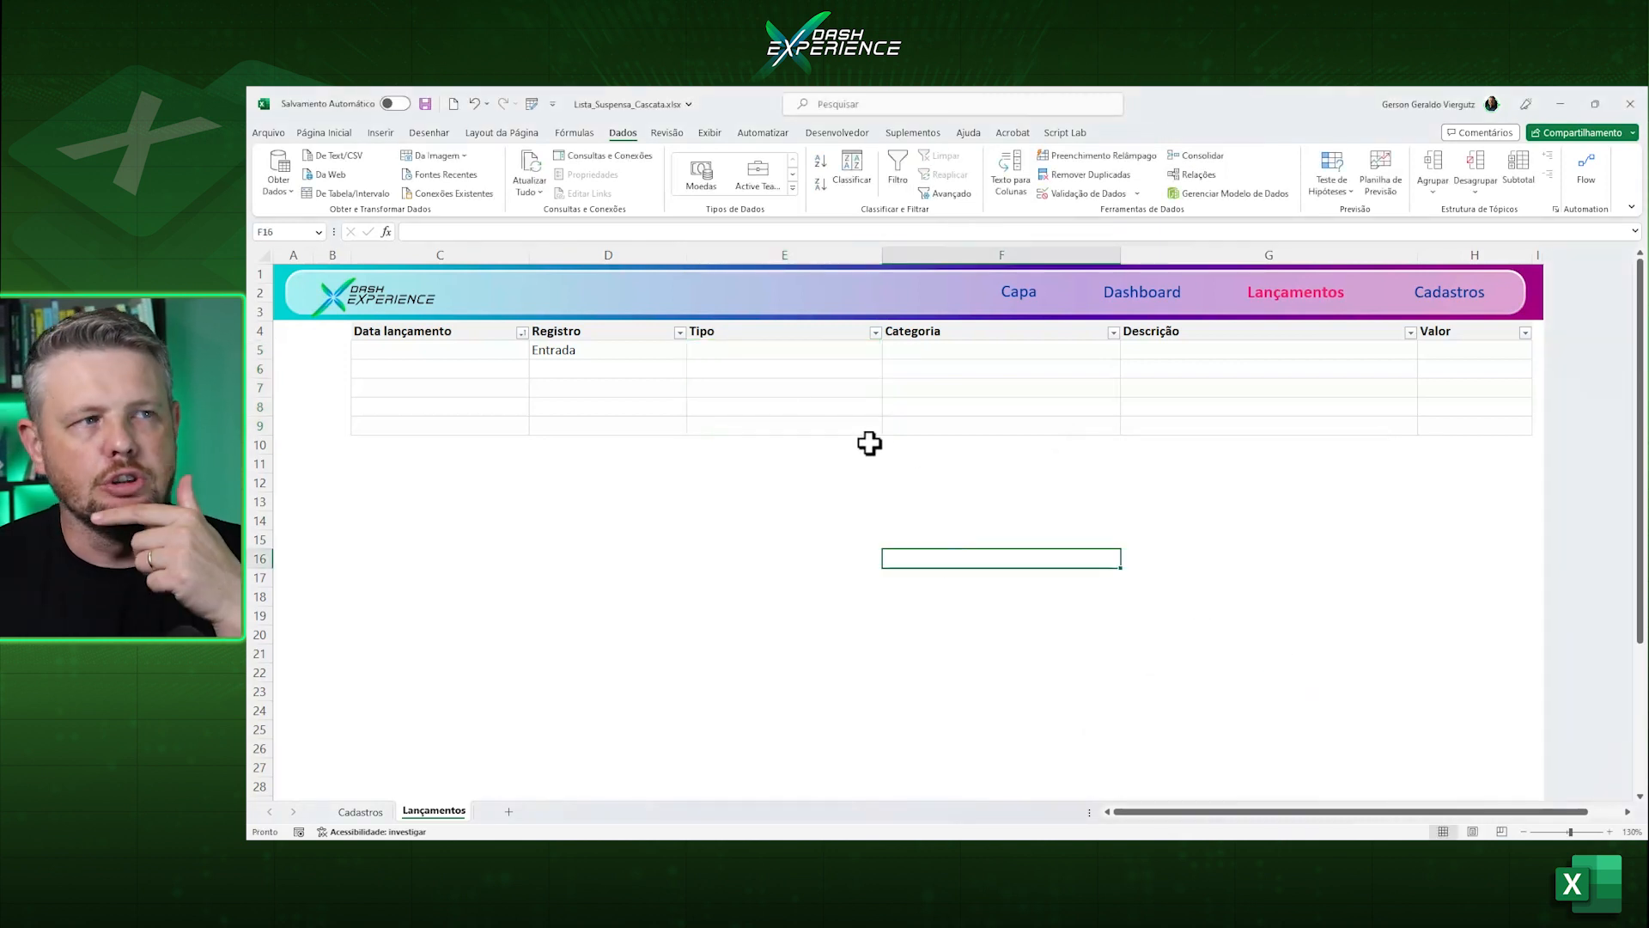
Check the Tipo options offered in E5 for the Entrada record.
left_click(558, 350)
left_click(777, 367)
left_click(751, 352)
left_click(890, 352)
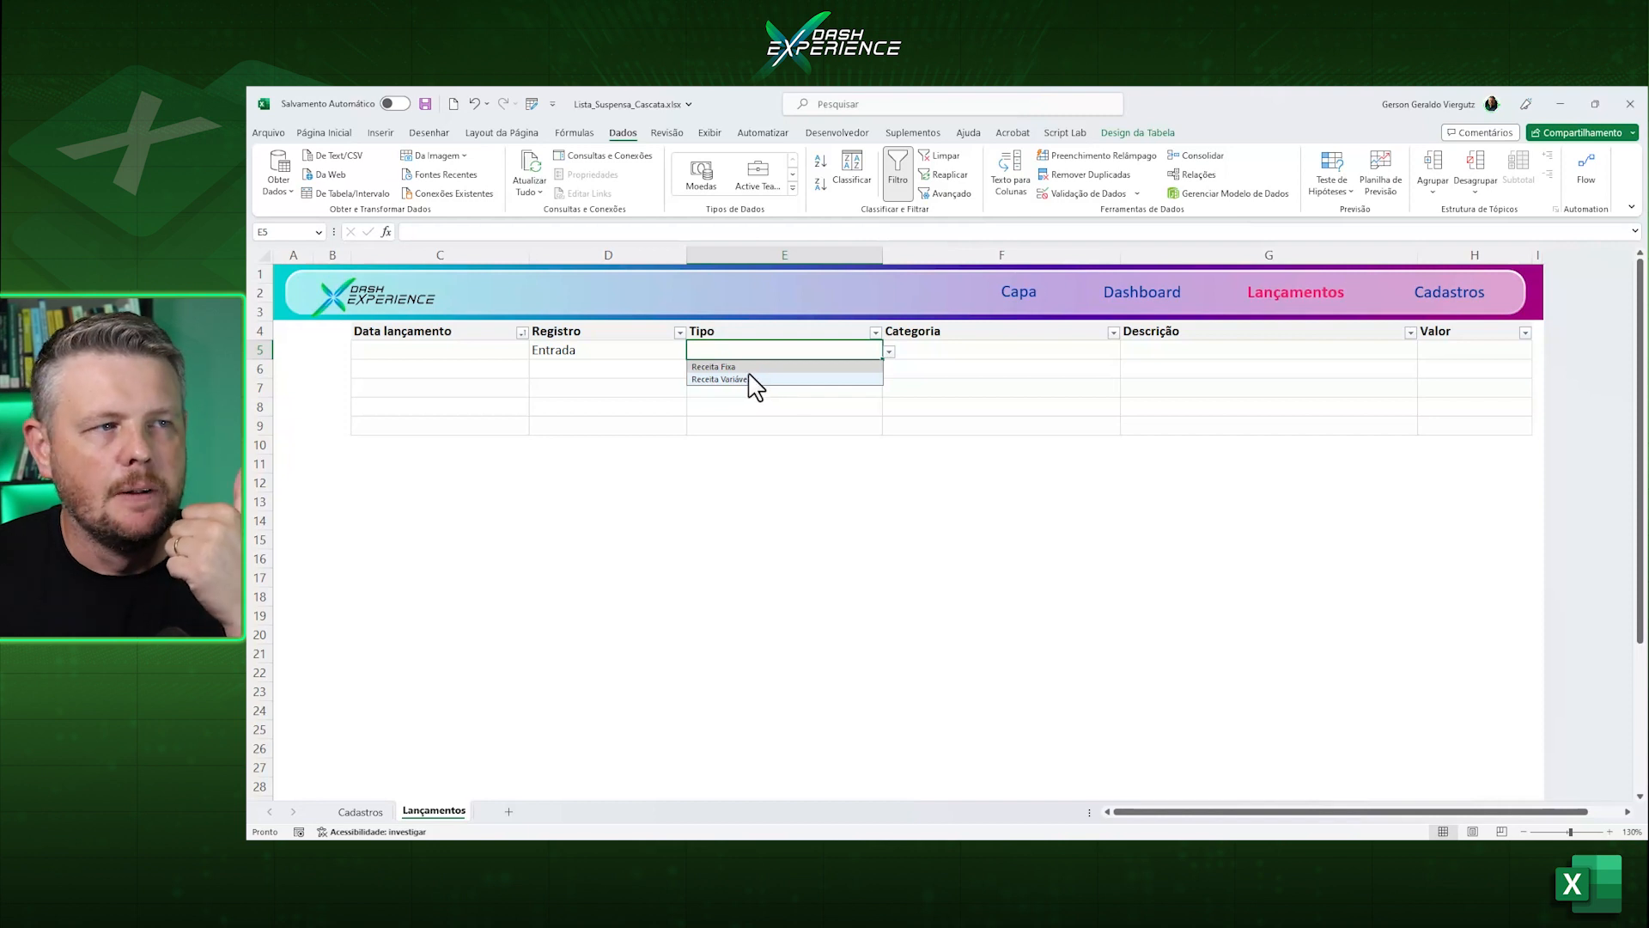
Change Registro in D5 to Saída and display the Tipo options in E5.
left_click(607, 349)
left_click(693, 351)
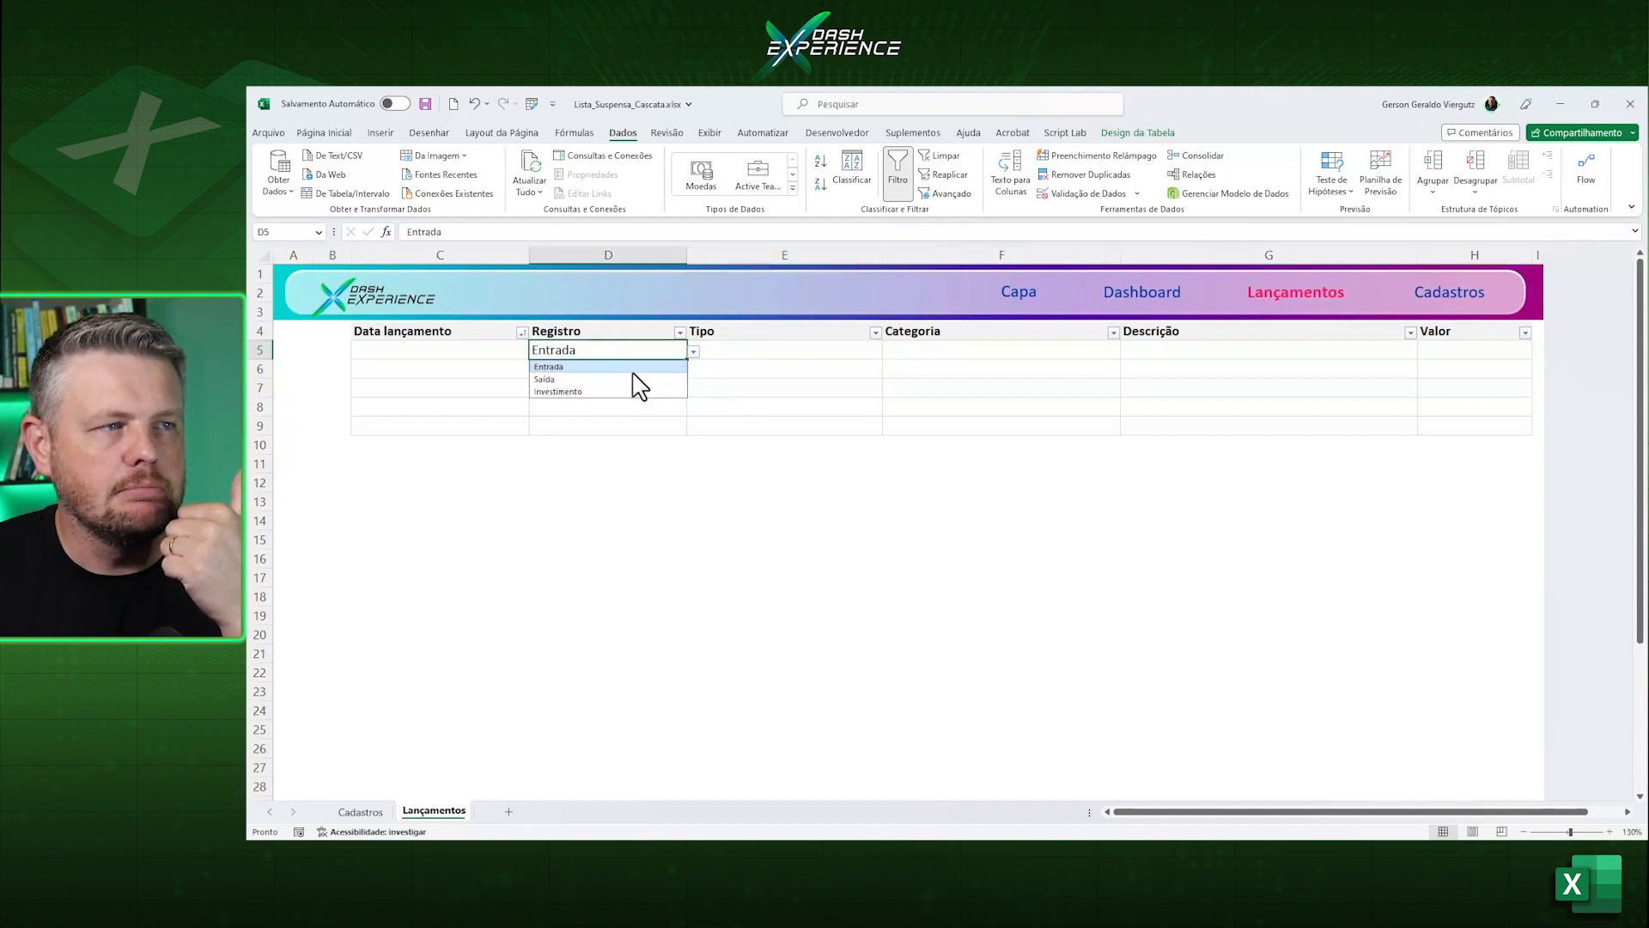
left_click(618, 379)
left_click(867, 350)
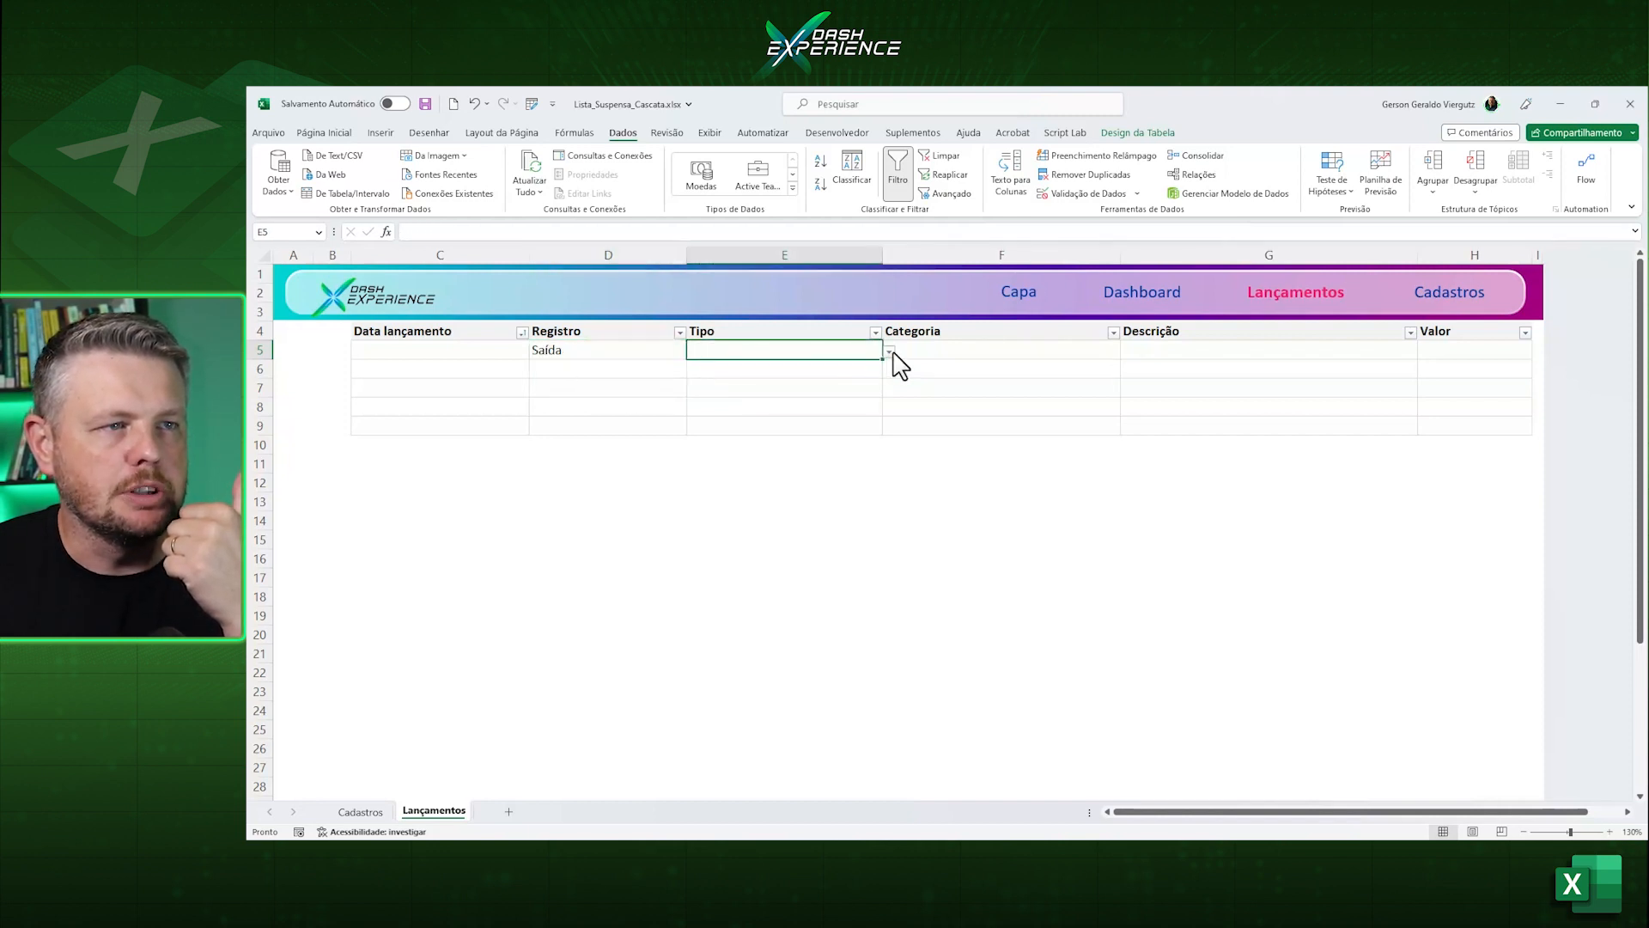
left_click(890, 352)
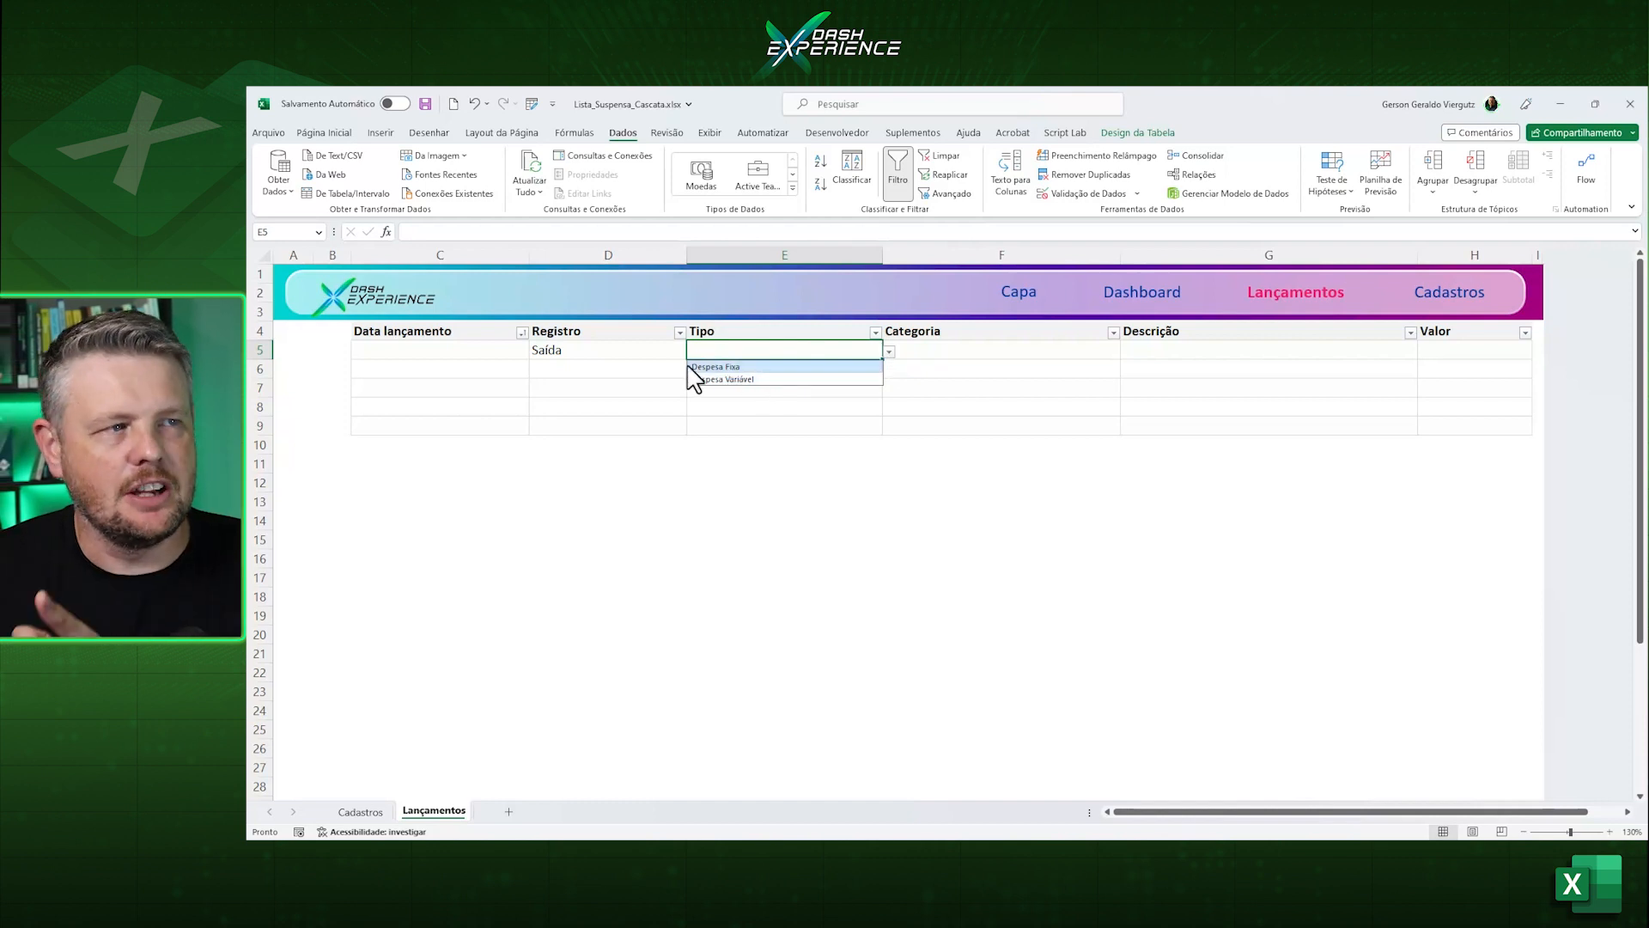
Set Registro in D5 to Investimento and choose CDB as its Tipo in E5.
left_click(610, 348)
left_click(693, 351)
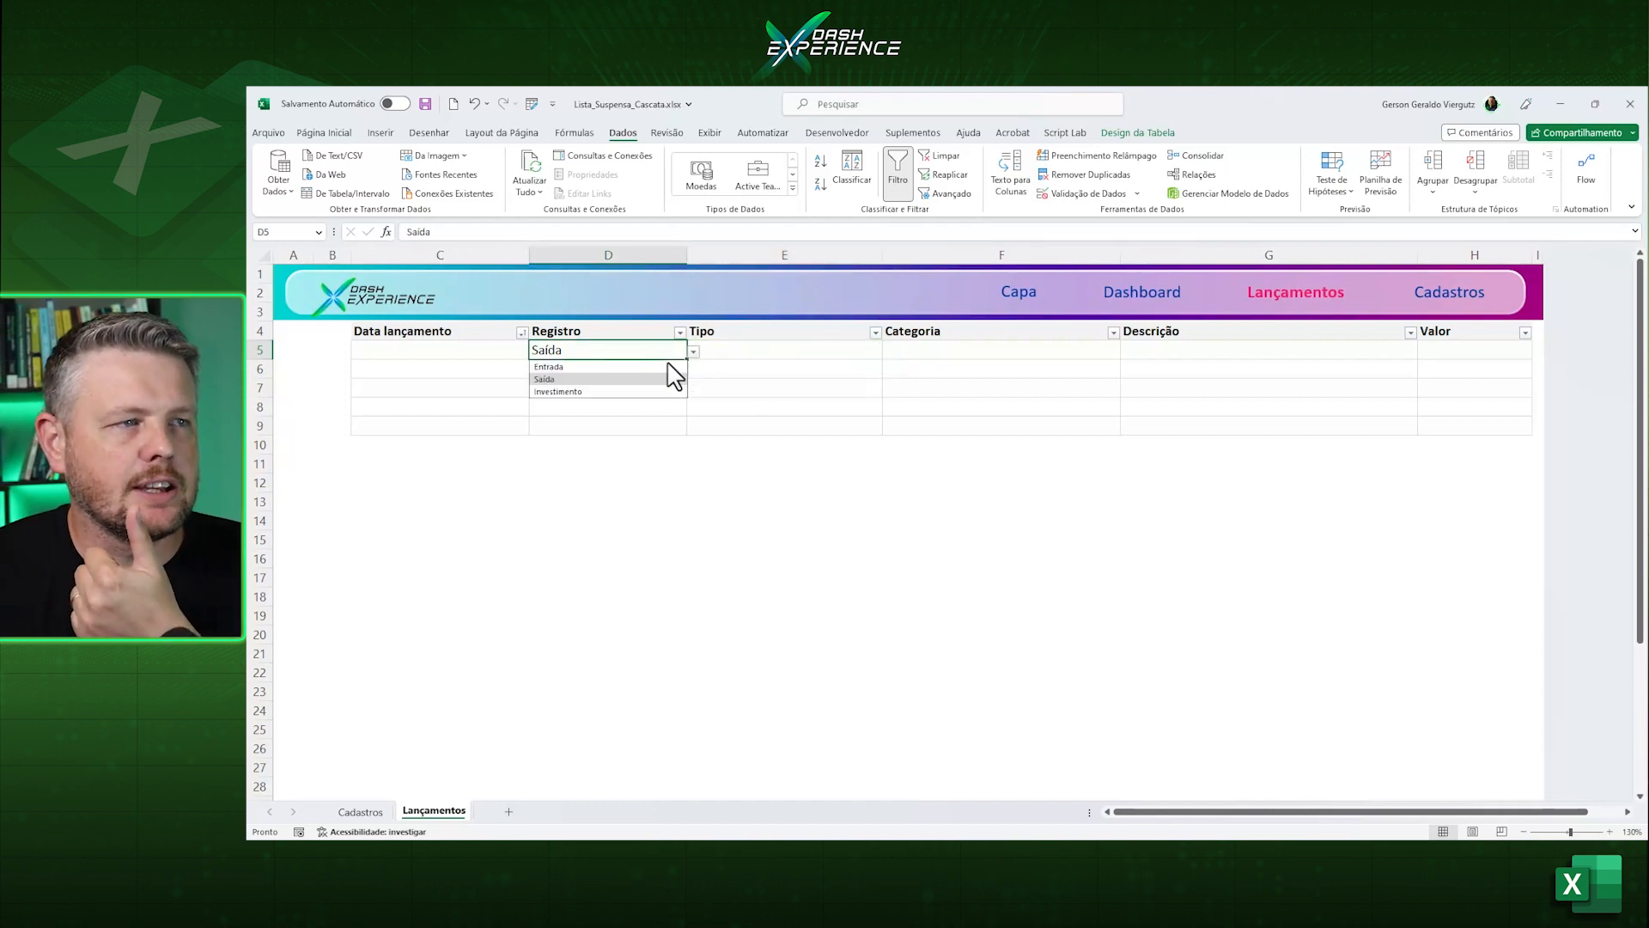
left_click(615, 391)
left_click(747, 350)
left_click(889, 352)
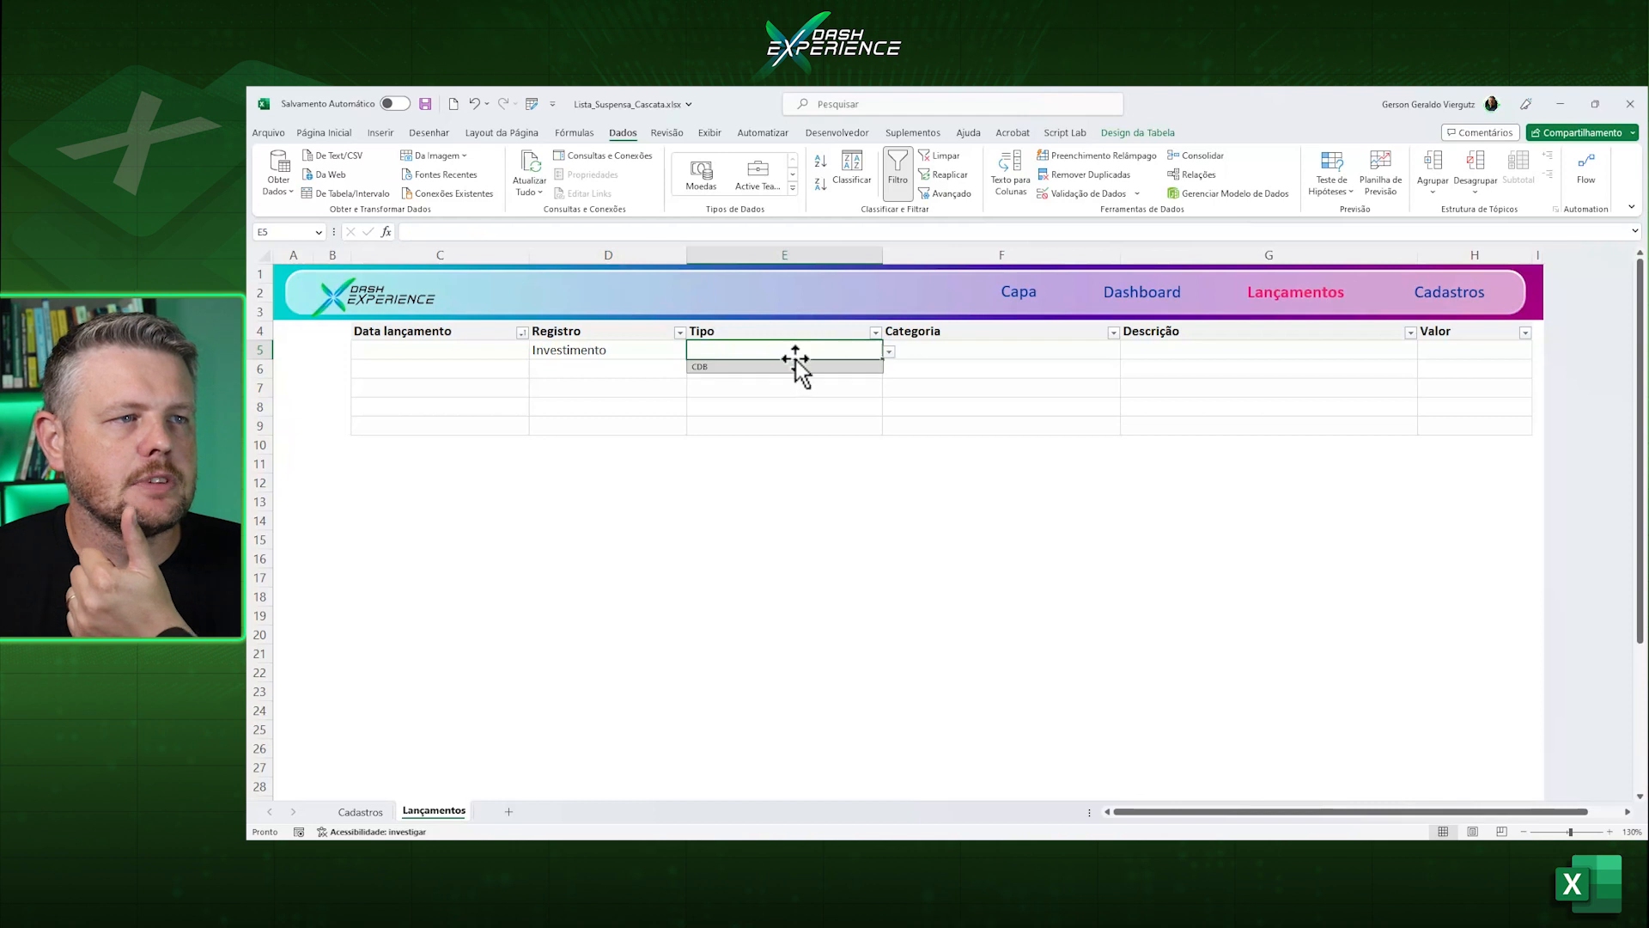
left_click(710, 367)
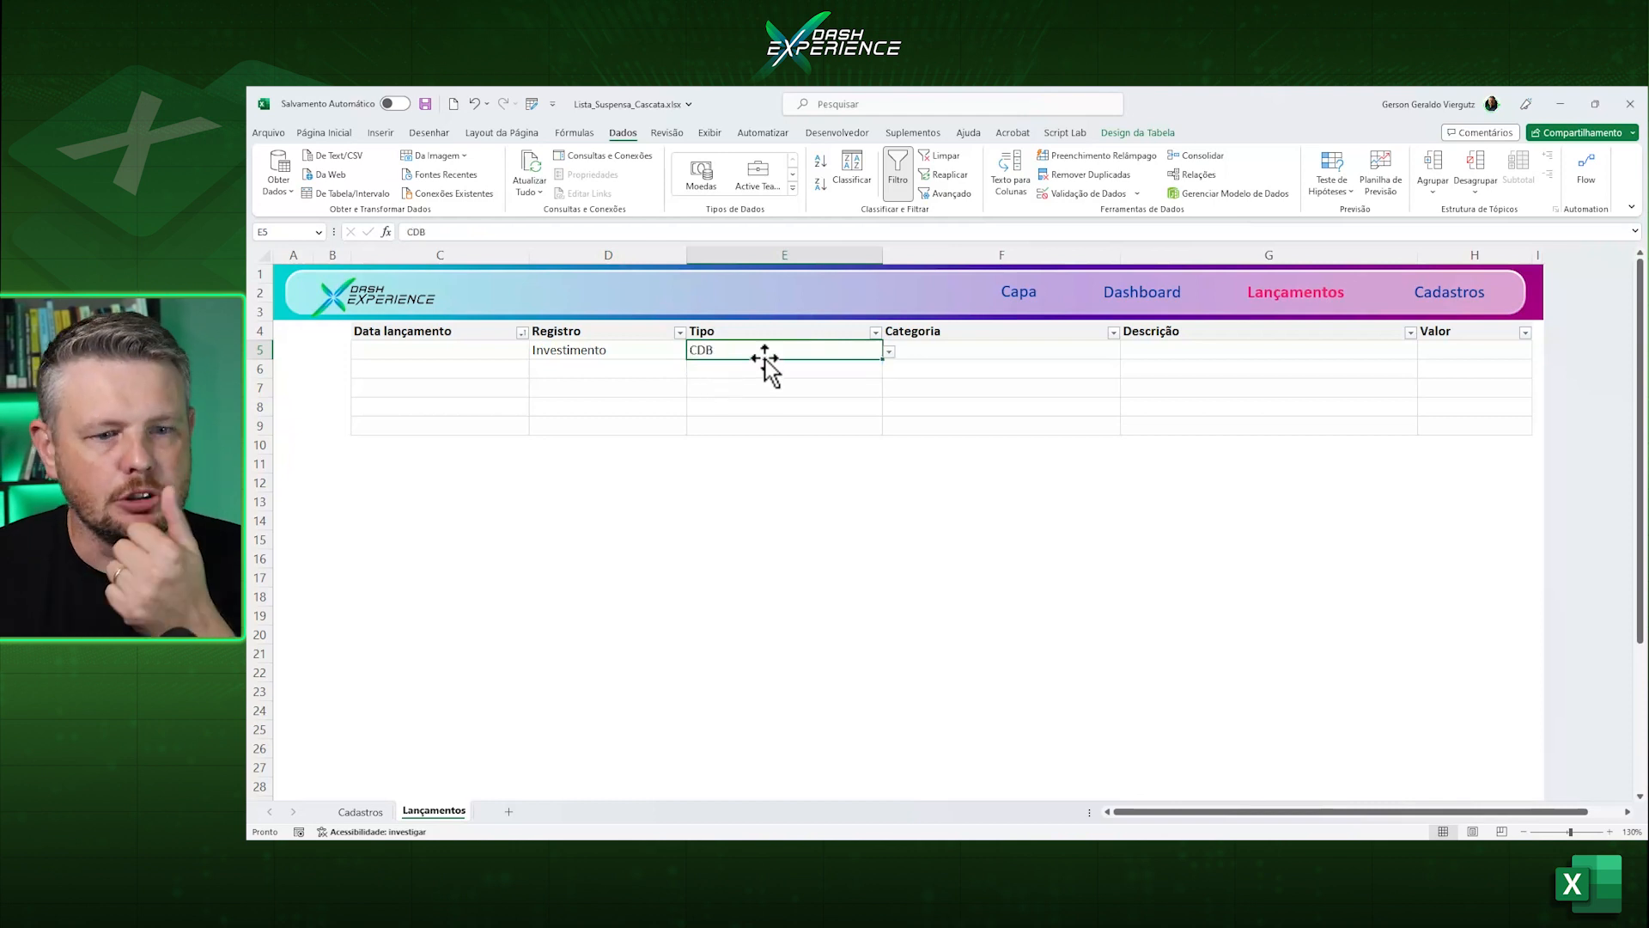
Try to enter the invalid text fdgfdg in Tipo cell E5, then cancel the entry.
key("F2")
key("Return")
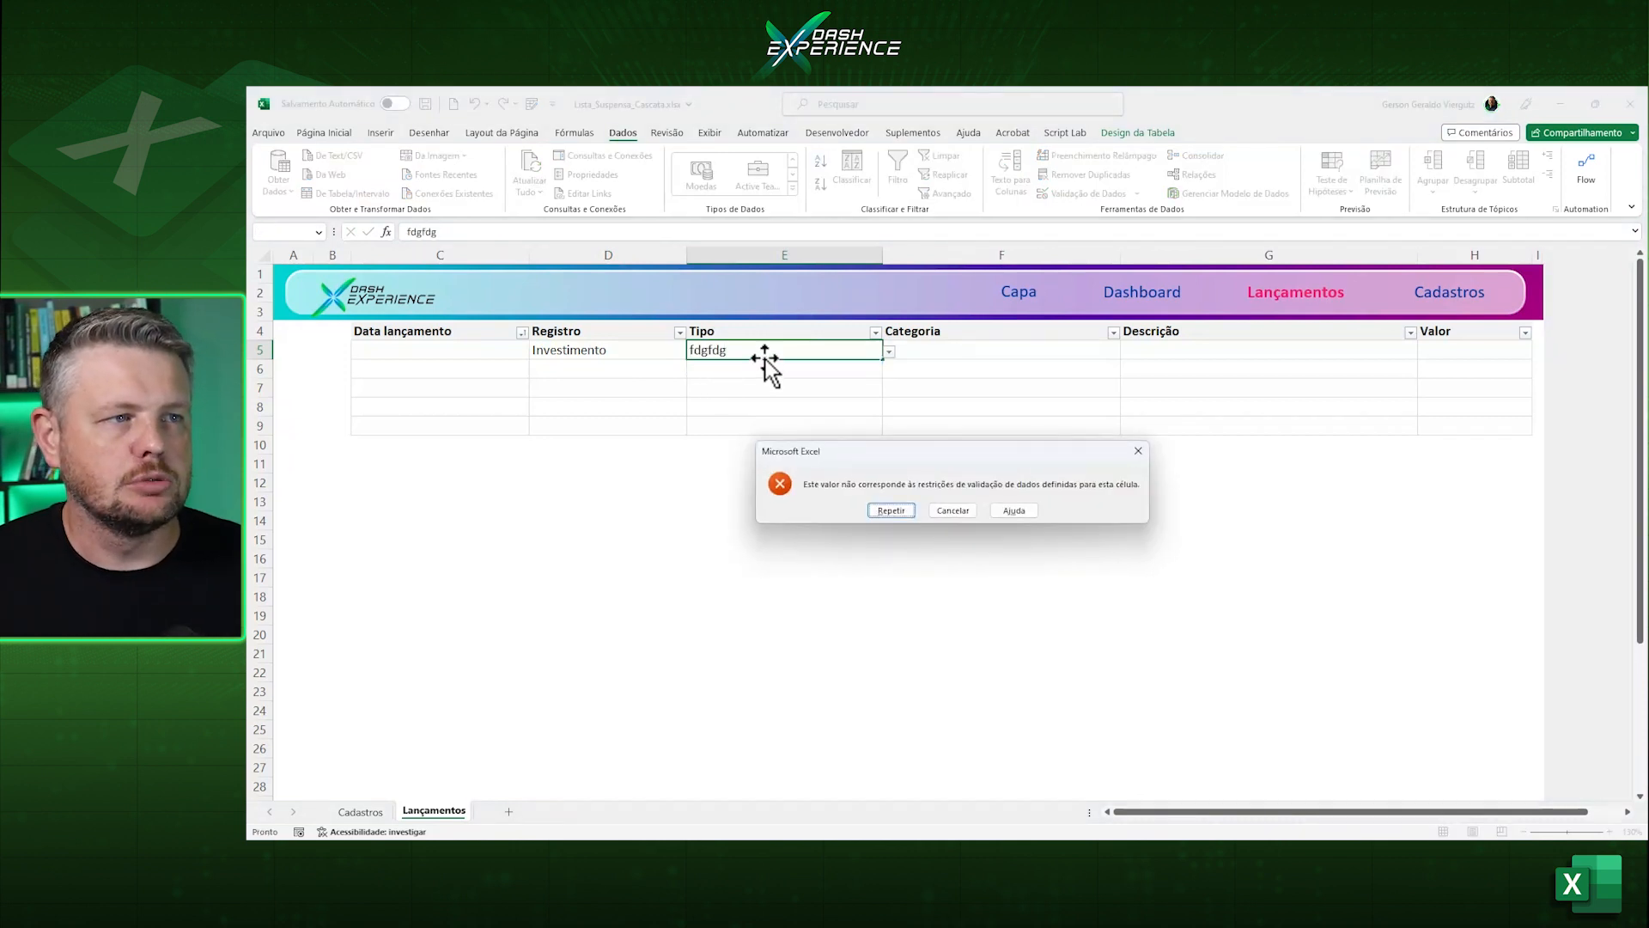
key("Escape")
Clear the Tipo value in E5 and change Registro in D5 to Saída.
left_click(643, 345)
left_click(731, 350)
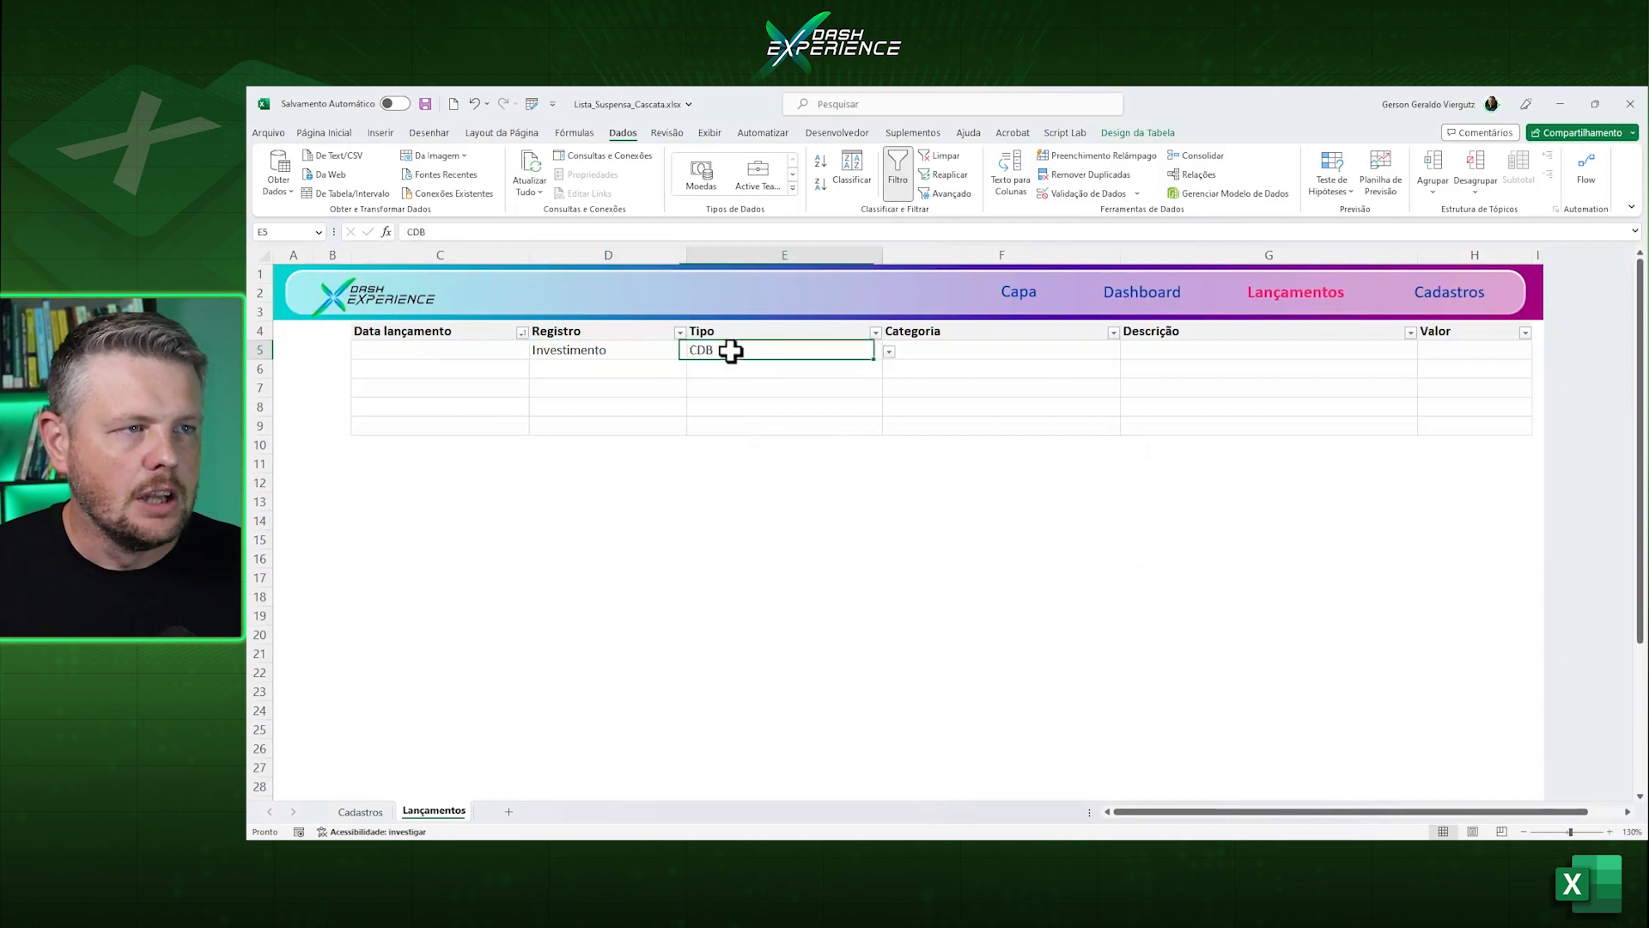
left_click(662, 350)
left_click(693, 352)
left_click(590, 379)
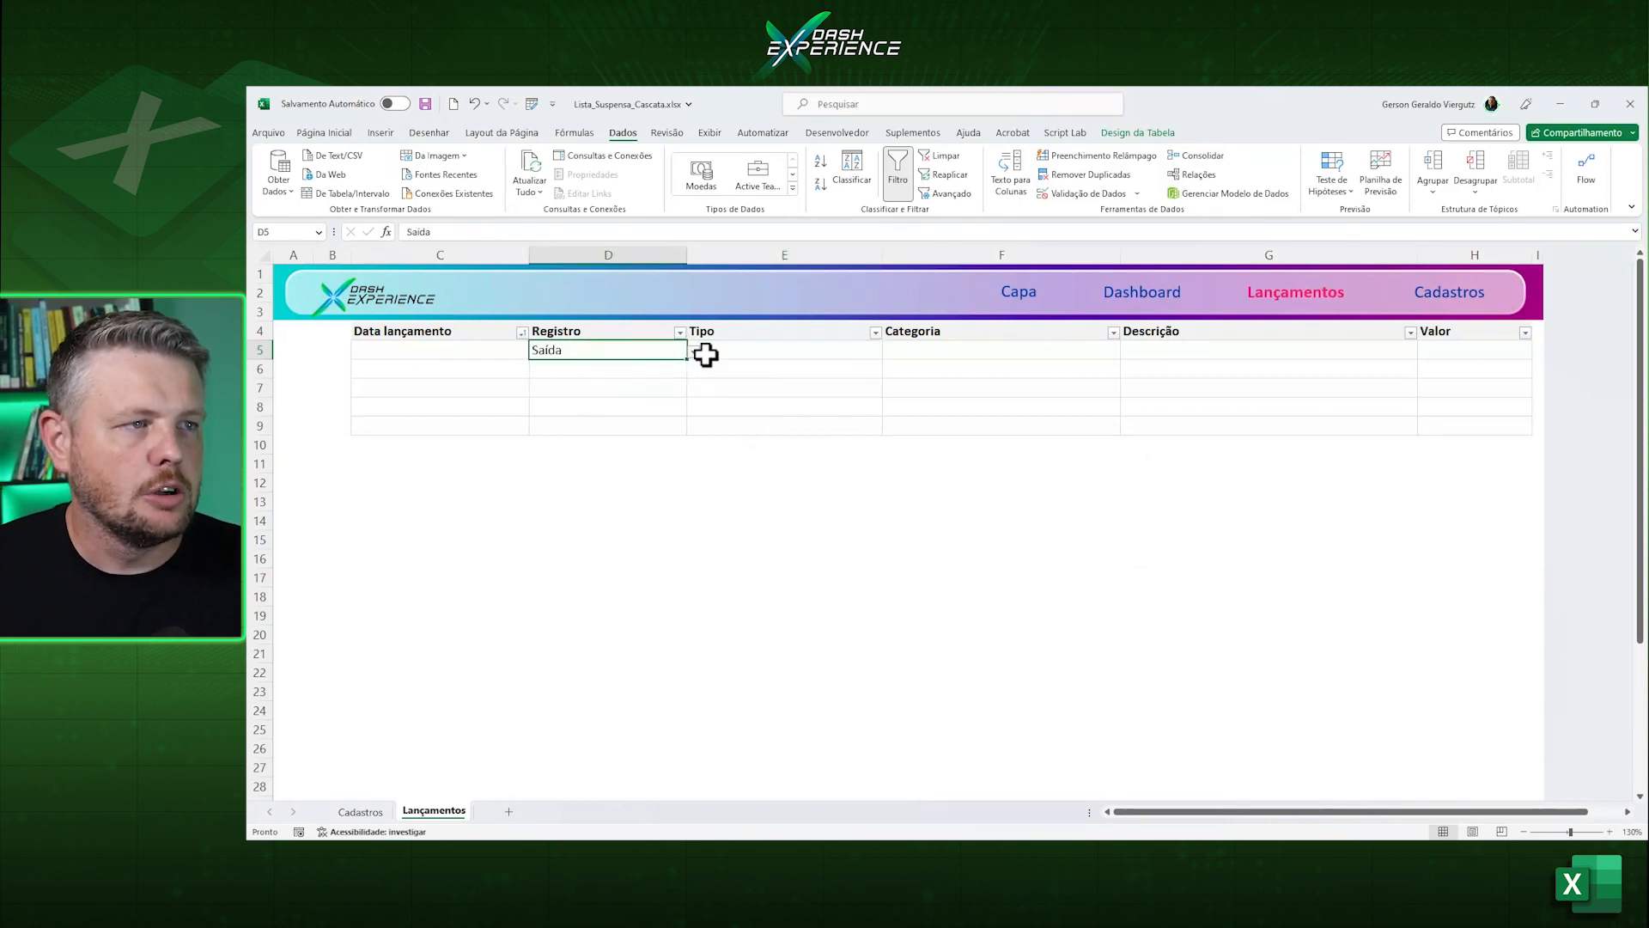
left_click(756, 352)
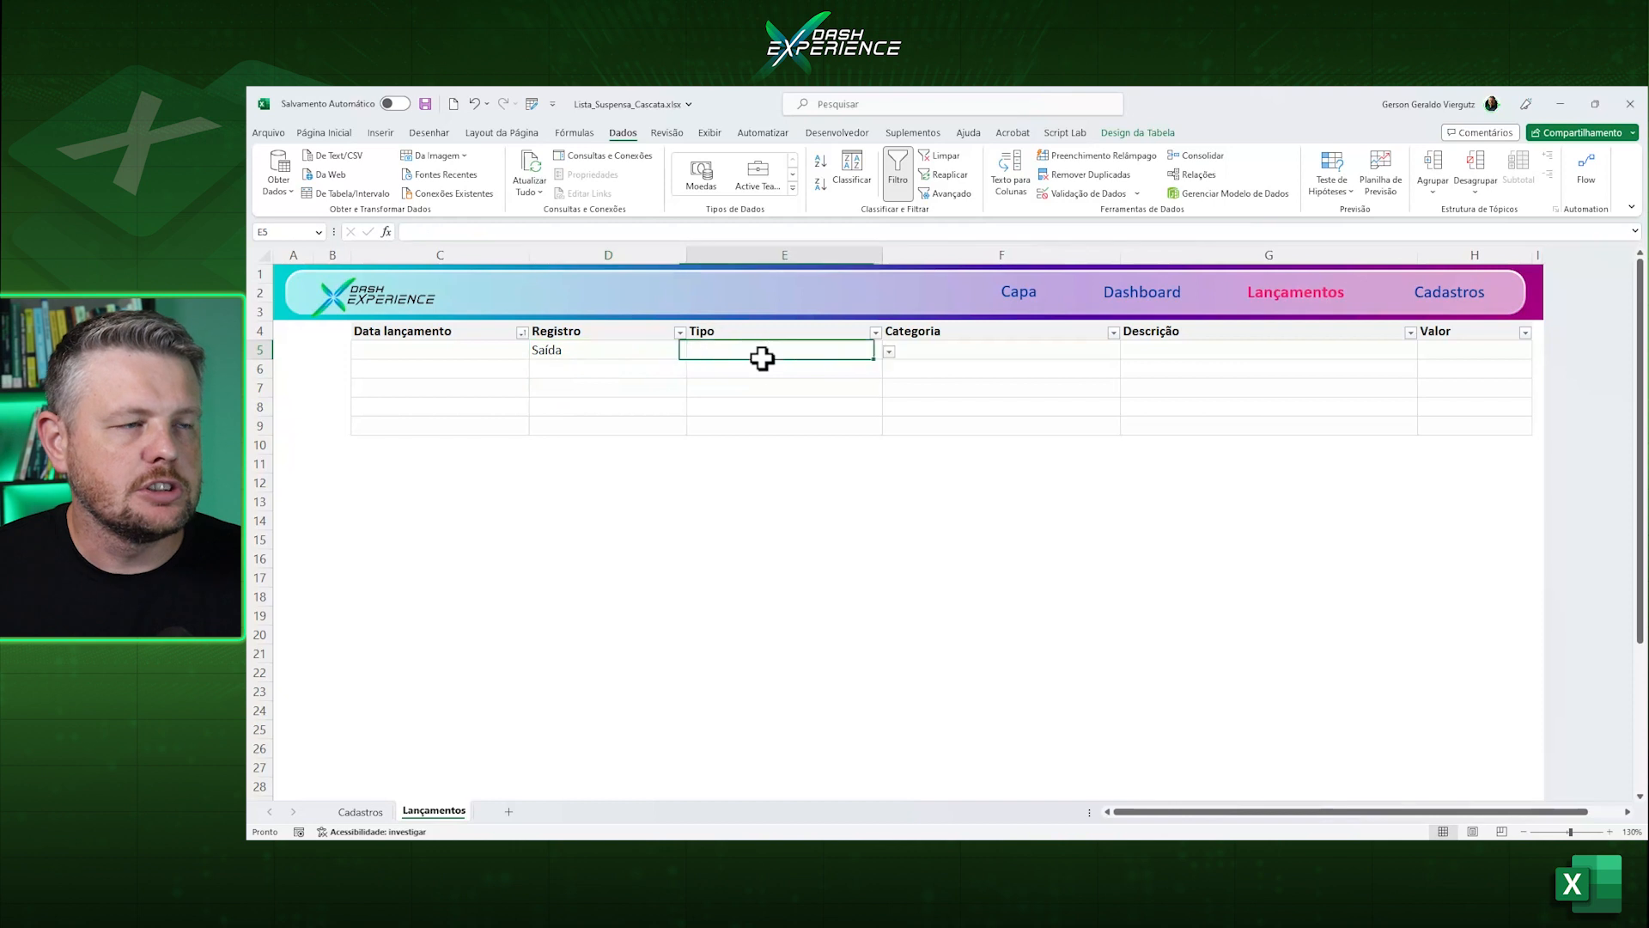
Set Registro in D5 to Entrada and choose Receita Fixa as its Tipo in E5.
left_click(625, 346)
left_click(693, 351)
left_click(620, 368)
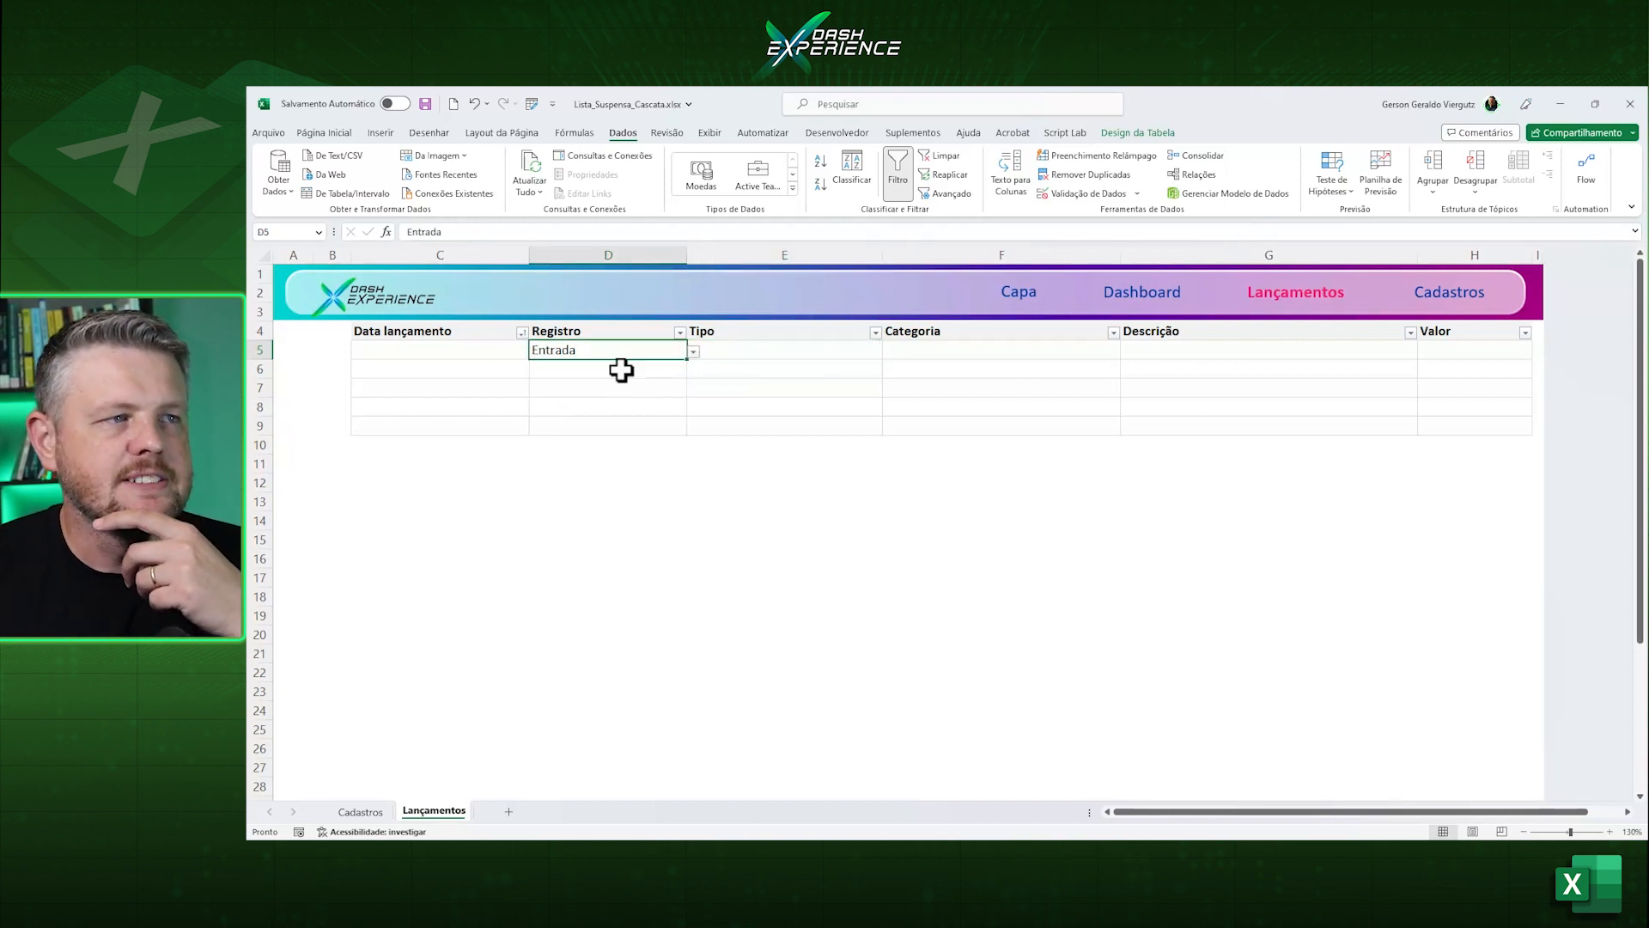
left_click(730, 352)
left_click(890, 351)
left_click(730, 367)
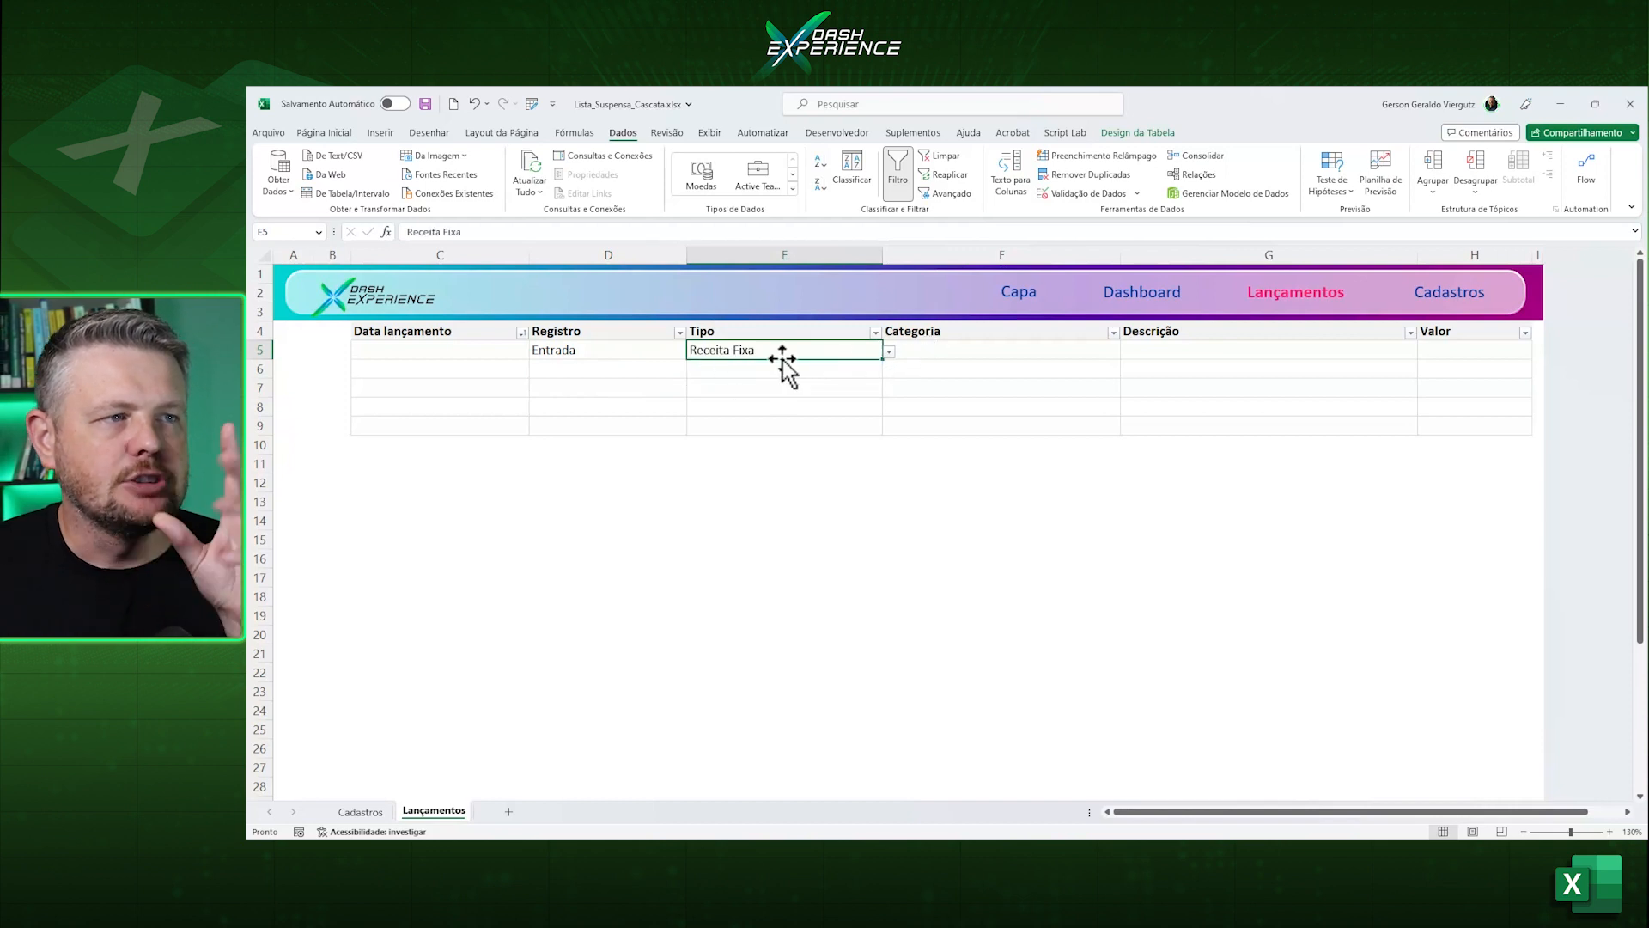
Apply list validation to Categoria cell F5 with the source =INDIRETO(SUBSTITUIR(E5;" ";"")).
left_click(955, 347)
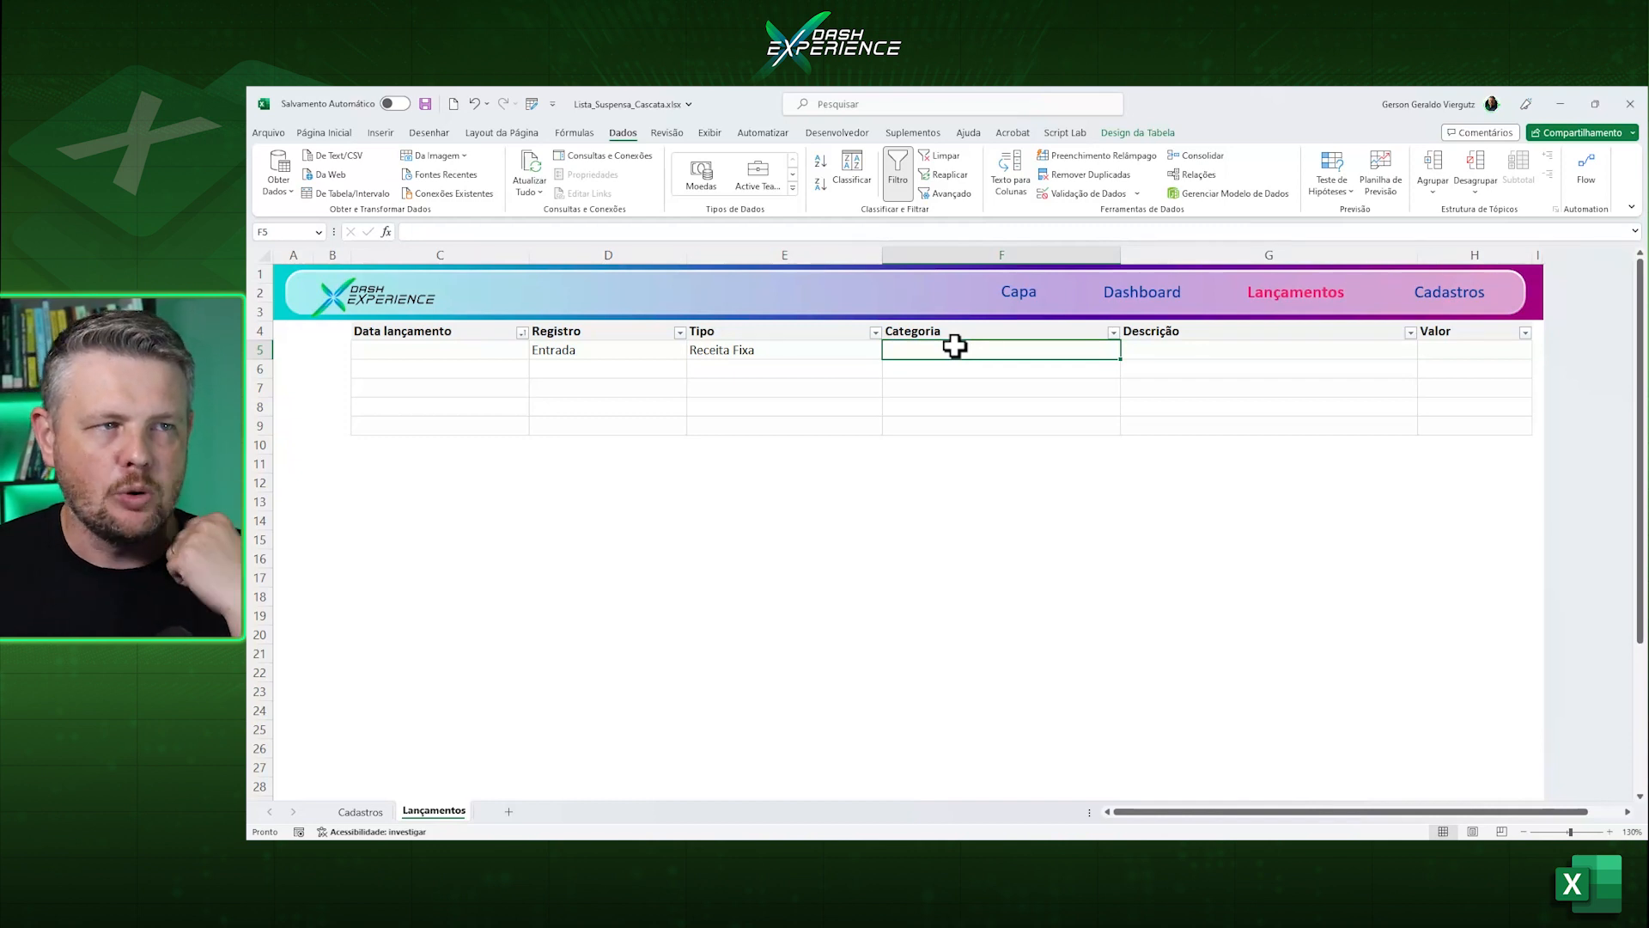
left_click(1084, 194)
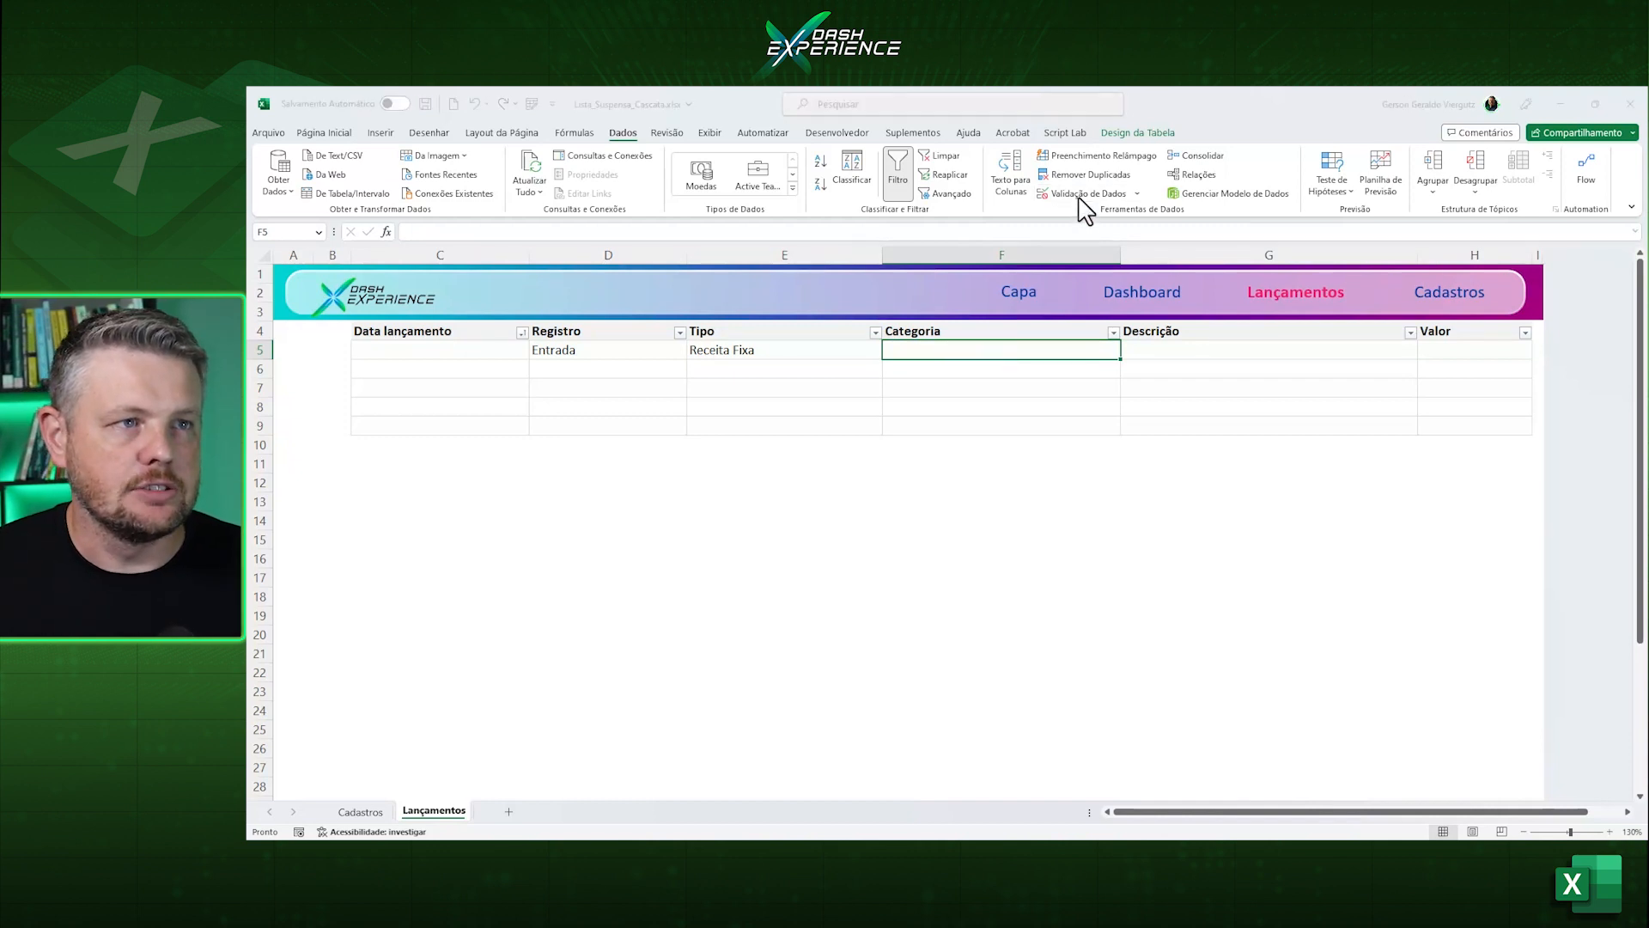
left_click_drag(1159, 457, 1229, 451)
left_click(1236, 525)
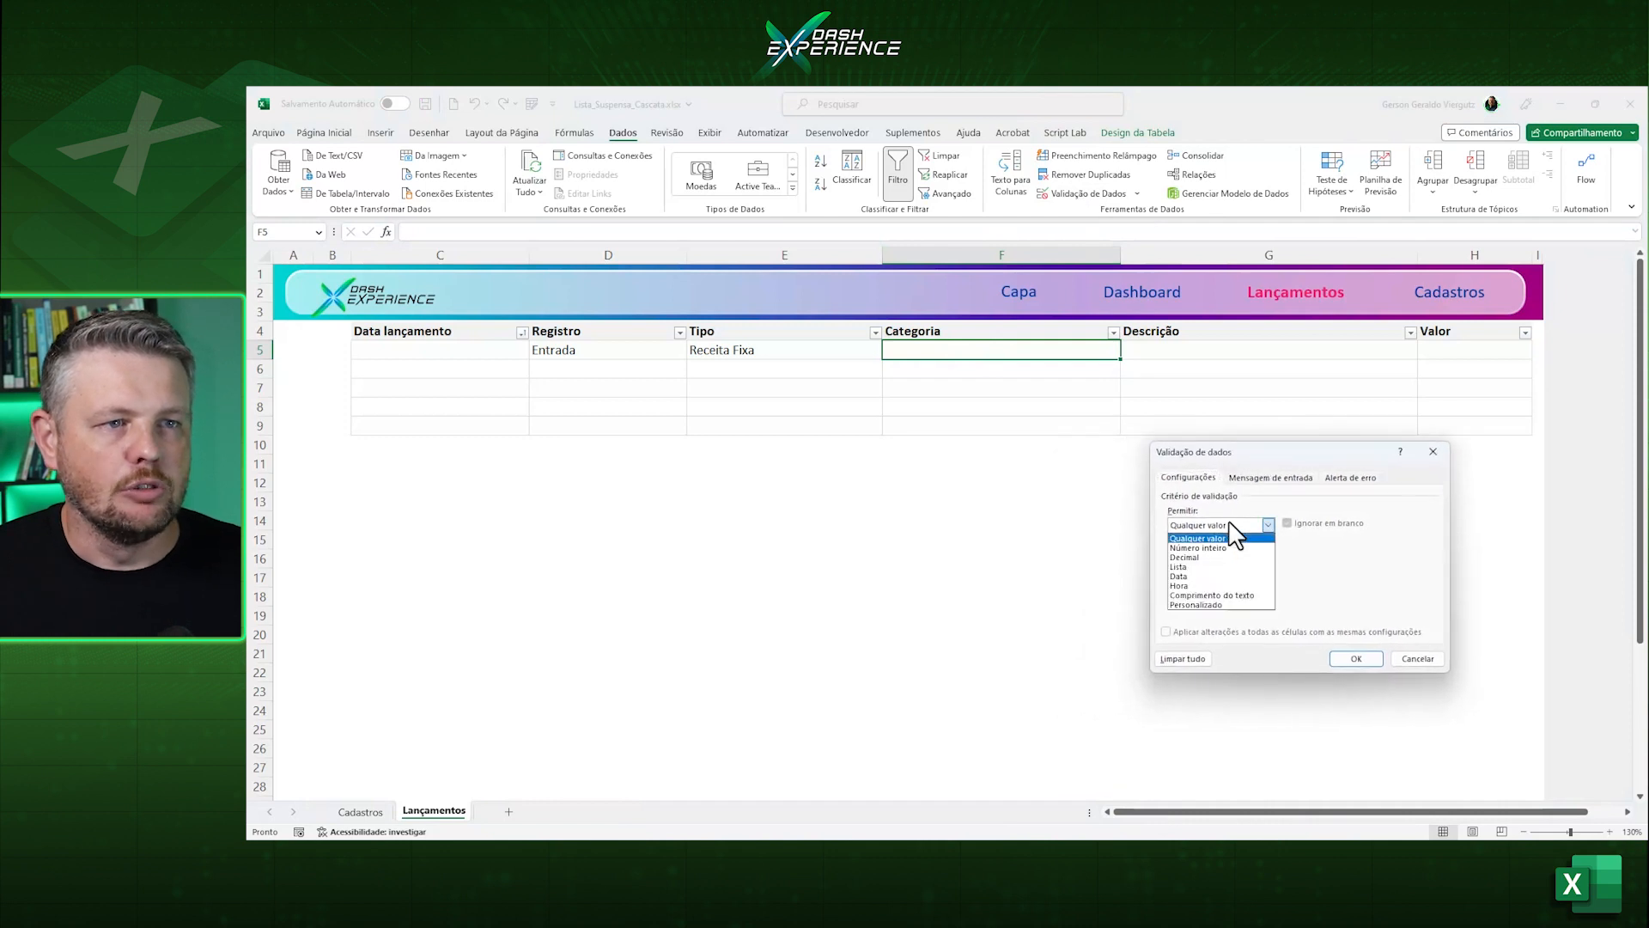
left_click(1215, 572)
left_click(1218, 582)
type("=INDIRETO(SUBSTITUIR(D5;\" \";\"_\"))")
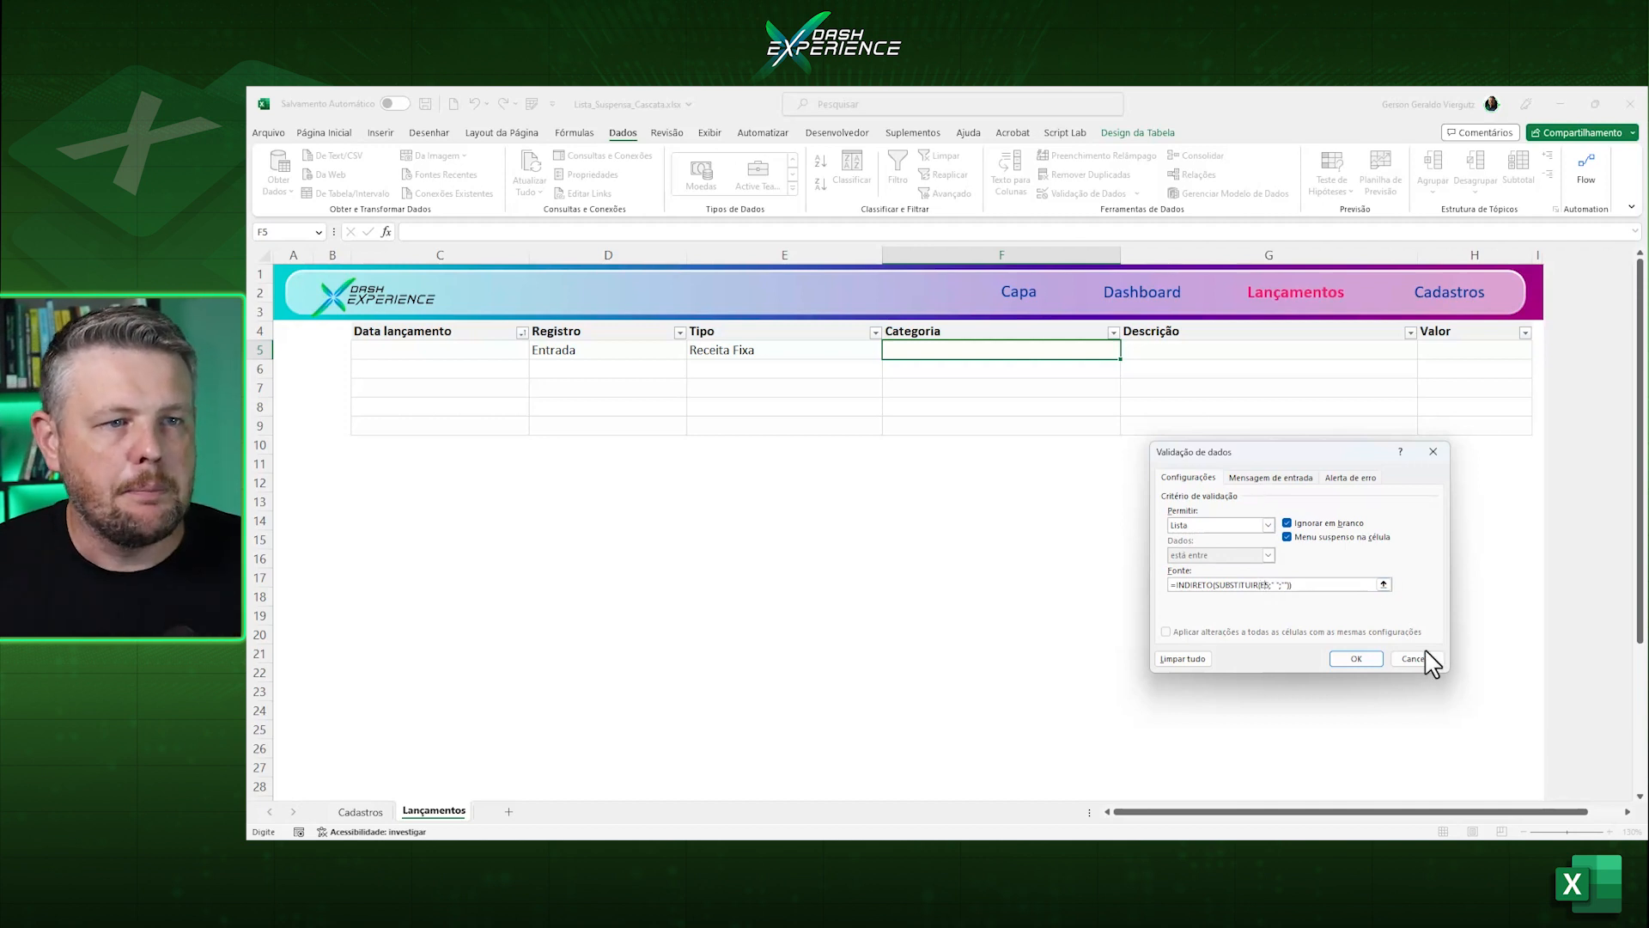
left_click_drag(1320, 589, 1166, 587)
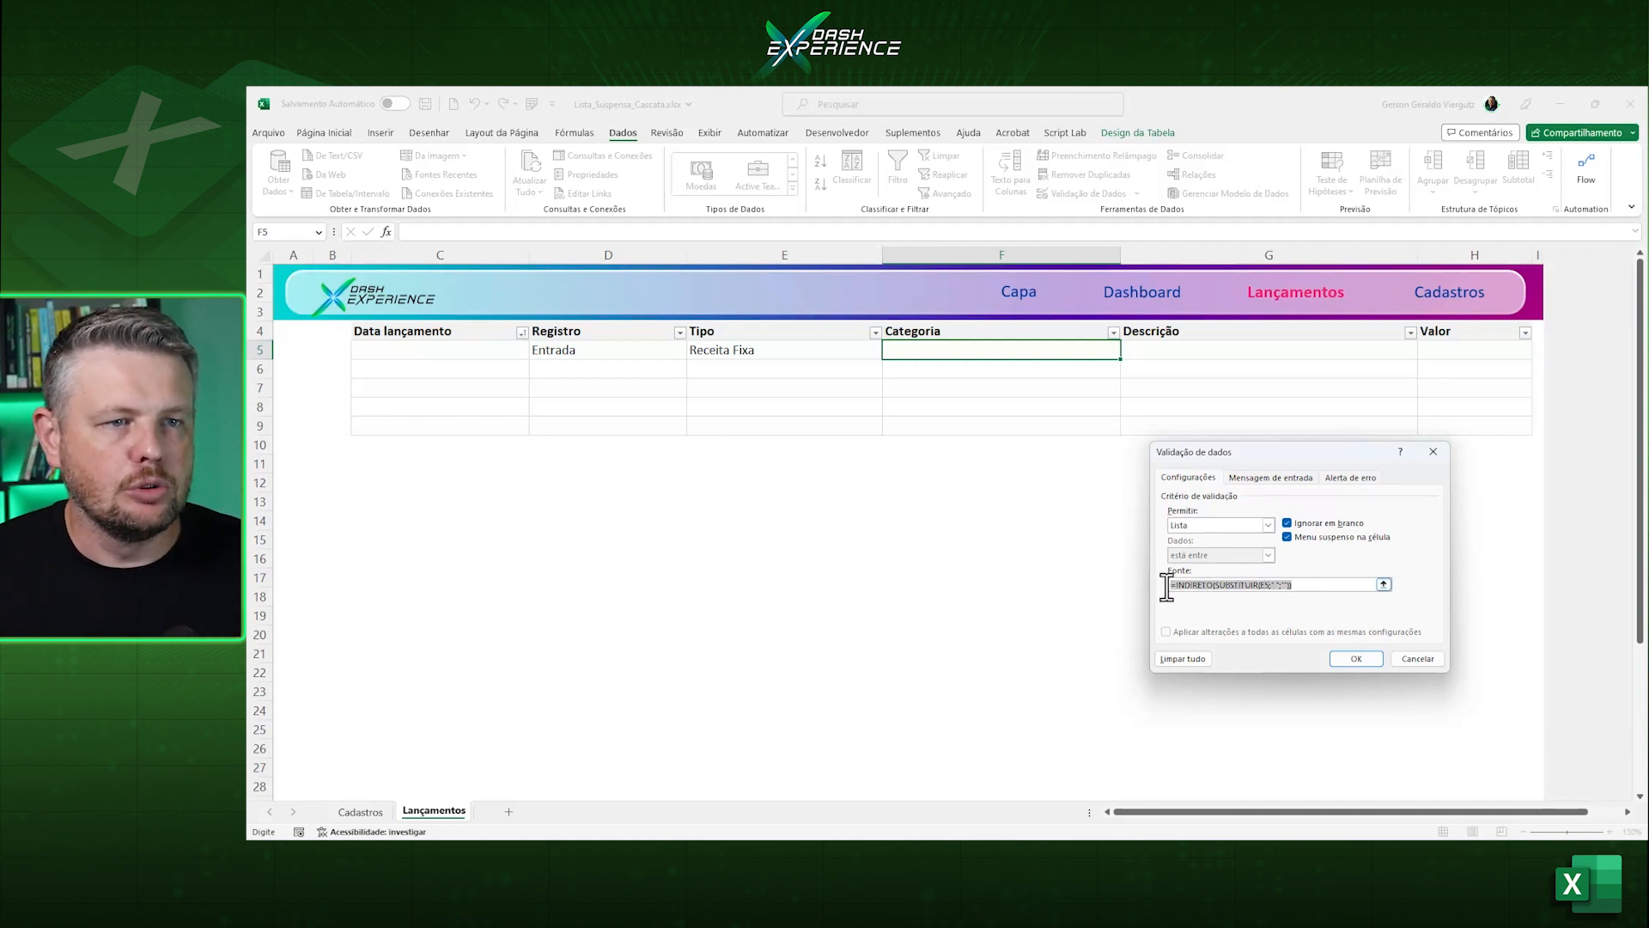
left_click(1357, 660)
Extend the Categoria list validation from F5 to the whole range F5:F9.
left_click(964, 423, "shift")
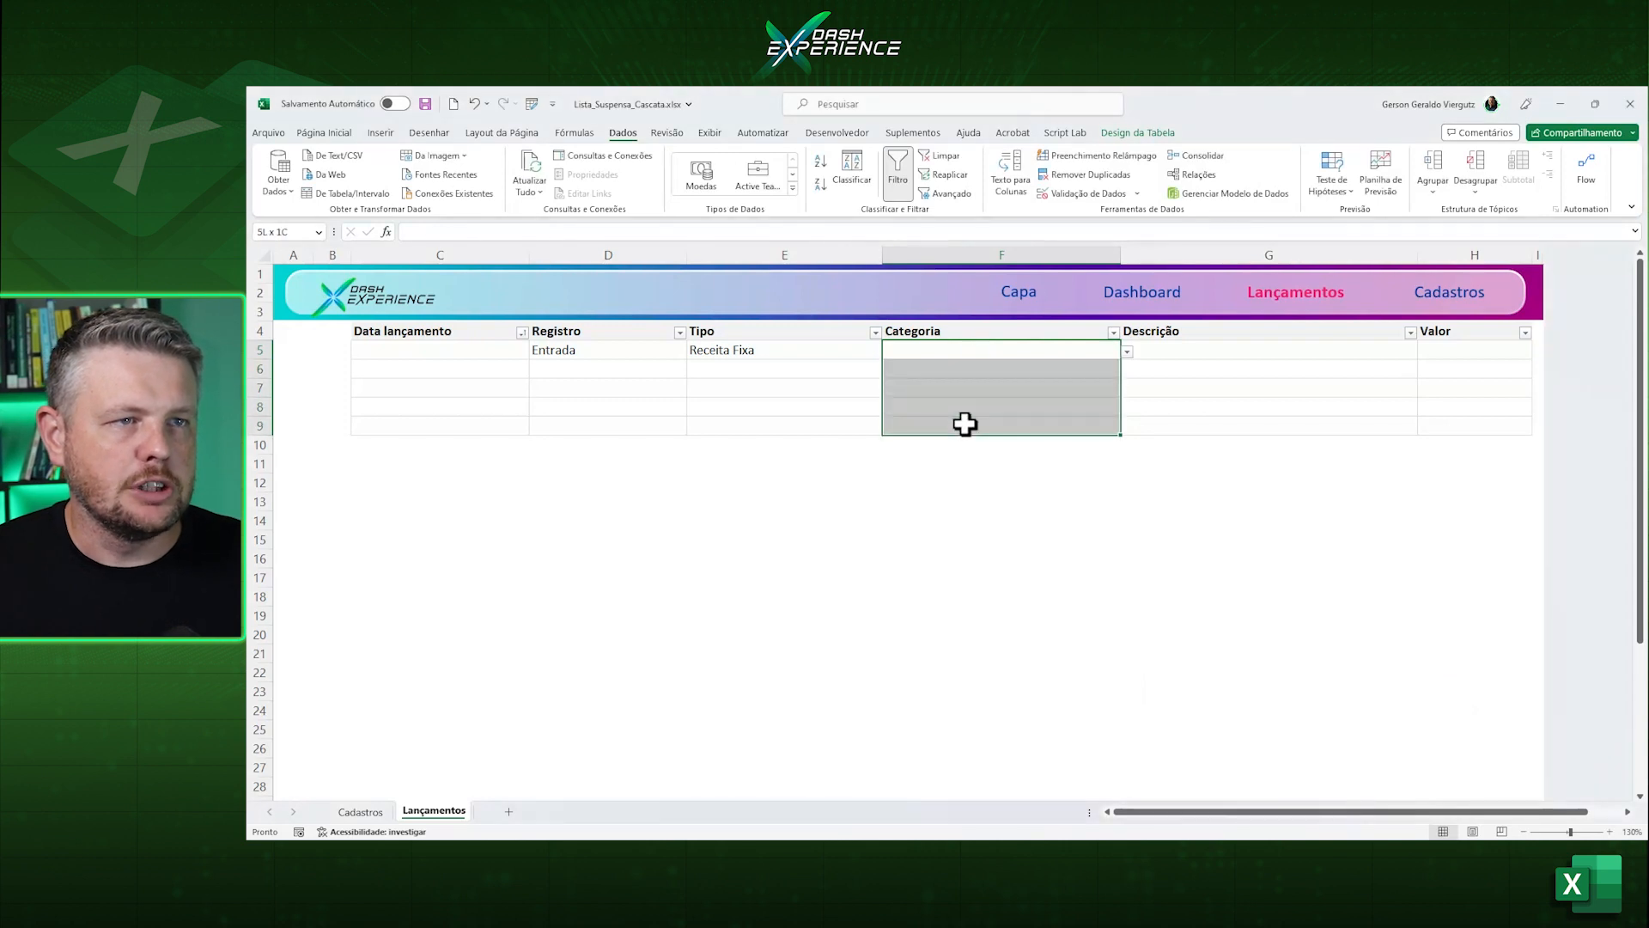
left_click(1084, 193)
left_click(893, 512)
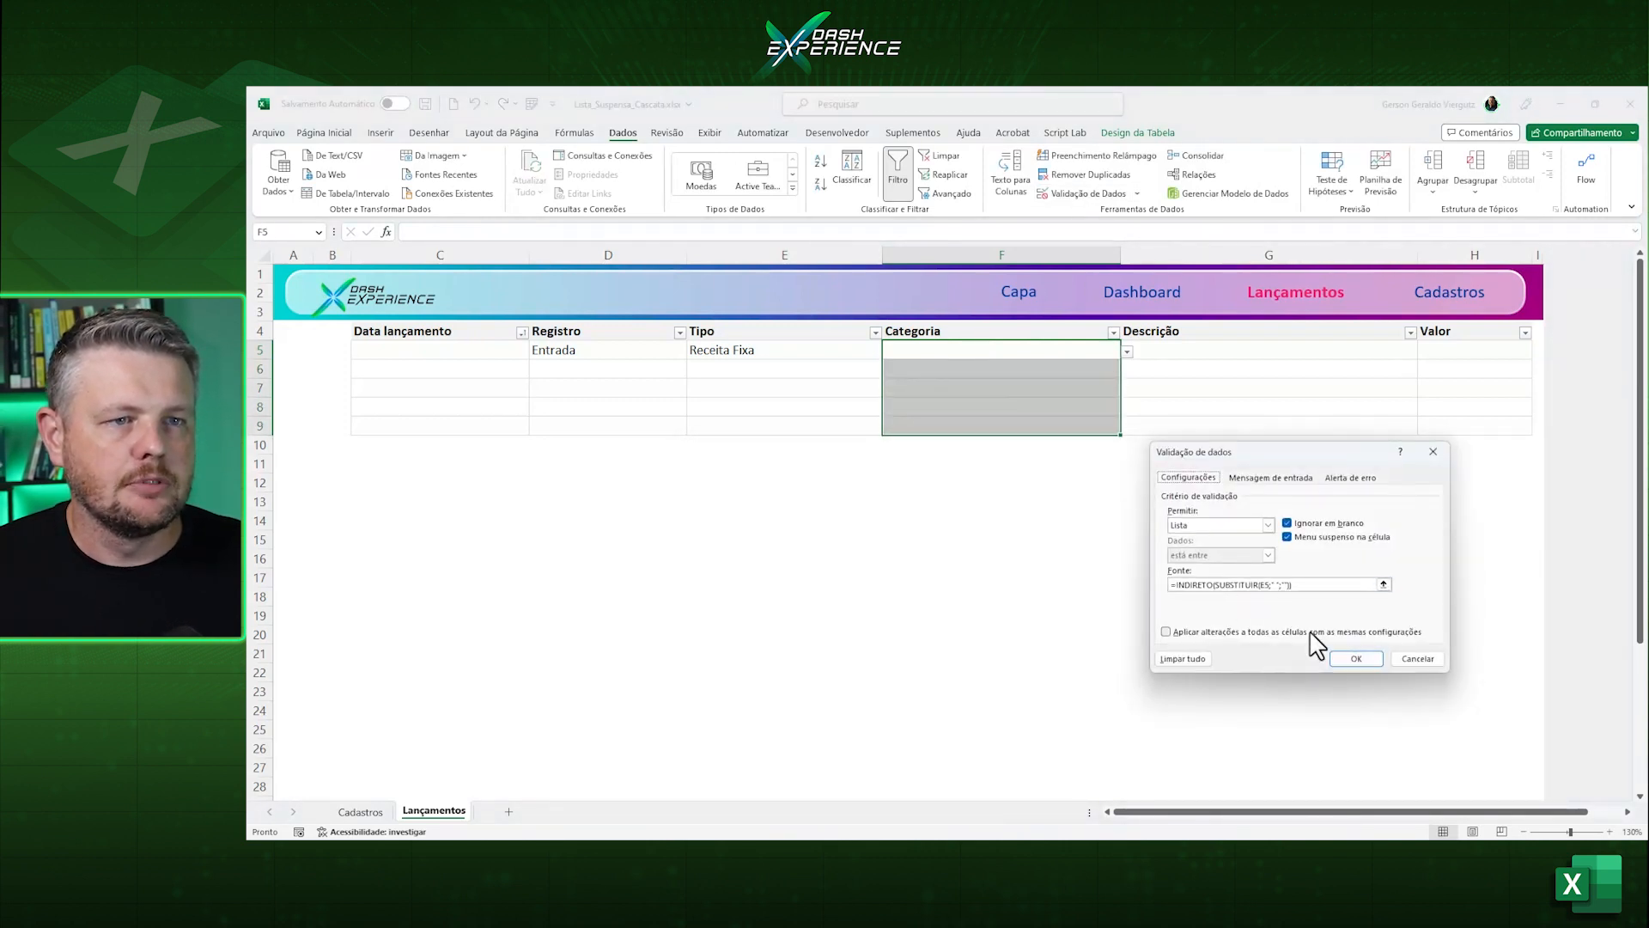
left_click(1356, 657)
left_click_drag(1071, 541, 1026, 525)
Review the Registro entry in D5 and the available Tipo options in E5.
left_click(605, 357)
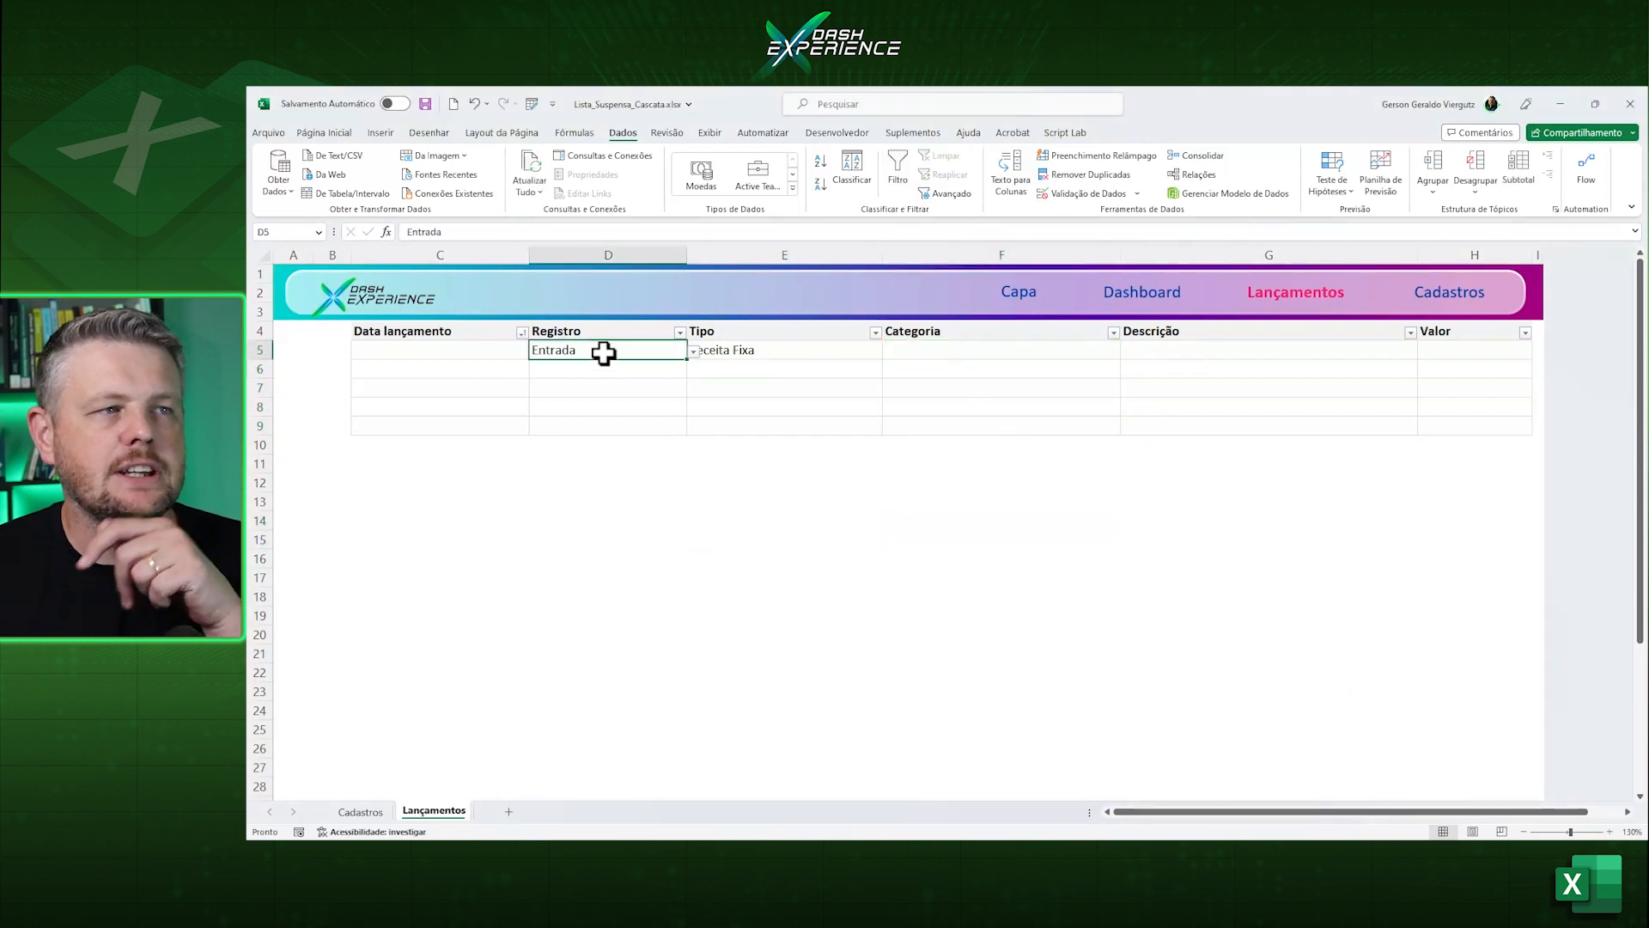
left_click(807, 352)
left_click(889, 352)
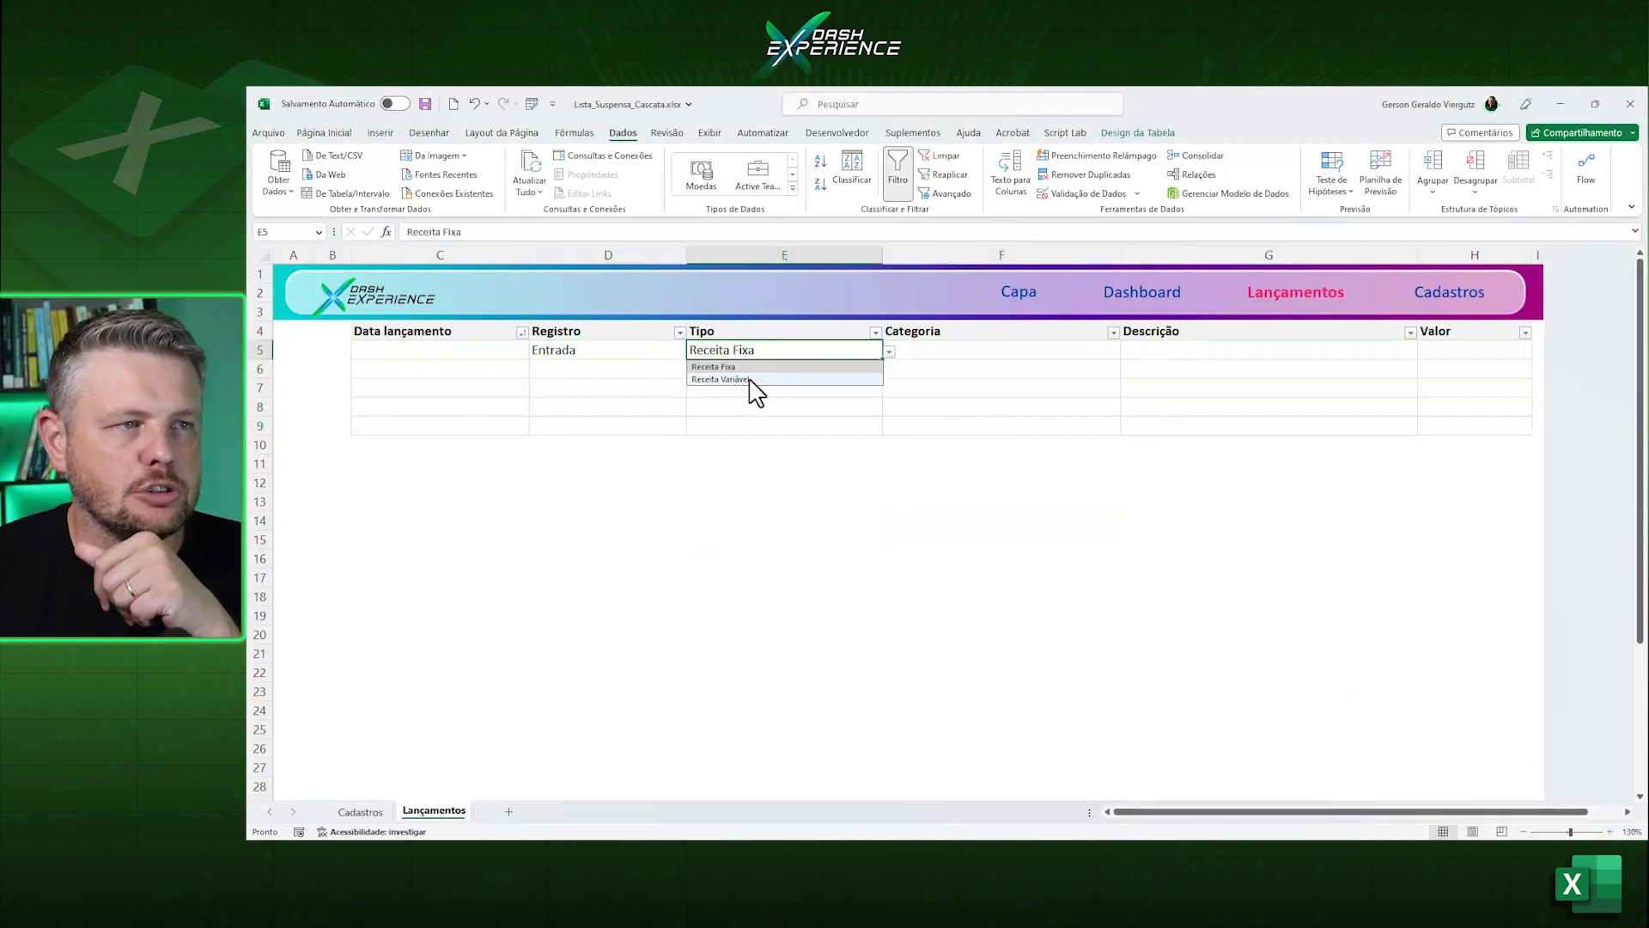
left_click(773, 349)
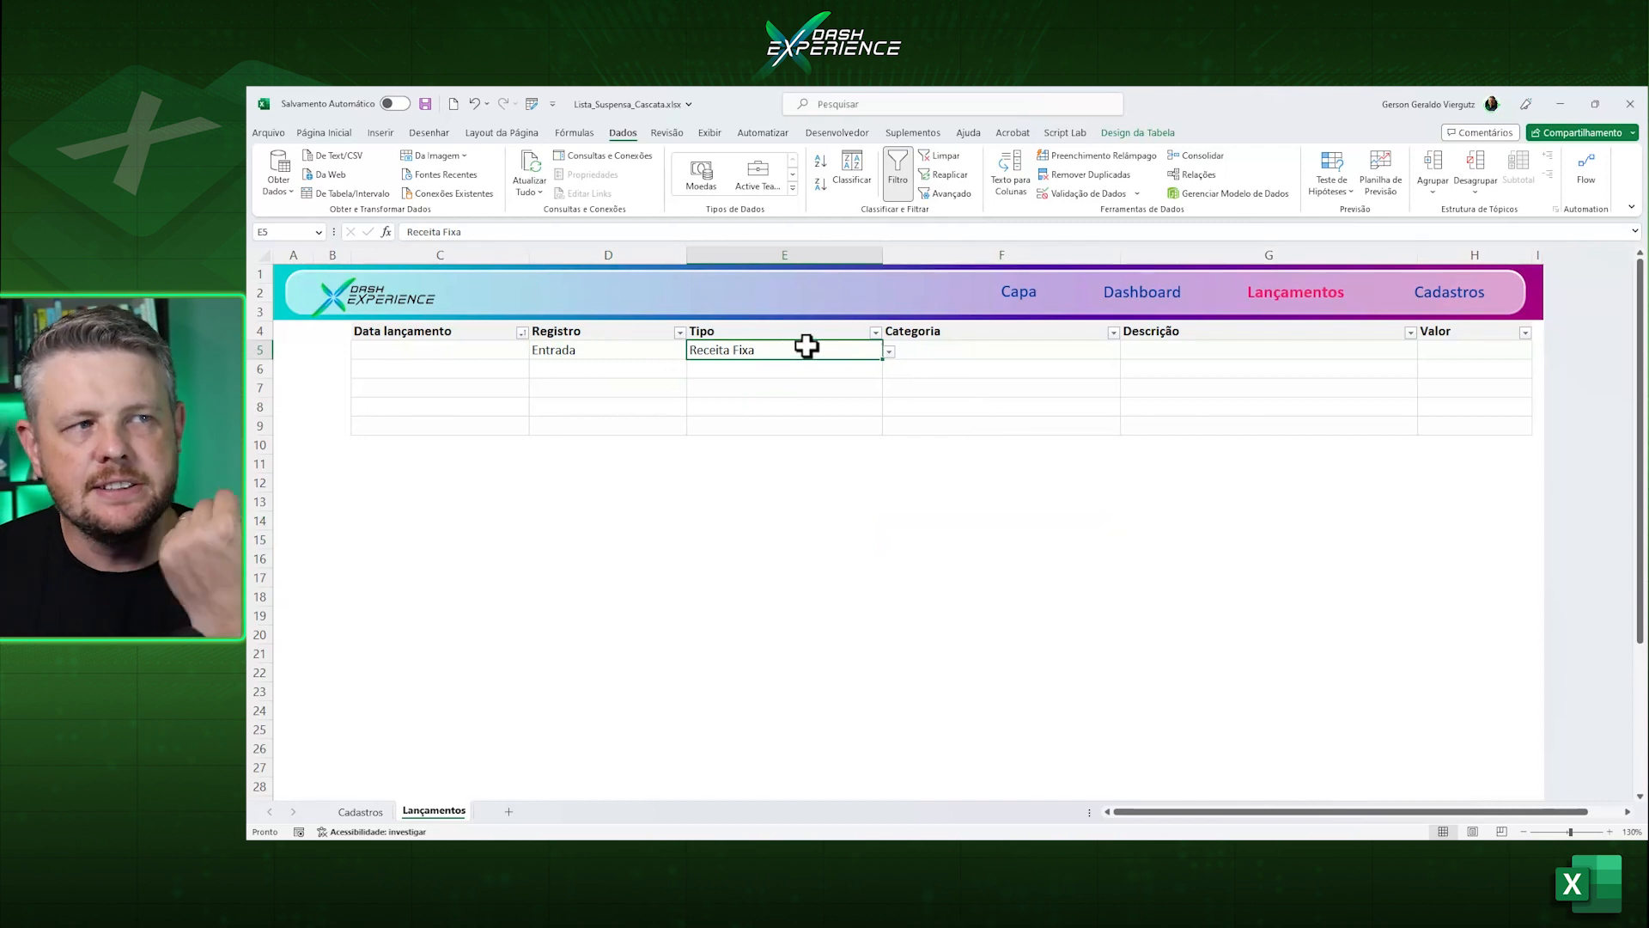
Choose Salário as the Categoria in F5 to test its dependent list, and clear the entry again.
left_click(1022, 349)
left_click(1126, 352)
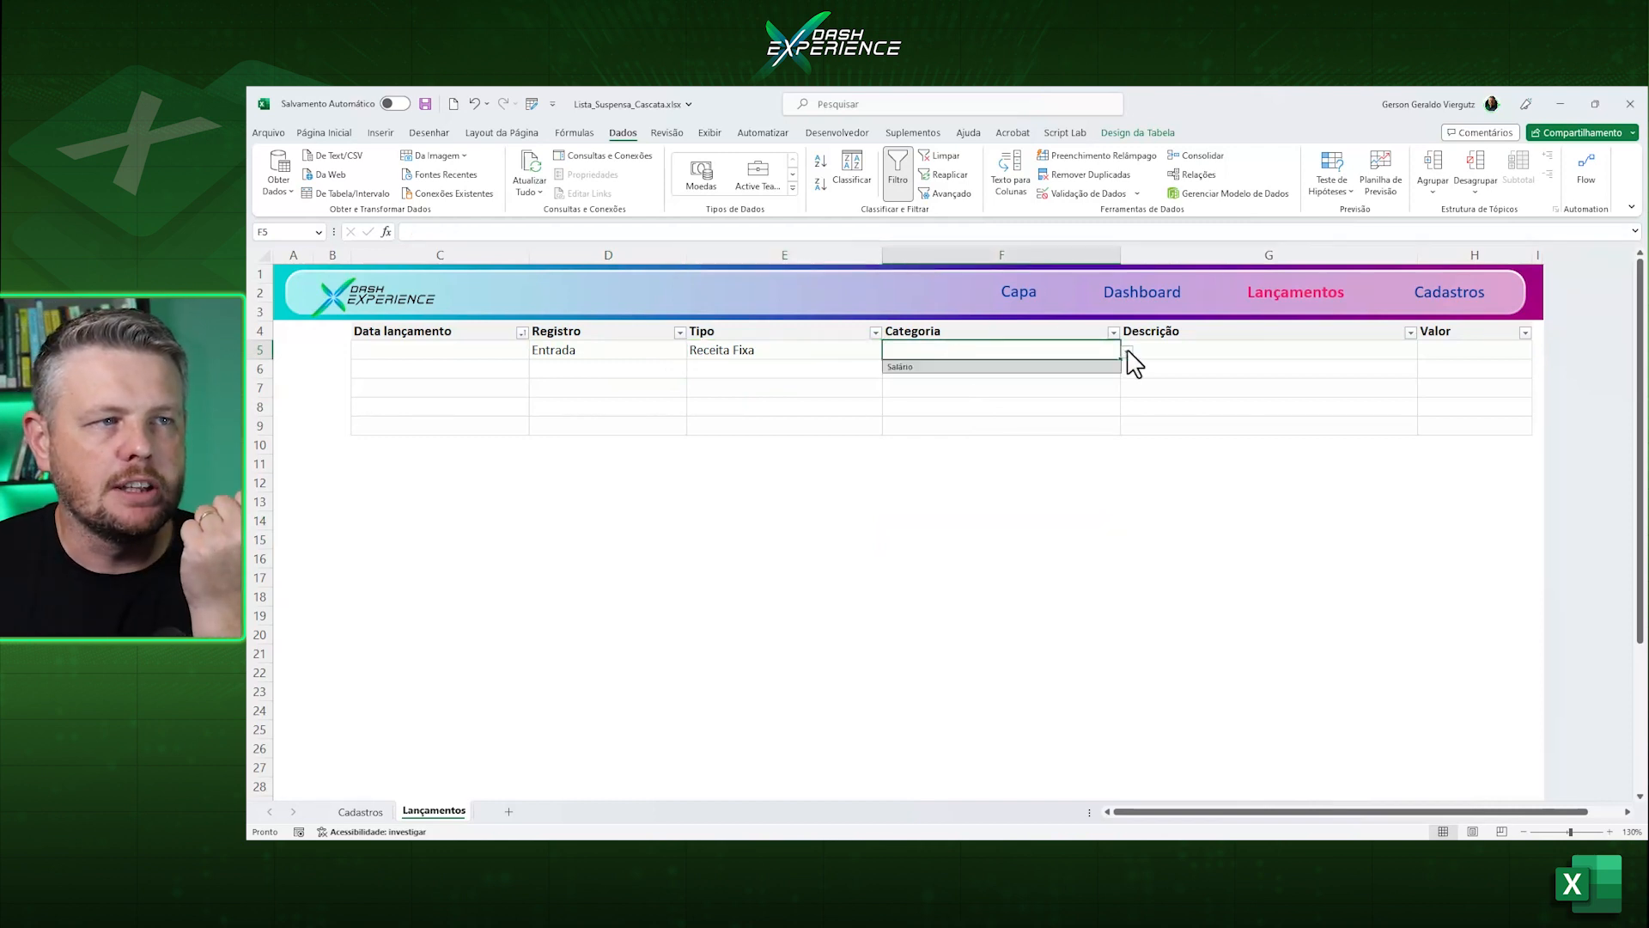
left_click(926, 375)
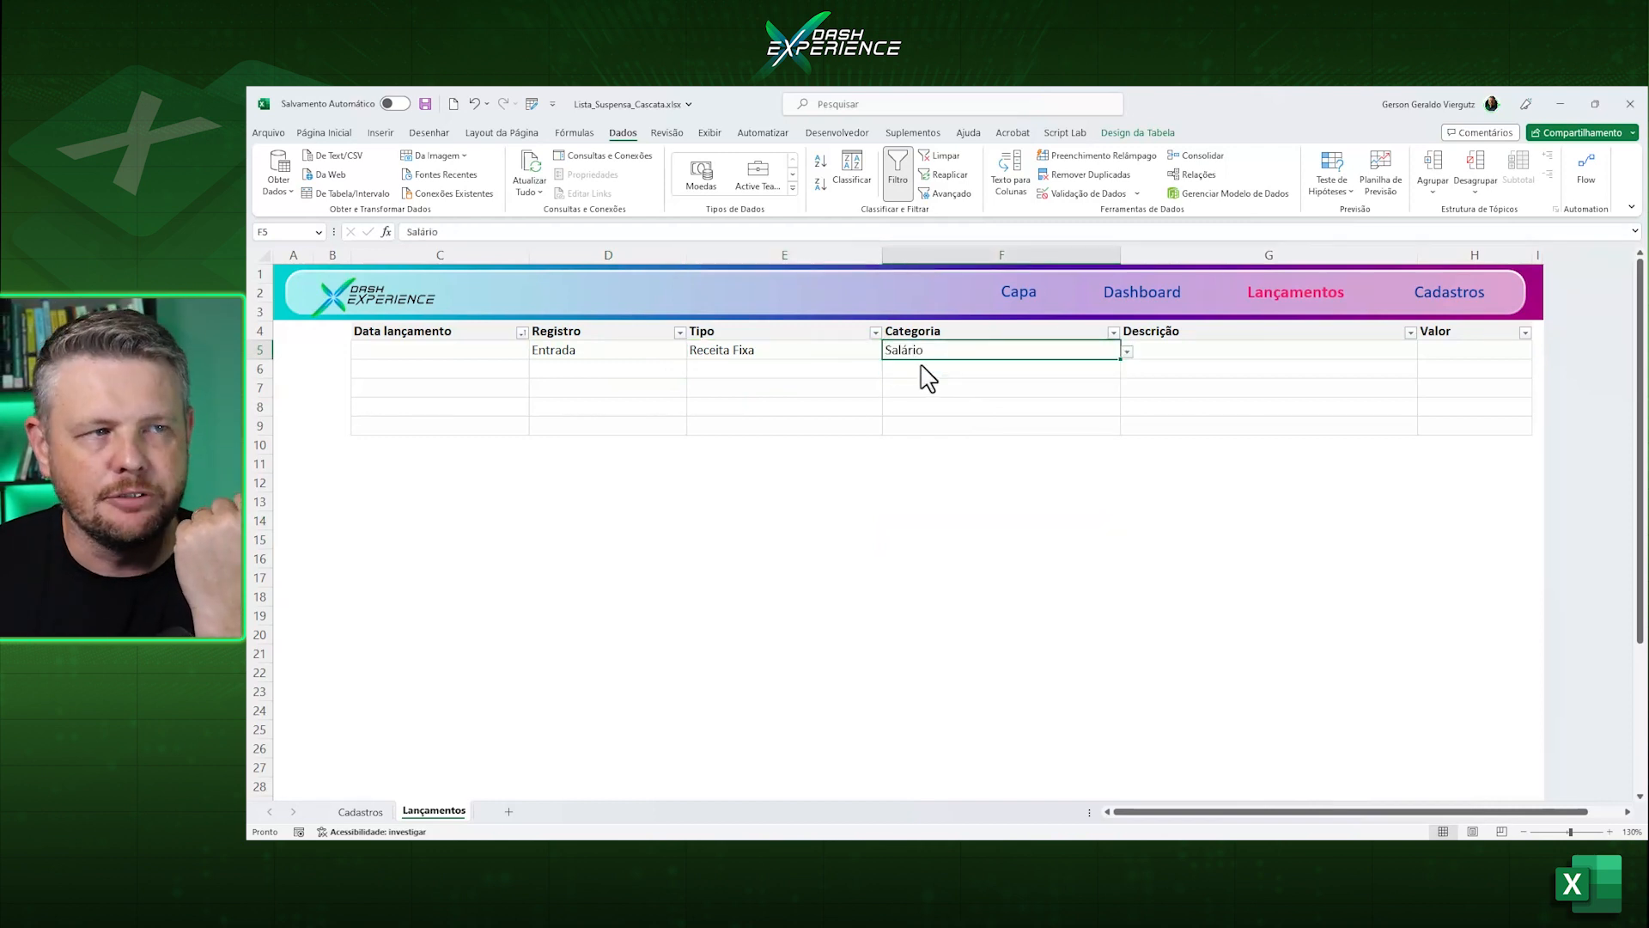
key("Delete")
Change the Tipo in E5 to Receita Variável and choose Aluguel as its Categoria in F5.
left_click(789, 347)
left_click(883, 346)
left_click(872, 353)
left_click(889, 353)
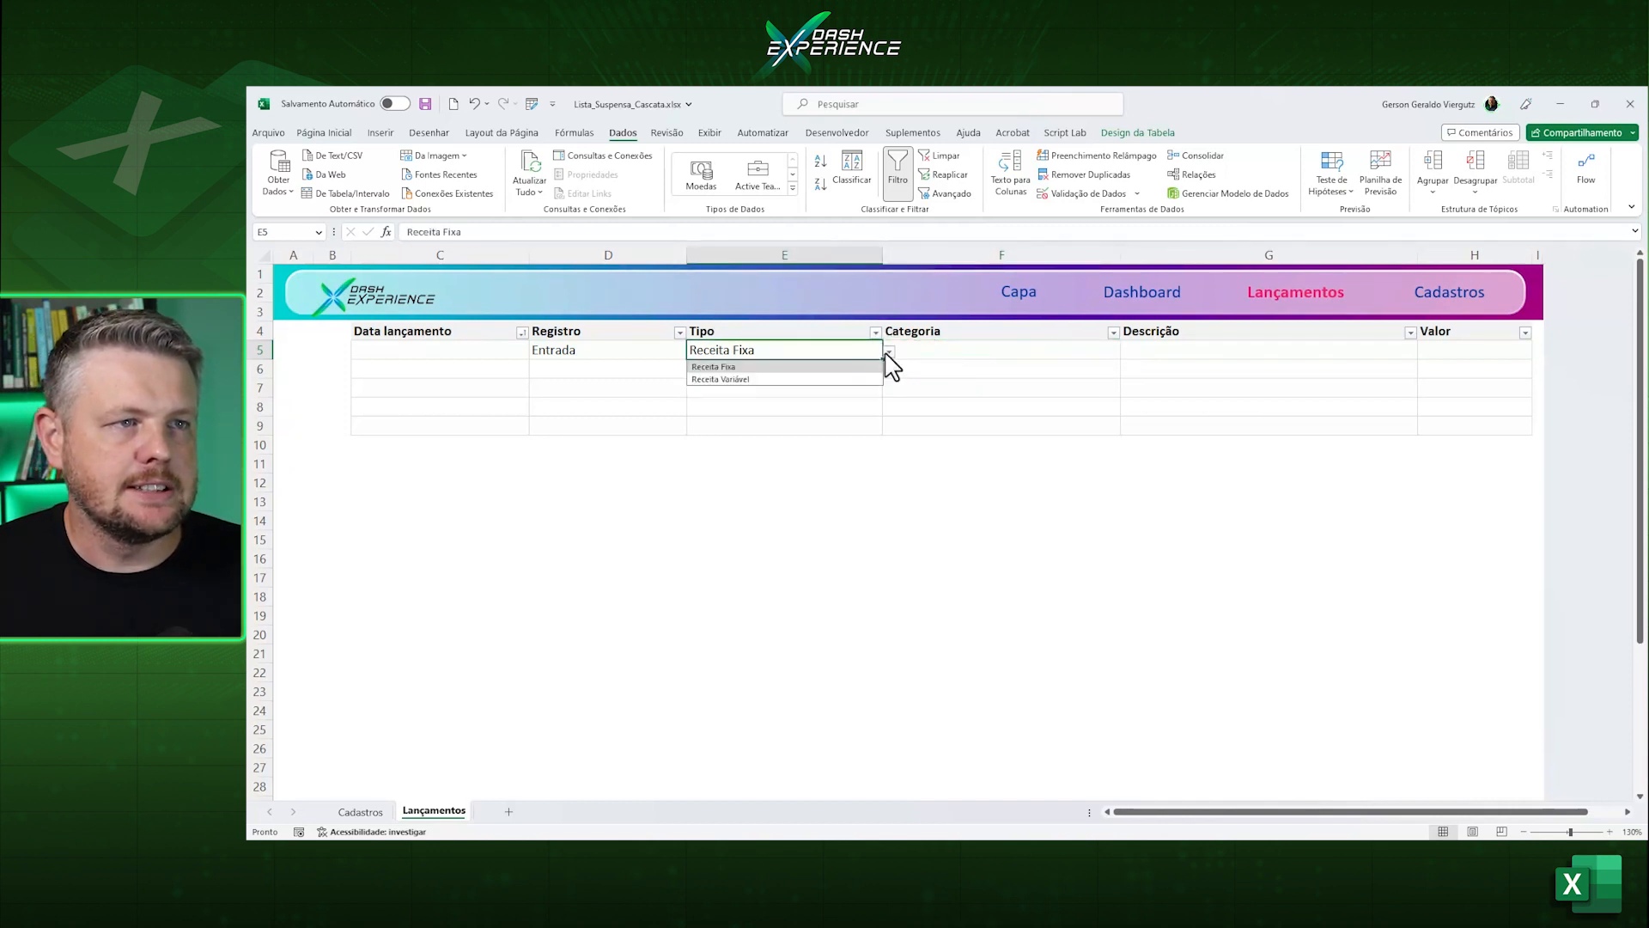
left_click(747, 379)
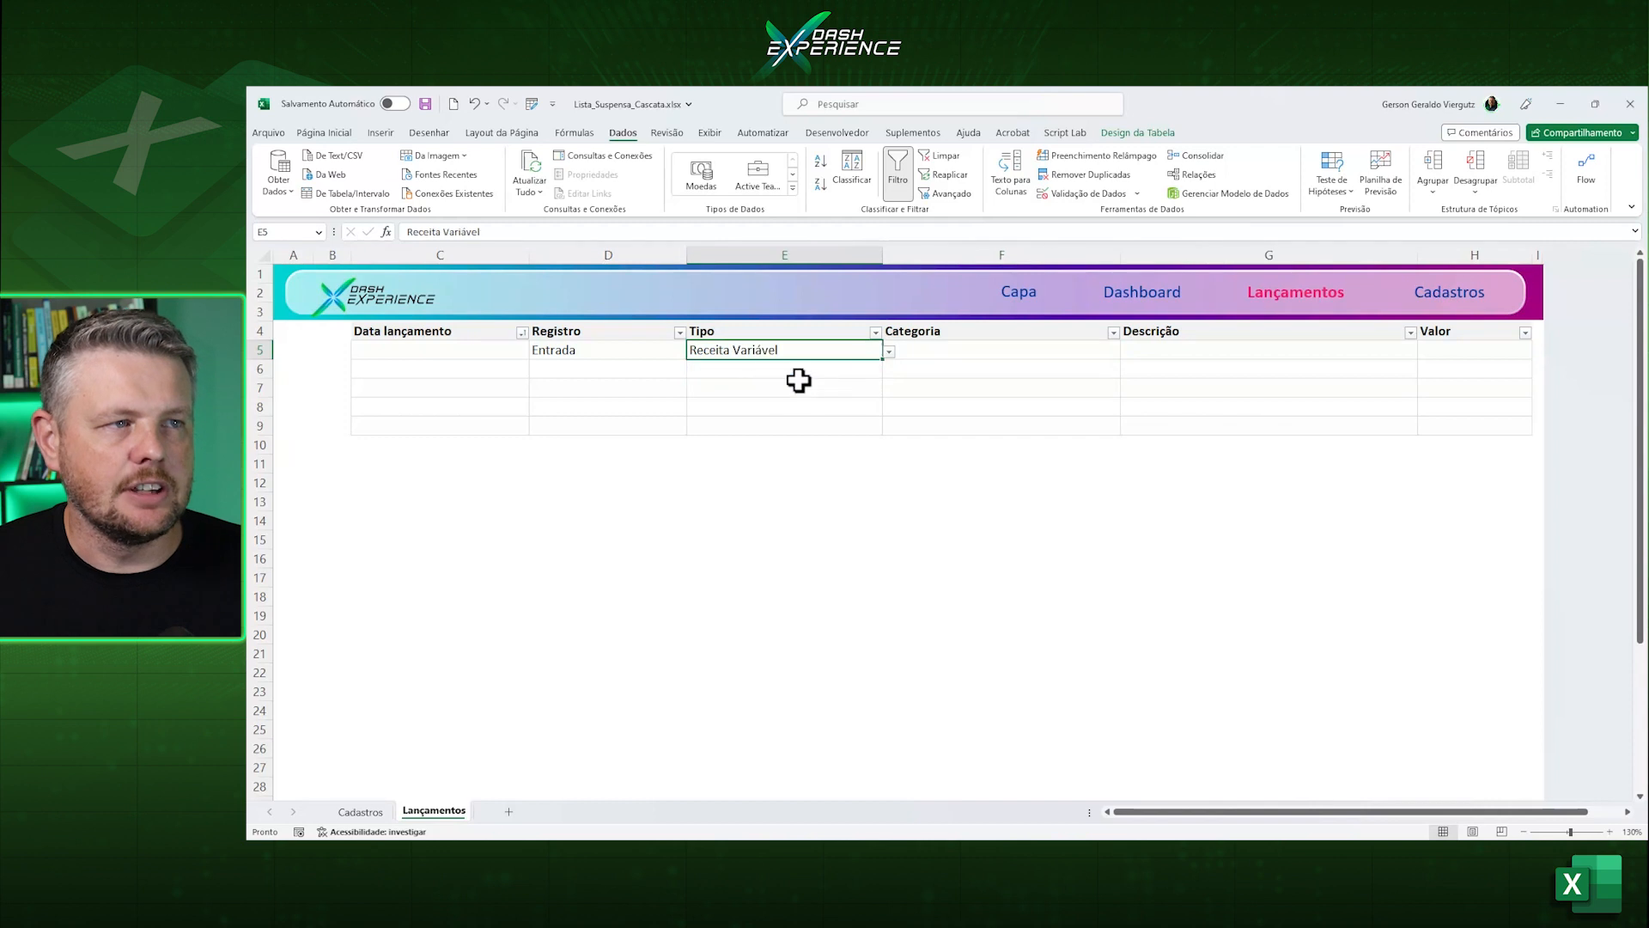
left_click(967, 351)
left_click(1126, 352)
left_click(935, 368)
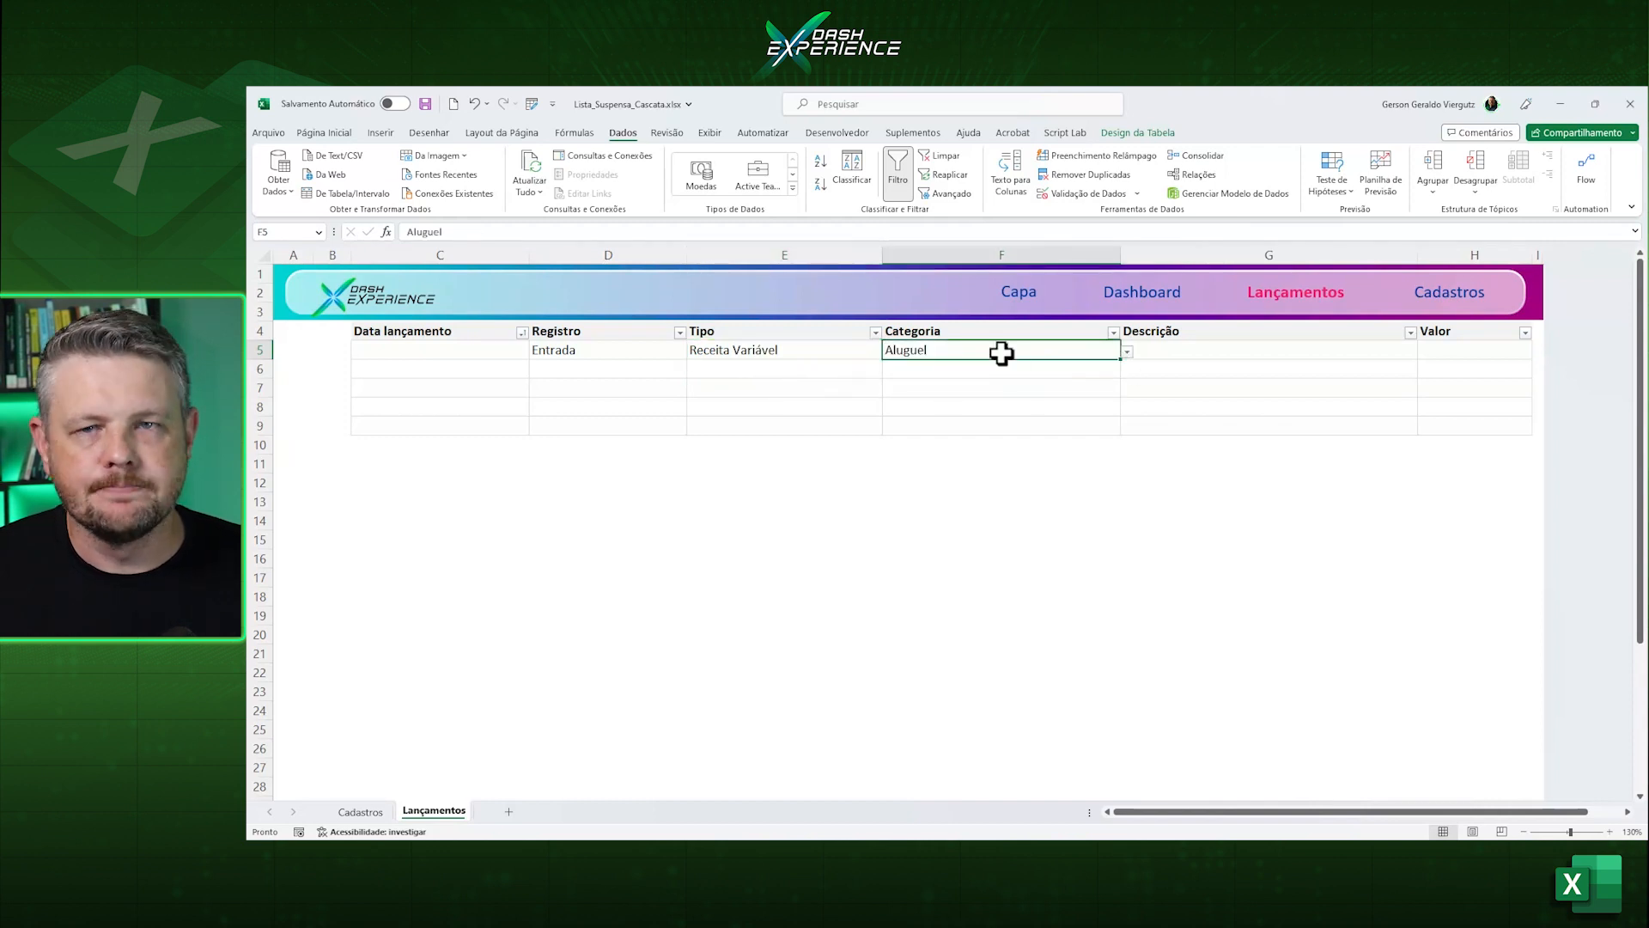
Examine the Receita Variável and Receita Fixa tables on the Cadastros sheet.
left_click(360, 812)
left_click_drag(1332, 812, 1563, 816)
left_click_drag(989, 410, 973, 427)
left_click(947, 381)
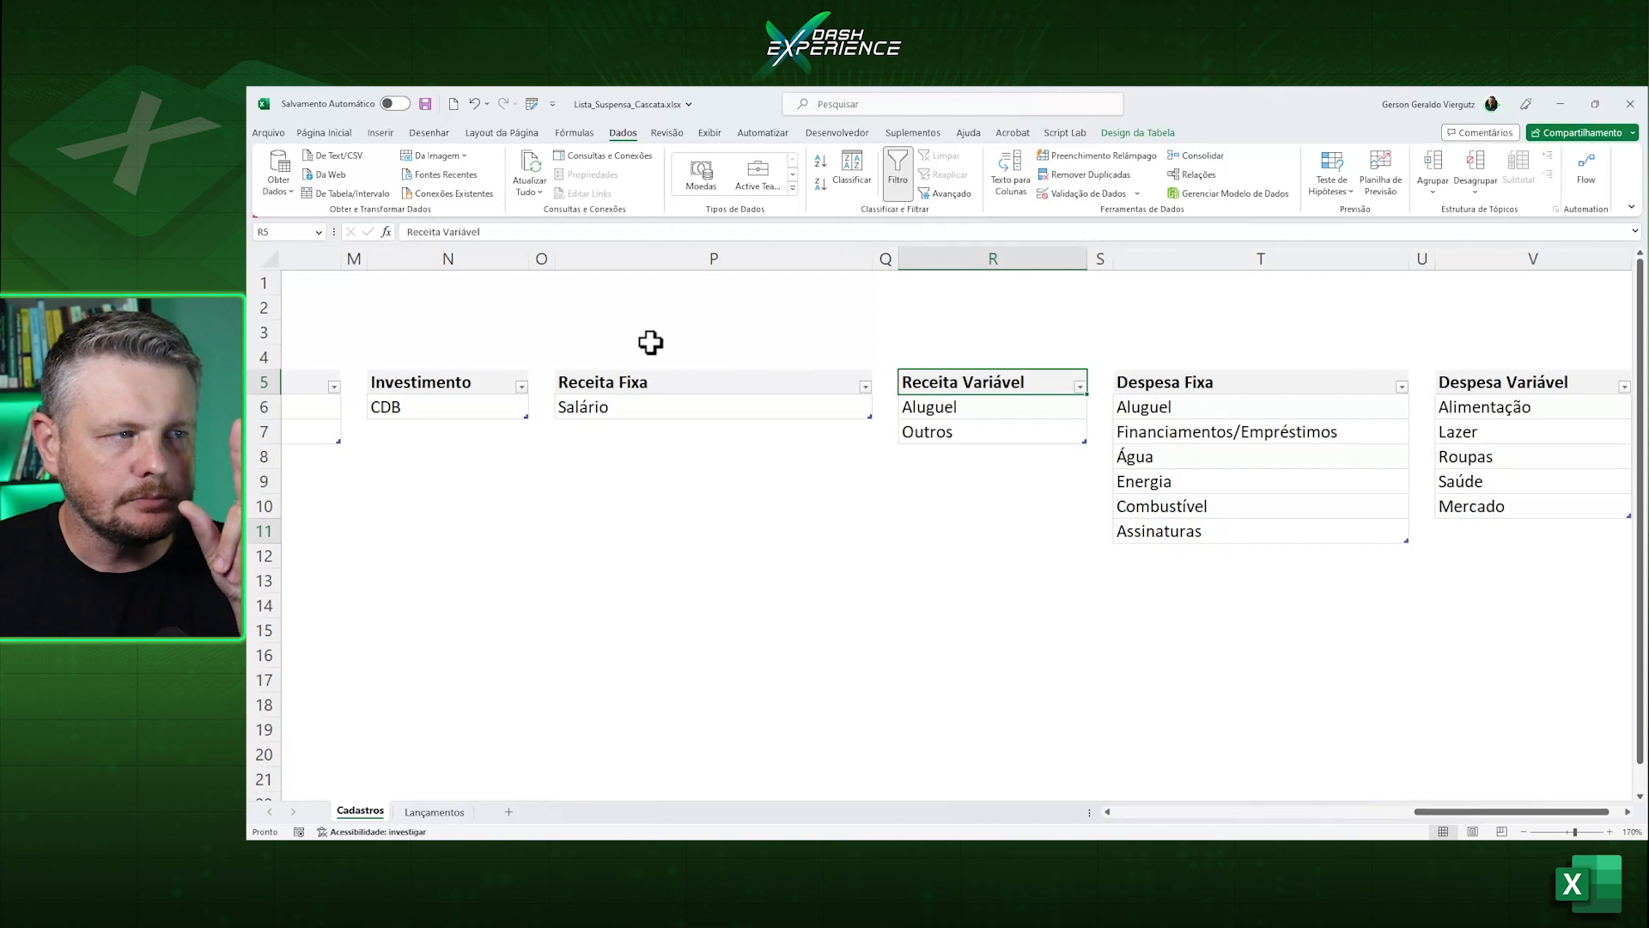
left_click(655, 387)
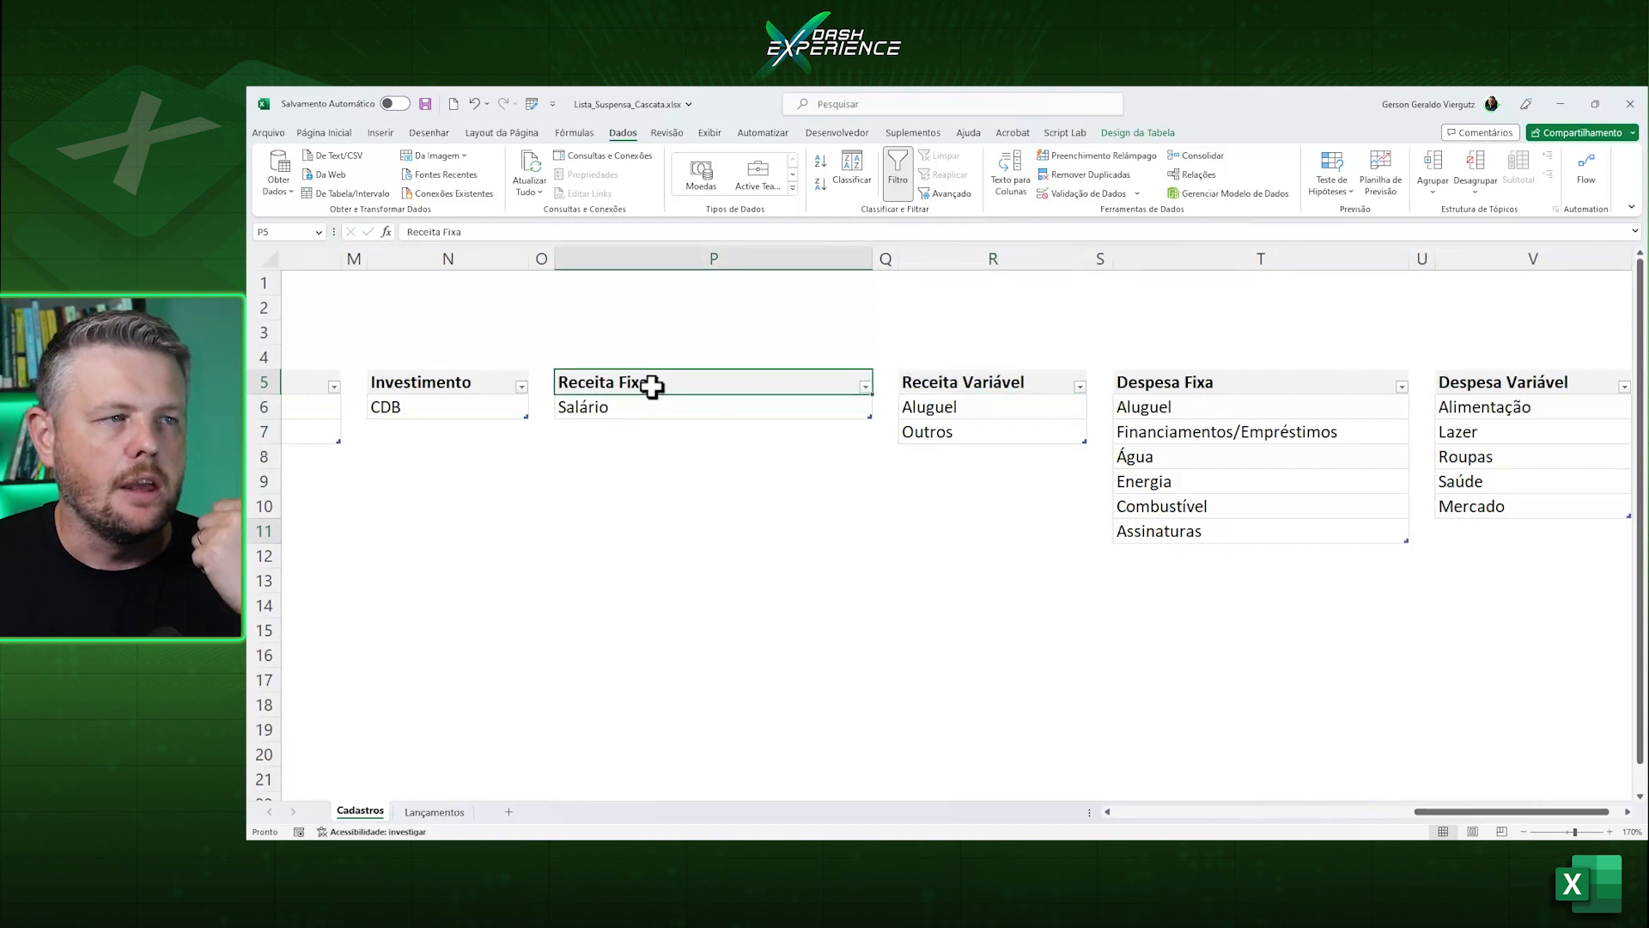
Name the Despesa Fixa range T5:T11 on Cadastros IDespesaFixa and select the range by that name.
left_click_drag(1190, 380, 1191, 531)
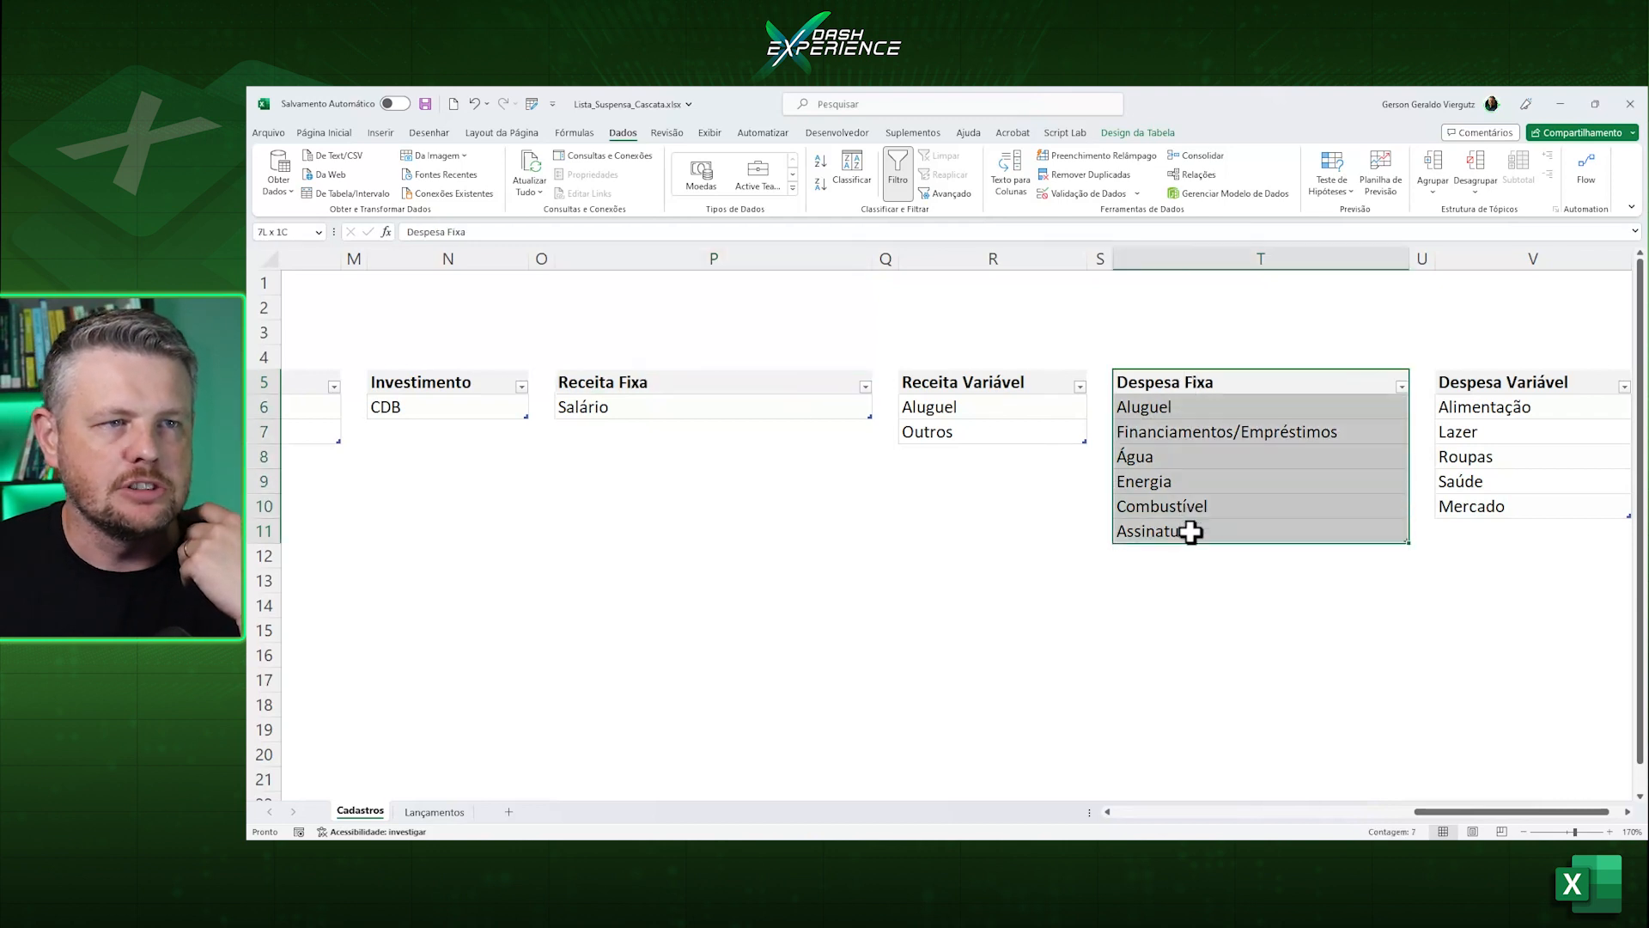
left_click(297, 232)
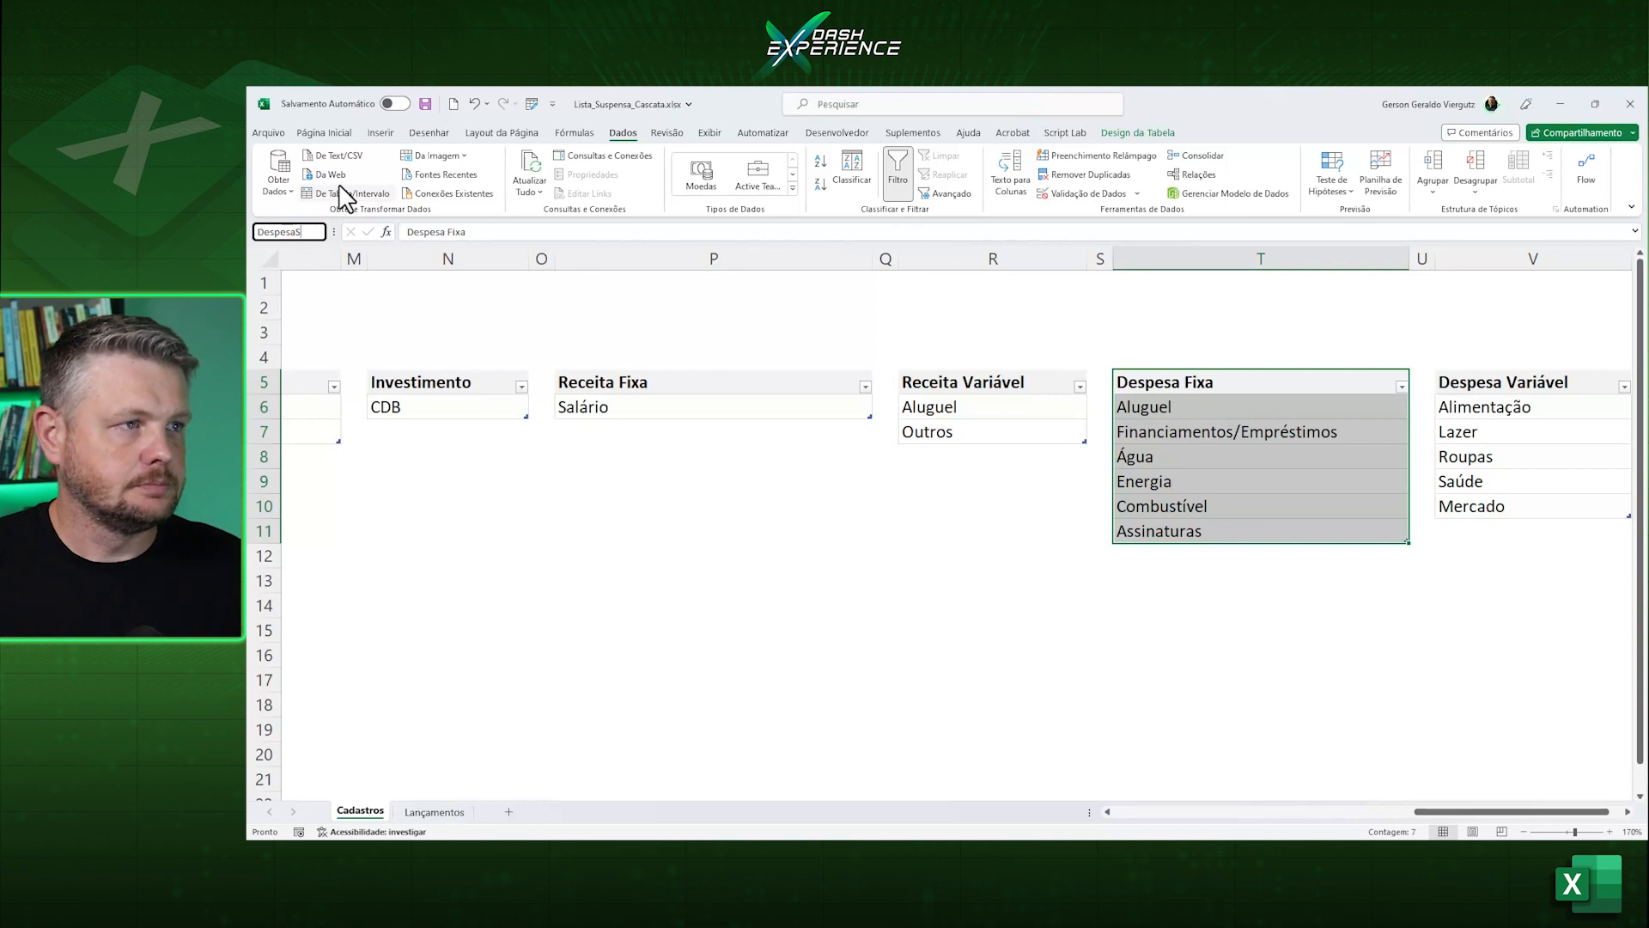
key("Return")
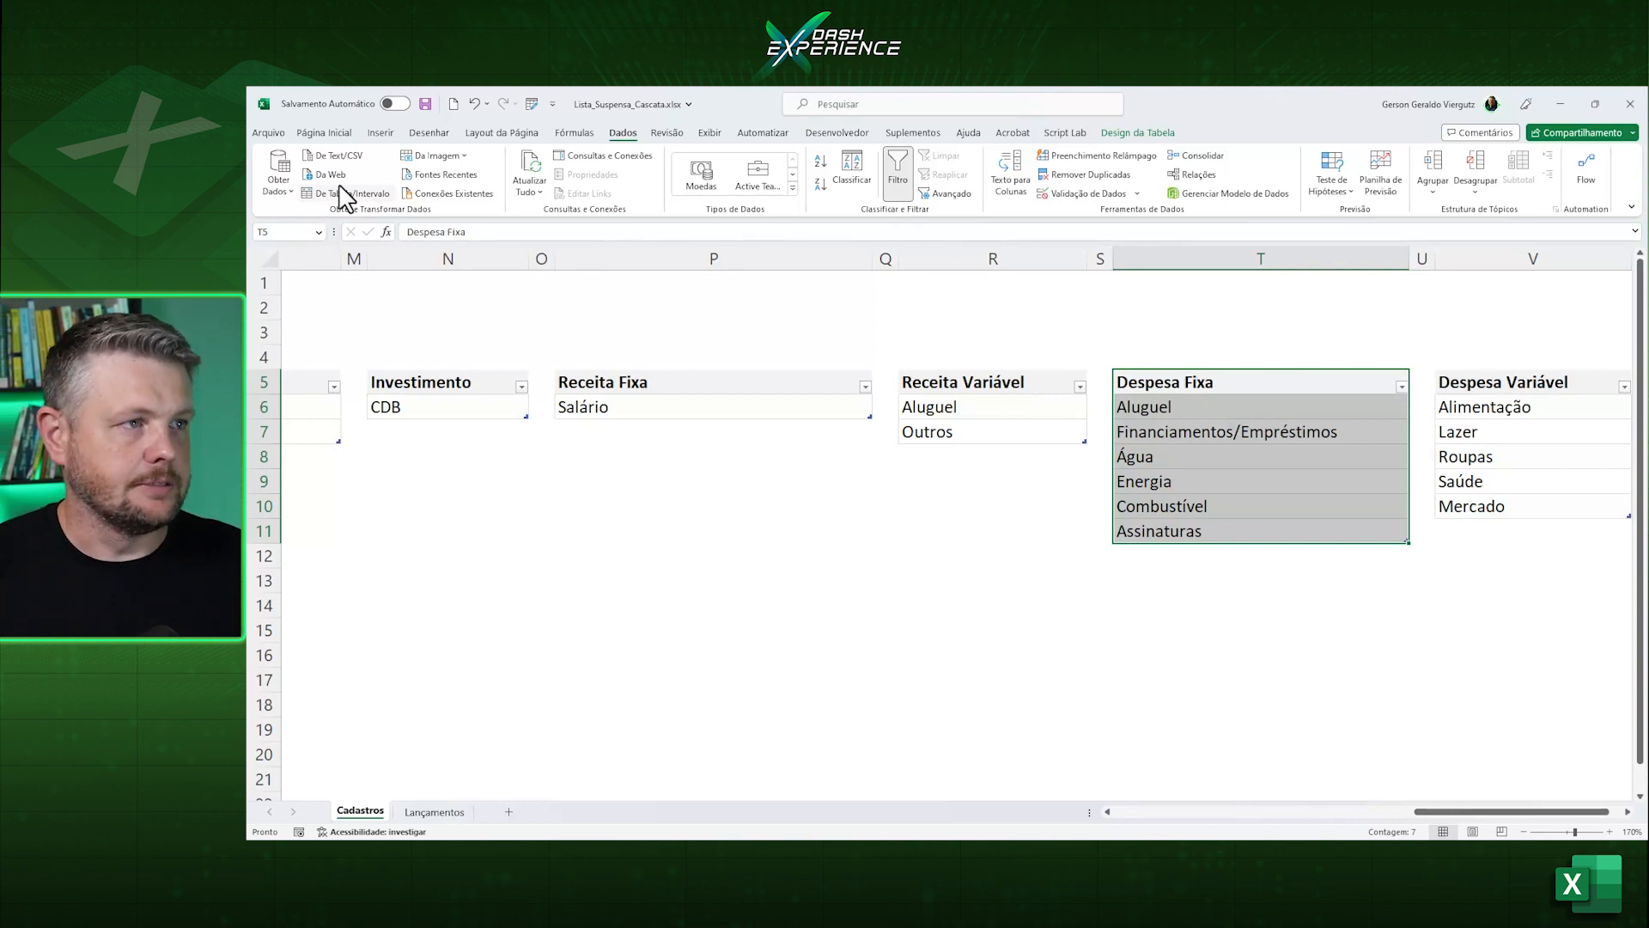
left_click(807, 675)
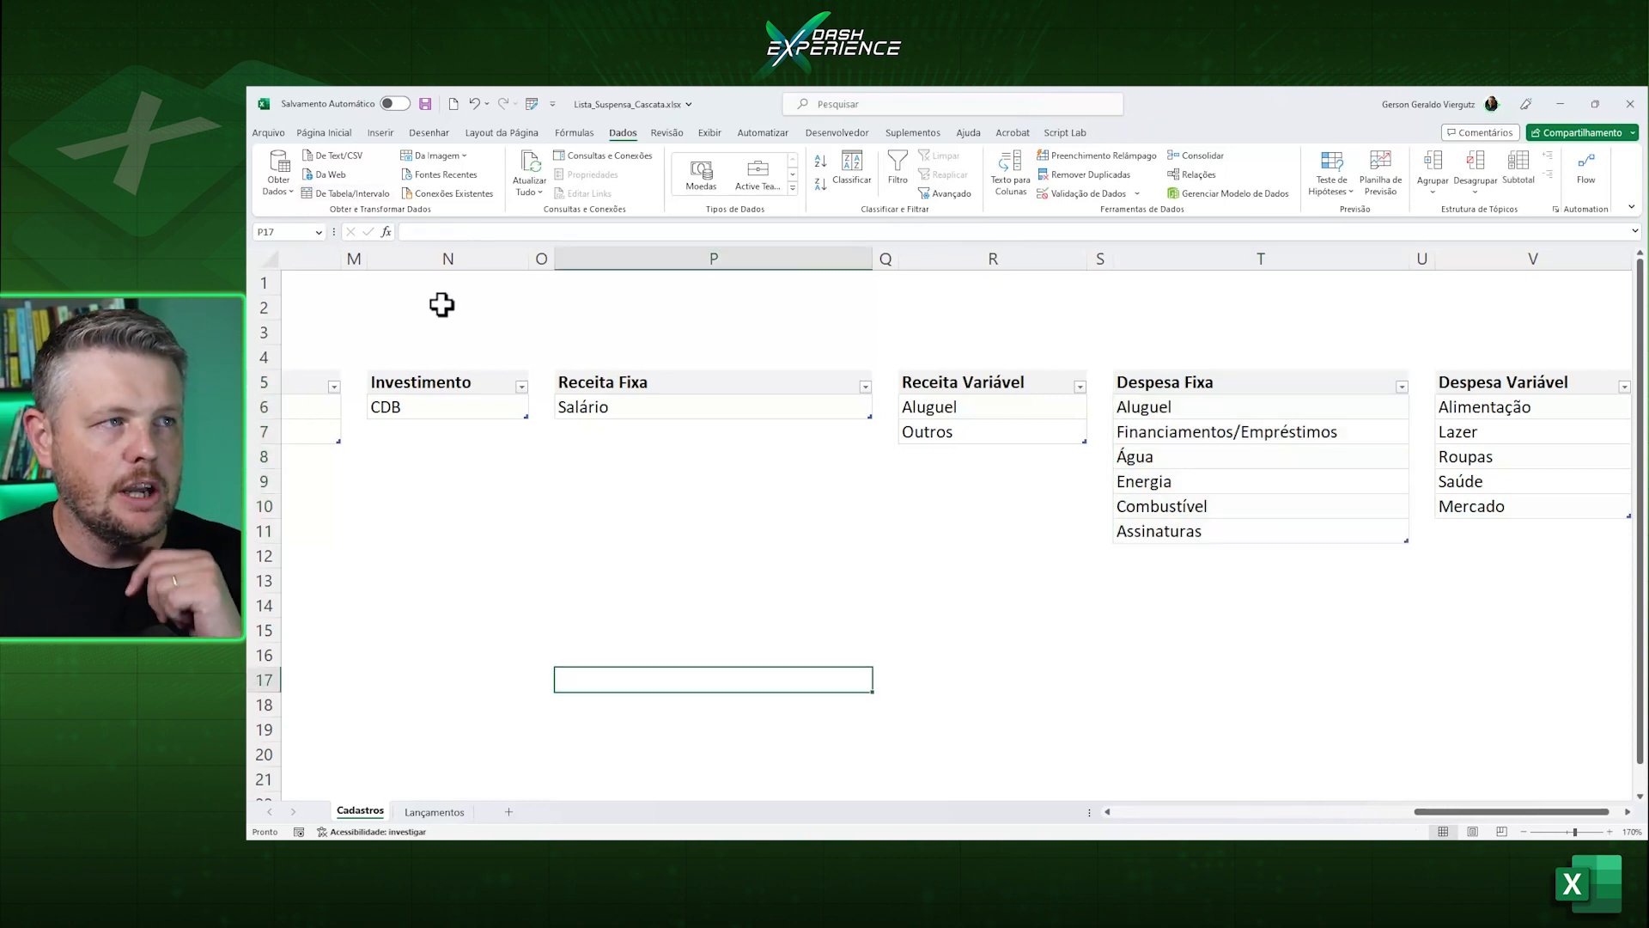
left_click(320, 232)
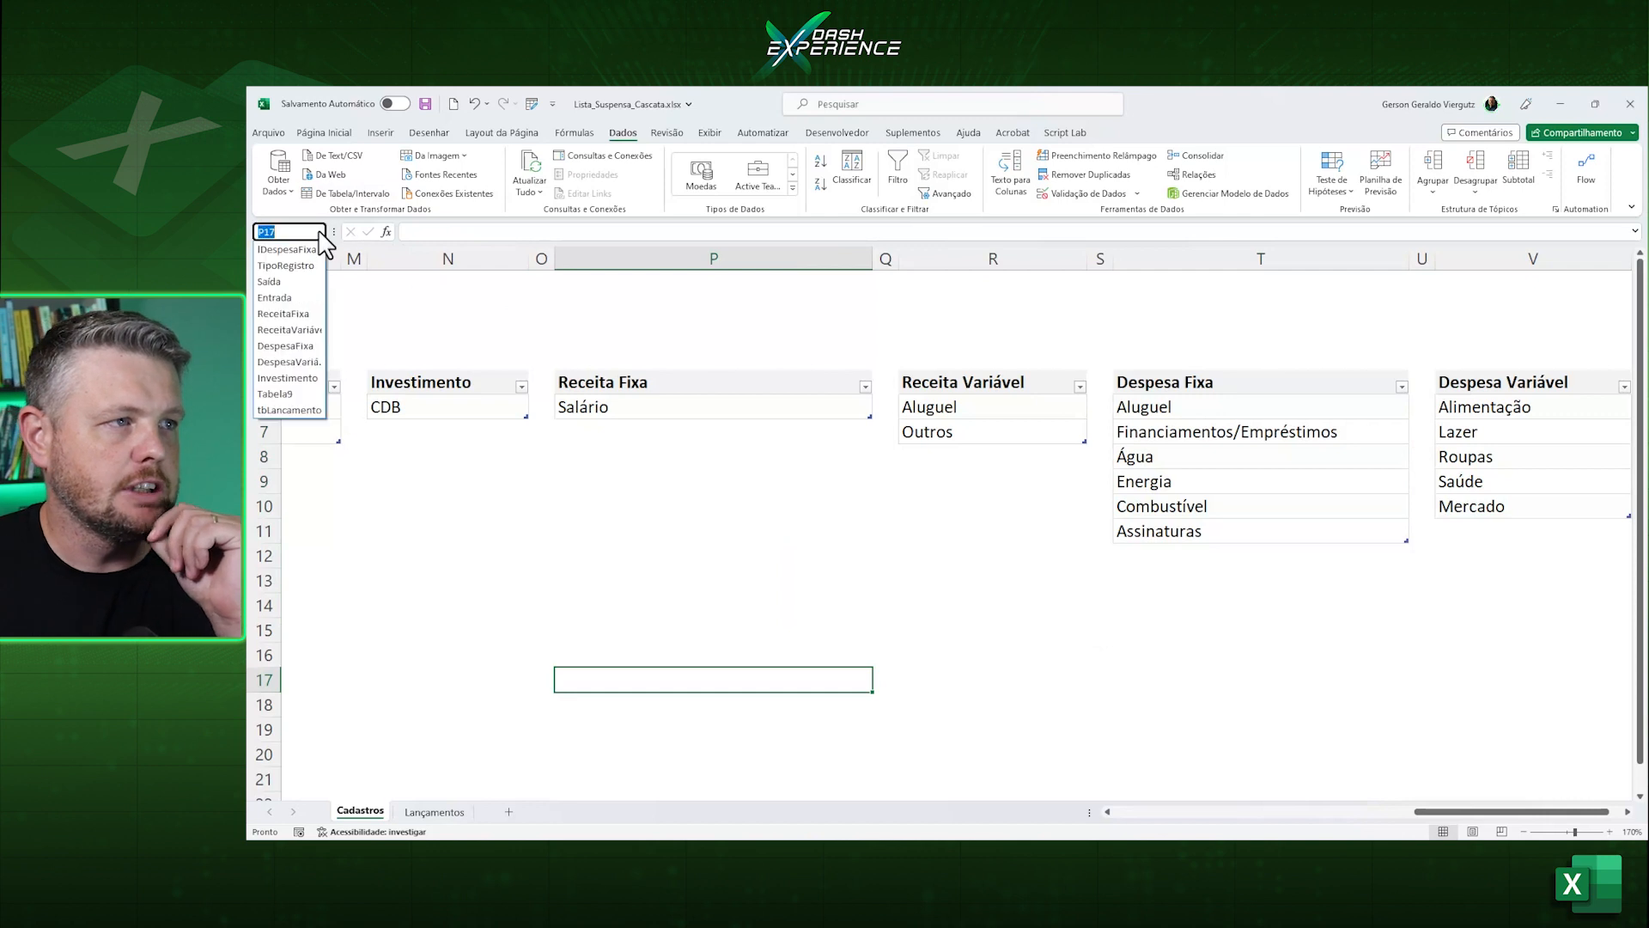
left_click(280, 249)
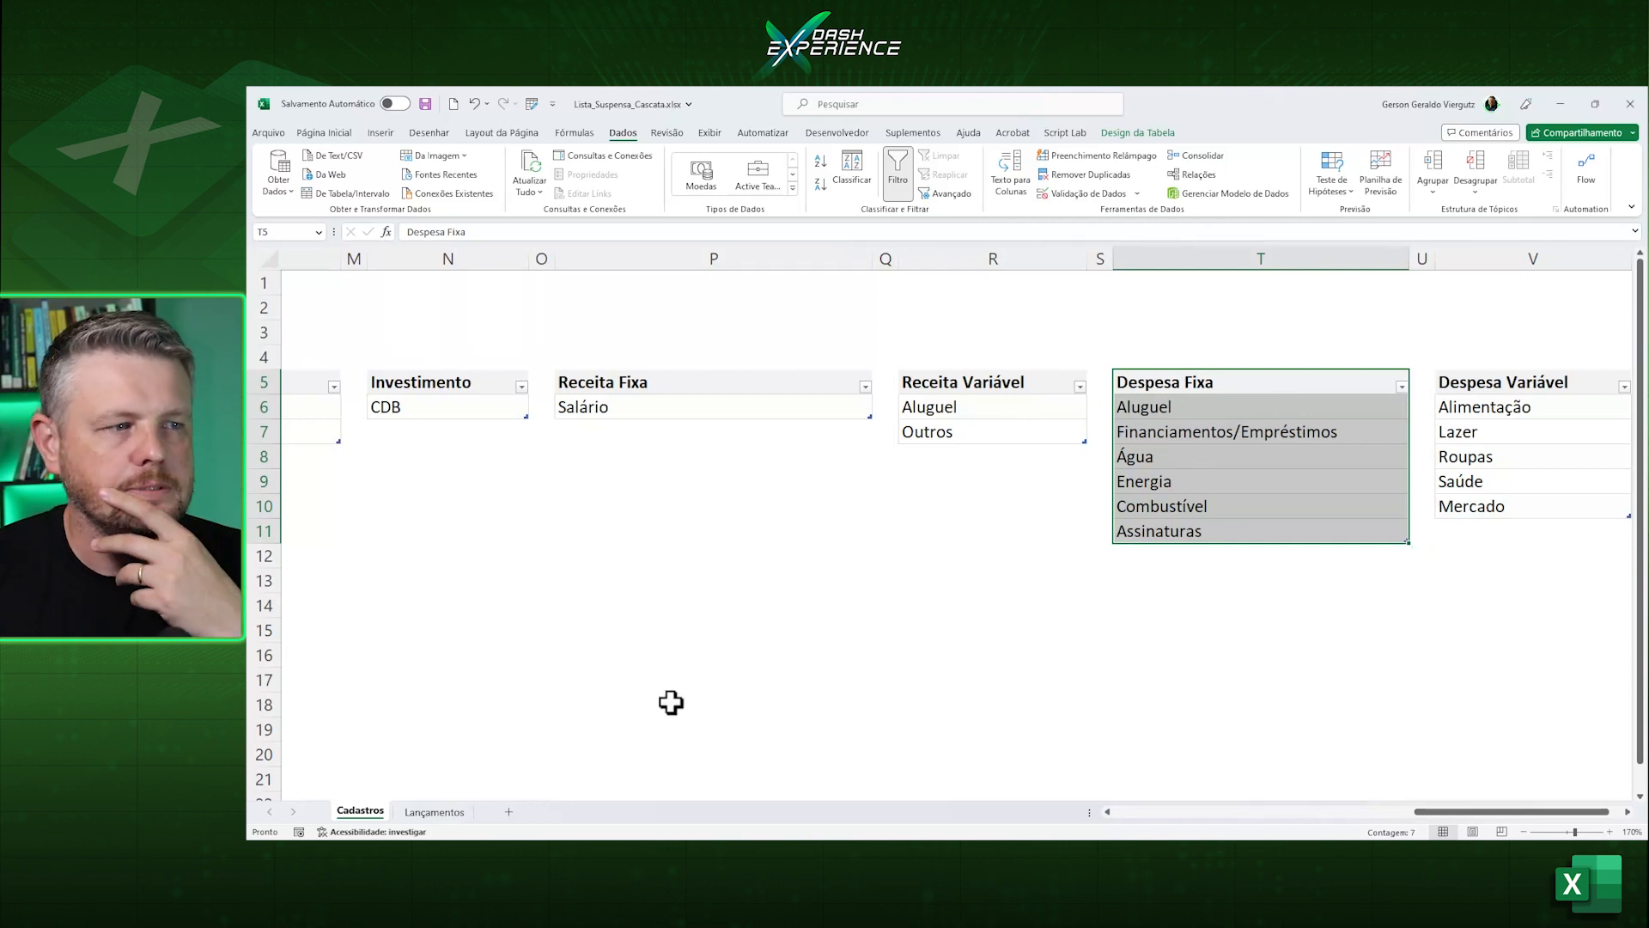
Clear the Categoria in F5 and the Tipo in E5 on the Lançamentos sheet.
left_click(432, 814)
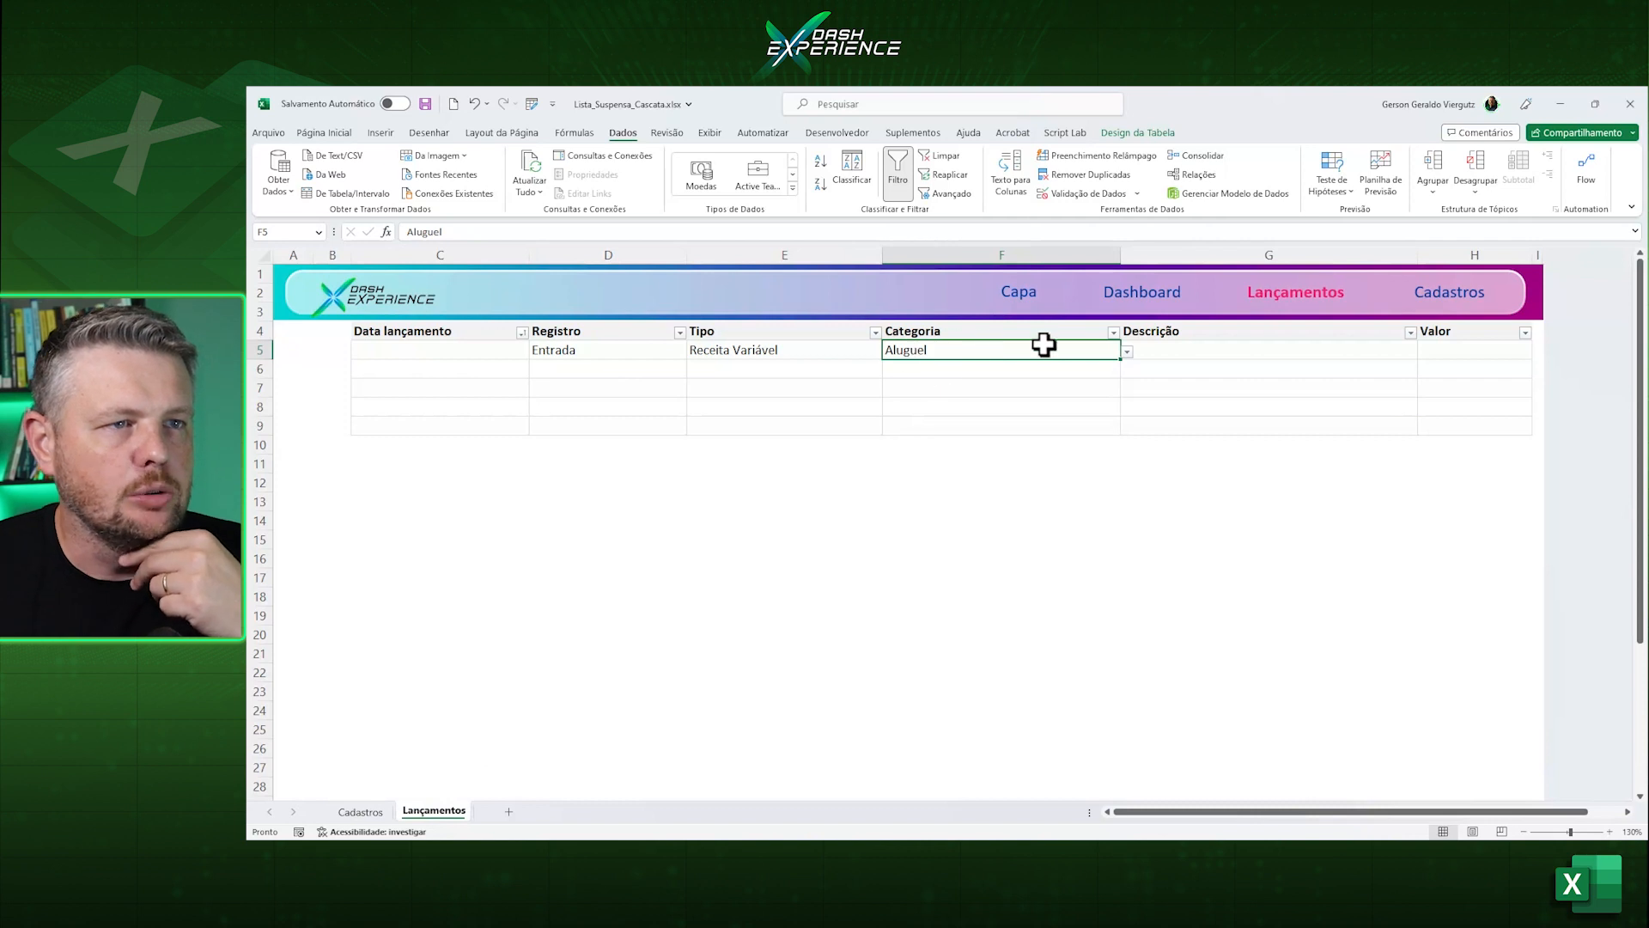
key("Delete")
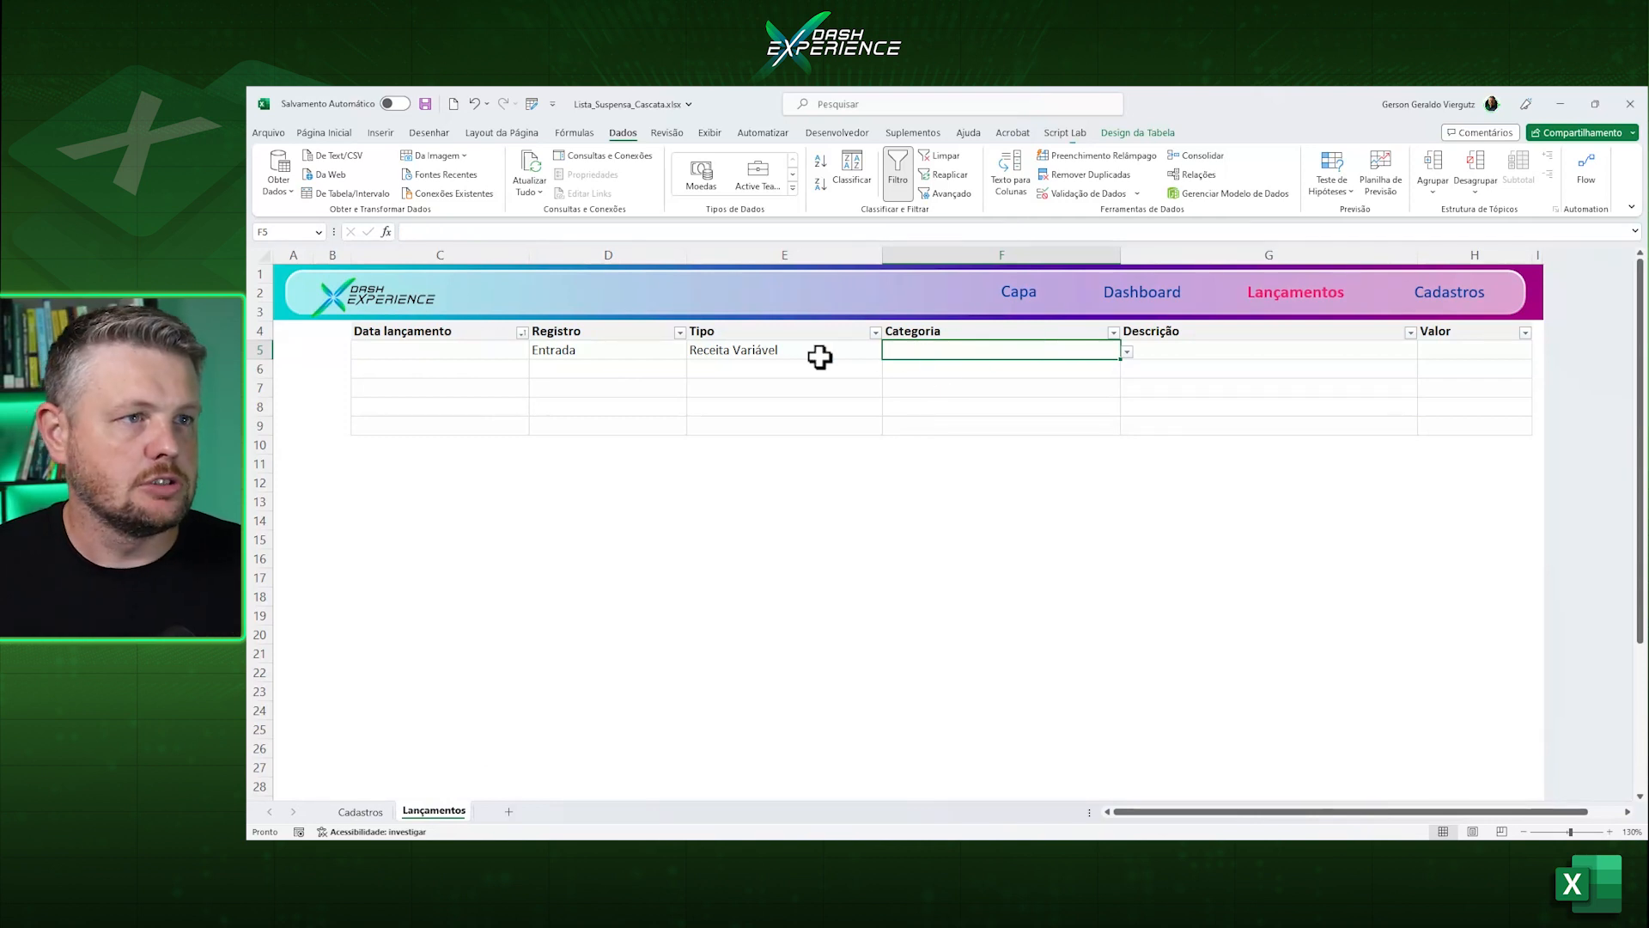
left_click(817, 353)
key("Delete")
left_click(606, 353)
Fill row 6 with Registro Saída, Tipo Despesa Fixa and Categoria Energia from the dependent lists.
left_click(647, 368)
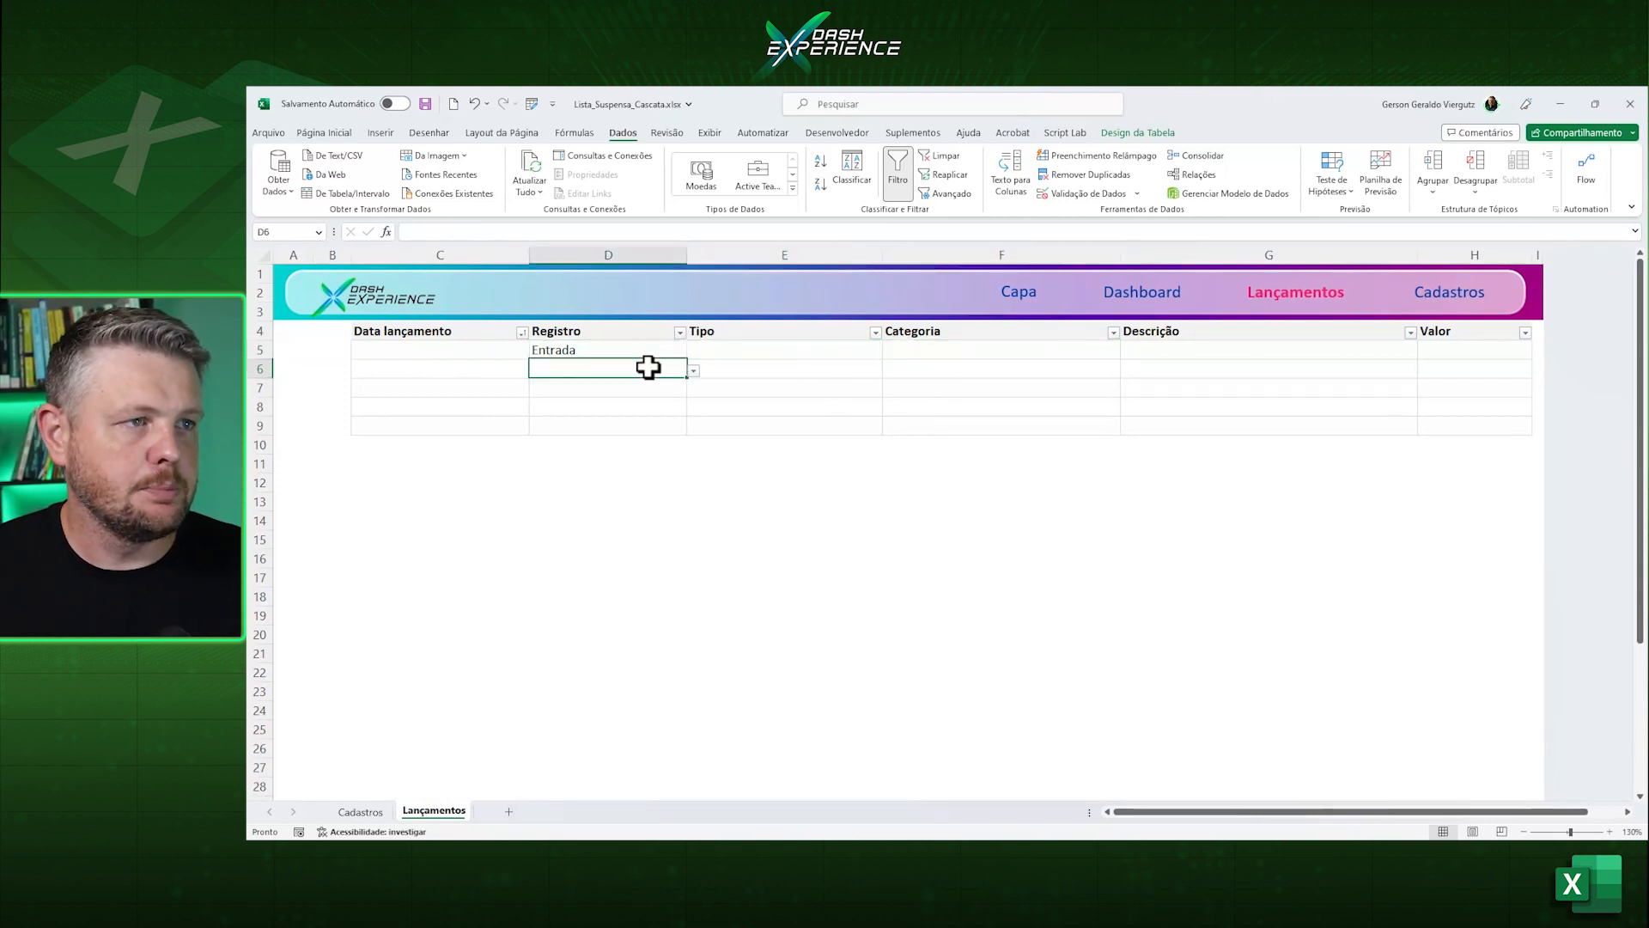
left_click(693, 371)
left_click(558, 398)
left_click(703, 368)
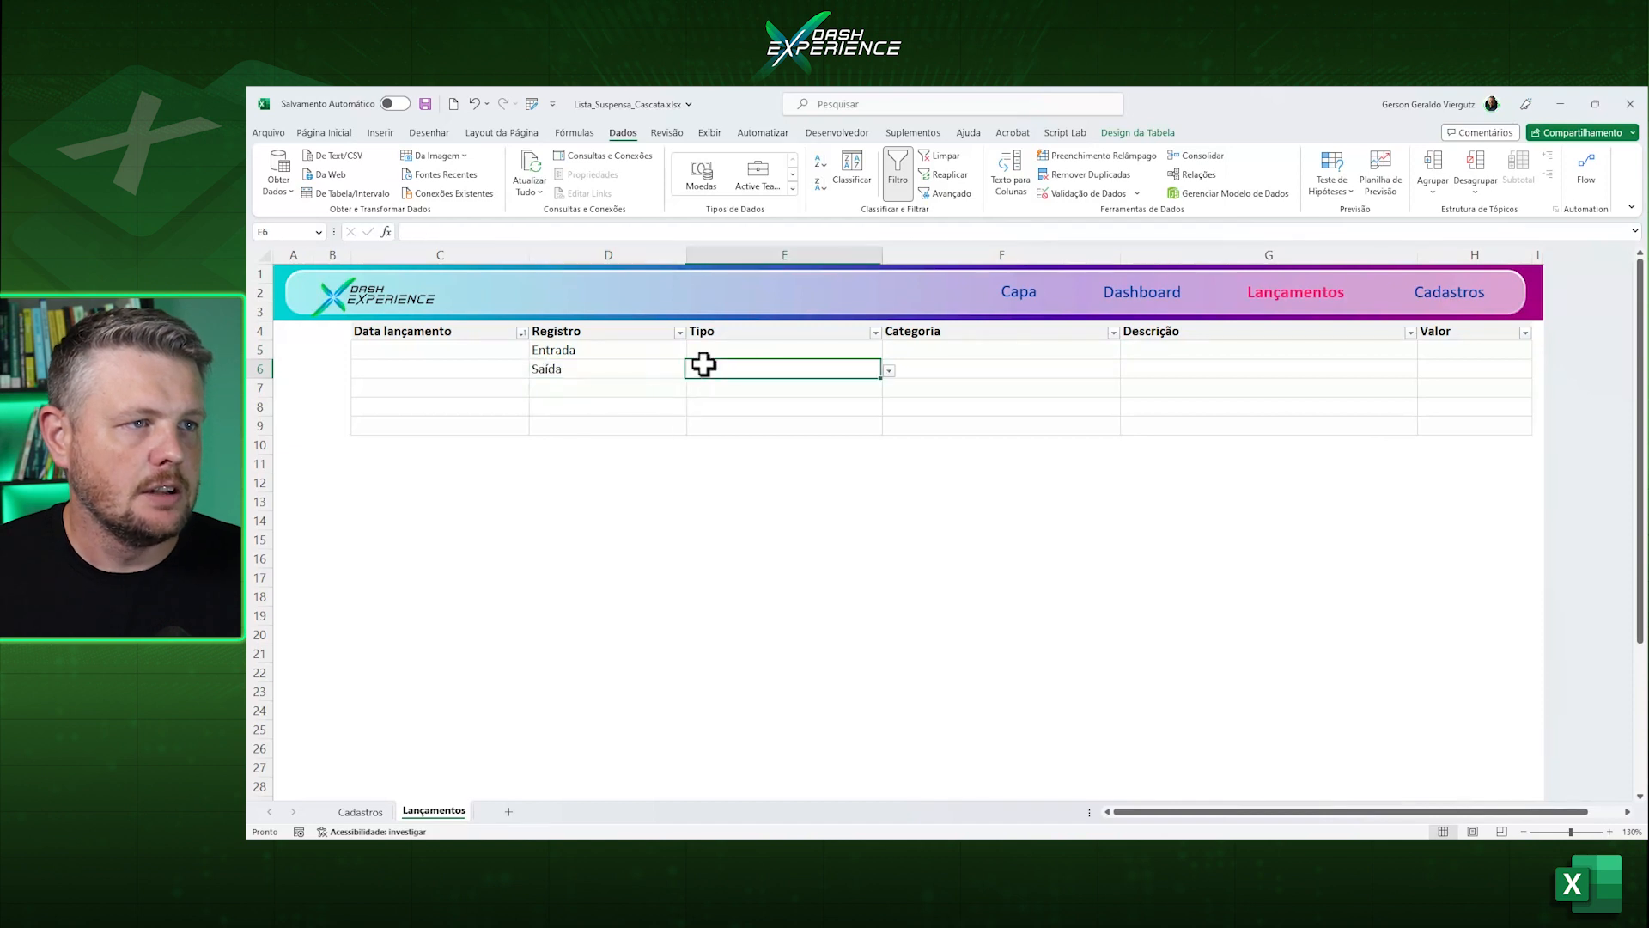
left_click(889, 371)
left_click(713, 386)
left_click(992, 368)
left_click(1127, 371)
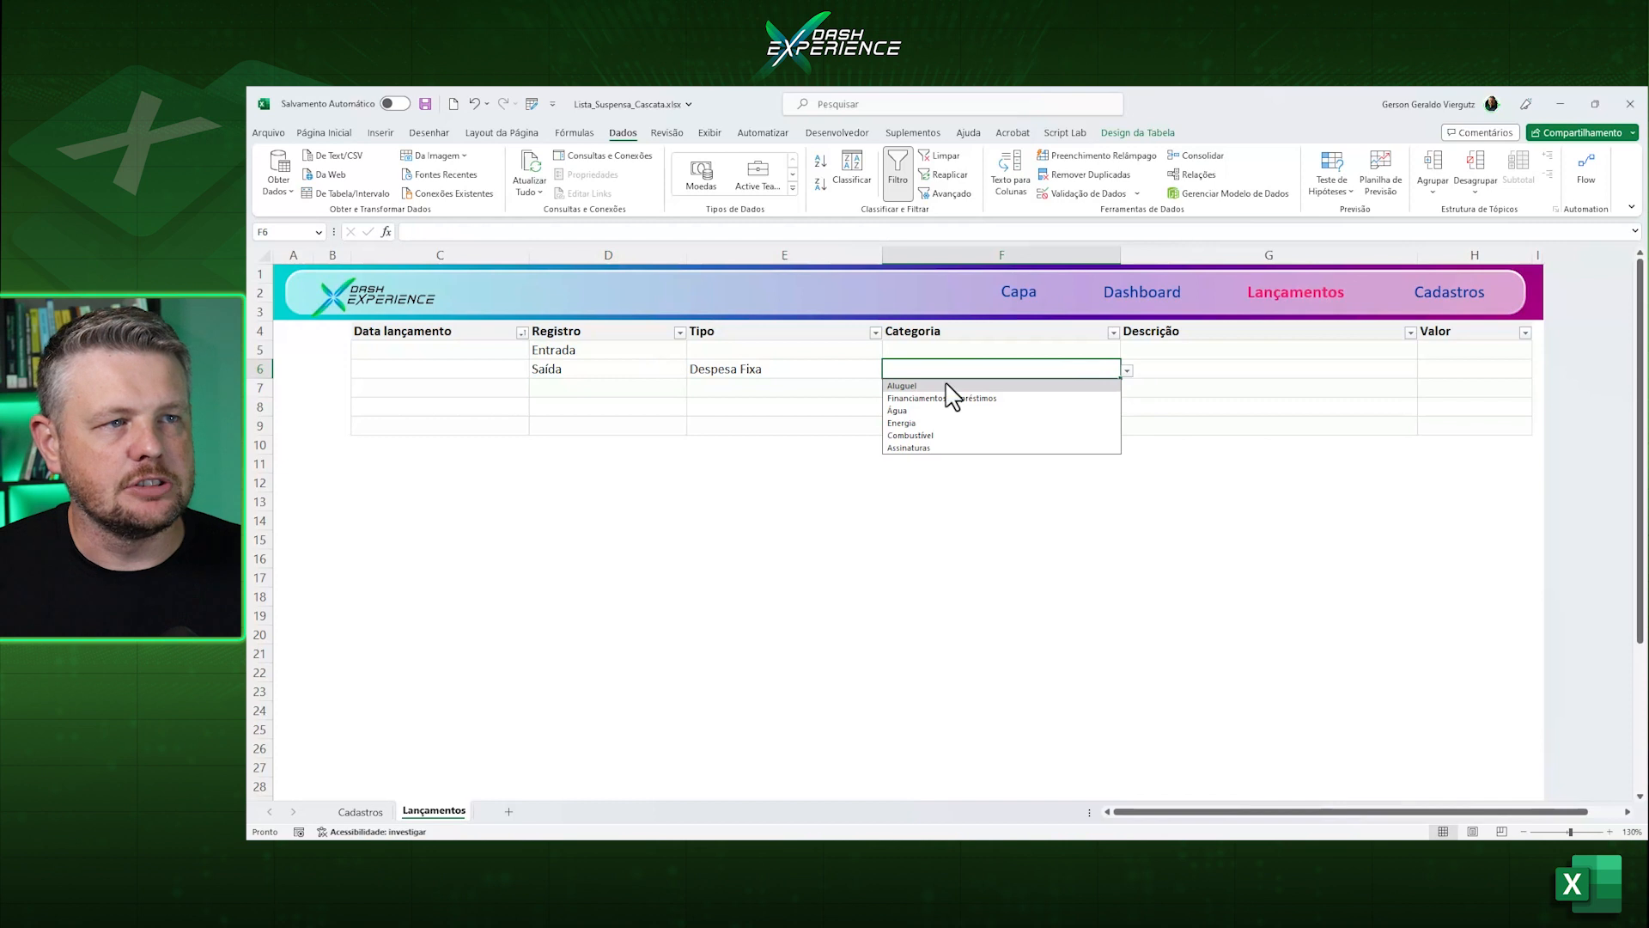
left_click(901, 423)
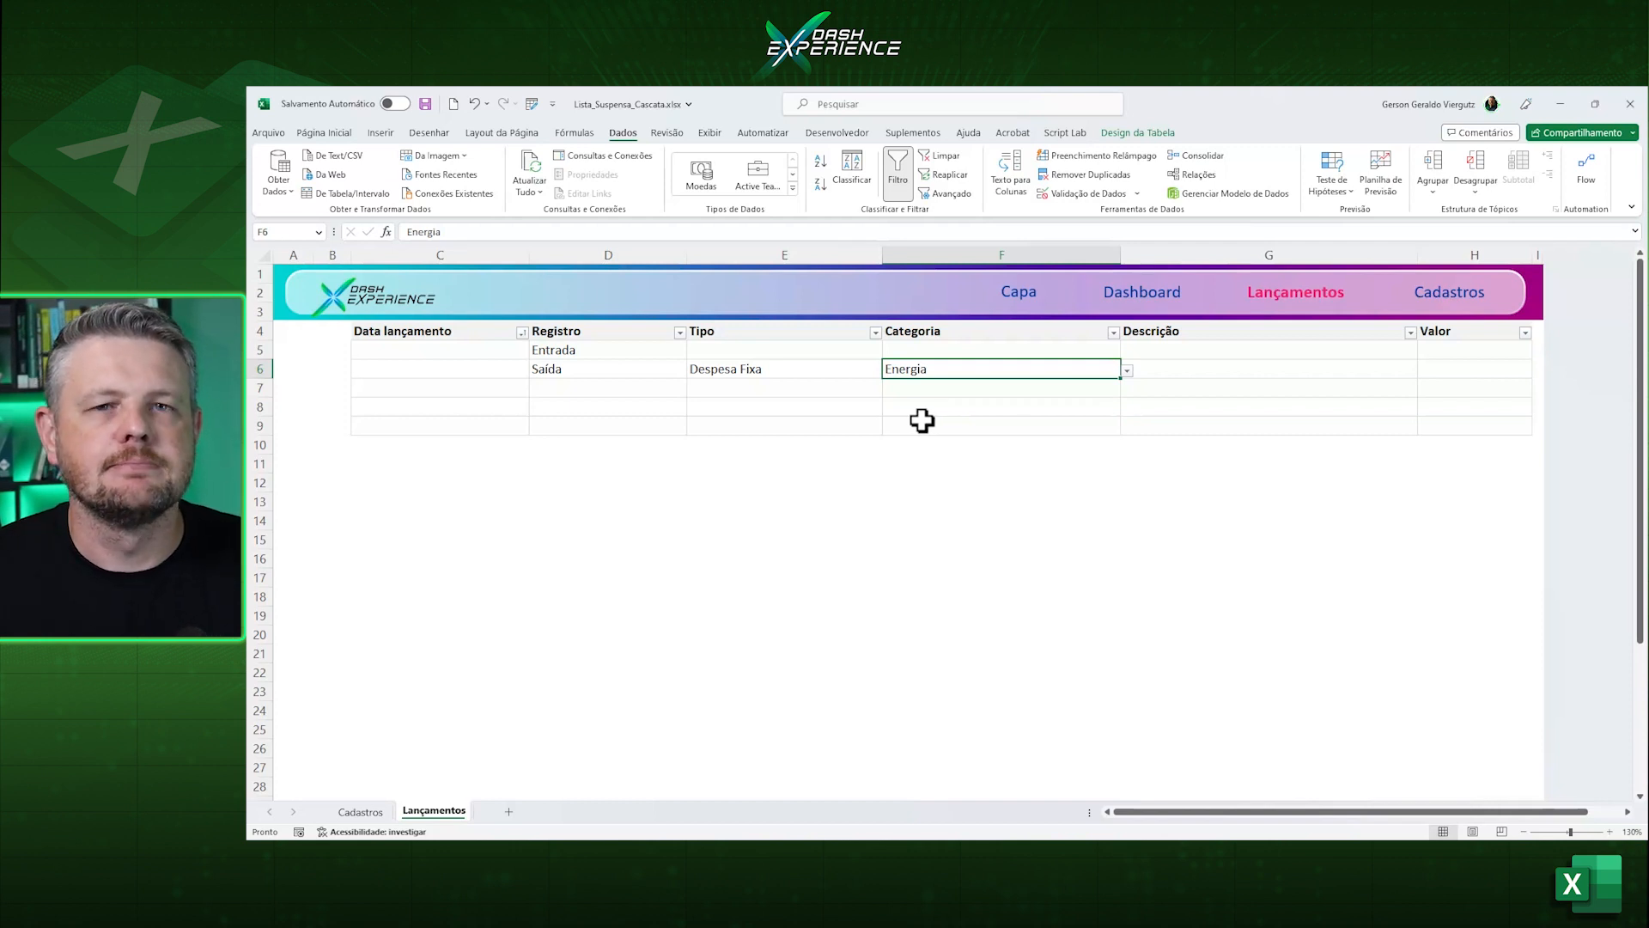
Inspect the INDIRETO and SUBSTITUIR formula in cell J11 on the Cadastros sheet.
left_click(359, 811)
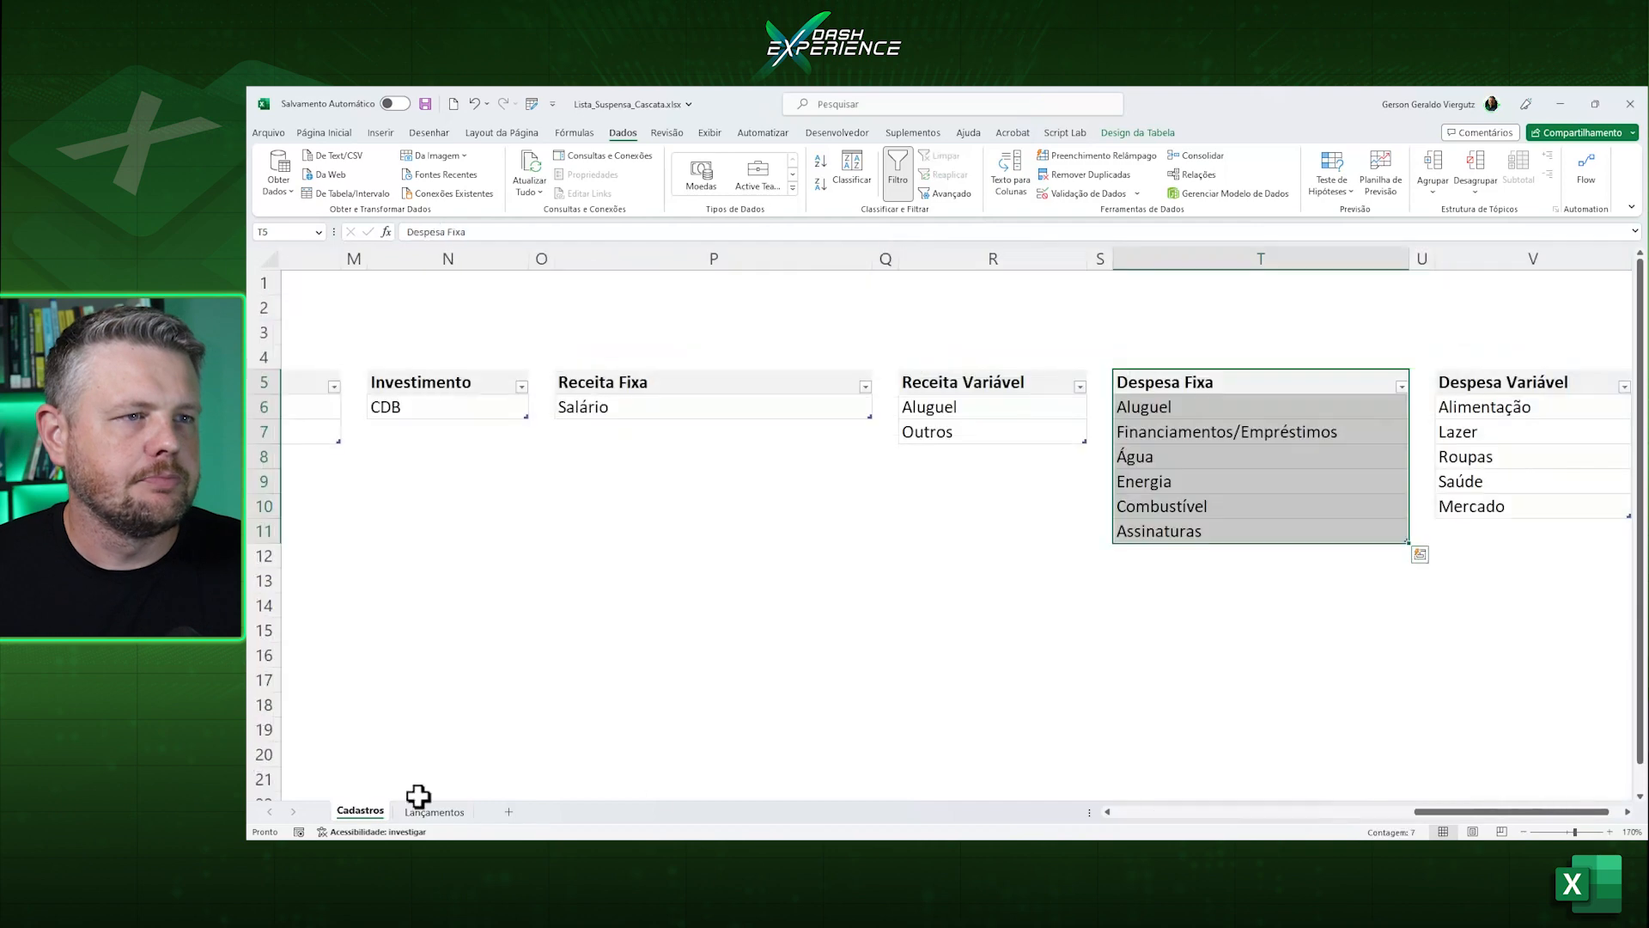
left_click(1099, 506)
left_click_drag(1483, 814, 1141, 812)
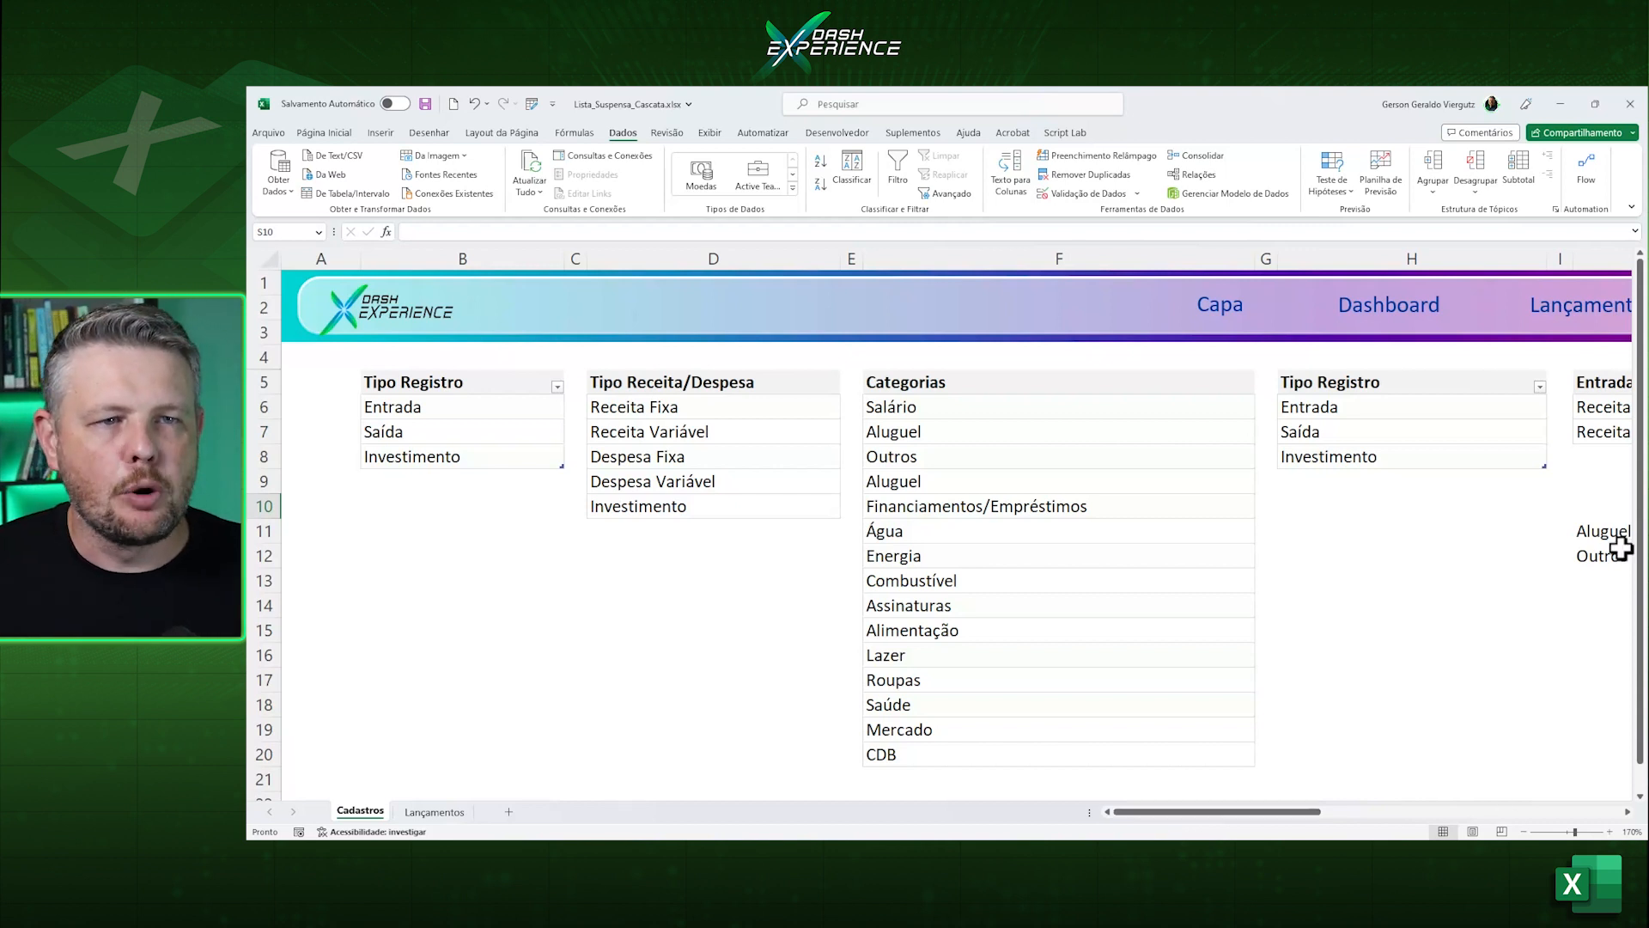
left_click(1581, 533)
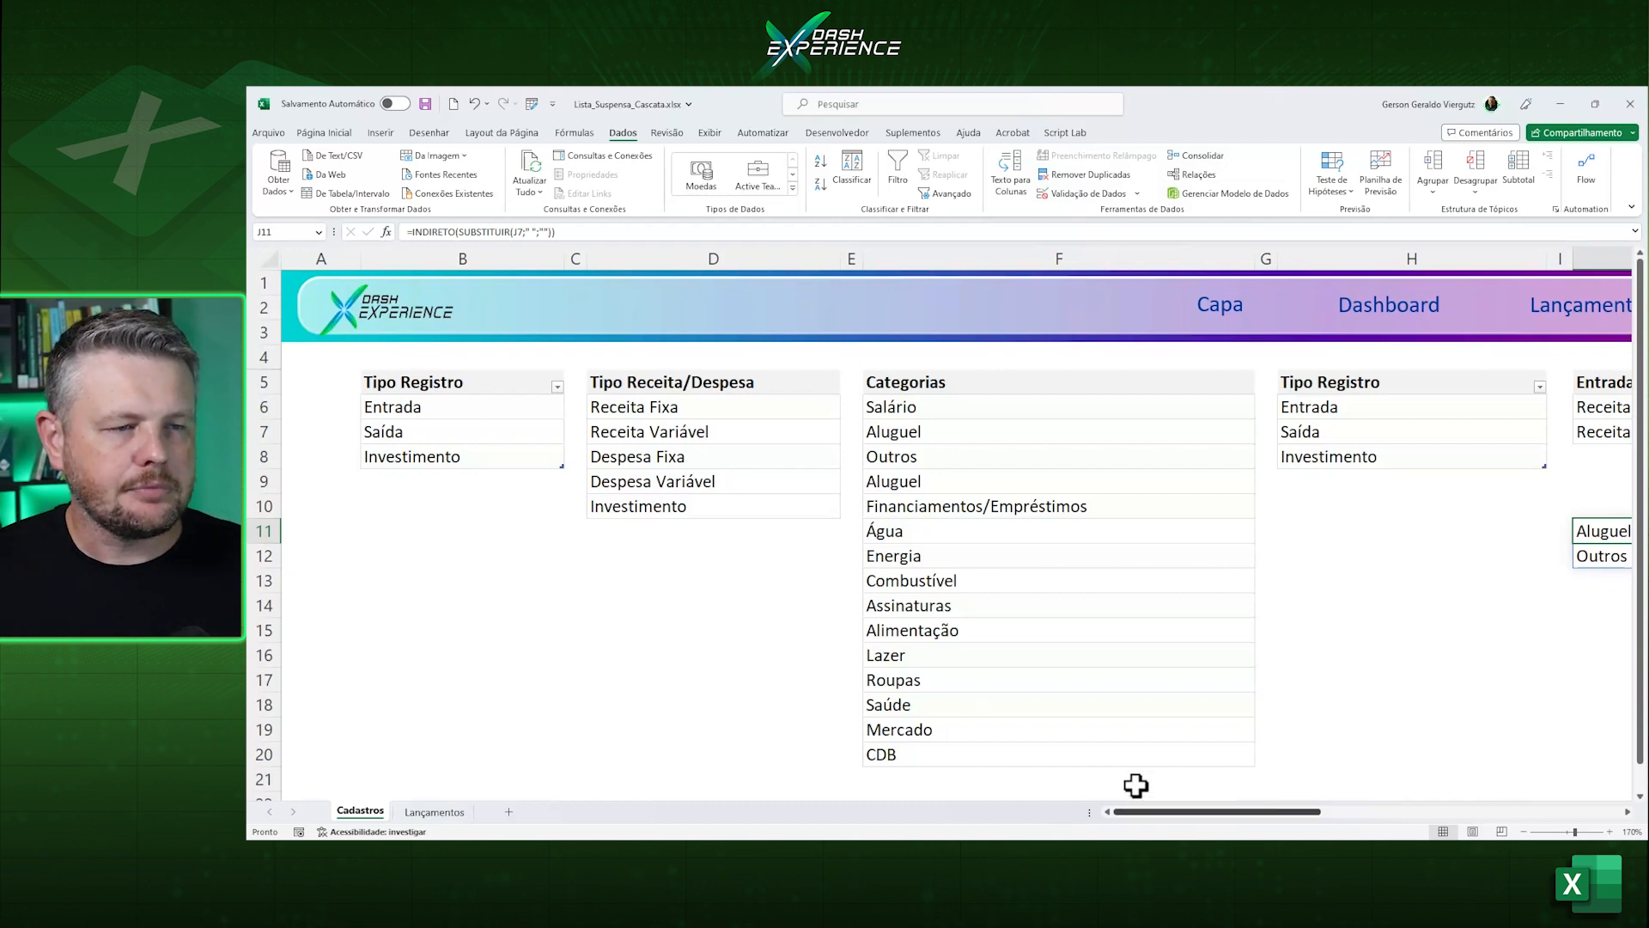
Switch to the MeuPrimeiroDashboard_Finalizado.xlsx workbook and view its Dashboard filtered in turn by abr, fev, jun and mai.
key("alt+Tab")
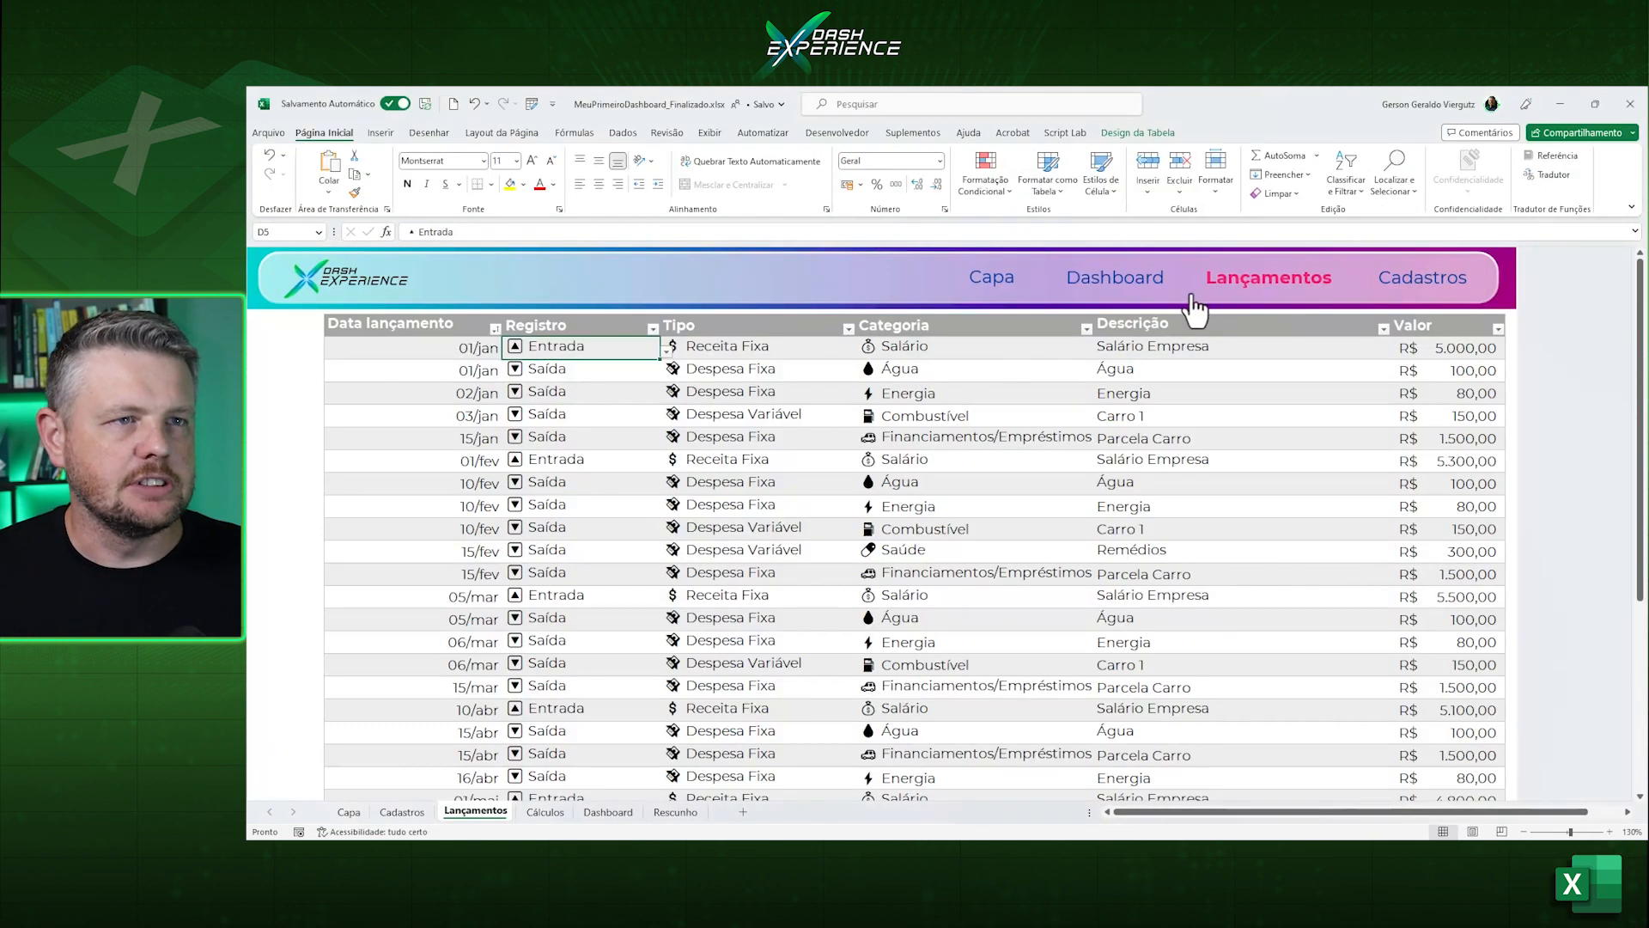
left_click(1152, 282)
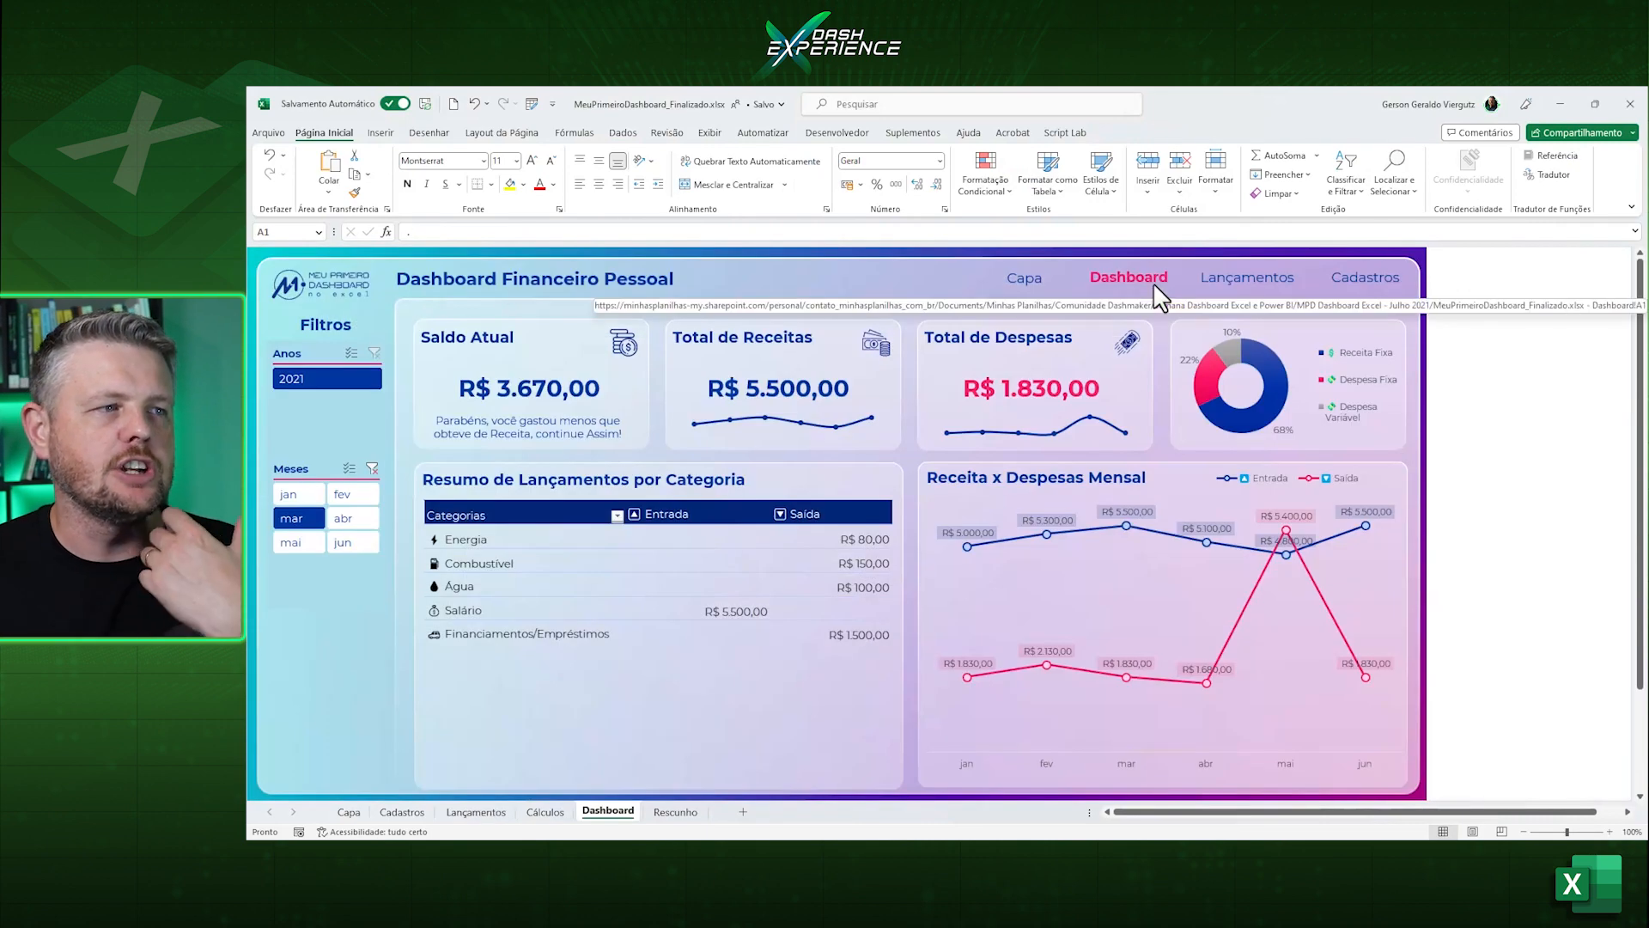
left_click(354, 518)
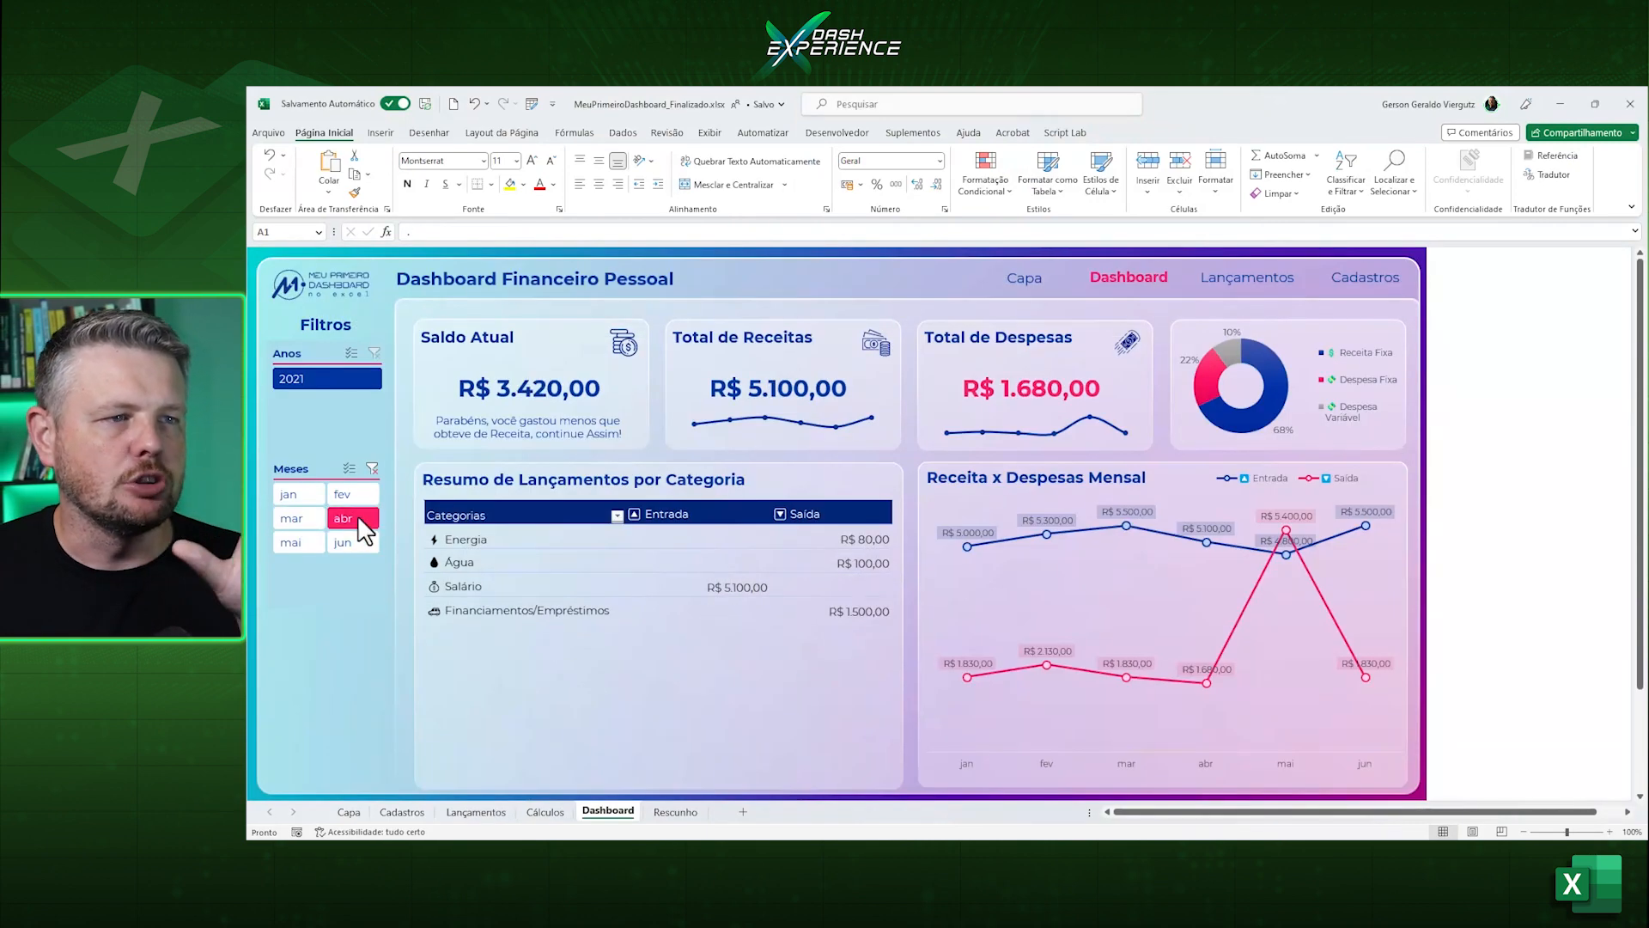
left_click(342, 496)
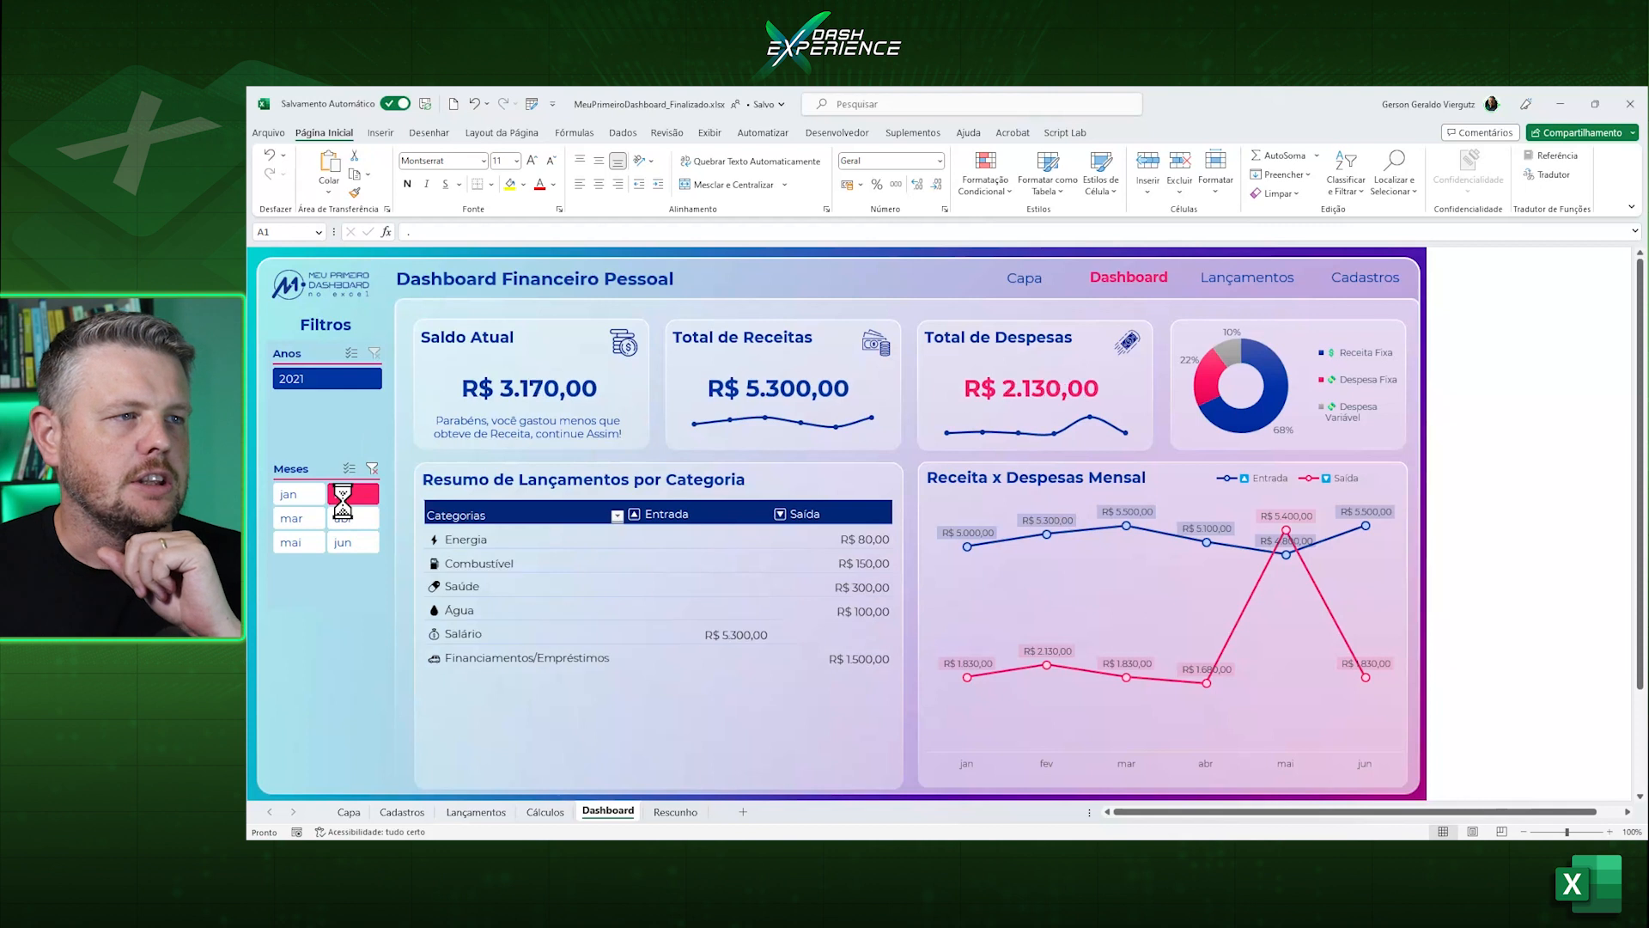
left_click(353, 542)
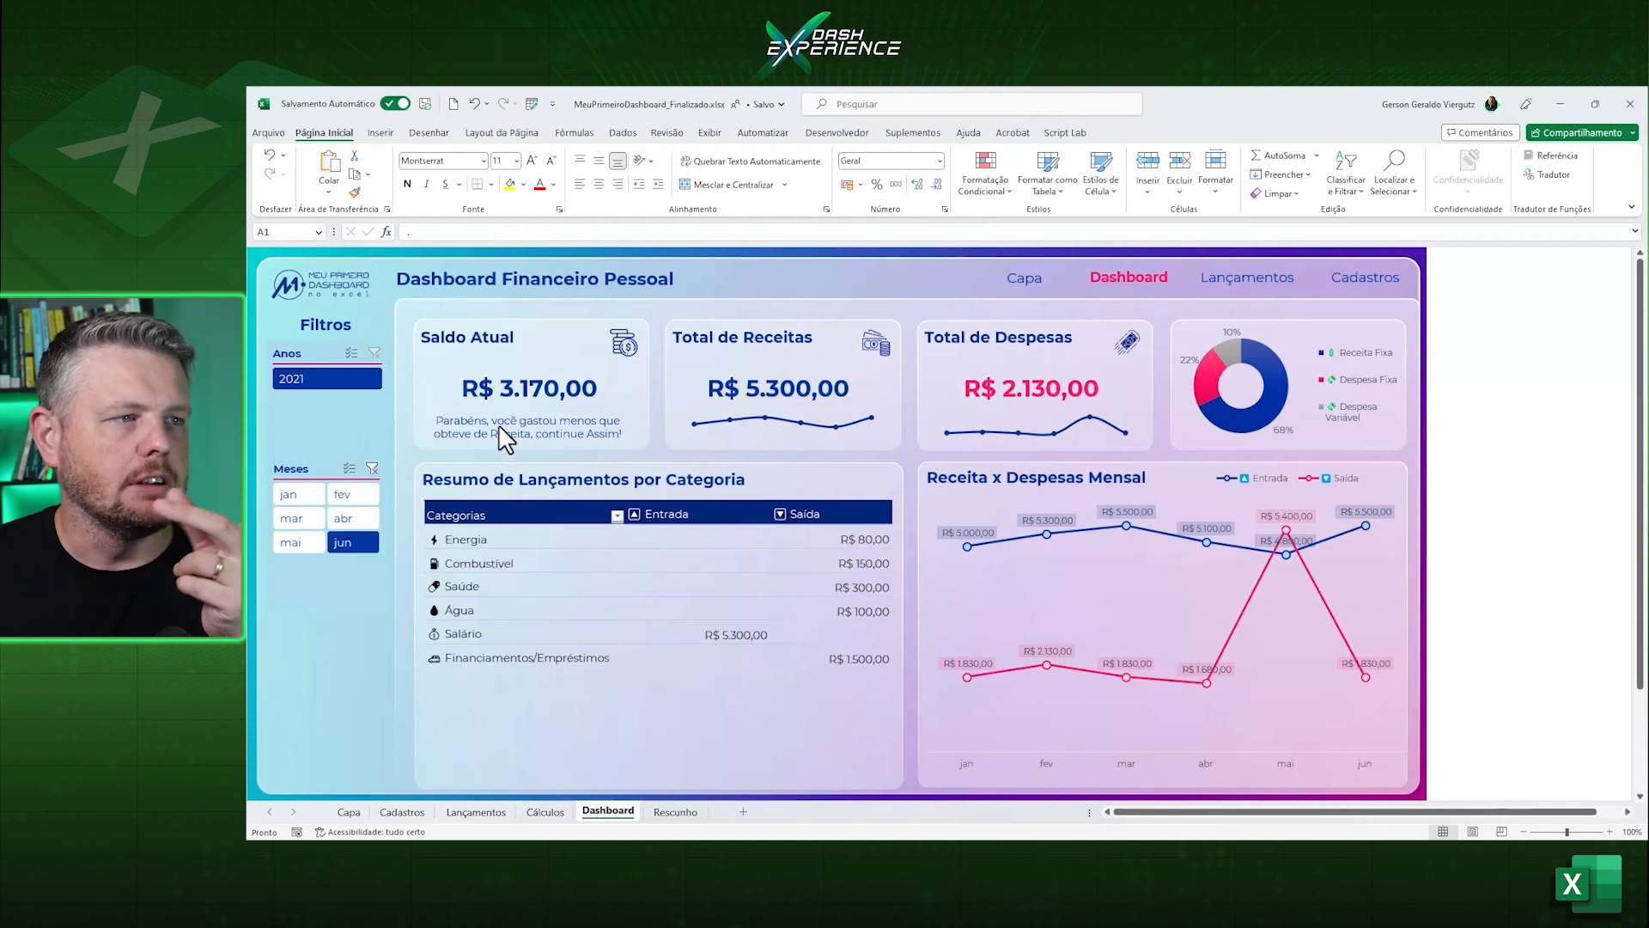
left_click(299, 544)
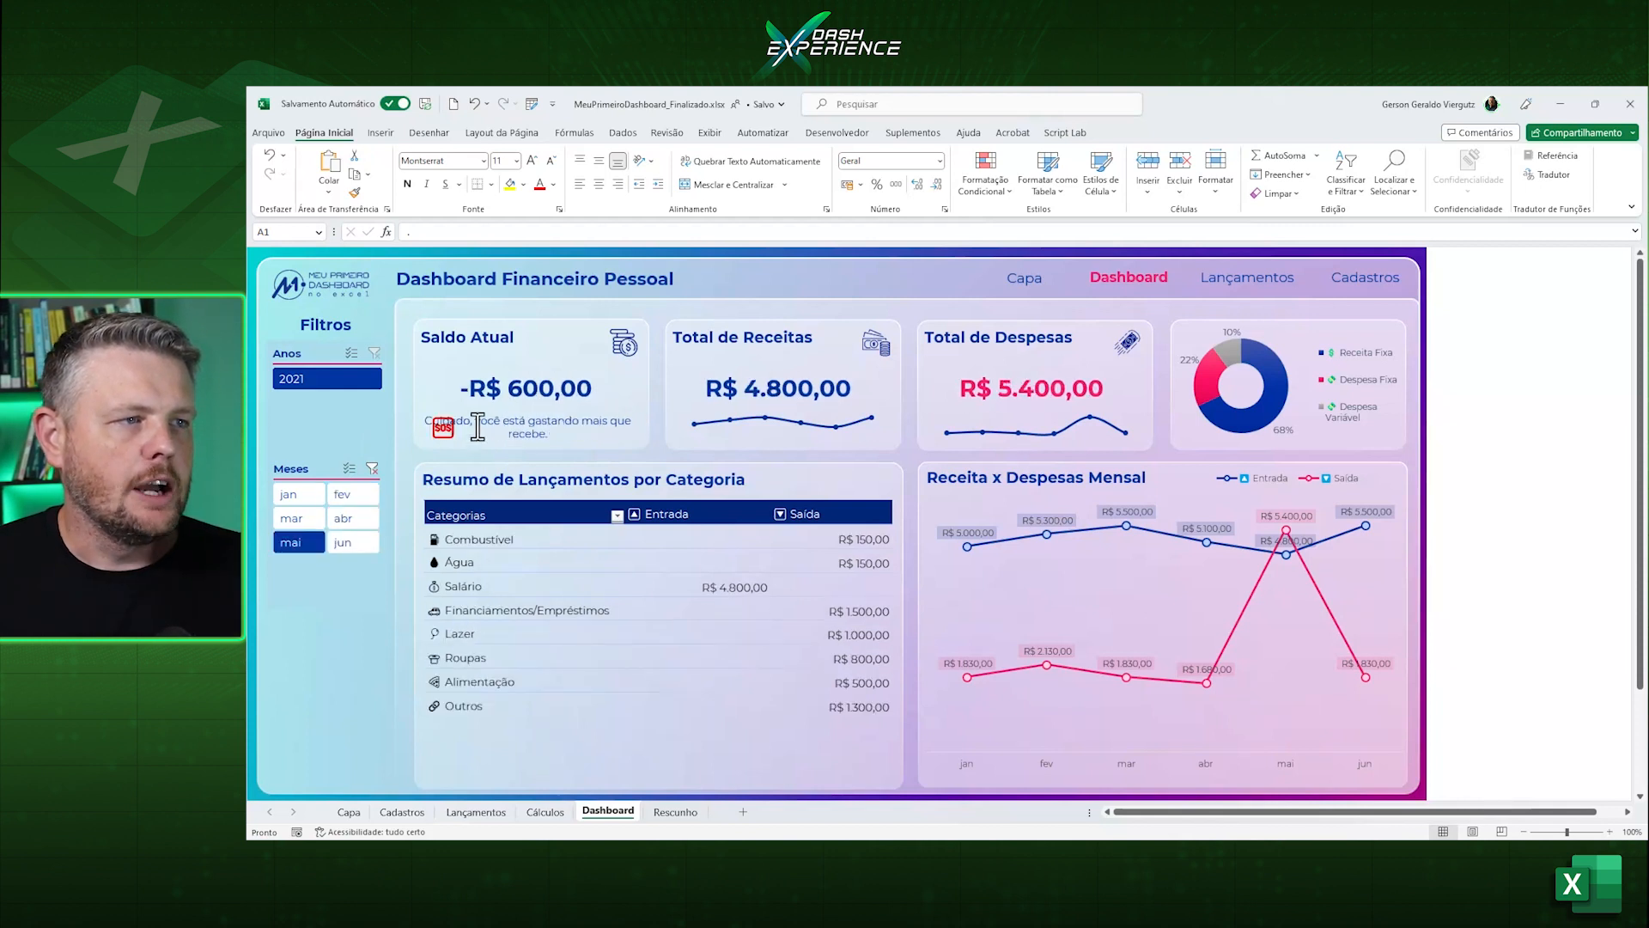
Move the SOS picture in the Saldo Atual card to just below the card's title, clear of the warning text.
left_click(442, 423)
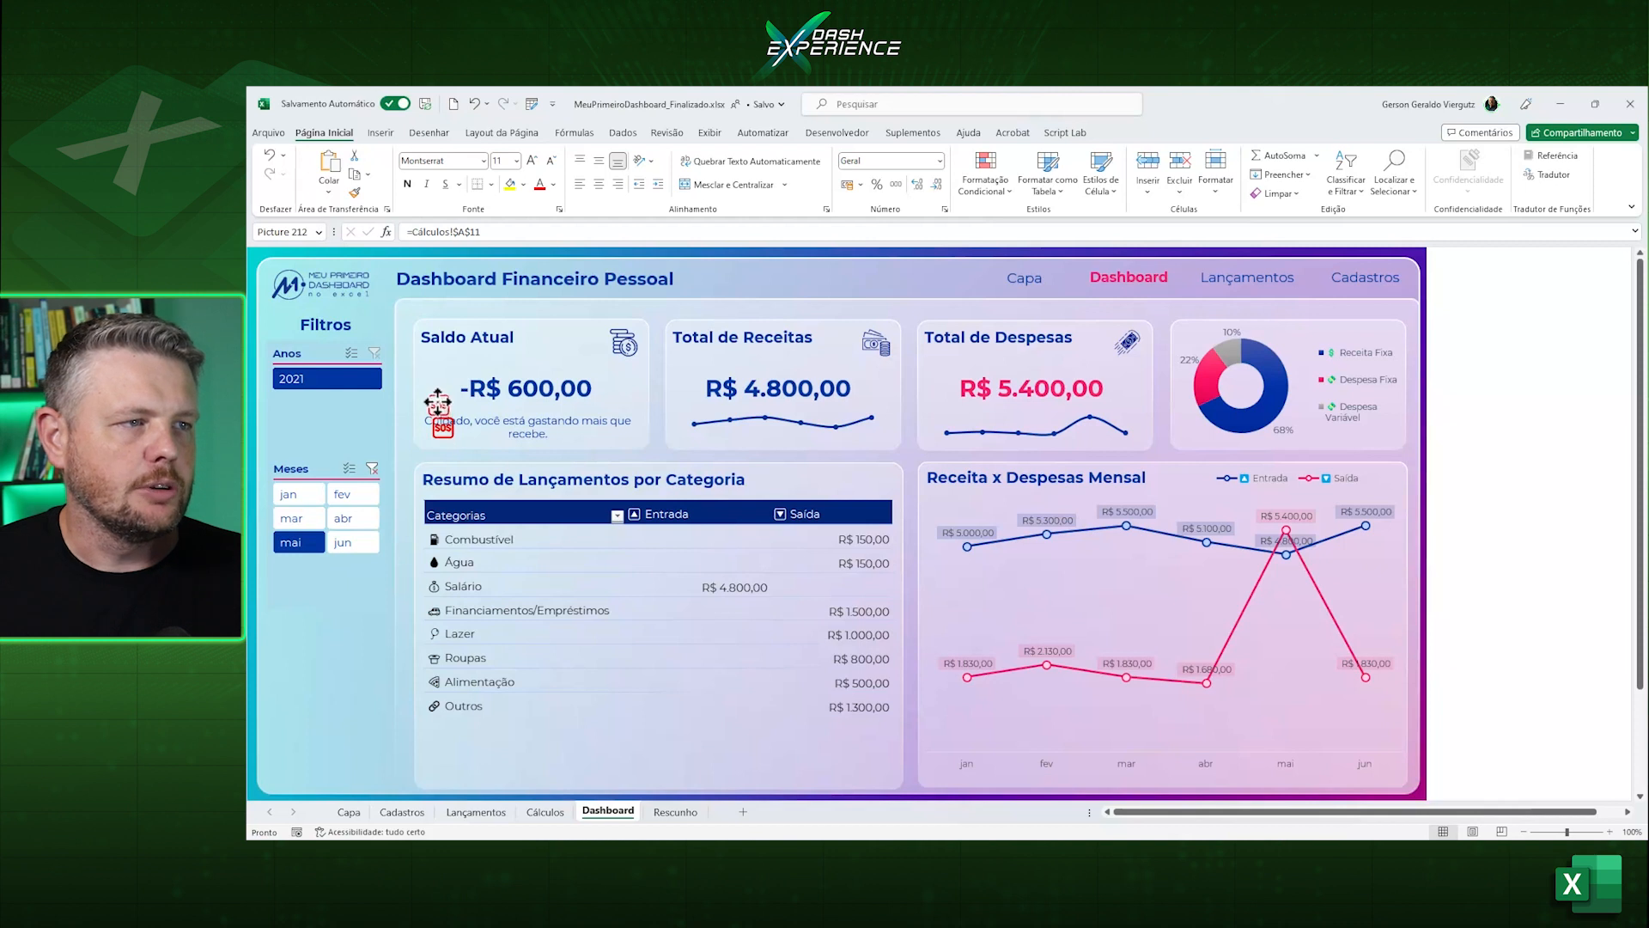
left_click_drag(442, 434, 460, 440)
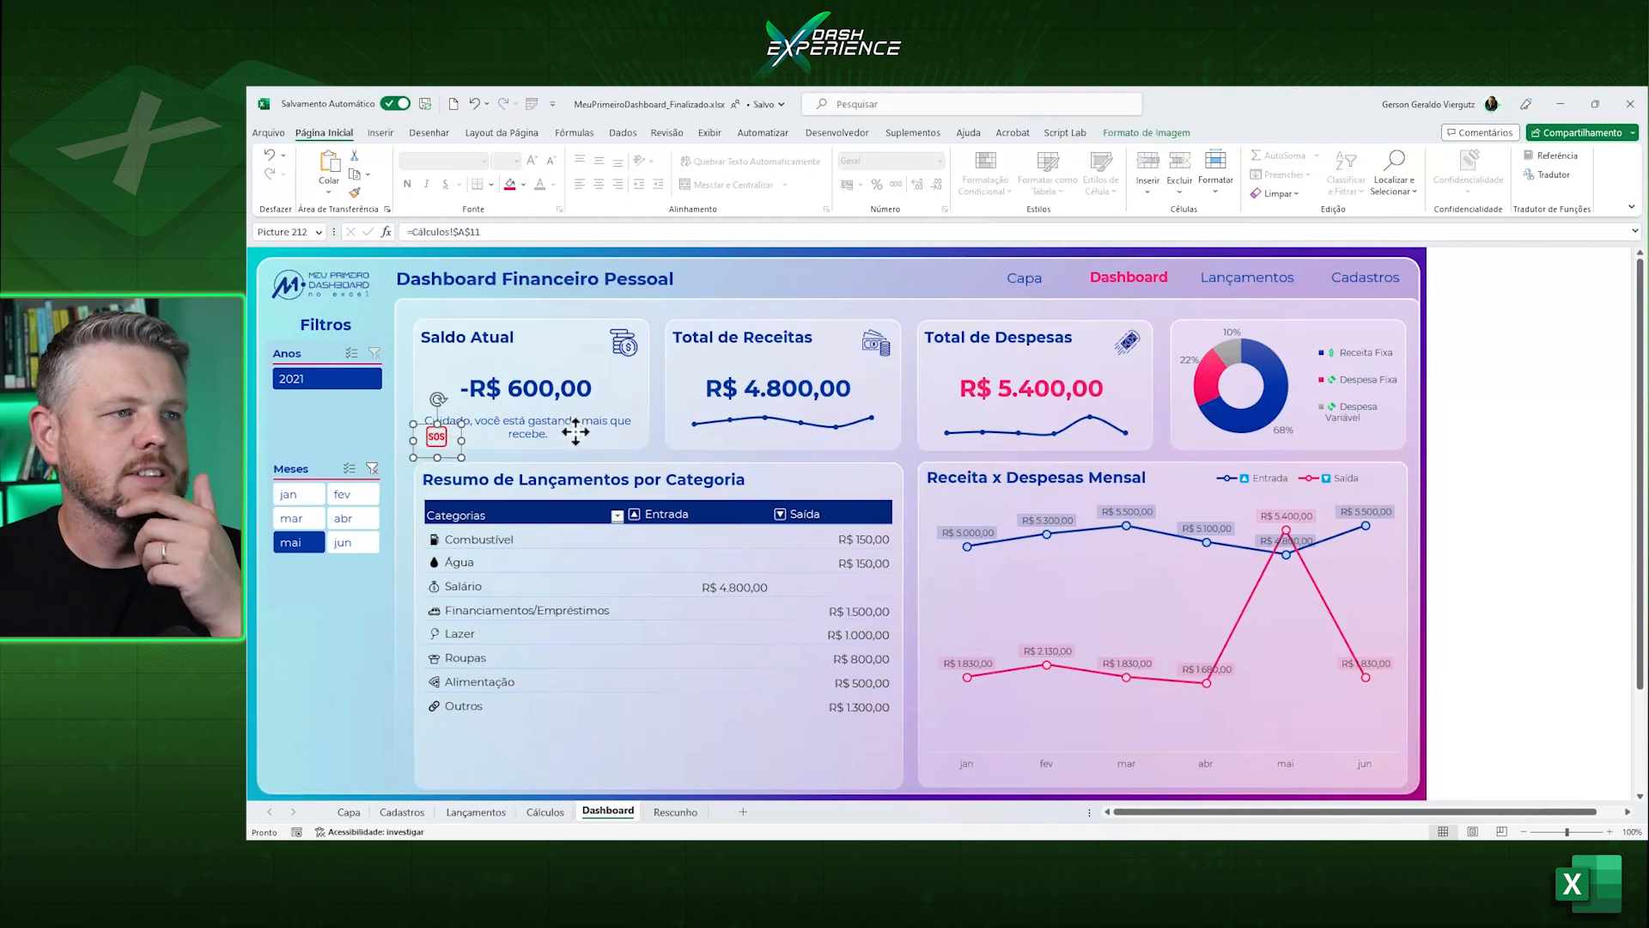
left_click(435, 436)
left_click_drag(436, 435, 431, 364)
left_click(365, 582)
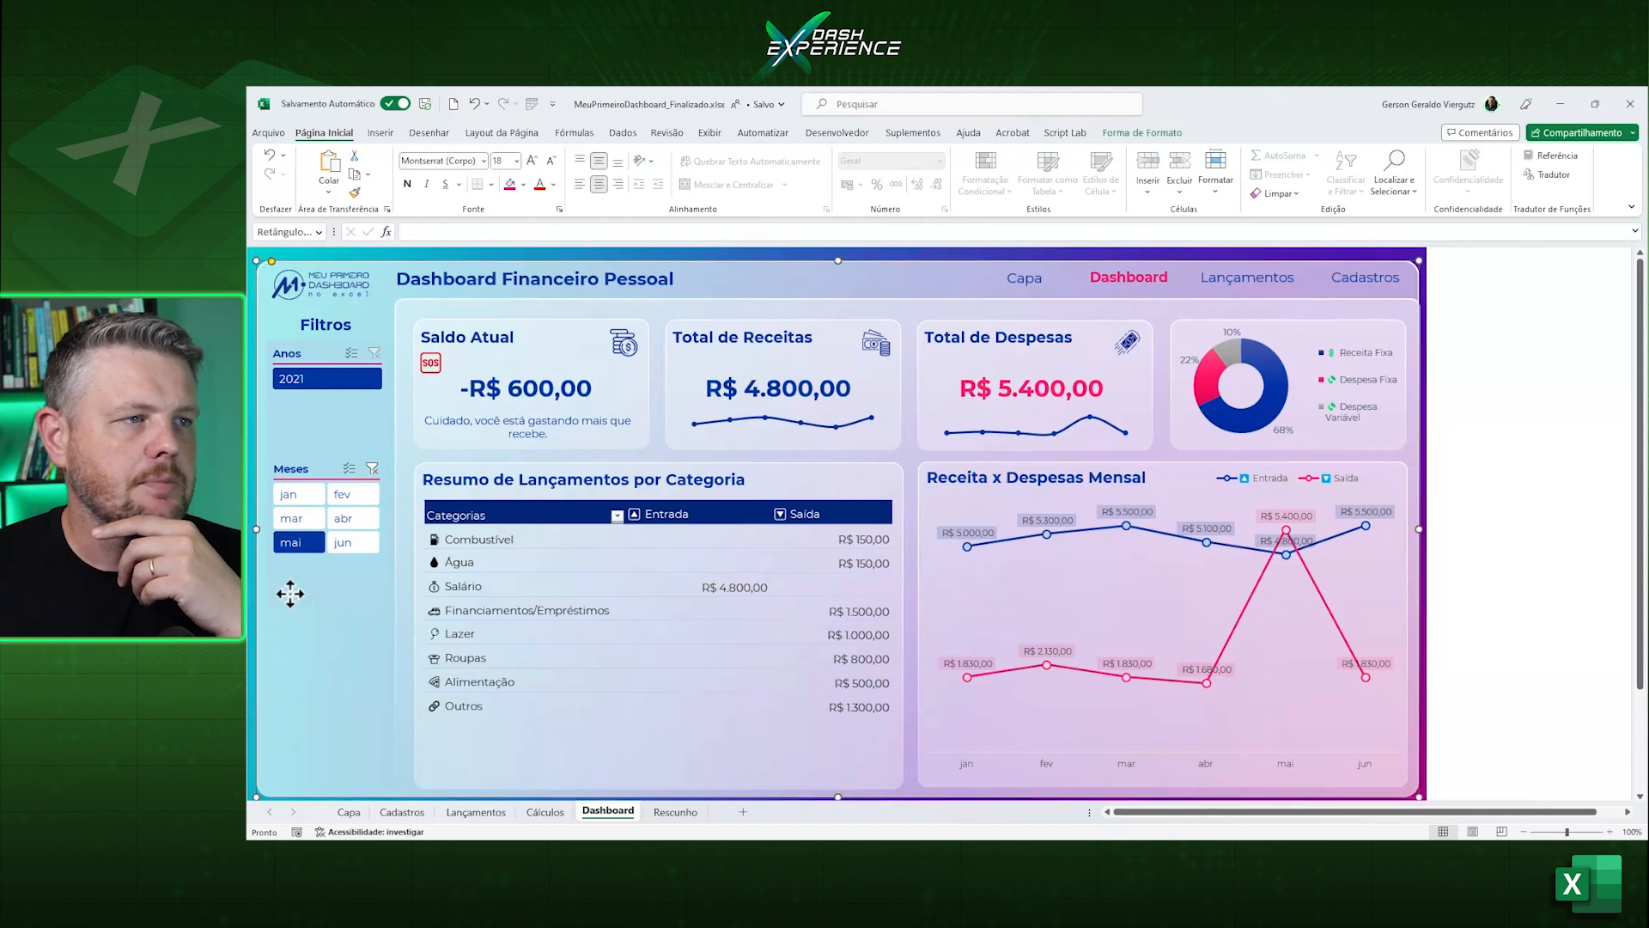
Check the Saldo Atual card by switching the month filter through mar, jun and mai.
left_click(302, 524)
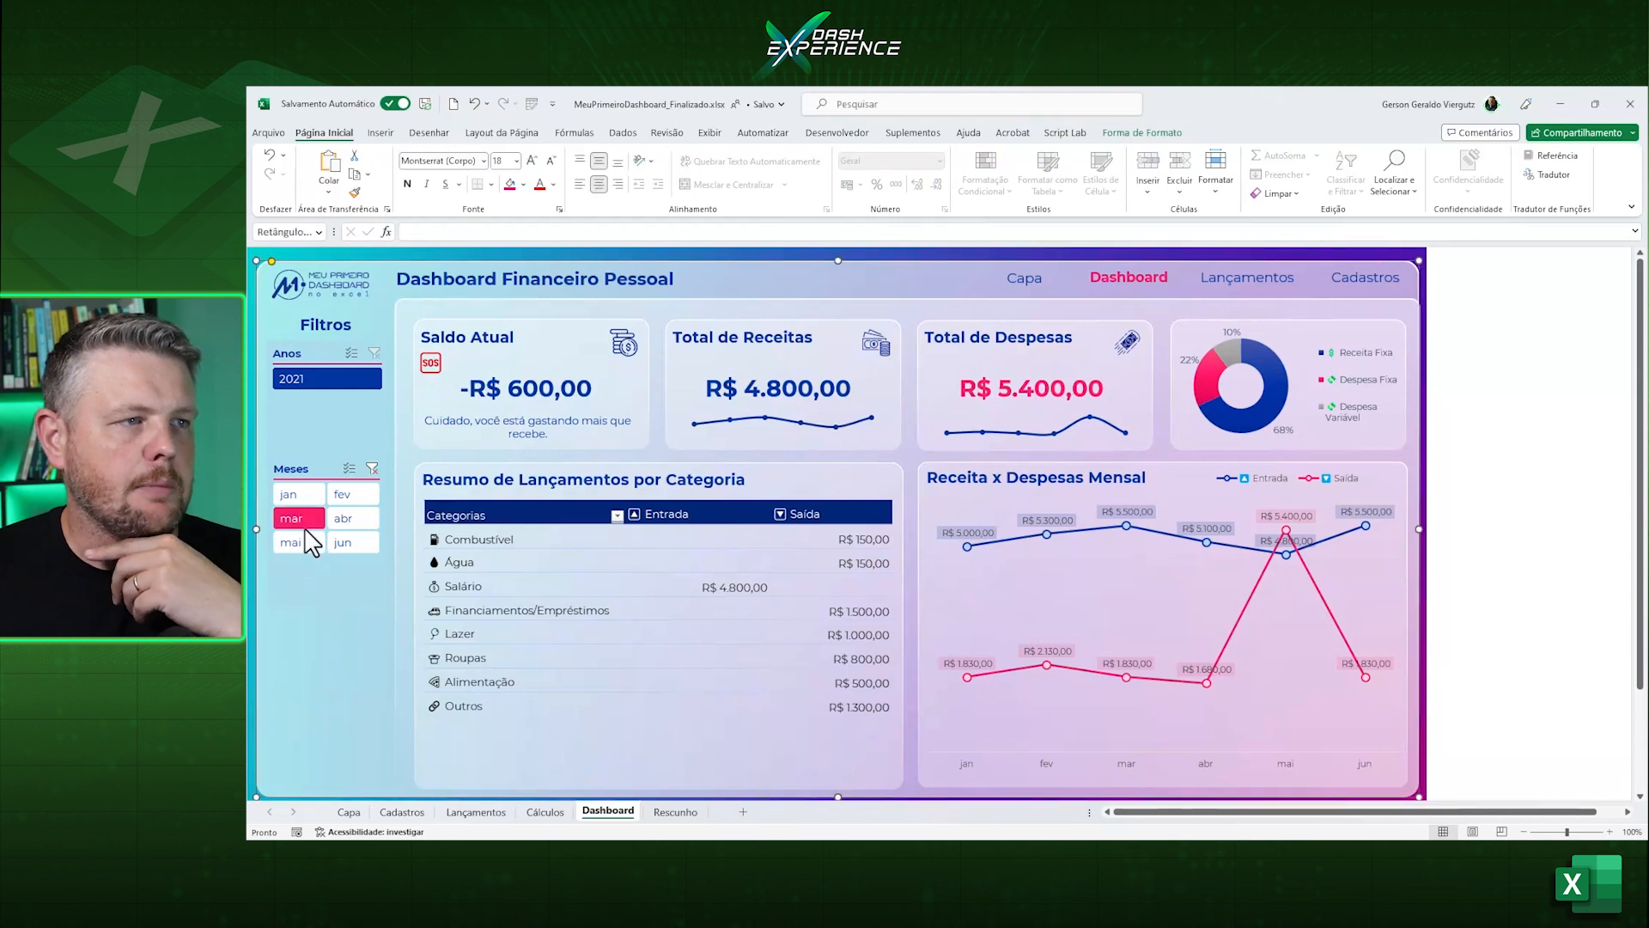
left_click(352, 542, "ctrl")
left_click(304, 541)
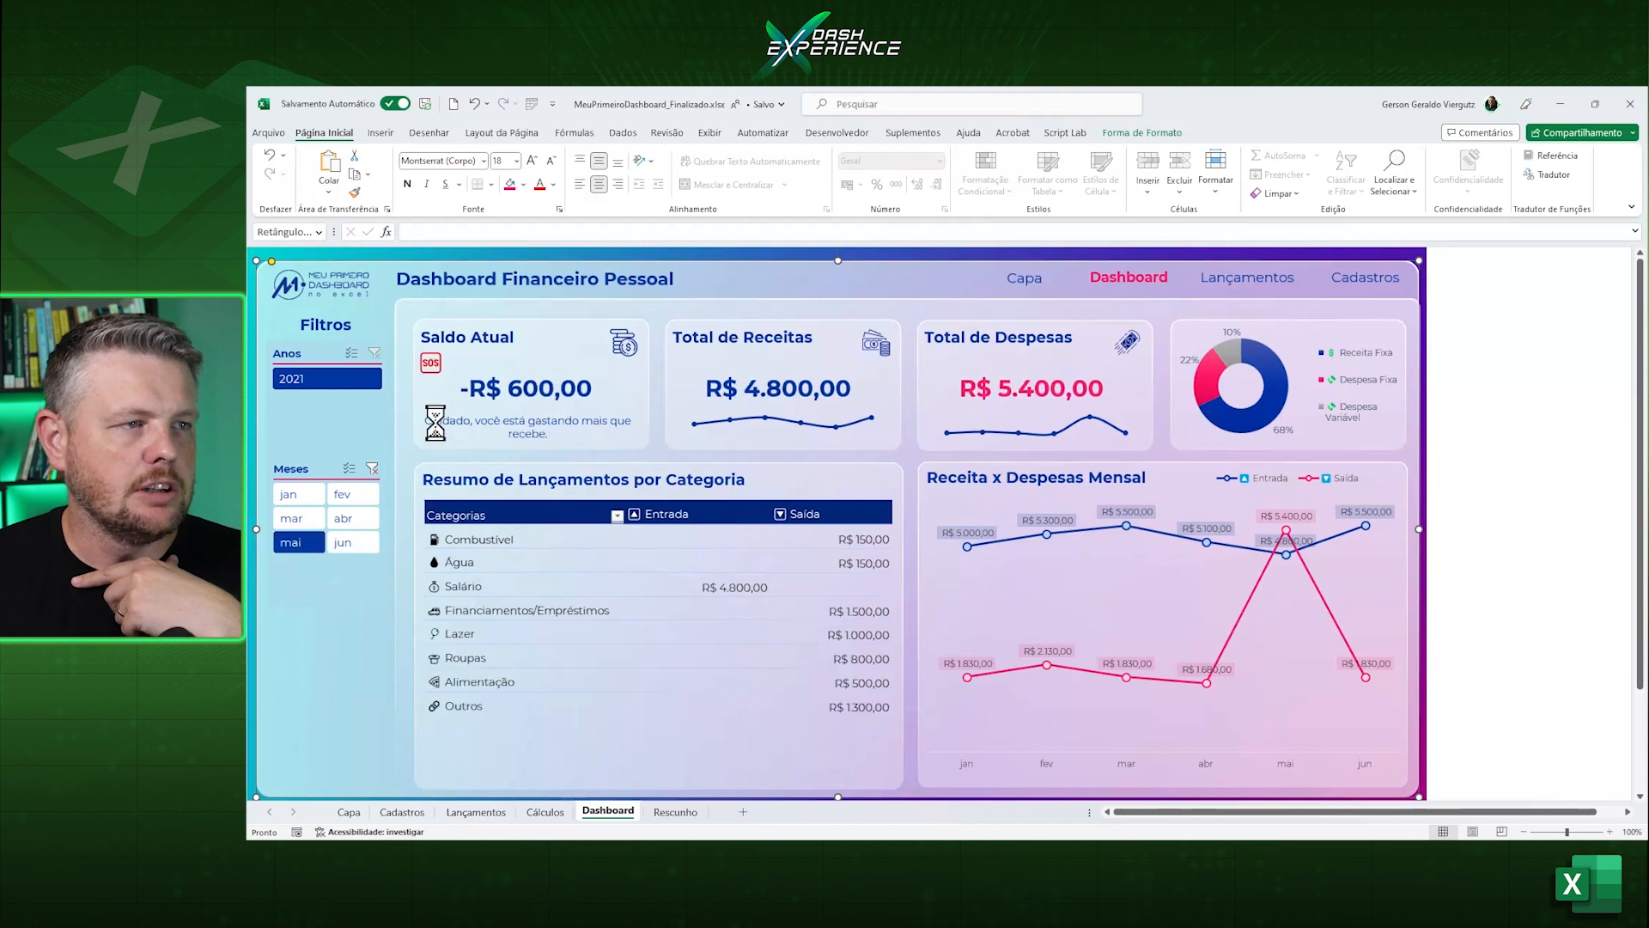